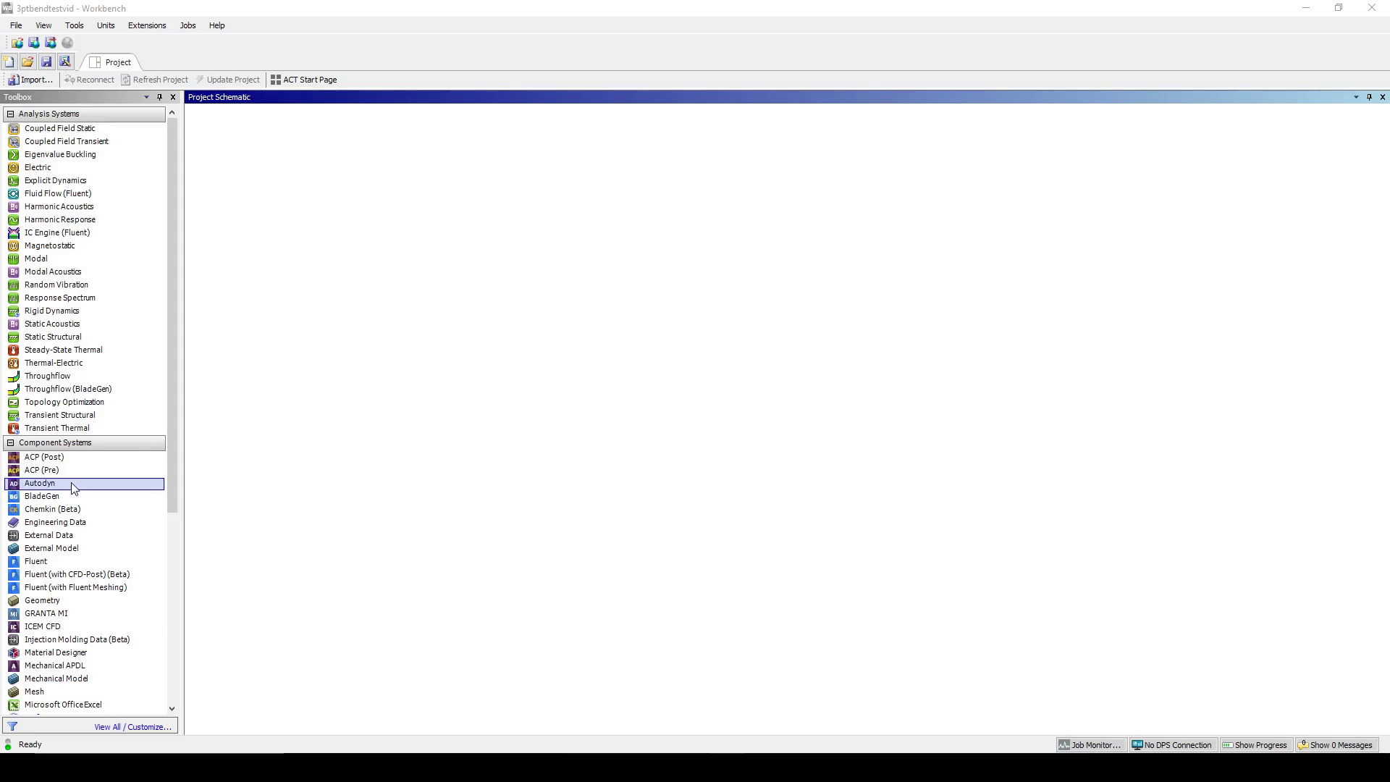
# - Add a standalone ACP (Pre) system with Engineering Data, Geometry, Model and Setup cells
pyautogui.moveTo(52, 472); pyautogui.dragTo(289, 174)
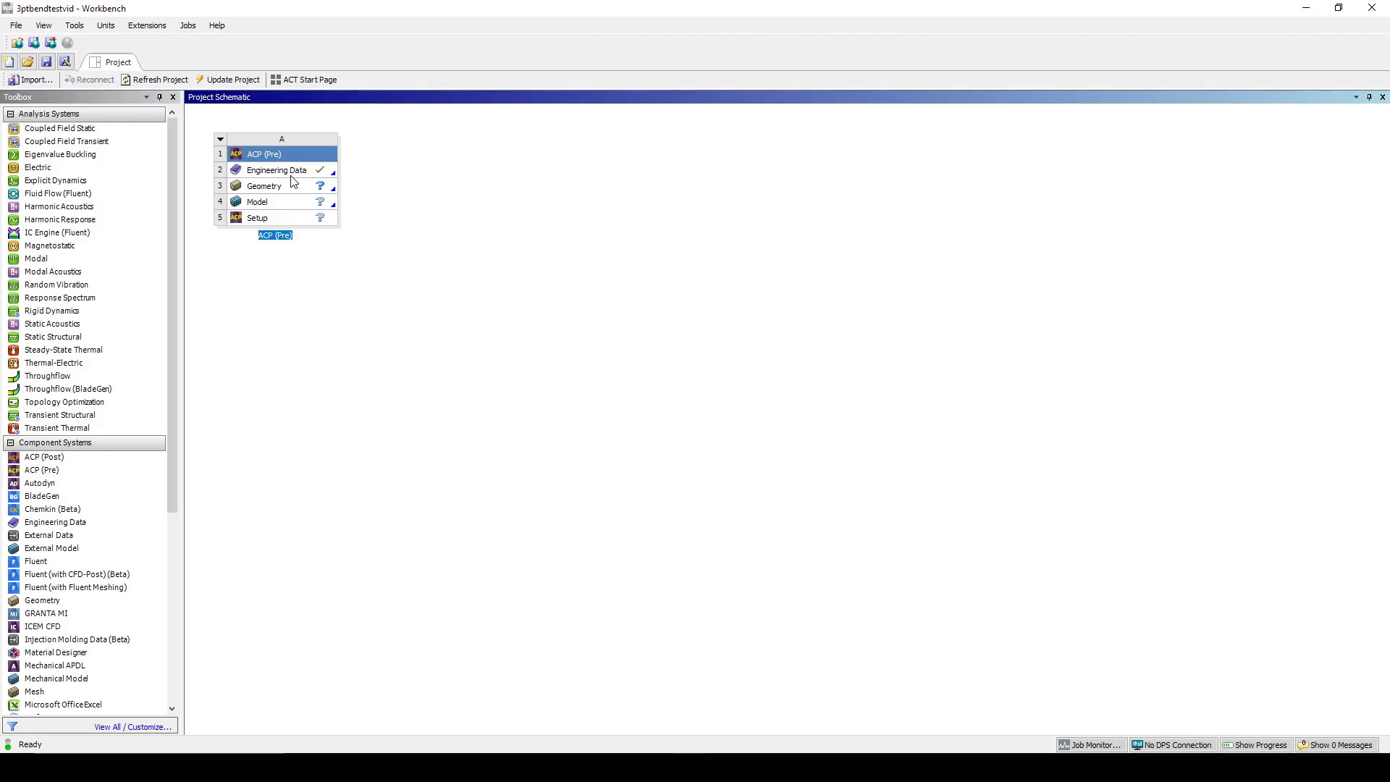
# - Open Engineering Data and import the AllyHoneycomb.xml material file
pyautogui.doubleClick(272, 172)
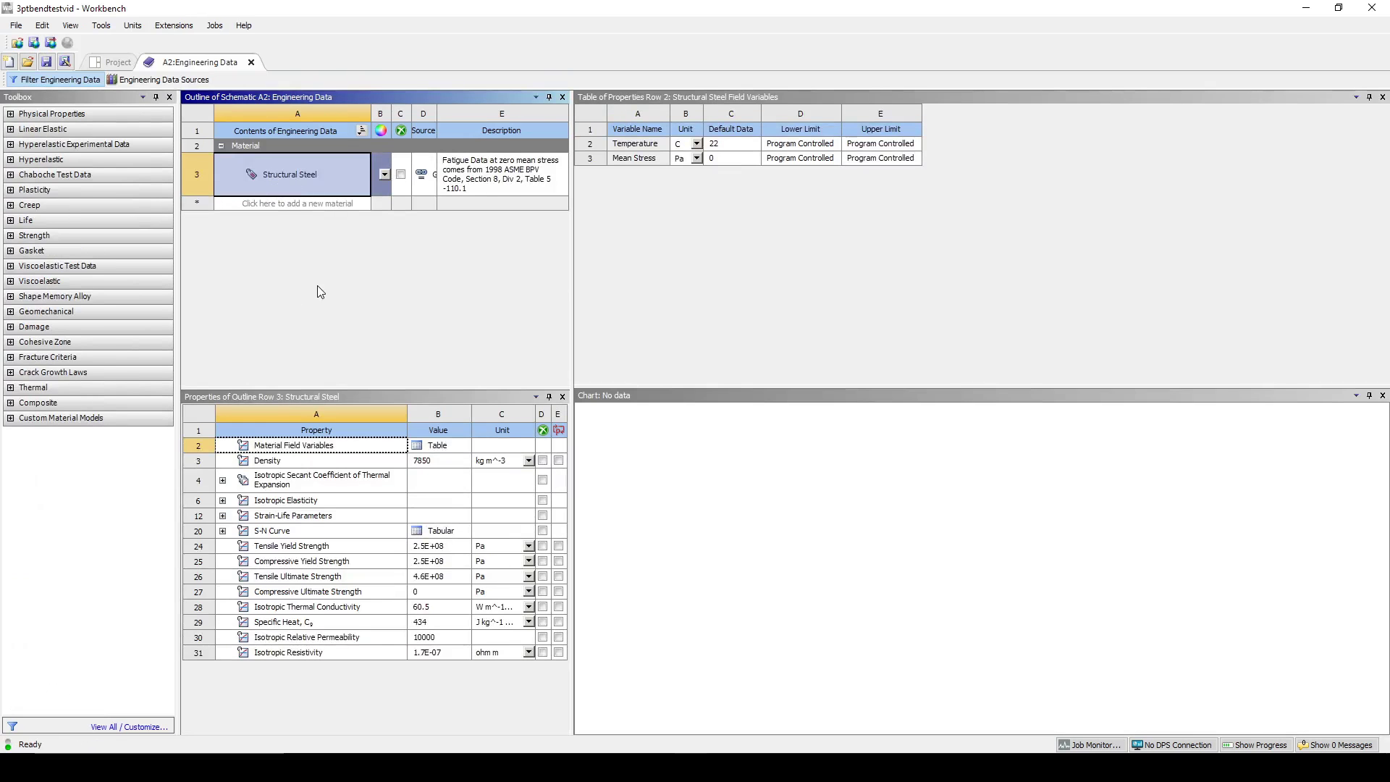
pyautogui.click(16, 26)
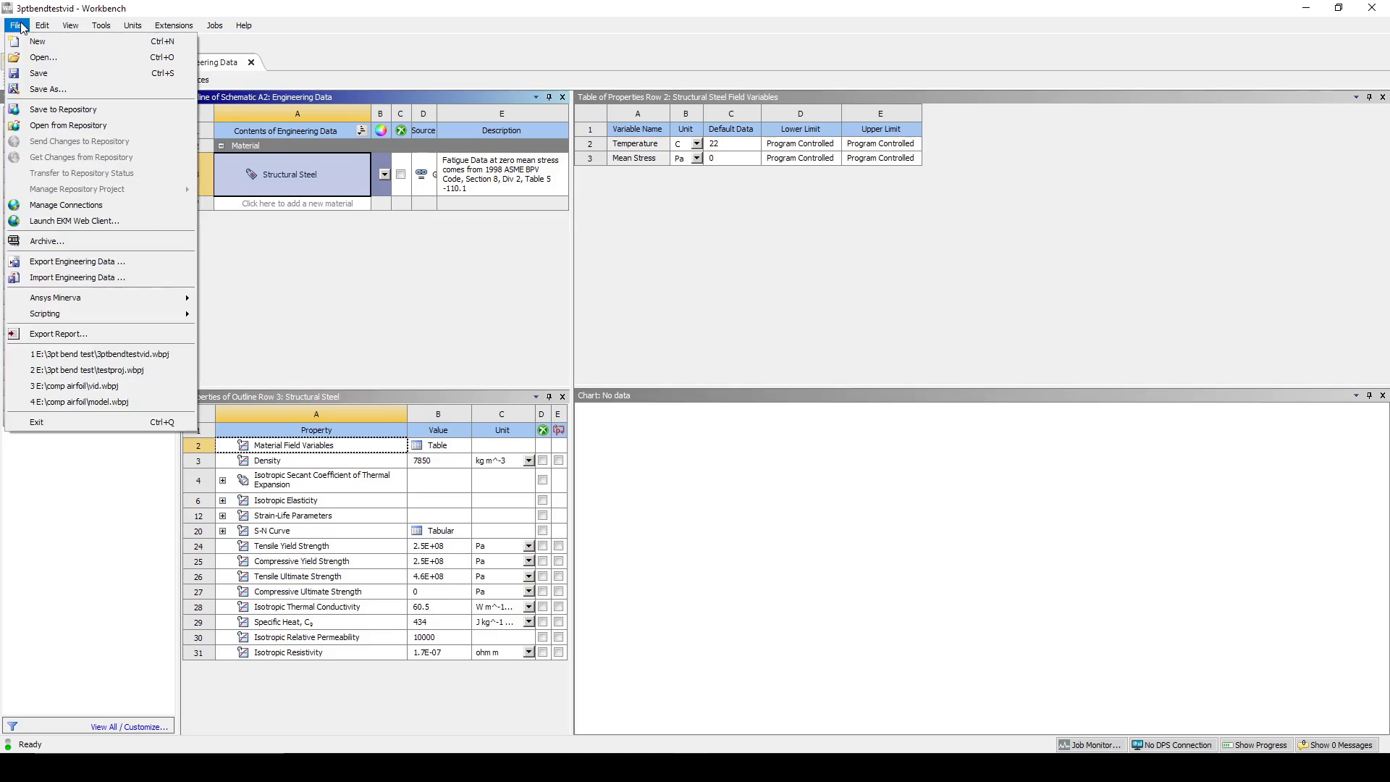
pyautogui.click(154, 281)
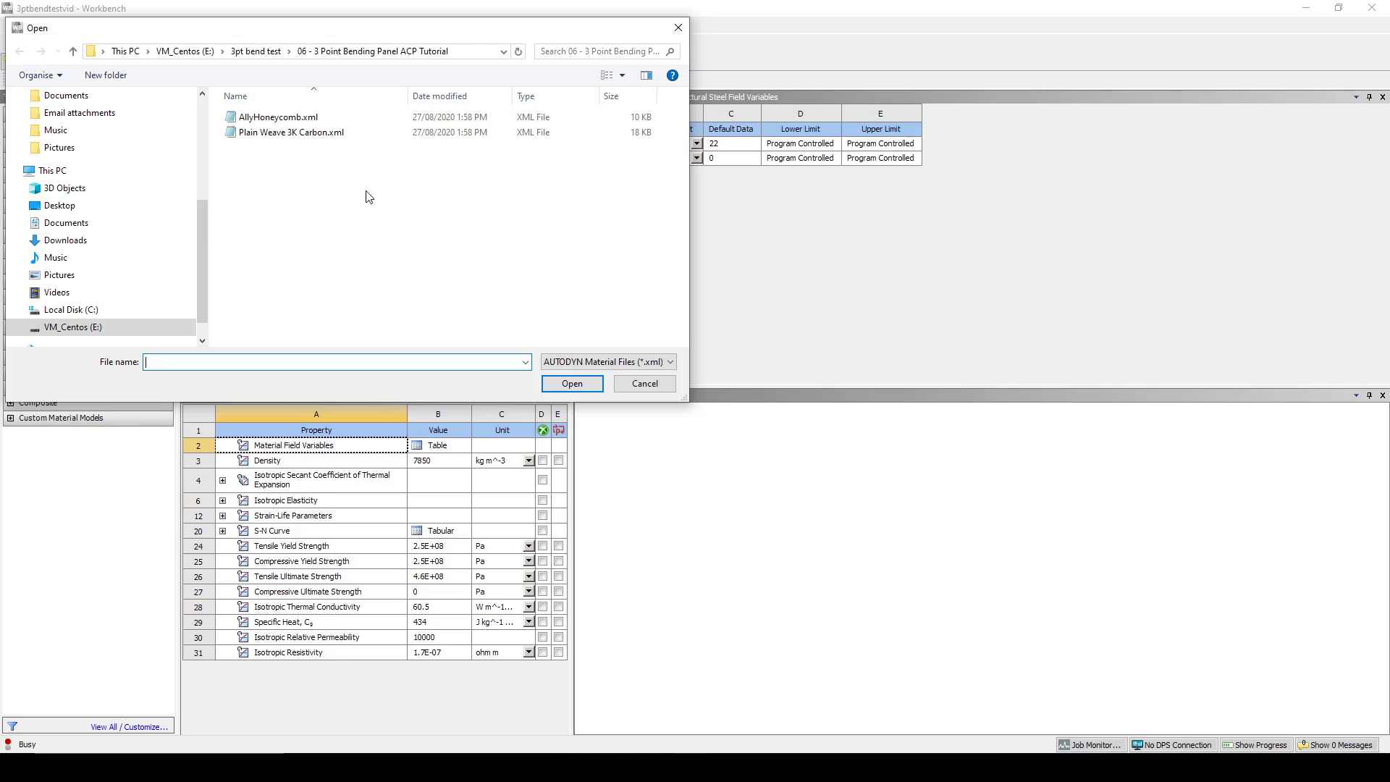
pyautogui.doubleClick(279, 118)
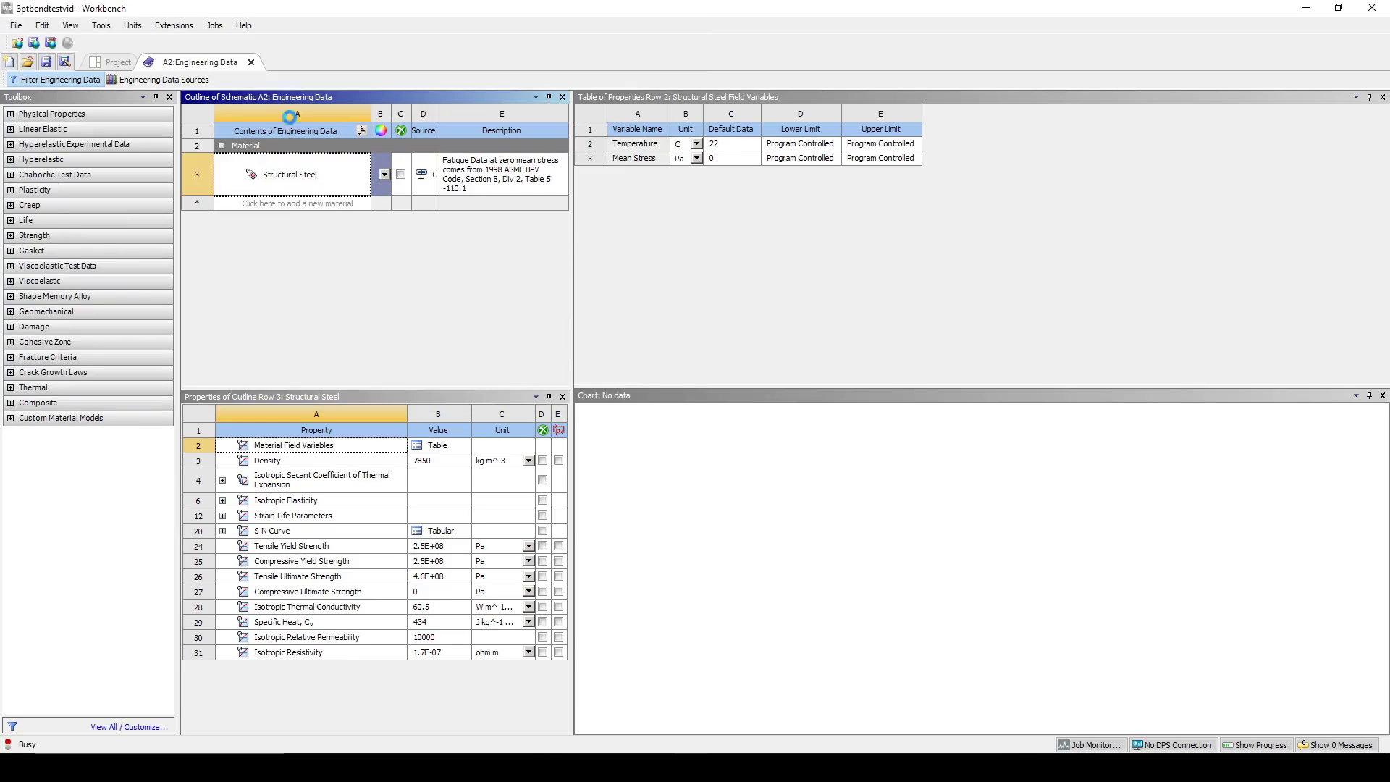
# - Import the Plain Weave 3K Carbon.xml material file as well
pyautogui.click(15, 25)
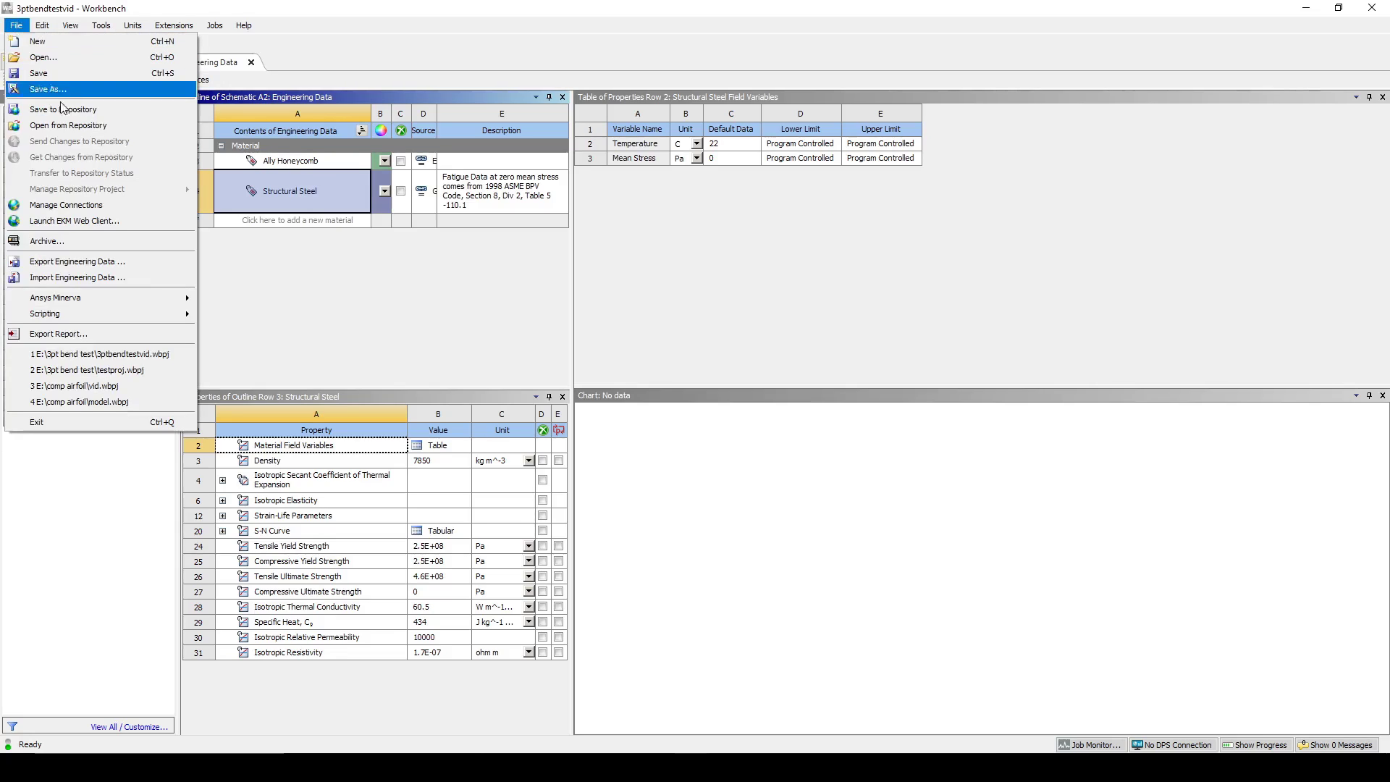
pyautogui.click(112, 277)
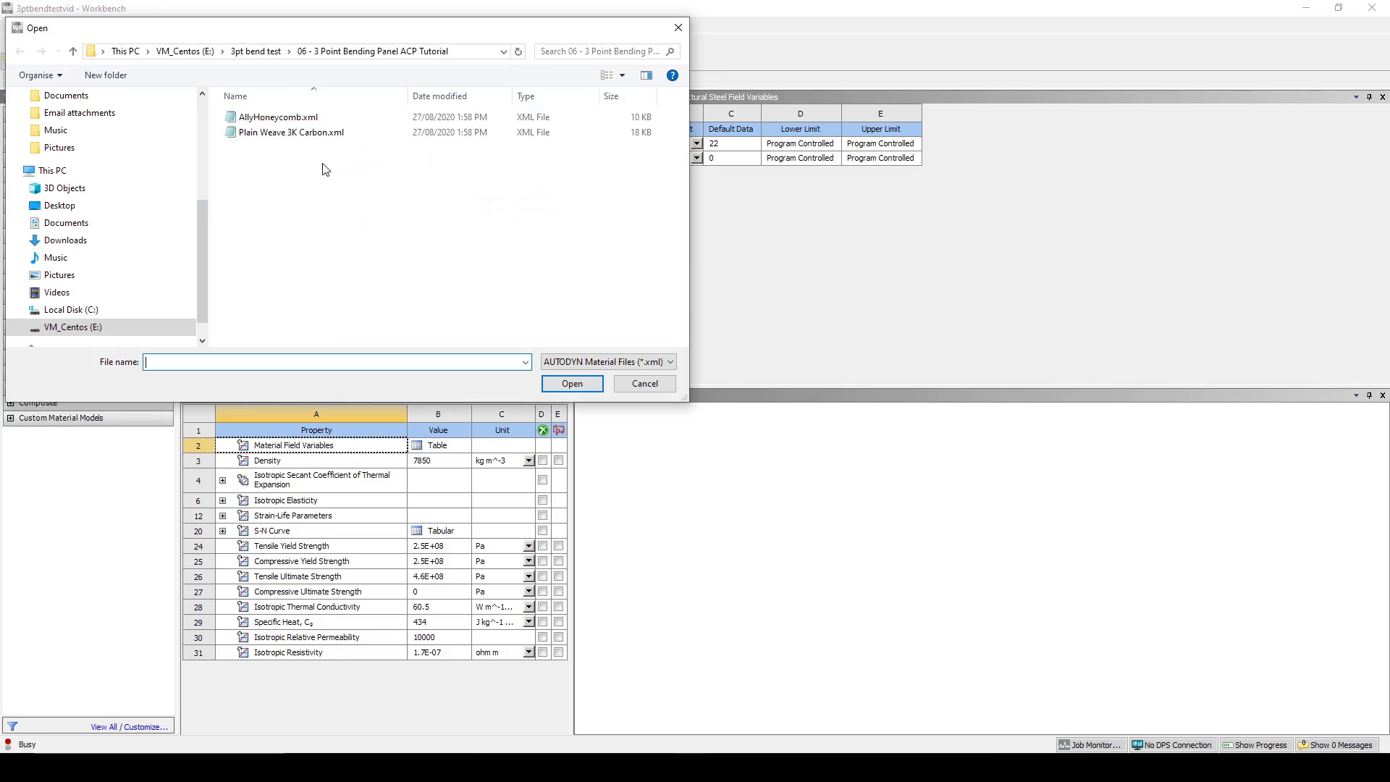
pyautogui.click(298, 134)
pyautogui.doubleClick(299, 133)
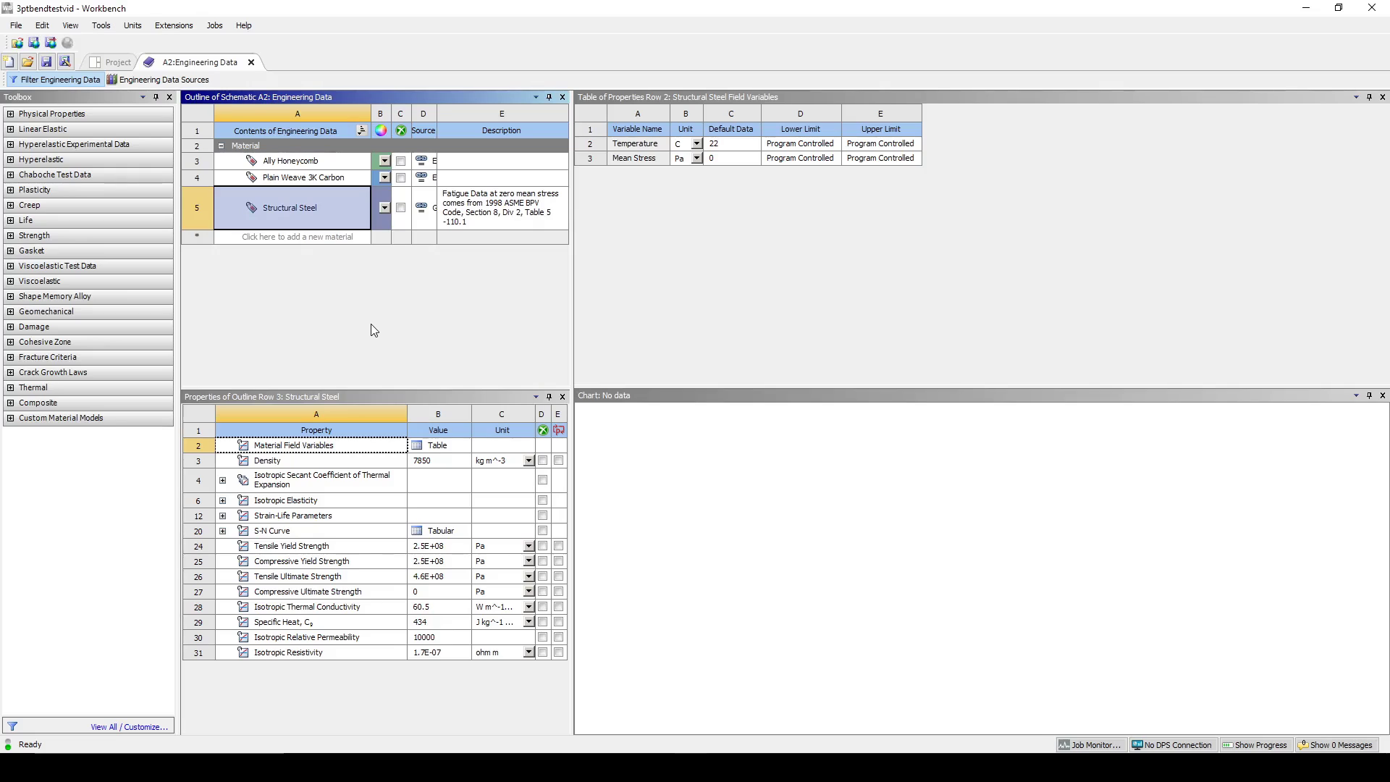
# - Import Quarter_Panel.prt as the system geometry and open the model in Mechanical
pyautogui.click(117, 62)
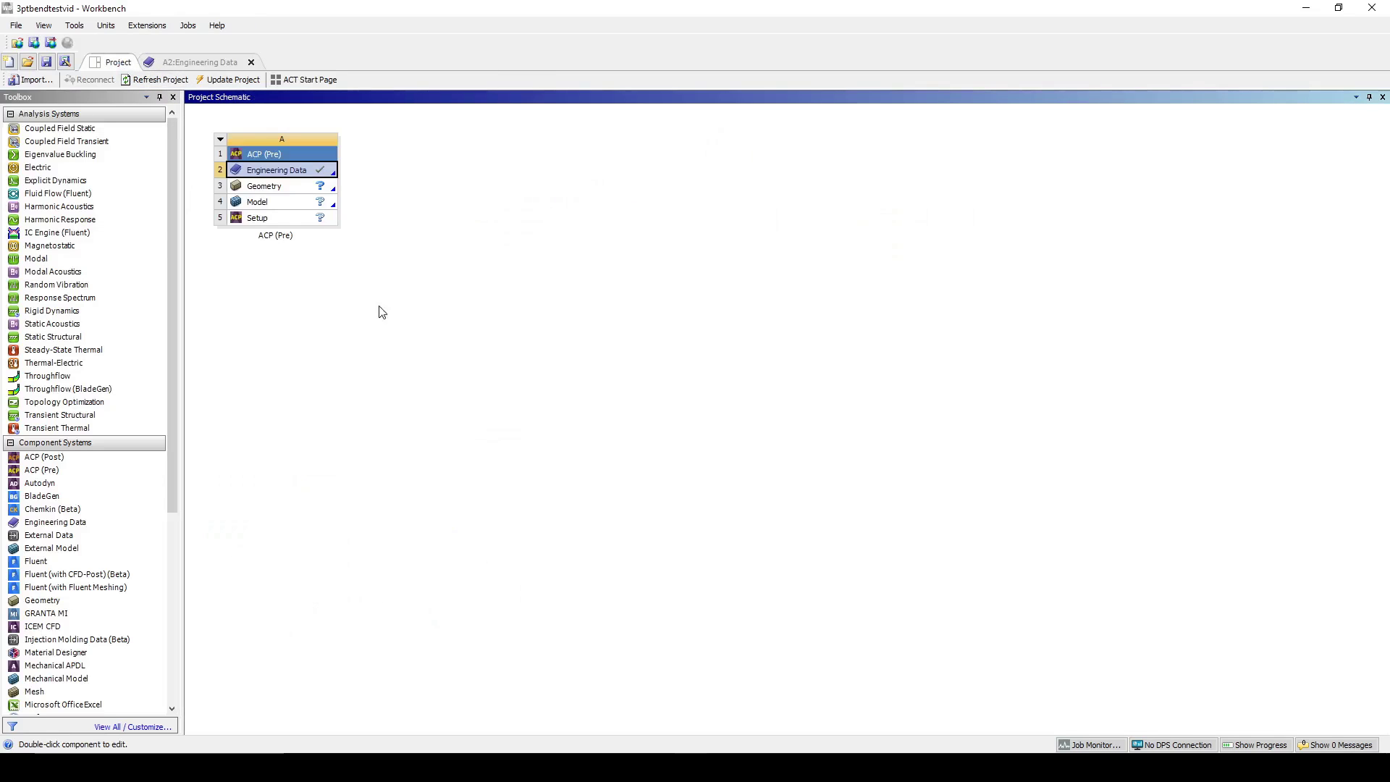
pyautogui.click(282, 188)
pyautogui.rightClick(280, 186)
pyautogui.moveTo(401, 225)
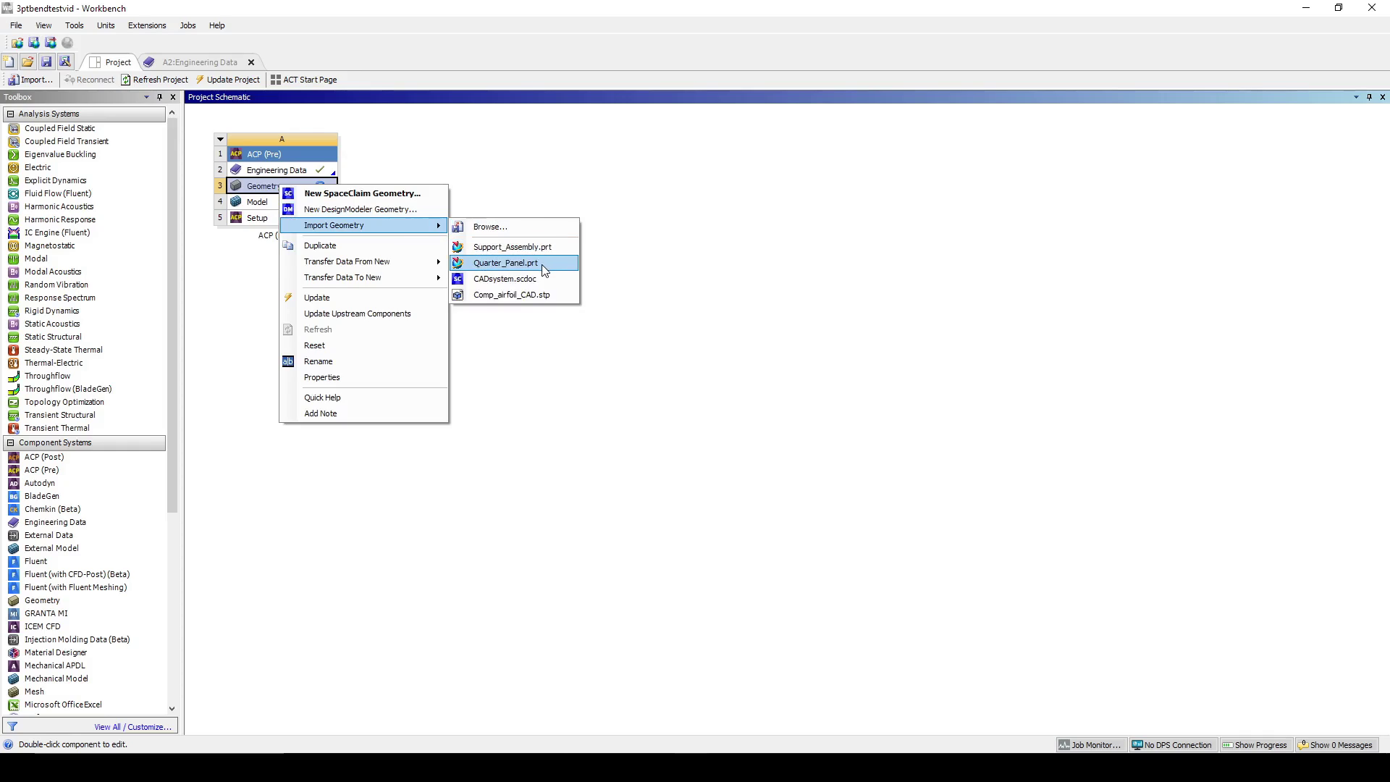
pyautogui.click(507, 263)
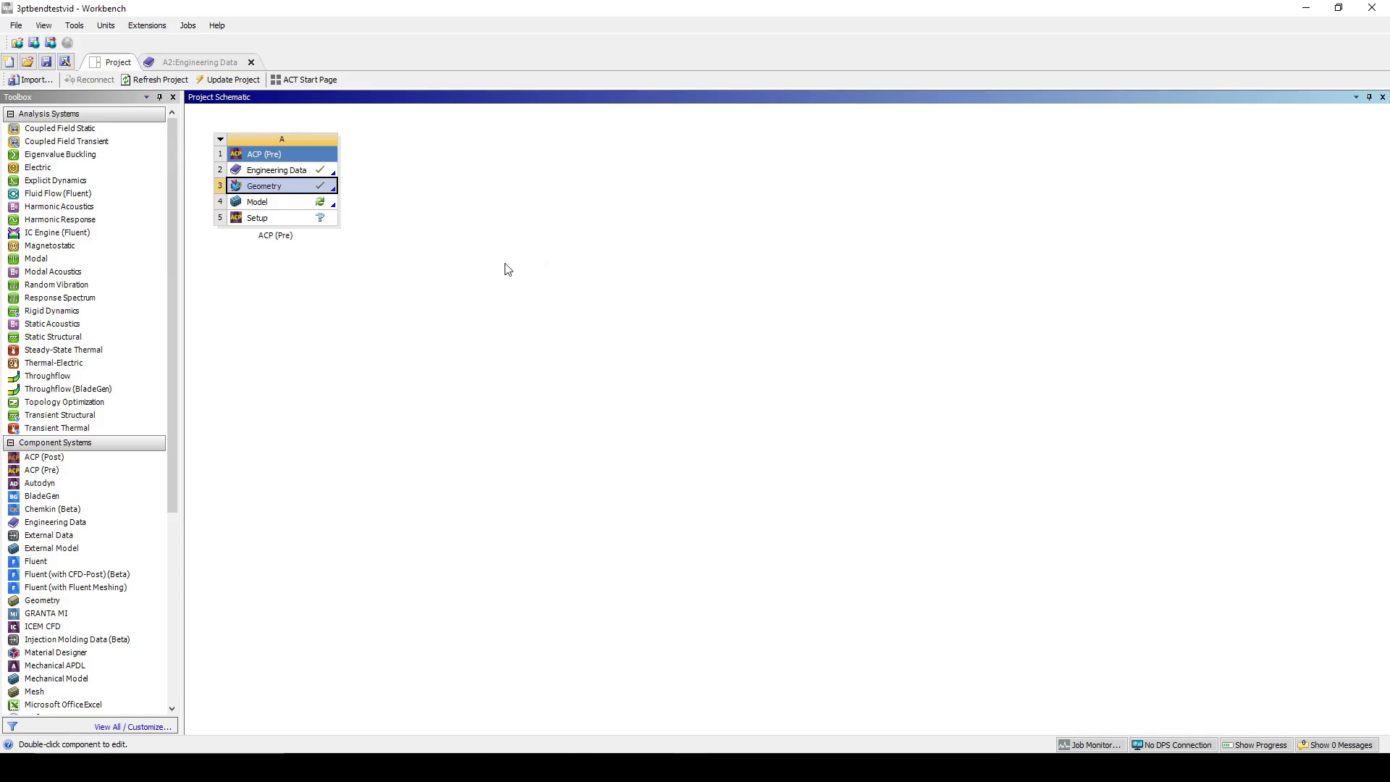
pyautogui.doubleClick(288, 208)
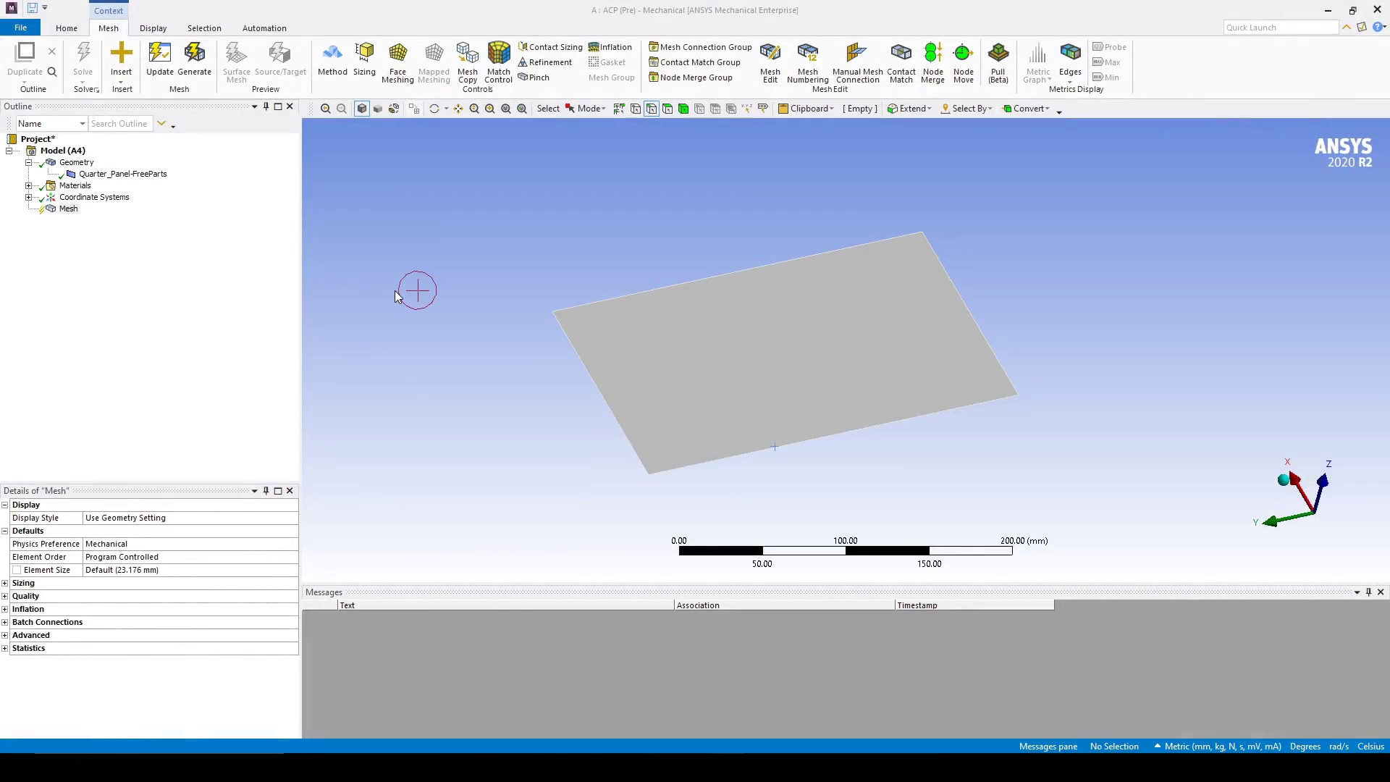
# - Insert a mesh sizing control scoped to the panel's two long edges
pyautogui.rightClick(68, 210)
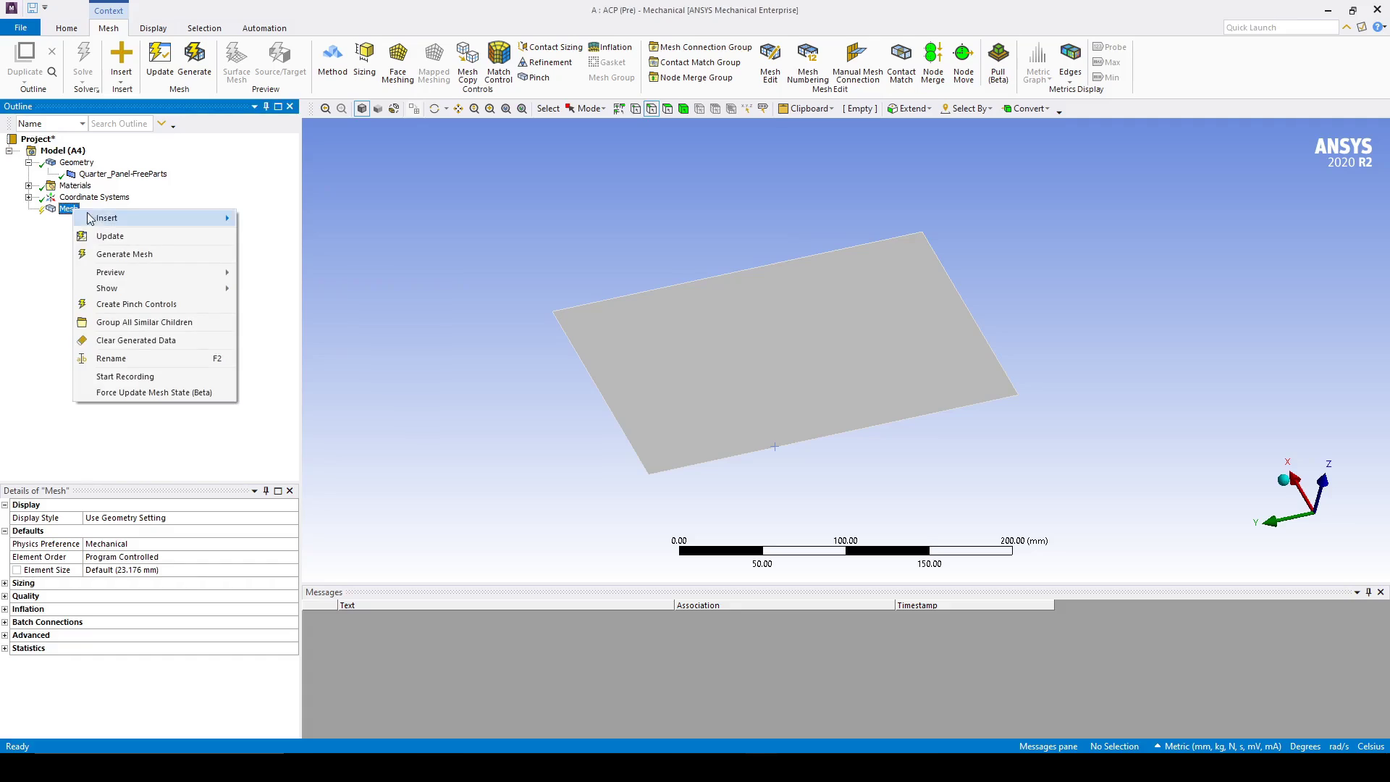
pyautogui.moveTo(94, 218)
pyautogui.click(284, 234)
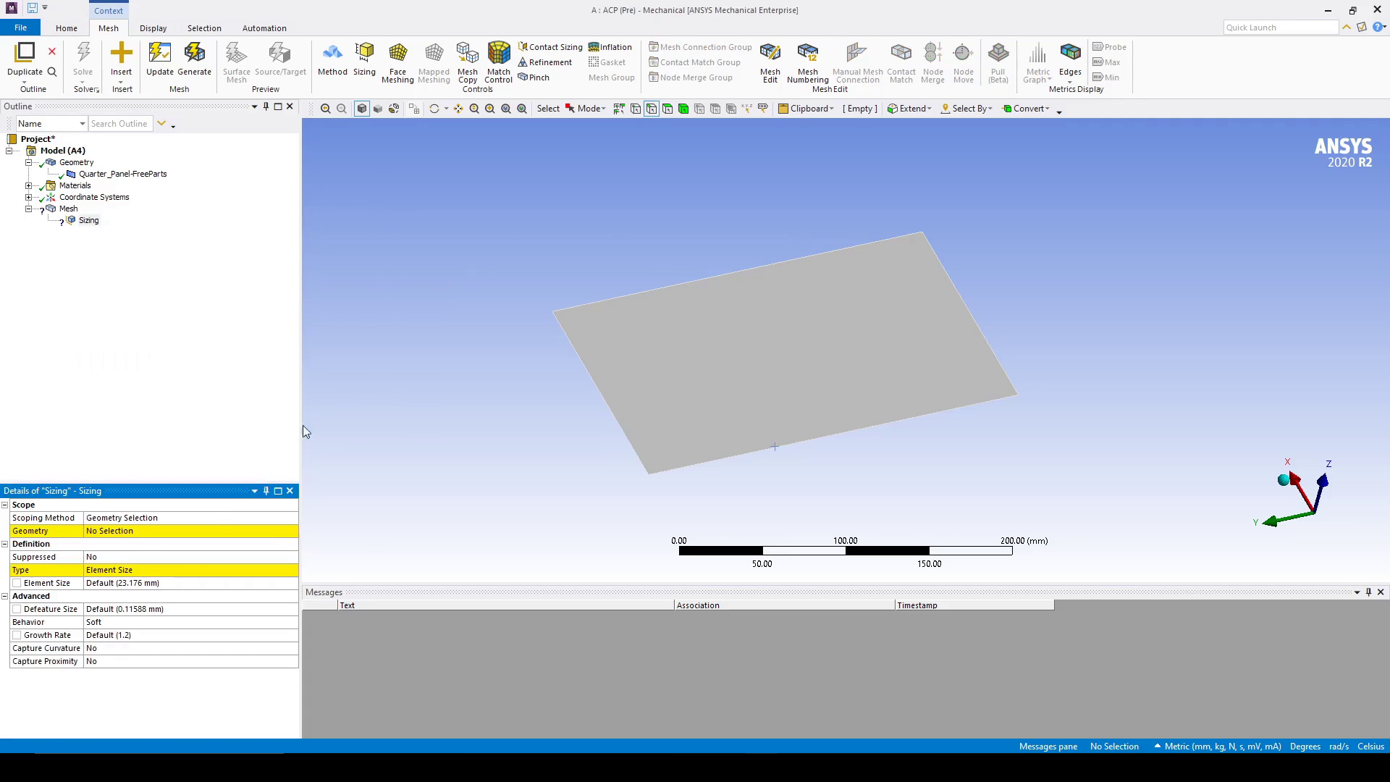
pyautogui.click(701, 279)
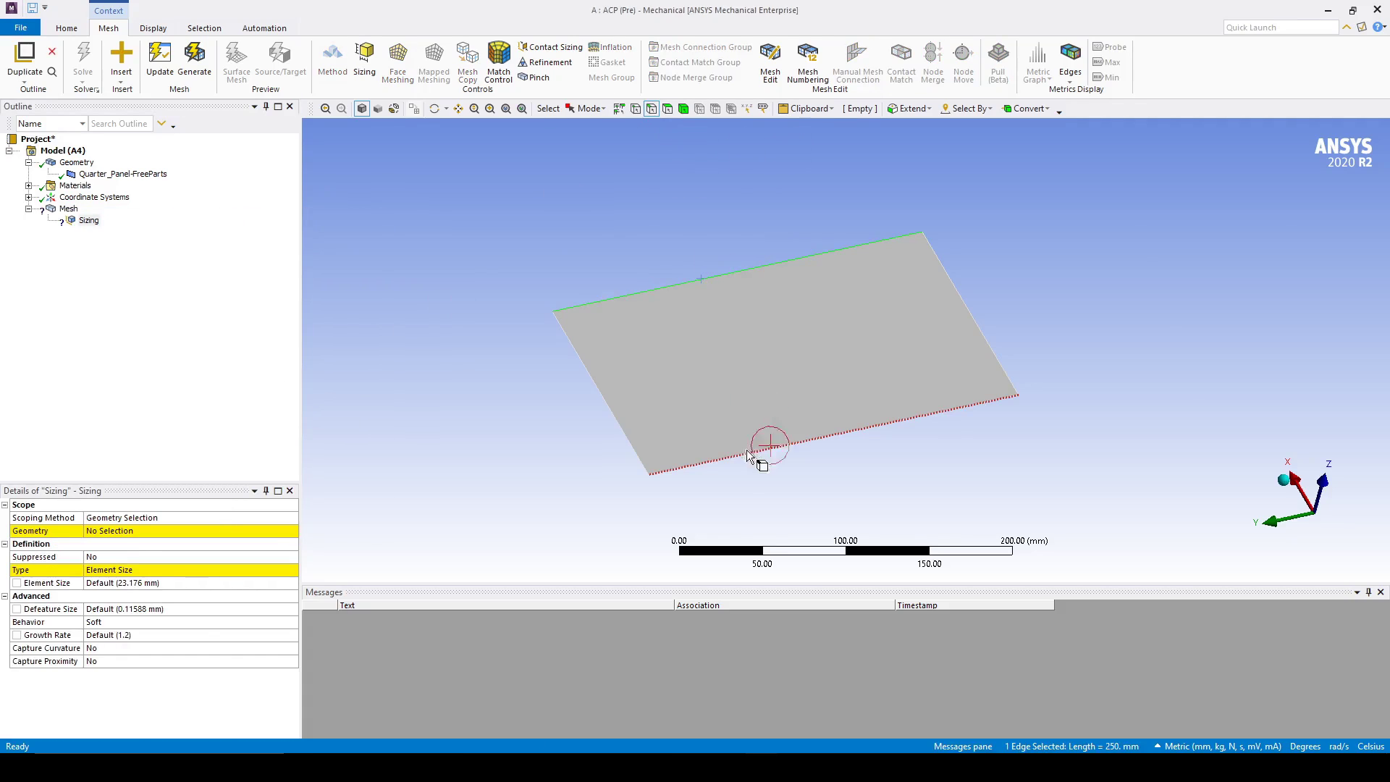
pyautogui.keyDown('ctrl'); pyautogui.click(745, 454); pyautogui.keyUp('ctrl')
pyautogui.click(116, 532)
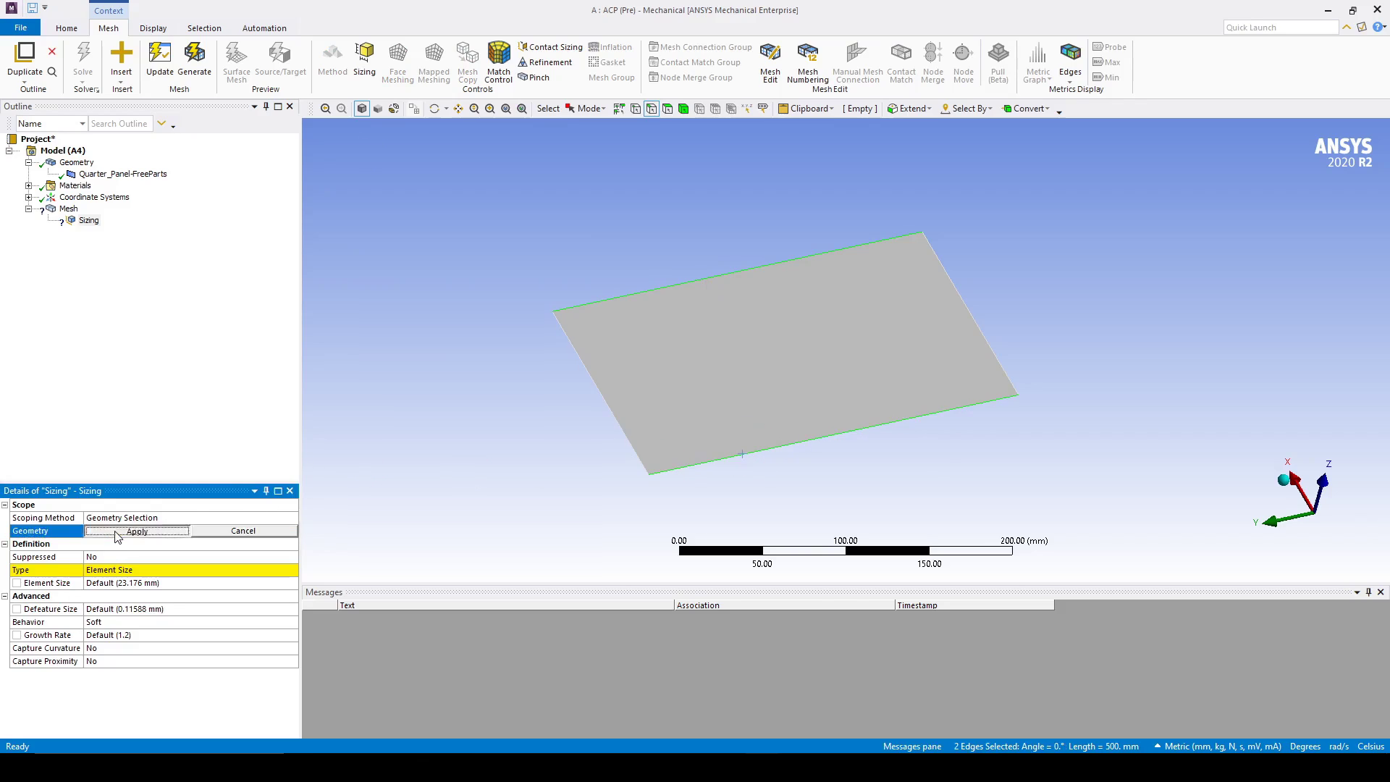
pyautogui.click(137, 532)
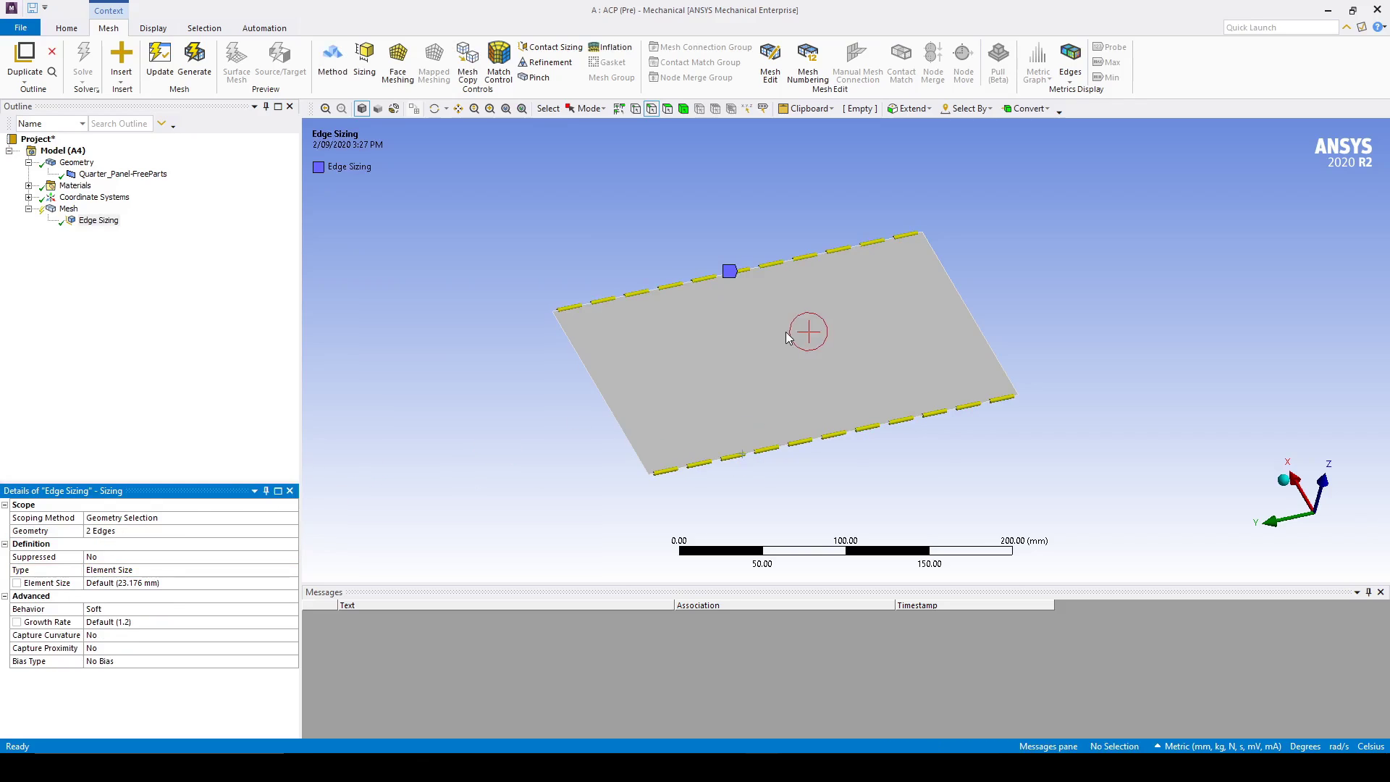
pyautogui.click(1320, 520)
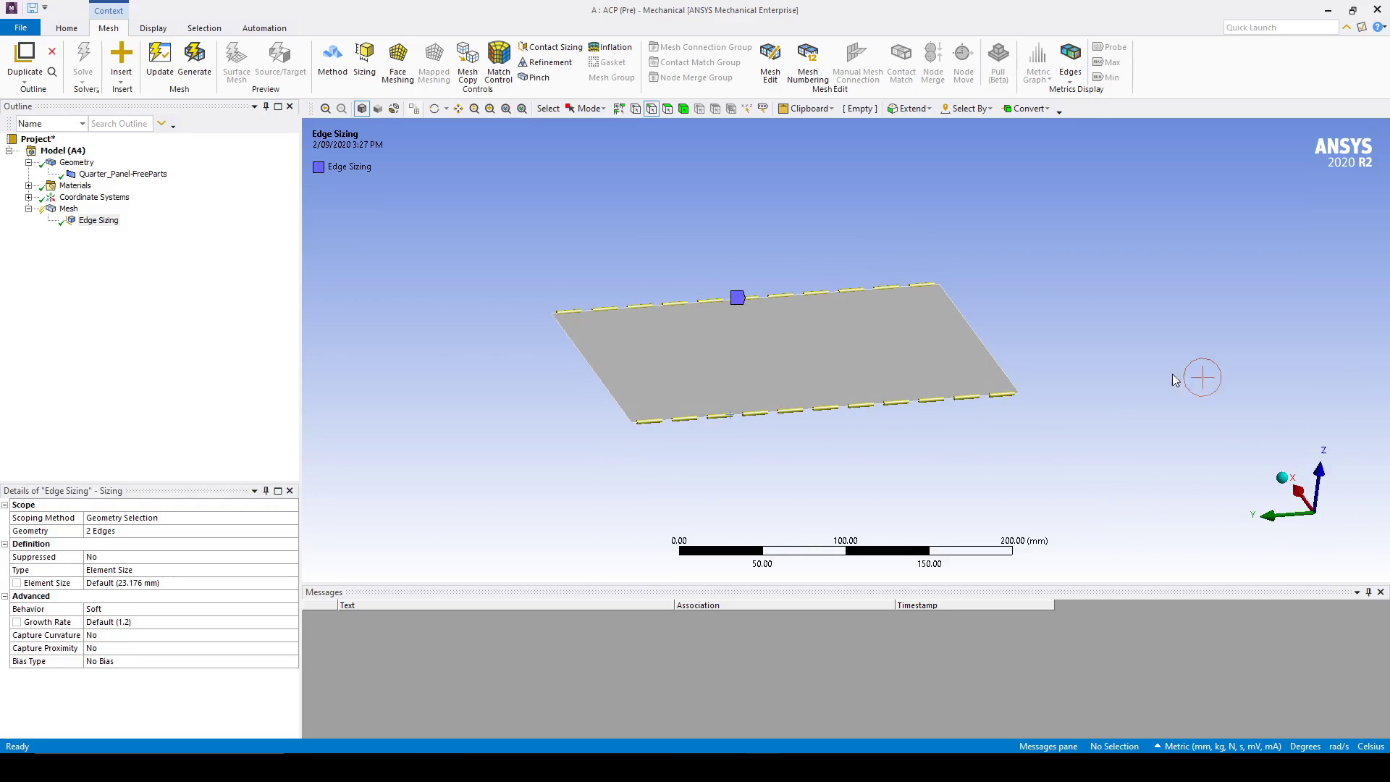
pyautogui.moveTo(1164, 360); pyautogui.dragTo(1064, 302, button='middle')
# - Give the edge sizing a 4.0 mm element size, a bias type and a bias factor of 8.0
pyautogui.click(122, 583)
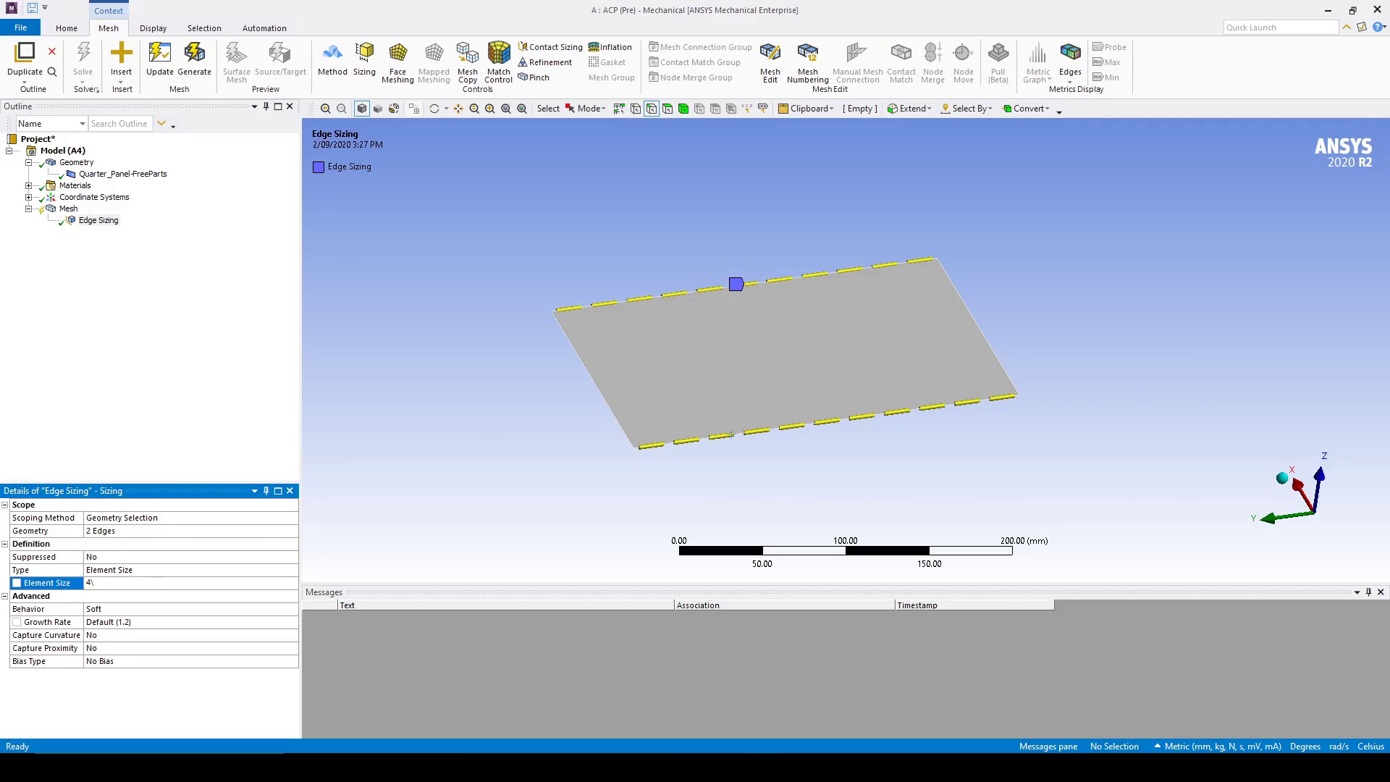
pyautogui.press('Return')
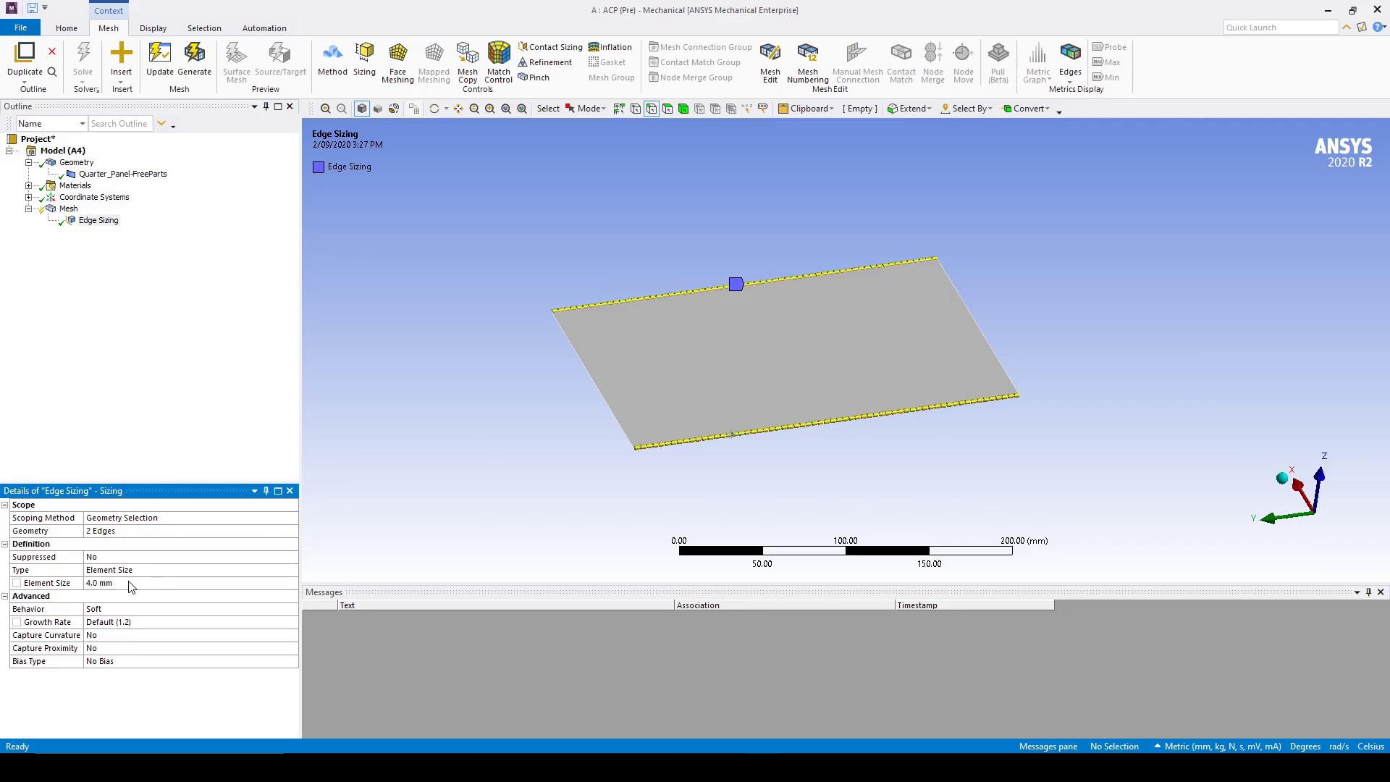
pyautogui.click(294, 663)
pyautogui.click(292, 662)
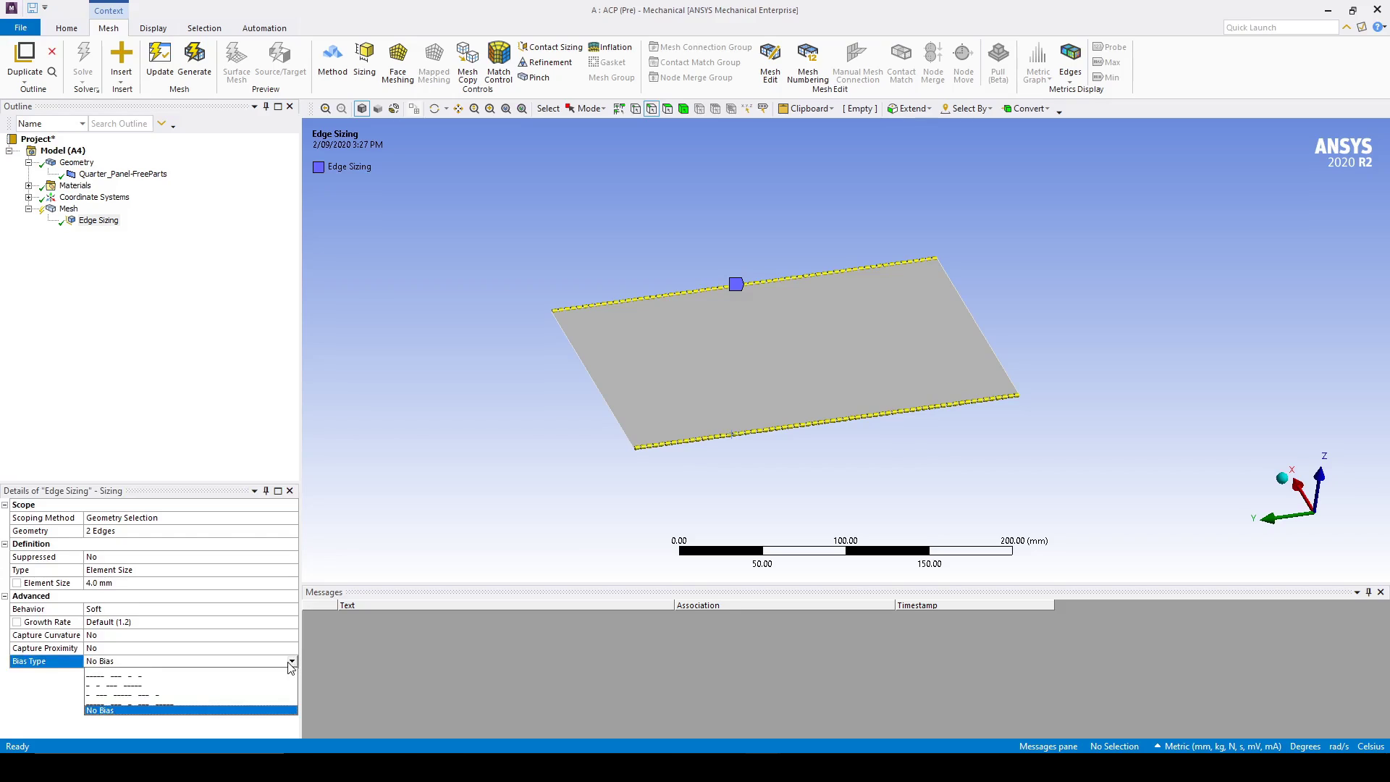
pyautogui.click(249, 676)
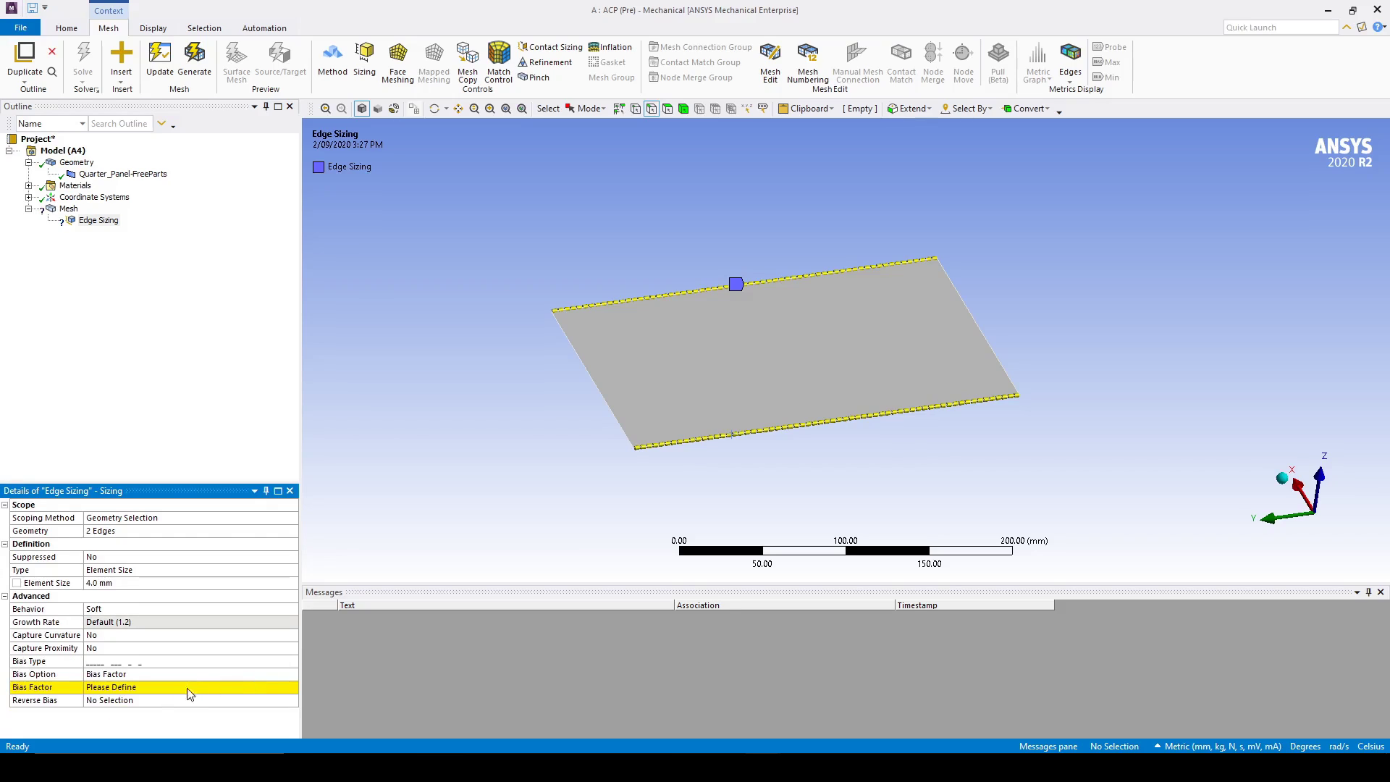
pyautogui.click(129, 688)
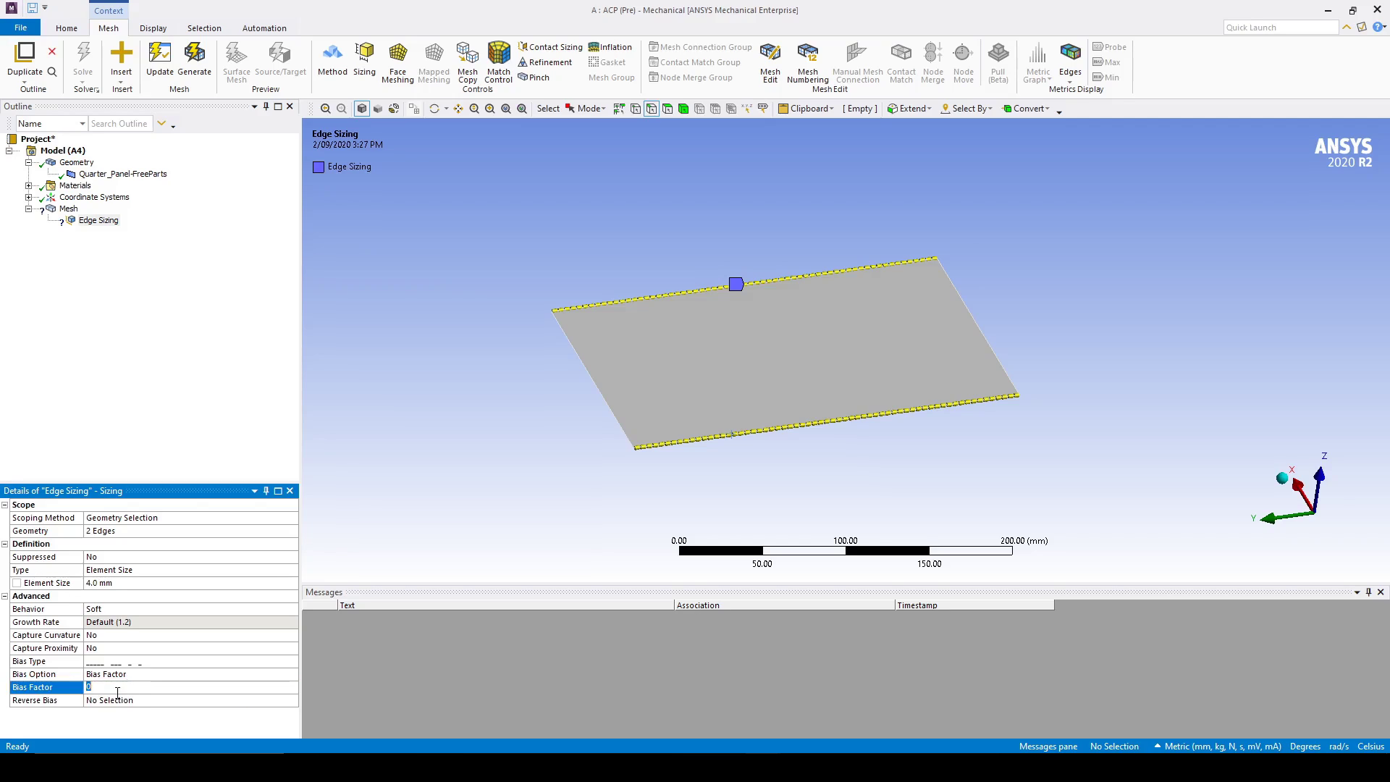
pyautogui.press('Return')
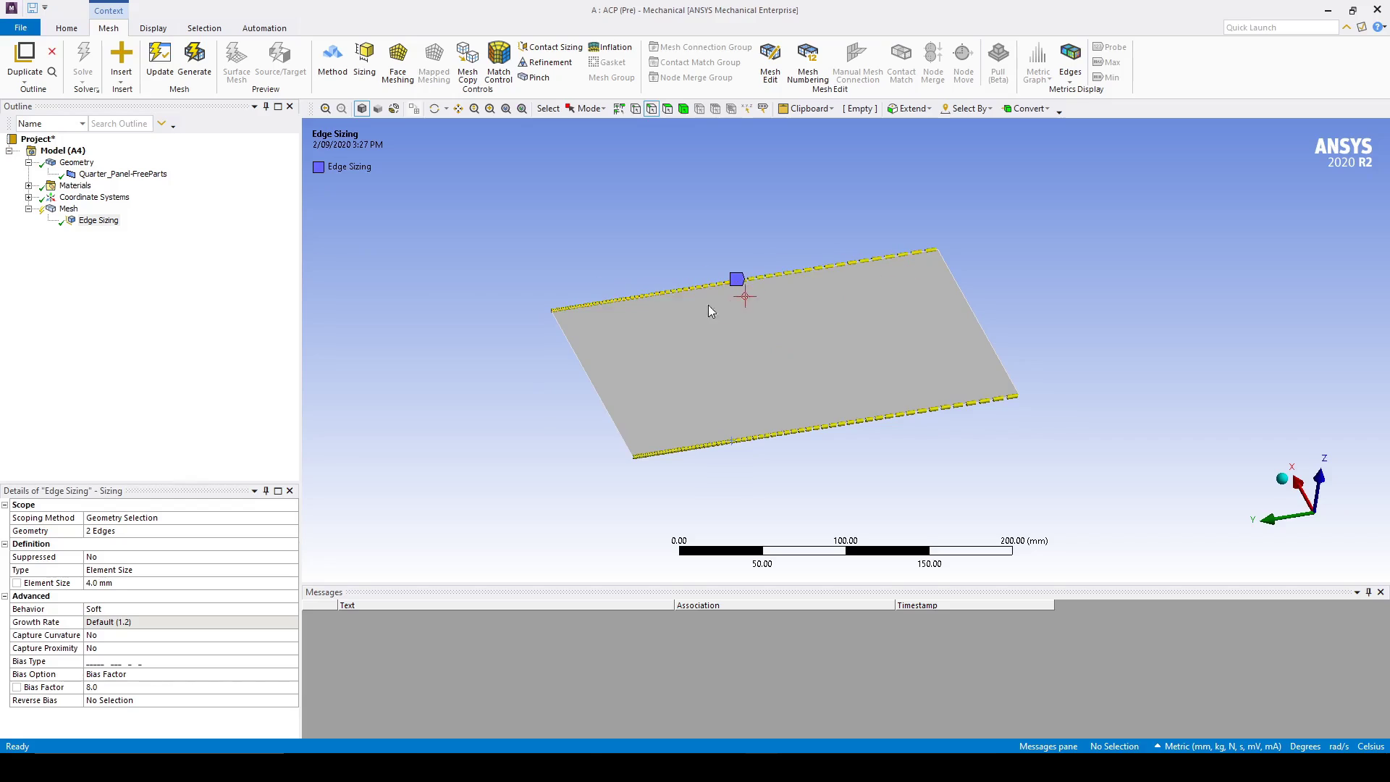
pyautogui.click(294, 662)
pyautogui.click(292, 661)
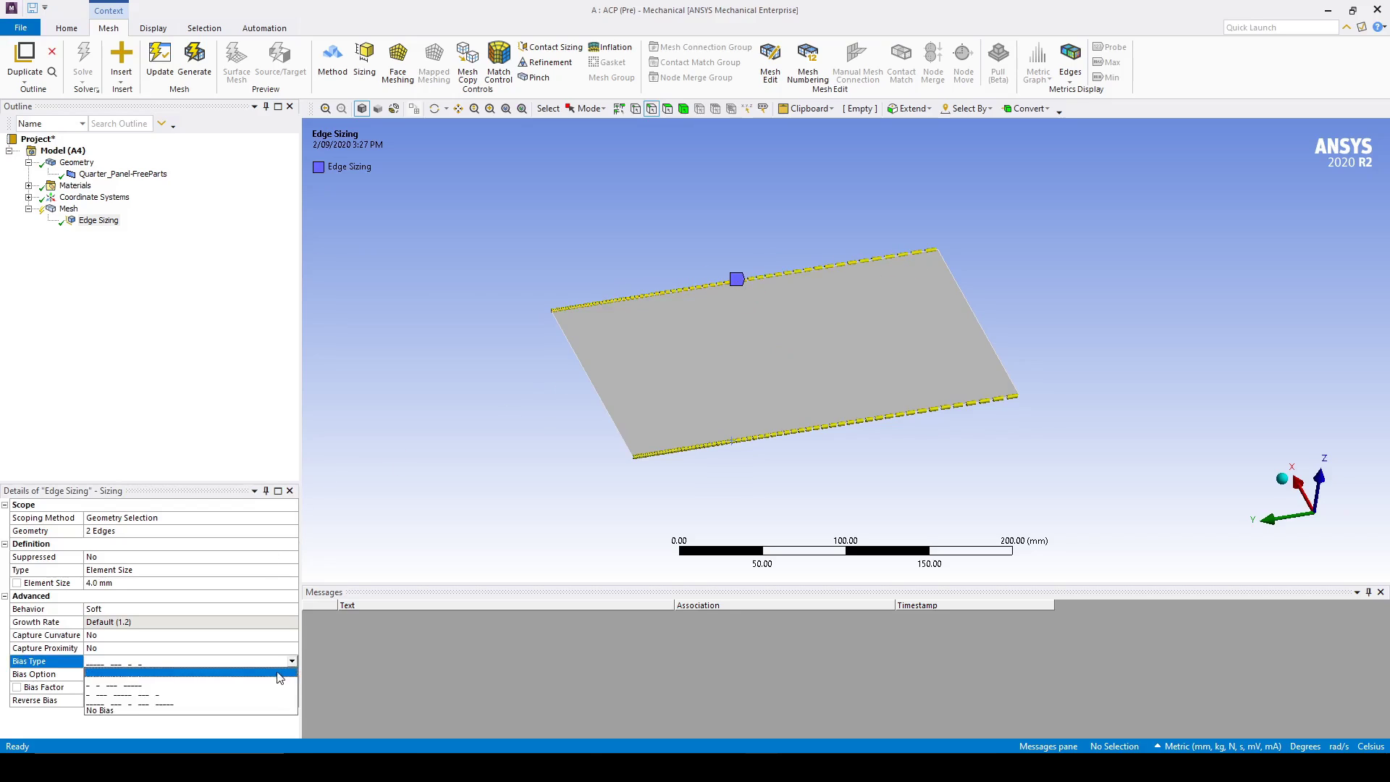
pyautogui.click(236, 693)
pyautogui.moveTo(433, 417); pyautogui.dragTo(438, 427, button='middle')
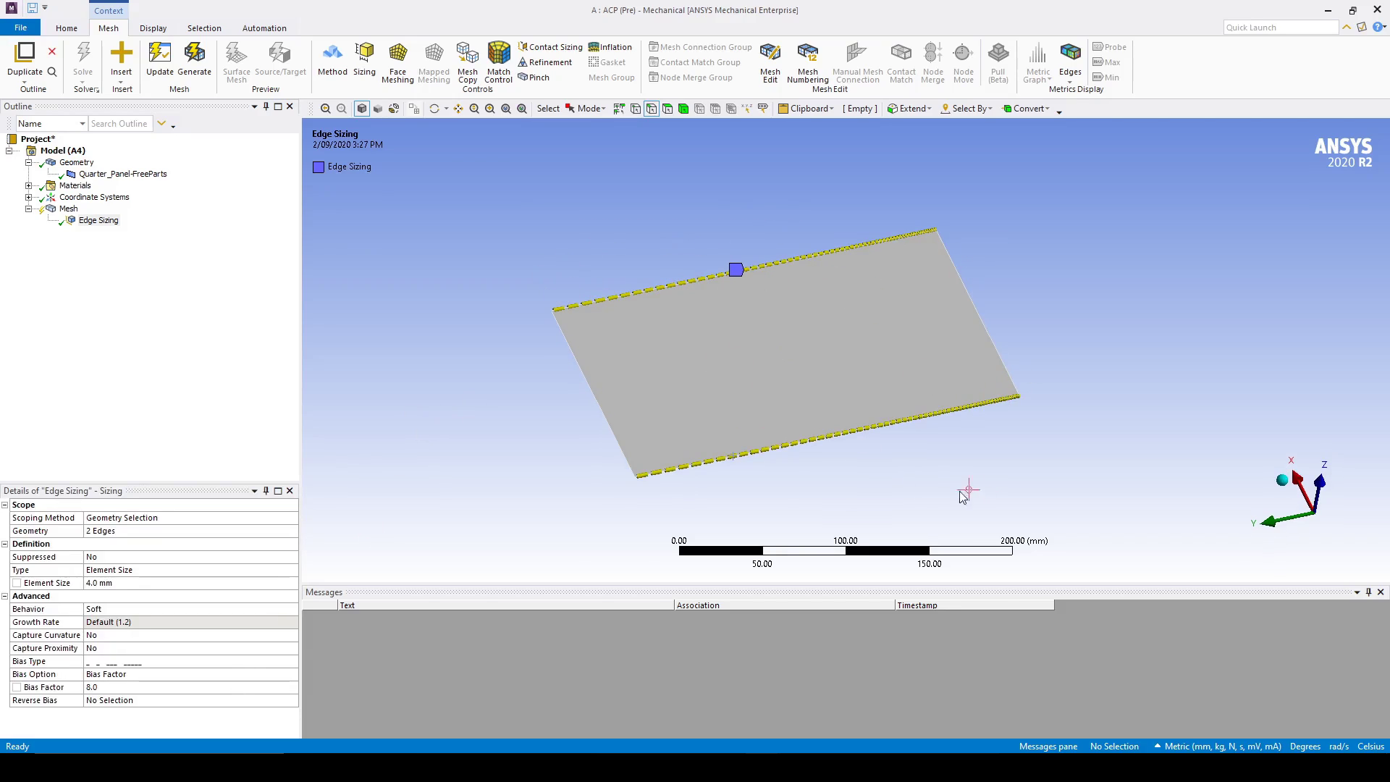
# - Add a second edge sizing of 4 mm on the panel's two short edges
pyautogui.click(73, 210)
pyautogui.rightClick(73, 210)
pyautogui.moveTo(106, 217)
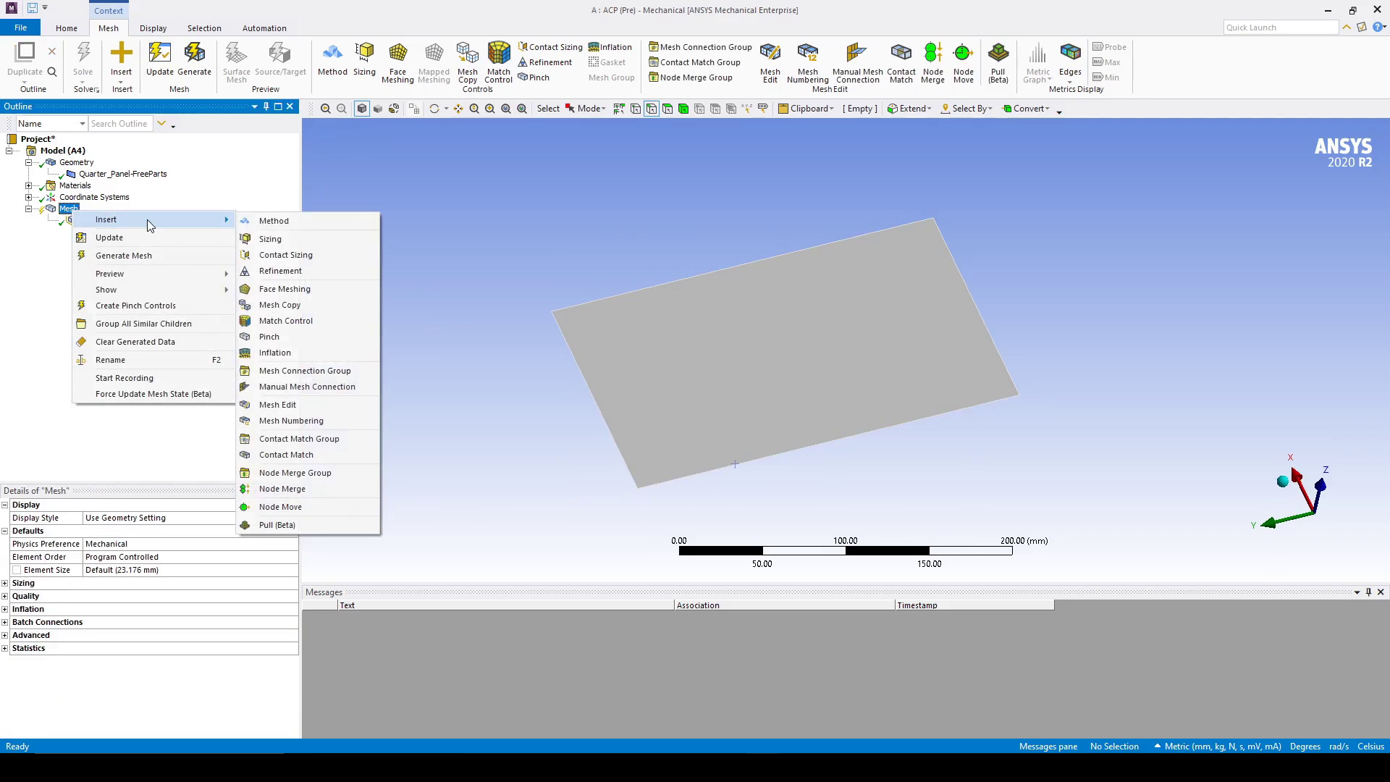
pyautogui.click(303, 234)
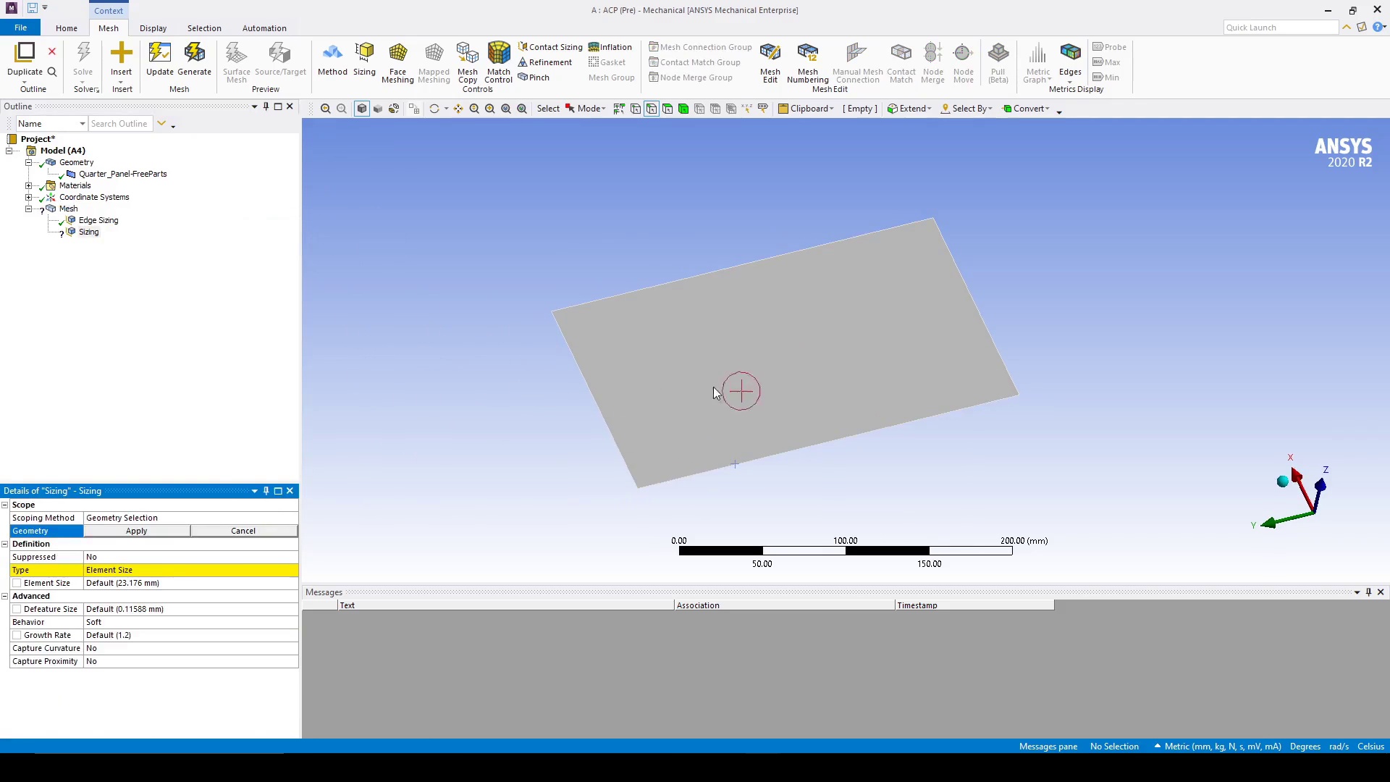
pyautogui.click(597, 398)
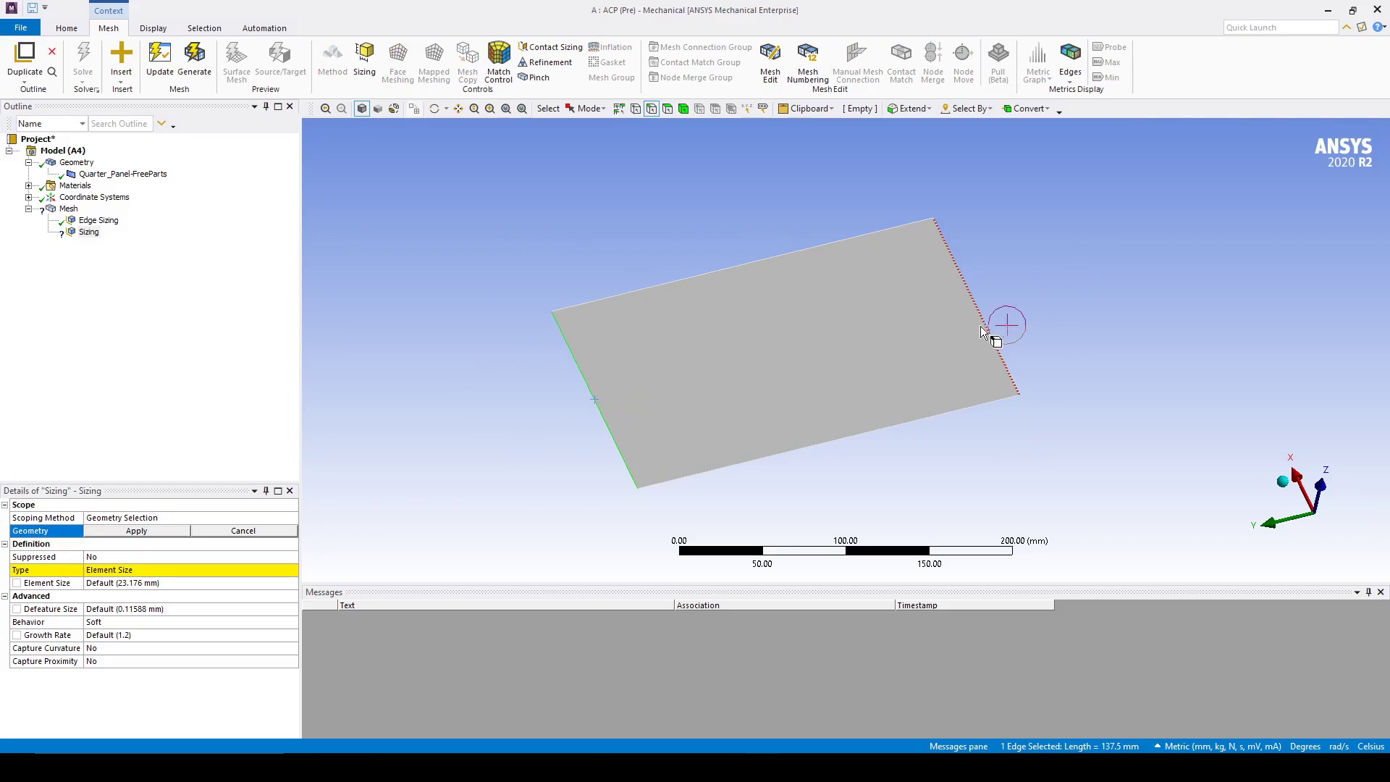
pyautogui.keyDown('ctrl'); pyautogui.click(985, 324); pyautogui.keyUp('ctrl')
pyautogui.click(105, 536)
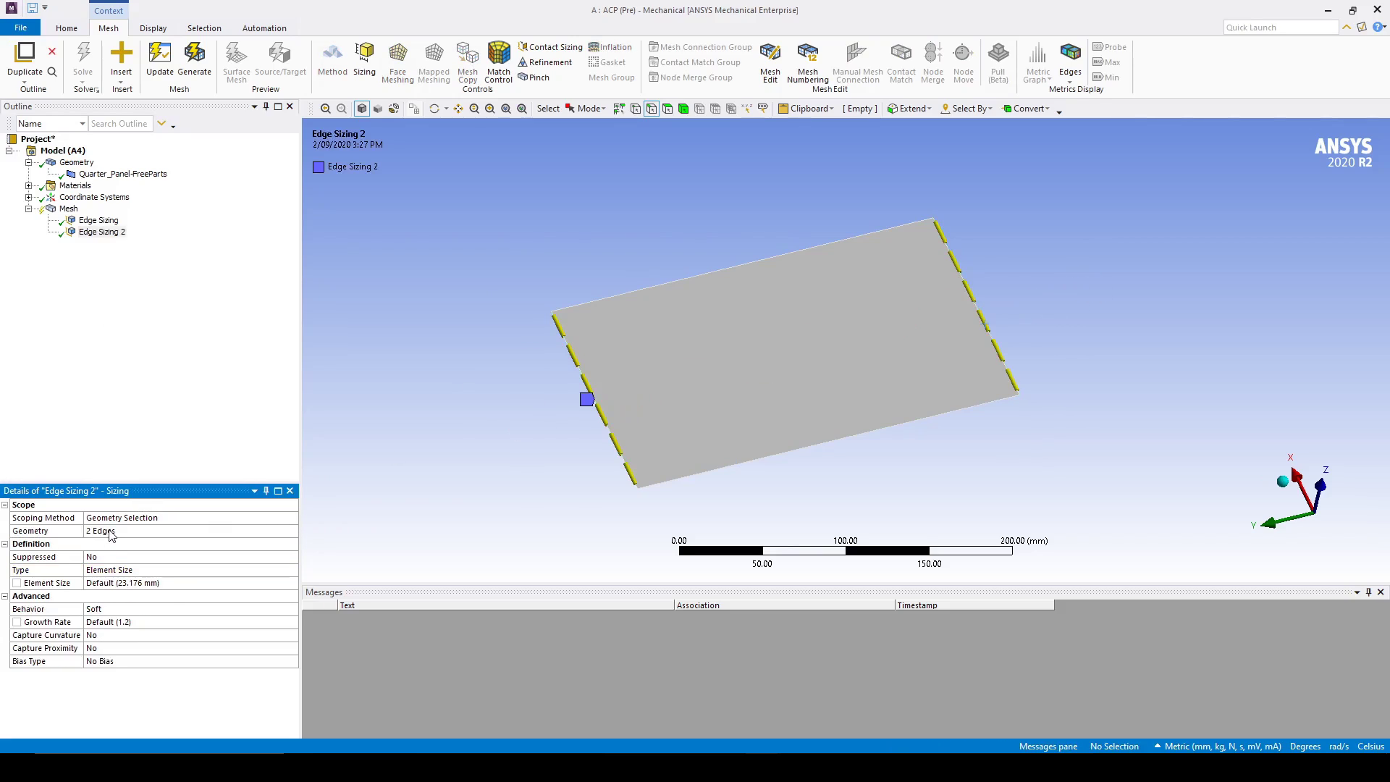
pyautogui.click(147, 583)
pyautogui.write('4')
pyautogui.press('Return')
# - Apply a Face Meshing control to the plate face
pyautogui.click(69, 208)
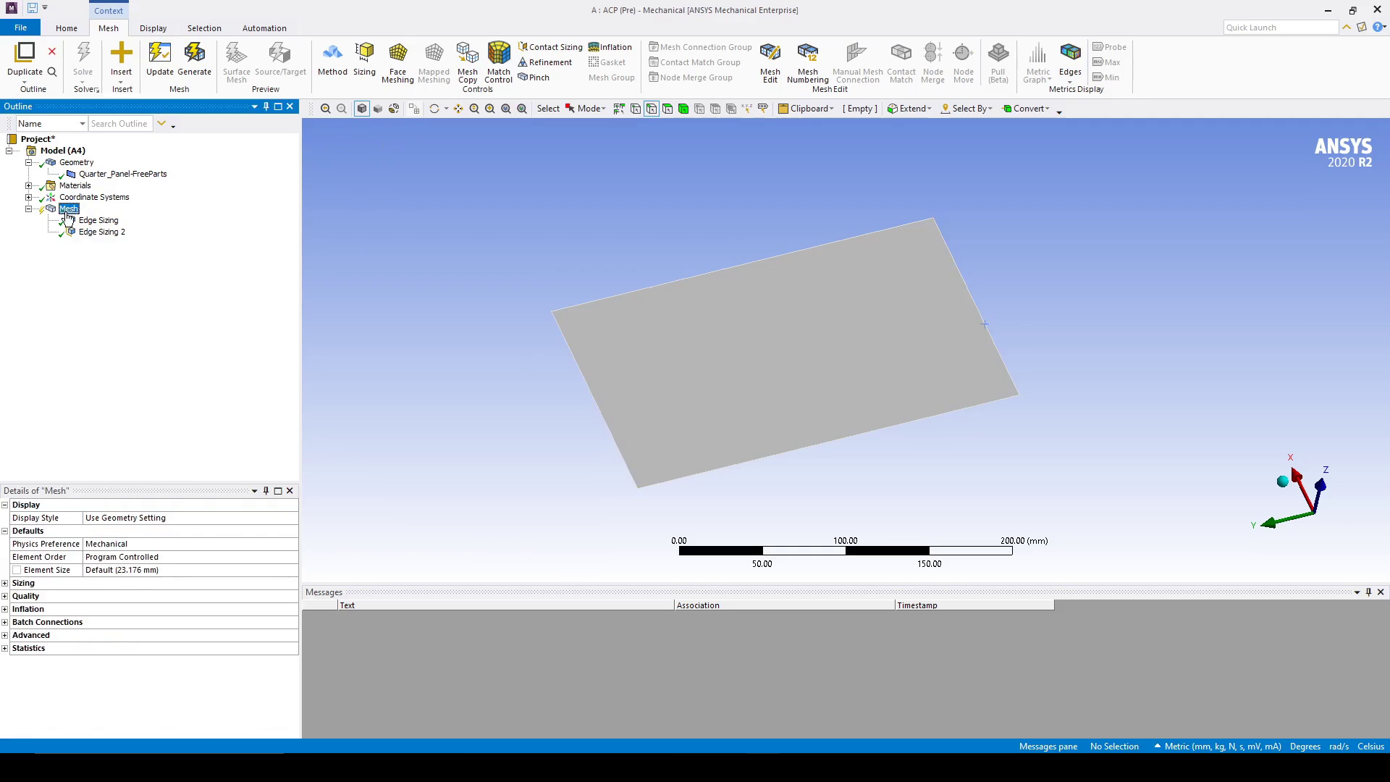
pyautogui.rightClick(69, 208)
pyautogui.moveTo(101, 221)
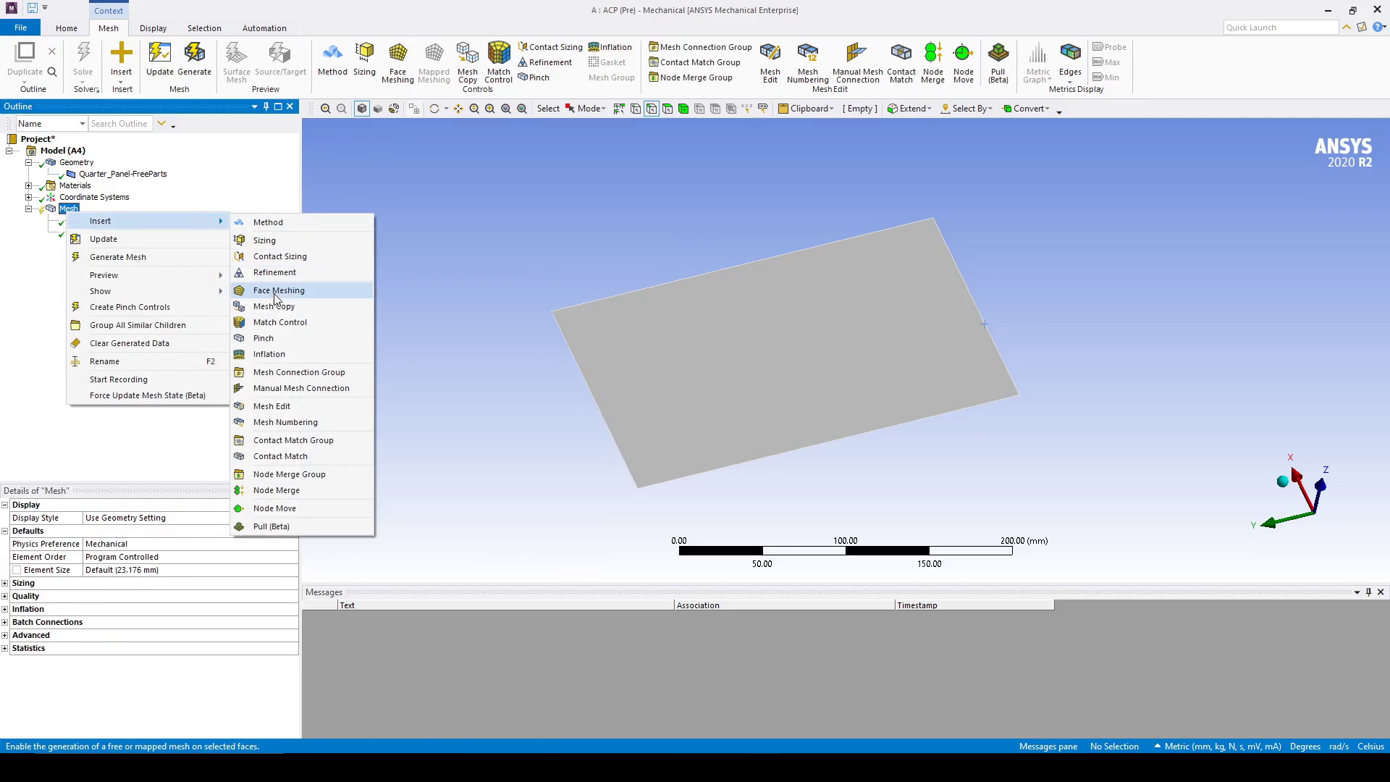
pyautogui.click(275, 290)
pyautogui.click(593, 388)
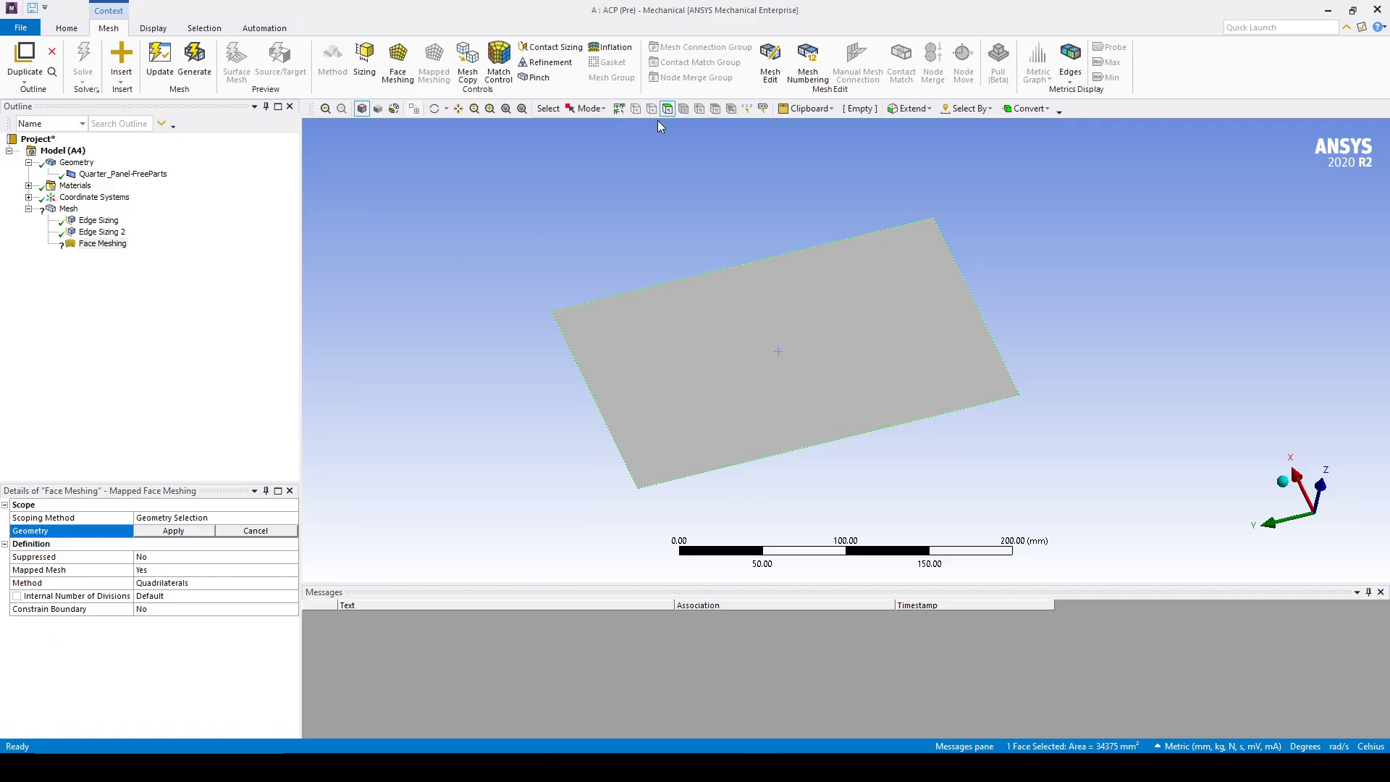
pyautogui.click(183, 534)
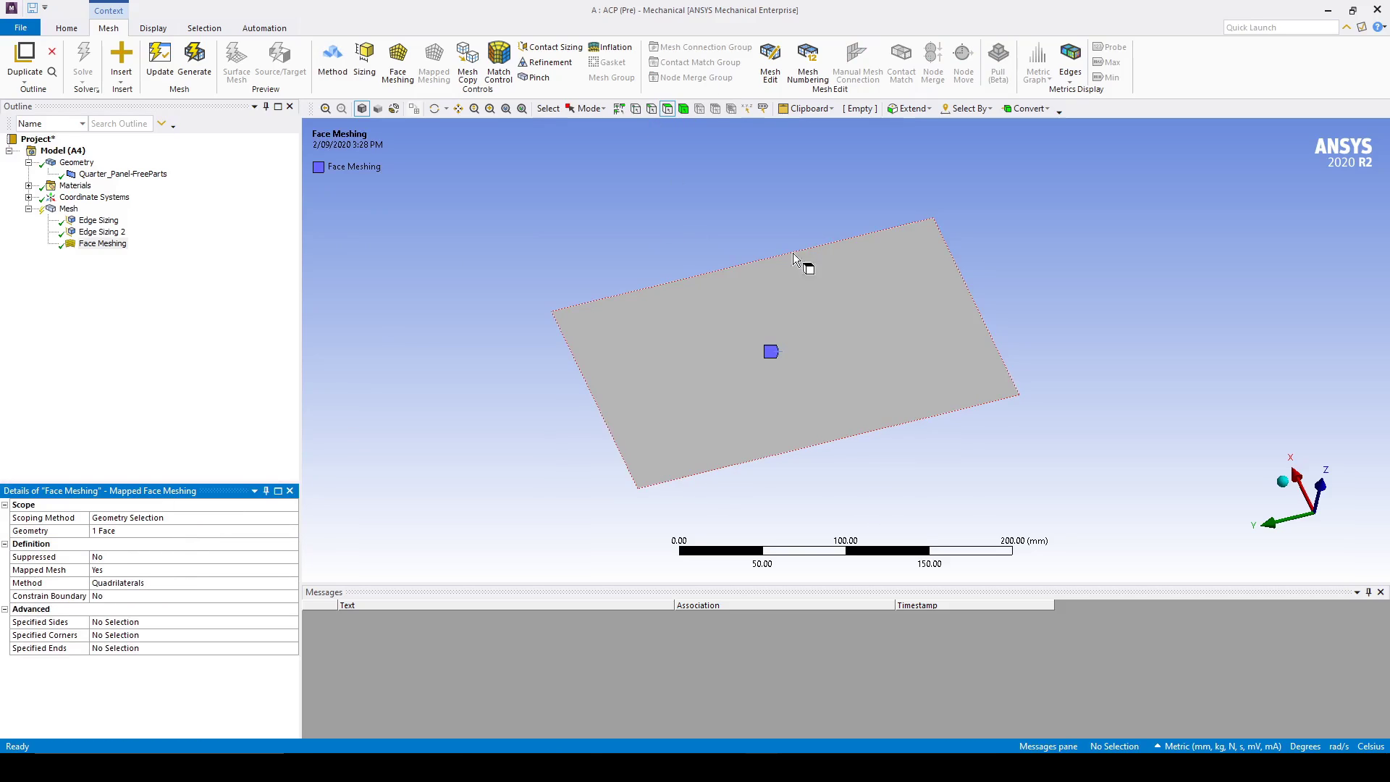
# - Generate the mesh and rotate the view to inspect the meshed plate
pyautogui.rightClick(69, 210)
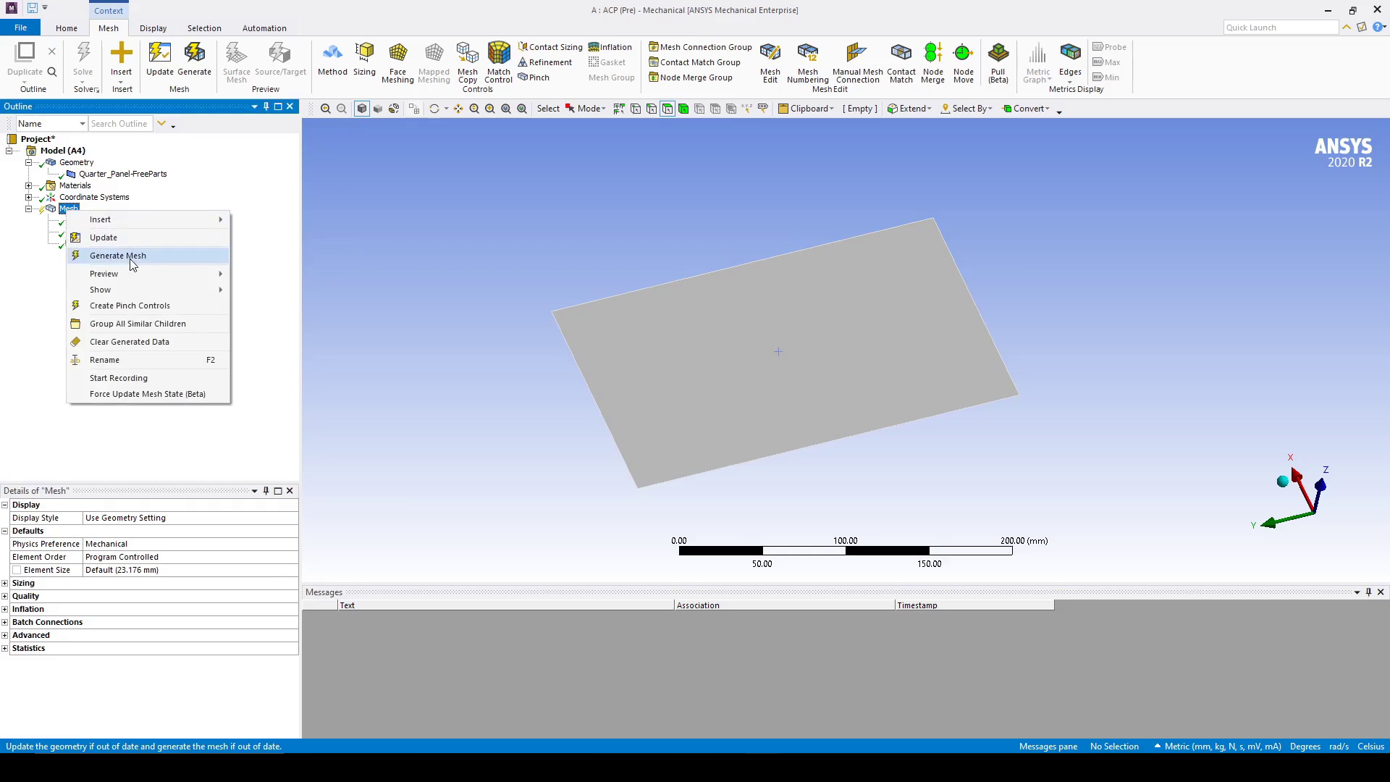
pyautogui.click(116, 255)
pyautogui.moveTo(420, 440); pyautogui.dragTo(683, 314, button='middle')
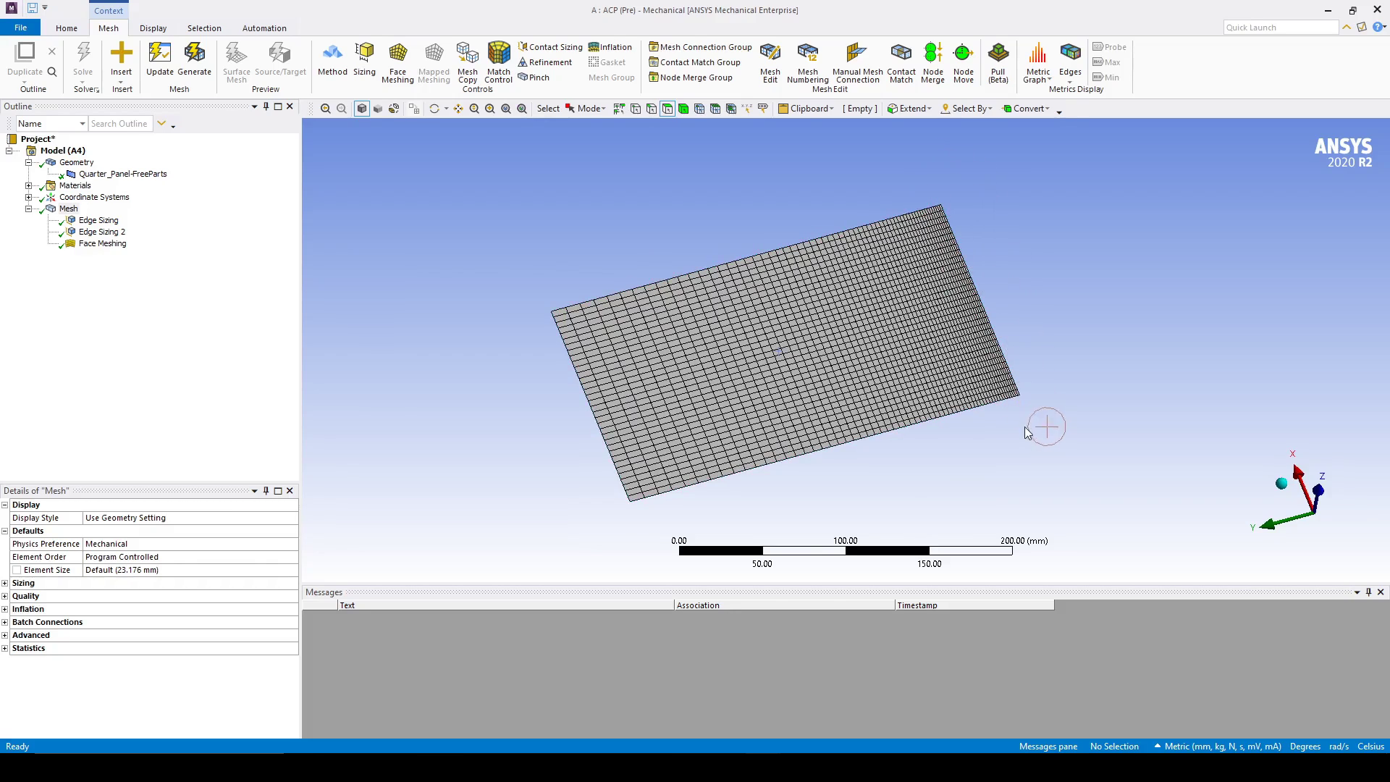
pyautogui.moveTo(1042, 425); pyautogui.dragTo(1102, 481, button='middle')
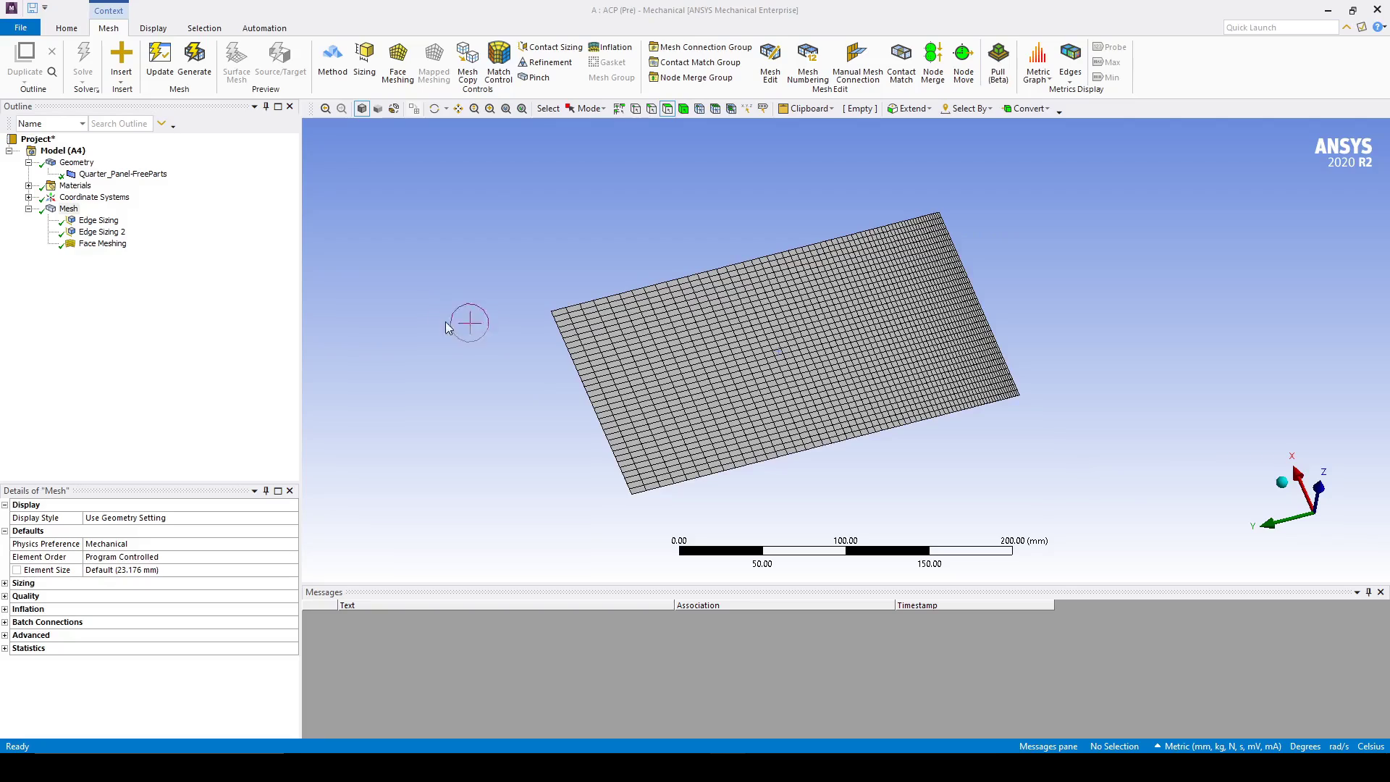
# - Set the Quarter_Panel-FreeParts shell thickness to 1 mm
pyautogui.click(122, 174)
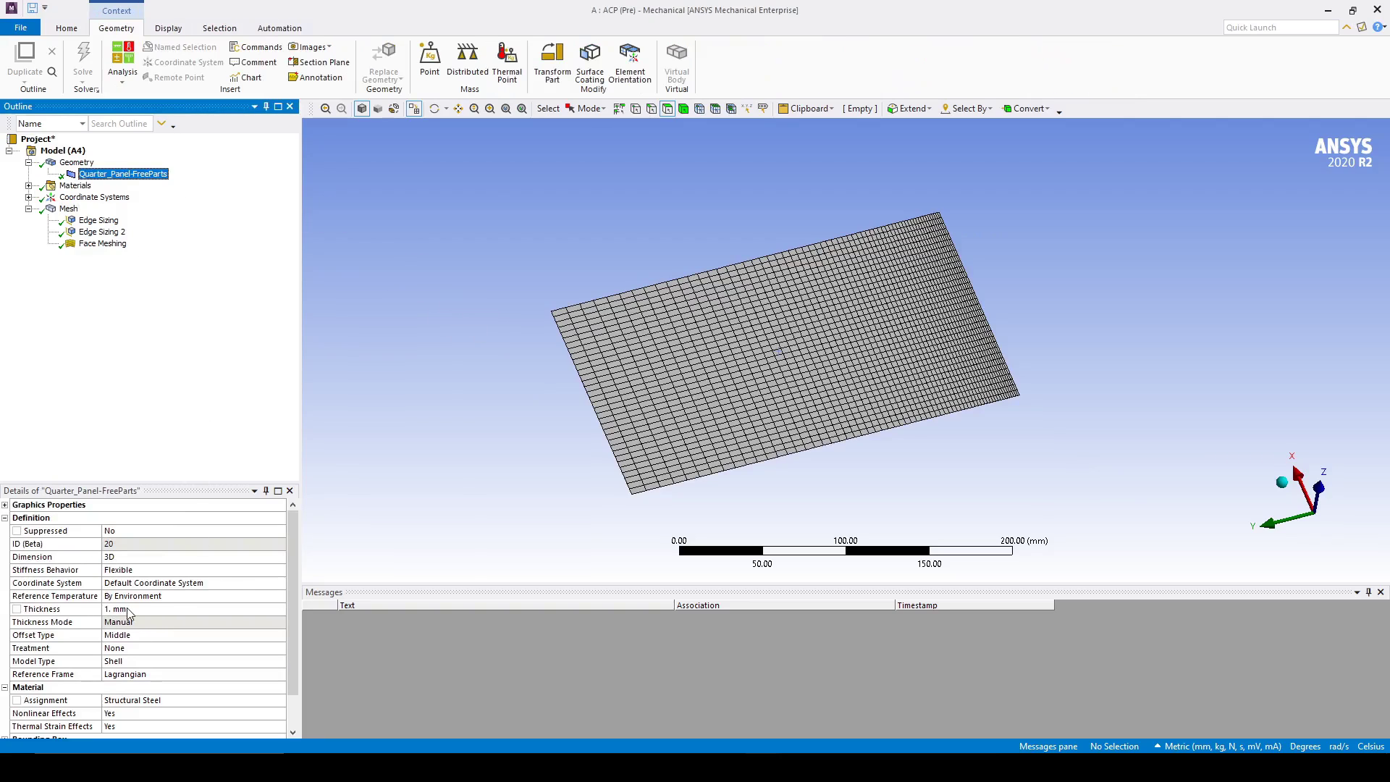
pyautogui.click(127, 610)
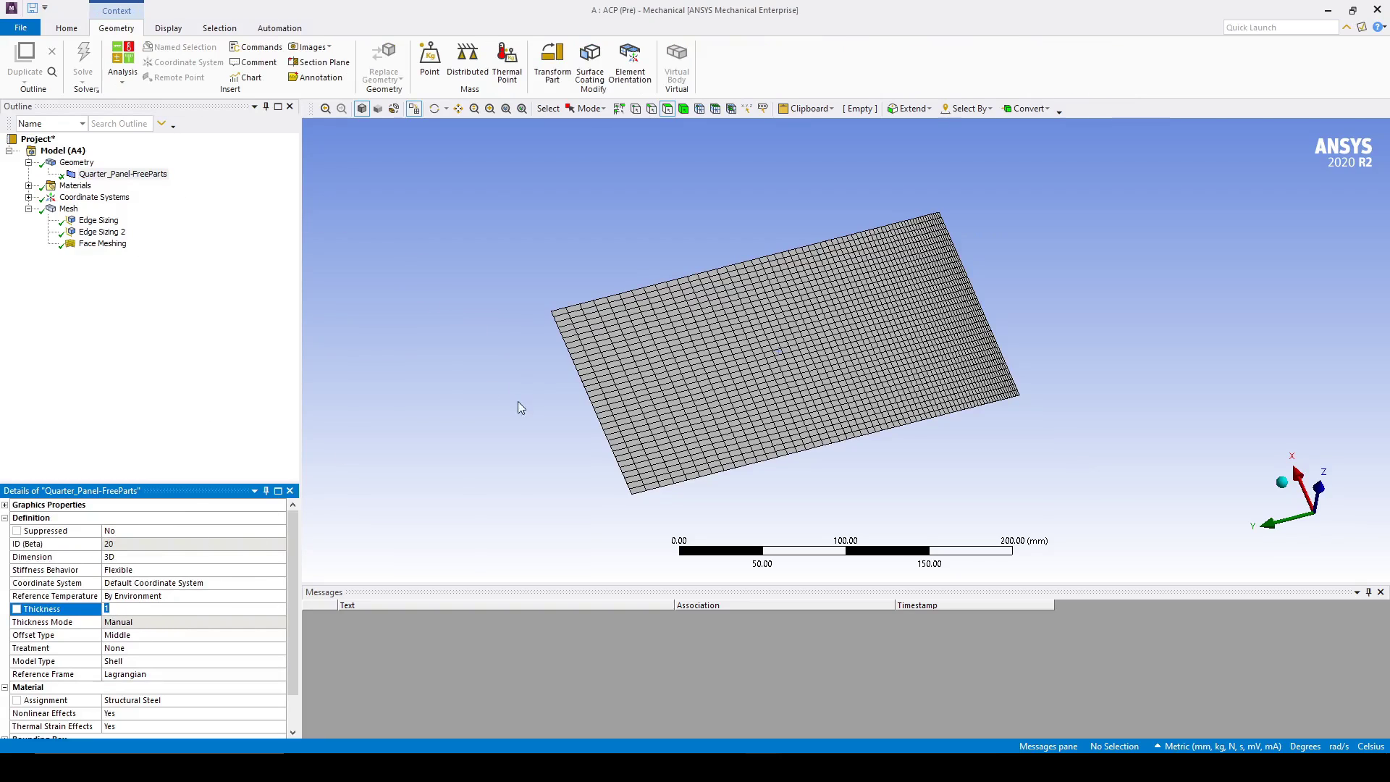
pyautogui.moveTo(521, 410); pyautogui.dragTo(523, 429, button='middle')
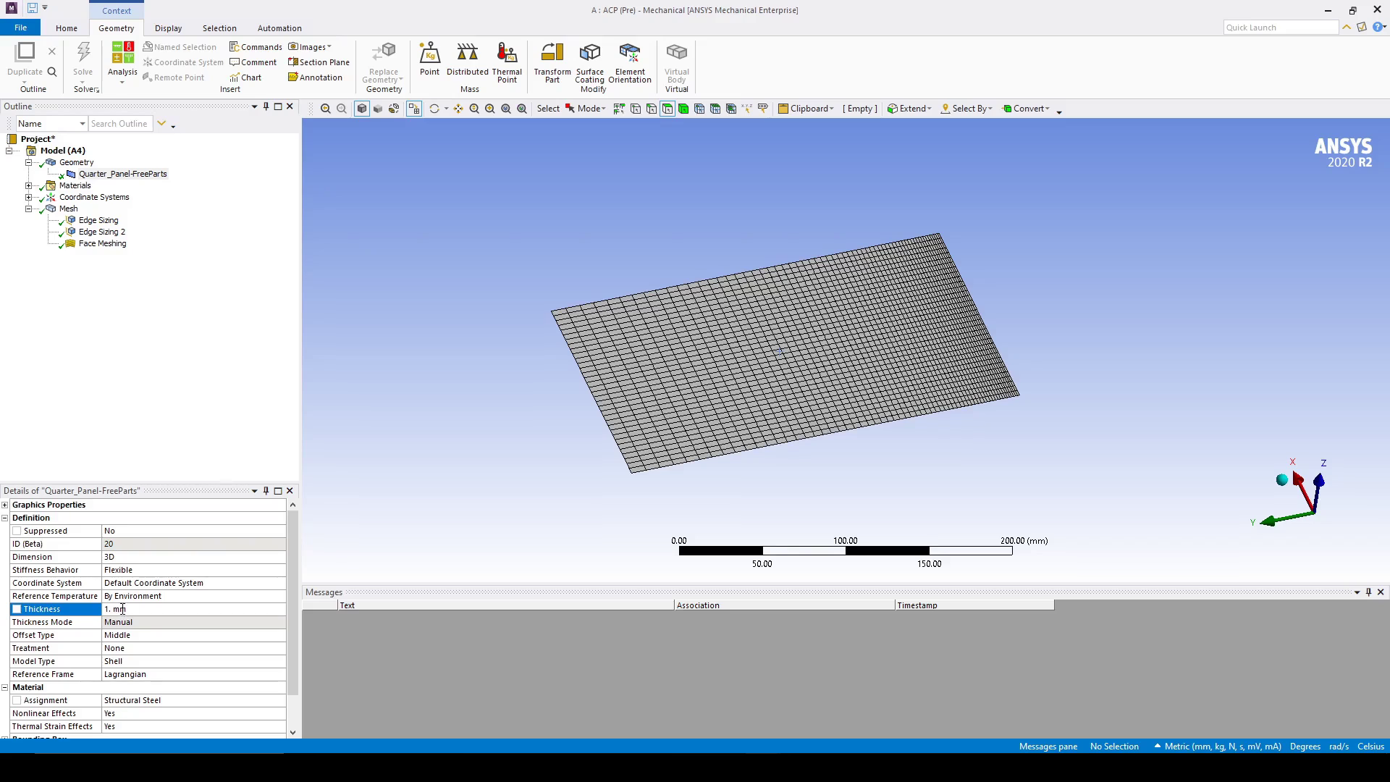
pyautogui.moveTo(512, 457); pyautogui.dragTo(434, 497, button='middle')
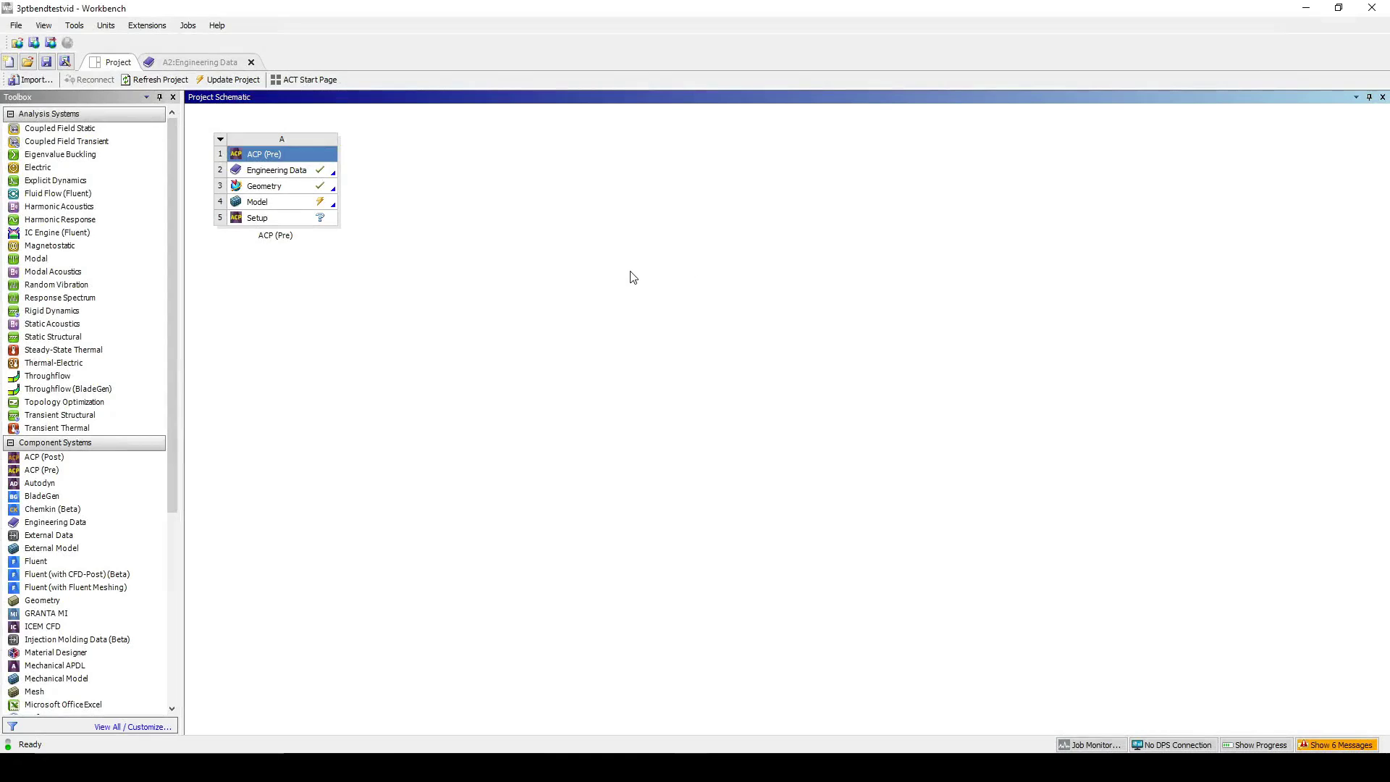
# - Update the Model cell (A4) of the ACP (Pre) system
pyautogui.rightClick(275, 201)
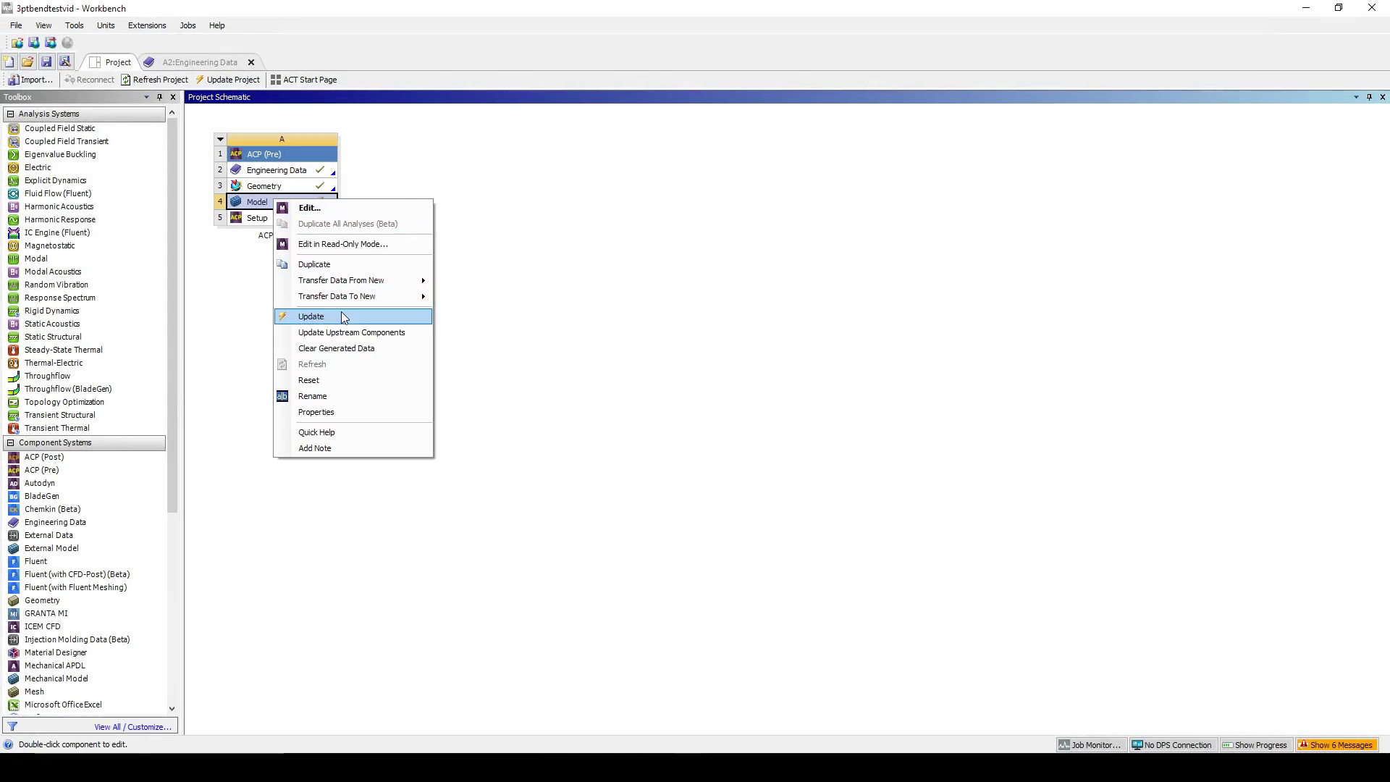
pyautogui.click(344, 318)
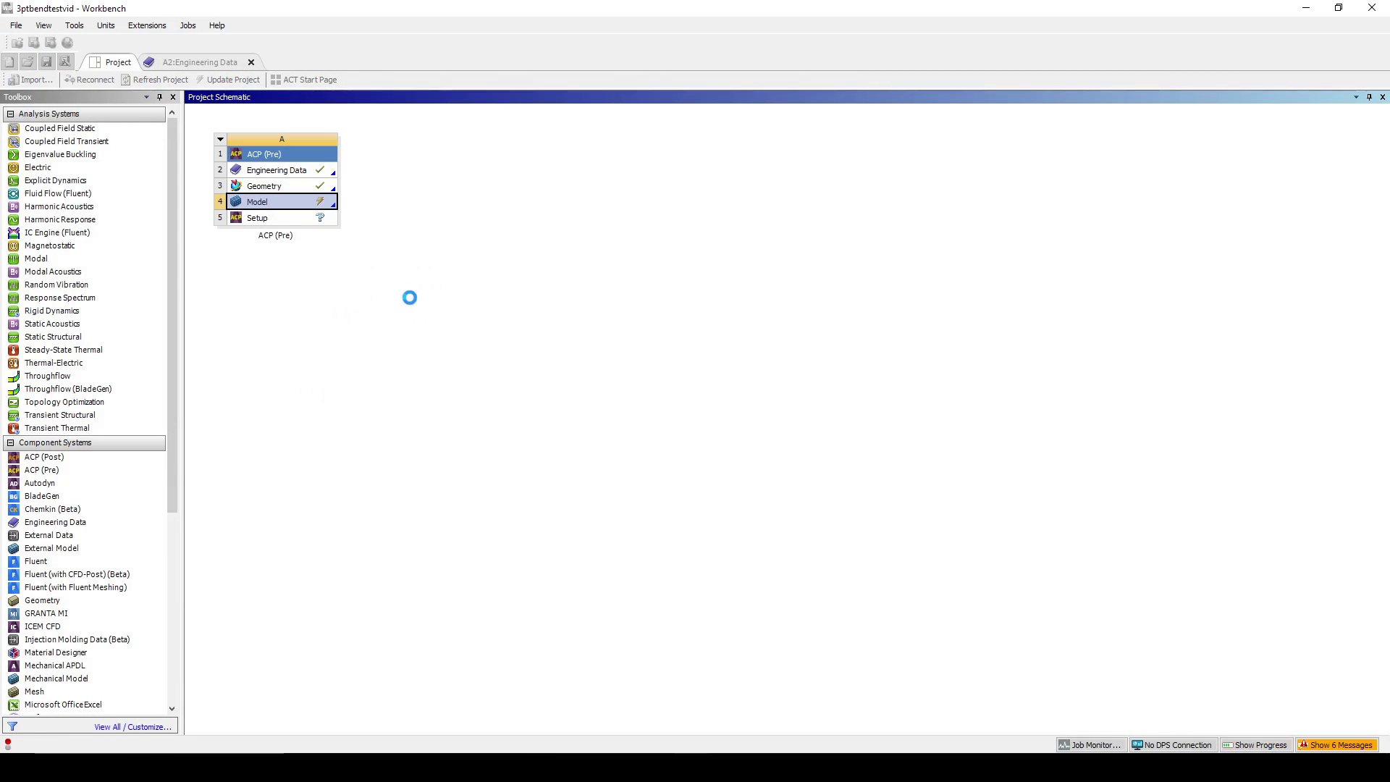
# - Open ACP and create fabric HC using Ally Honeycomb, 14 mm thick
pyautogui.doubleClick(292, 219)
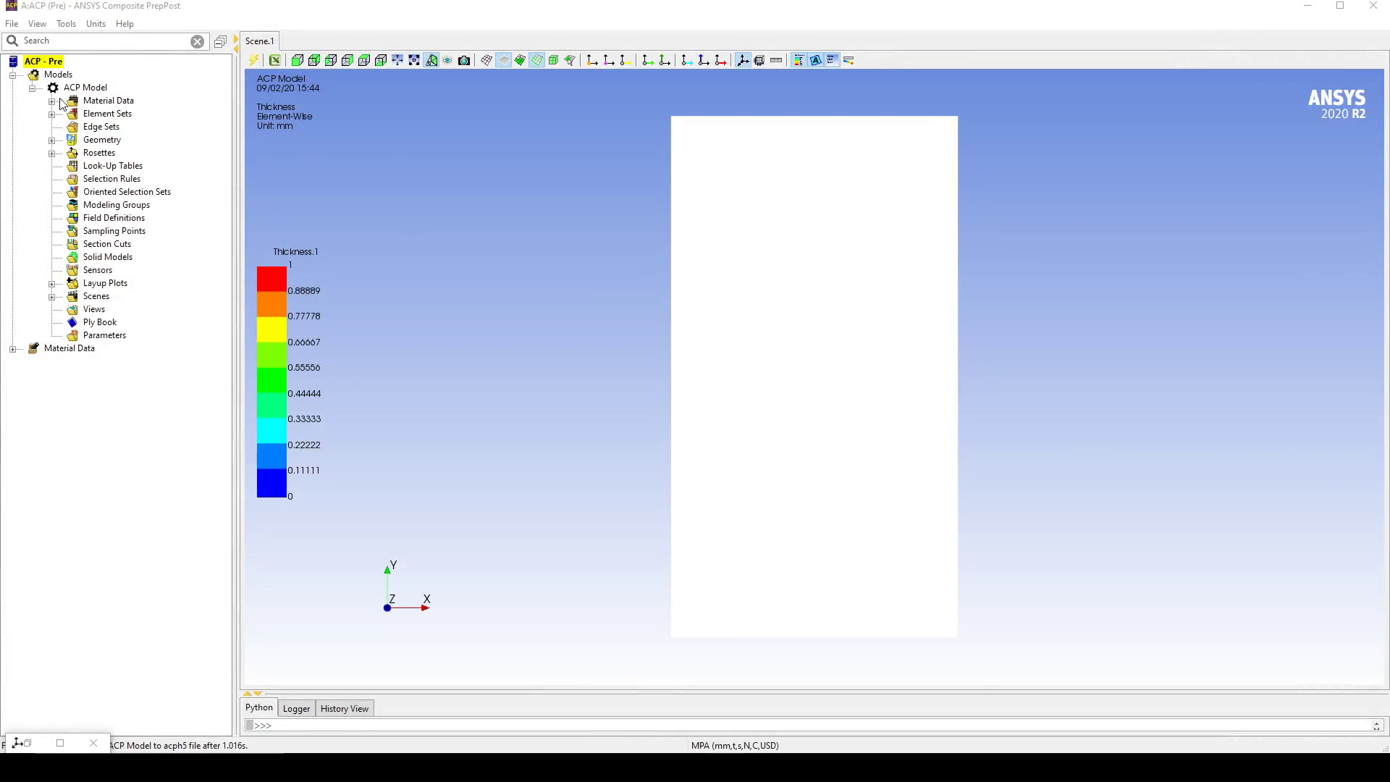
pyautogui.click(52, 101)
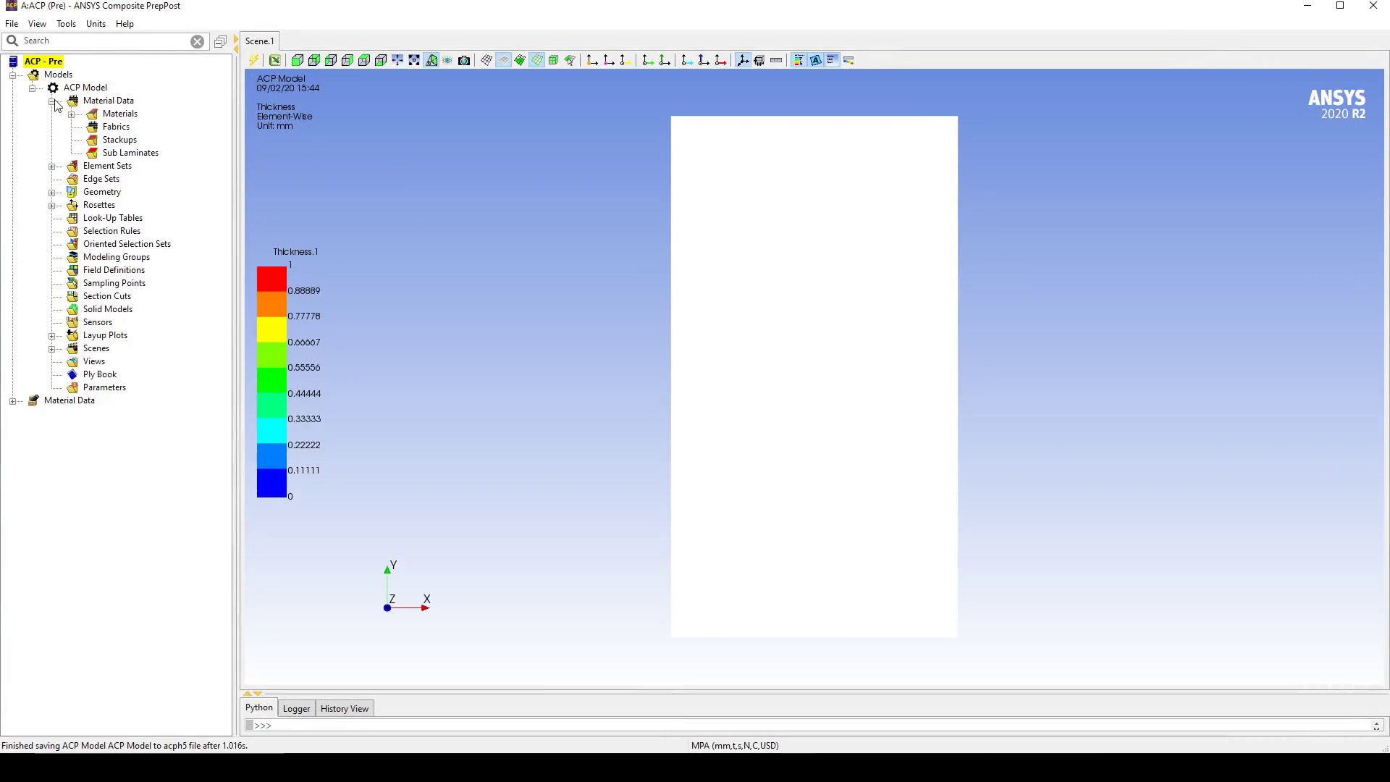
pyautogui.click(109, 126)
pyautogui.rightClick(109, 127)
pyautogui.click(145, 159)
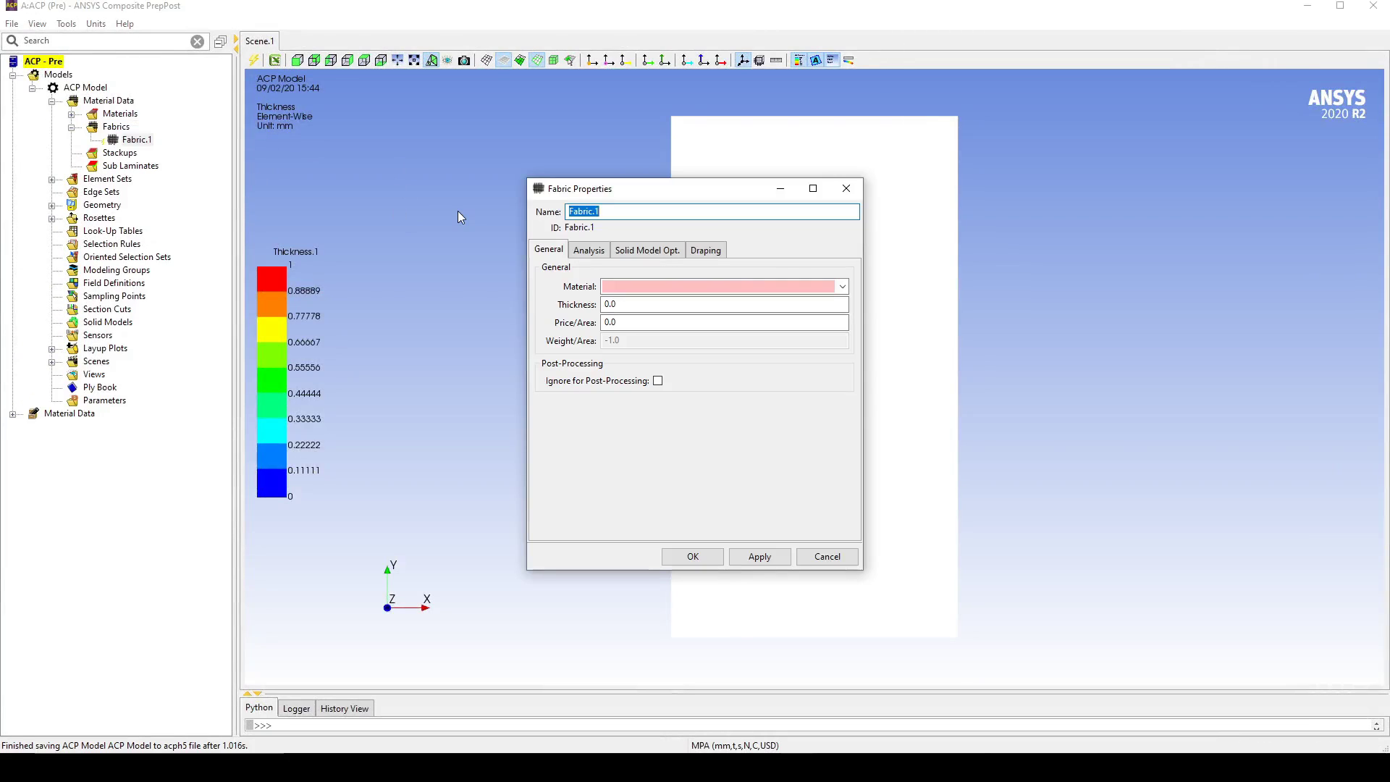
pyautogui.write('HC')
pyautogui.click(842, 287)
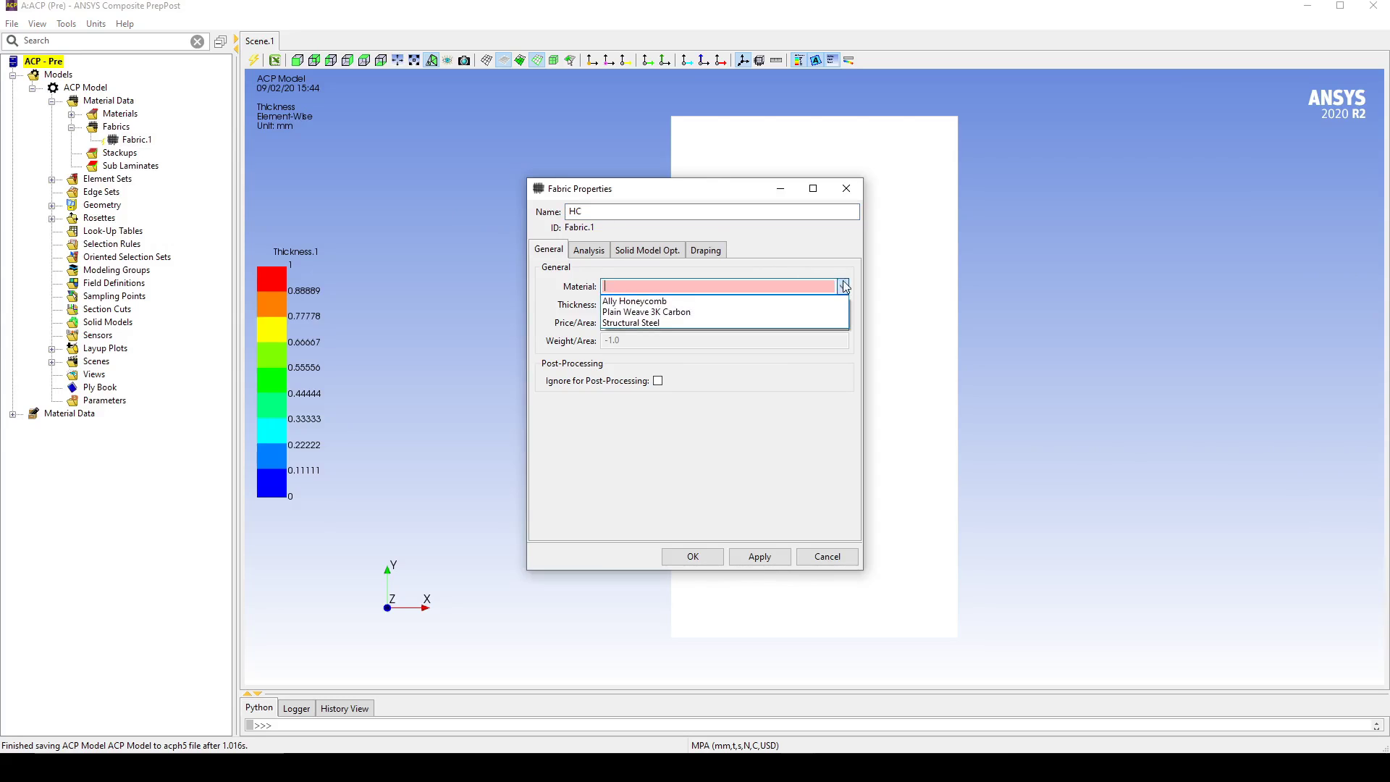
pyautogui.click(775, 301)
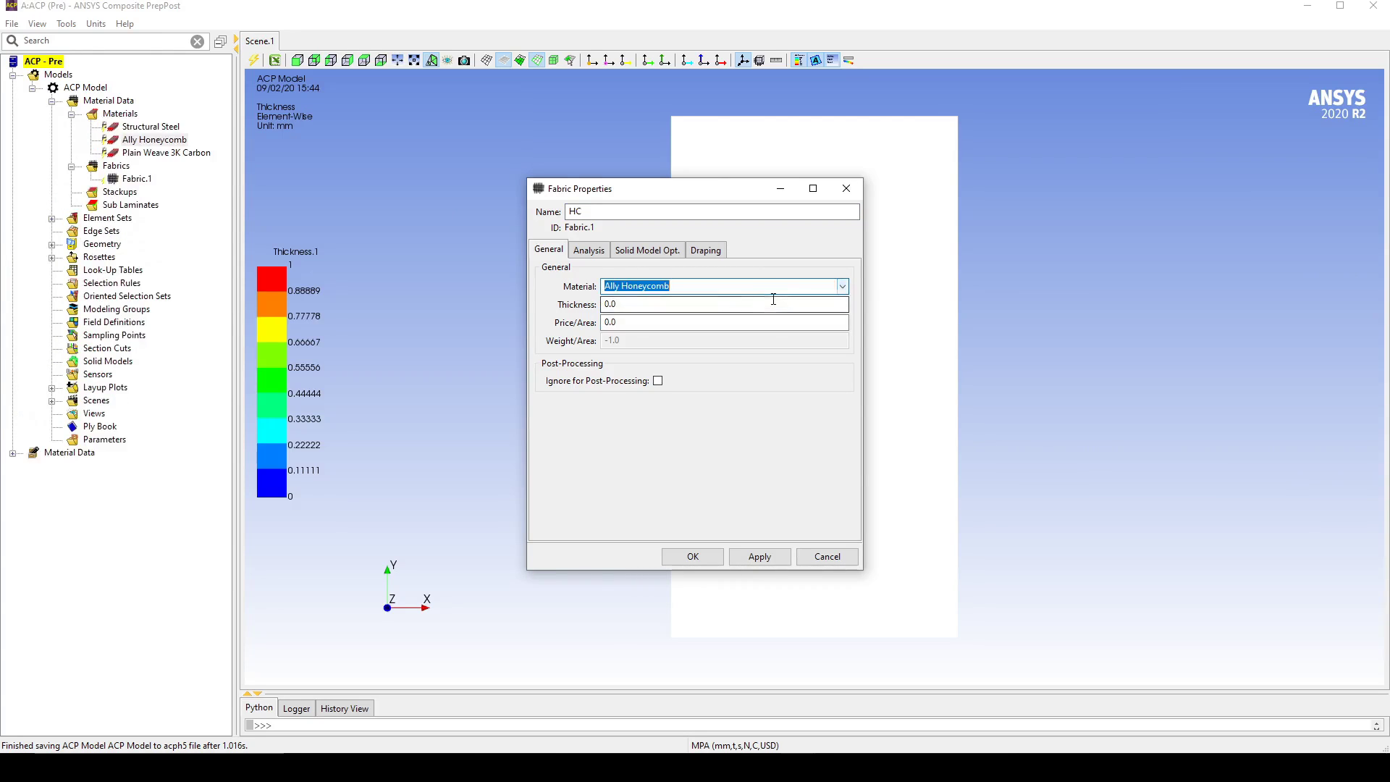
pyautogui.doubleClick(639, 303)
pyautogui.write('14')
pyautogui.click(693, 556)
# - Create fabric Carbon using Plain Weave 3K Carbon, 0.2 mm thick
pyautogui.rightClick(104, 165)
pyautogui.click(155, 172)
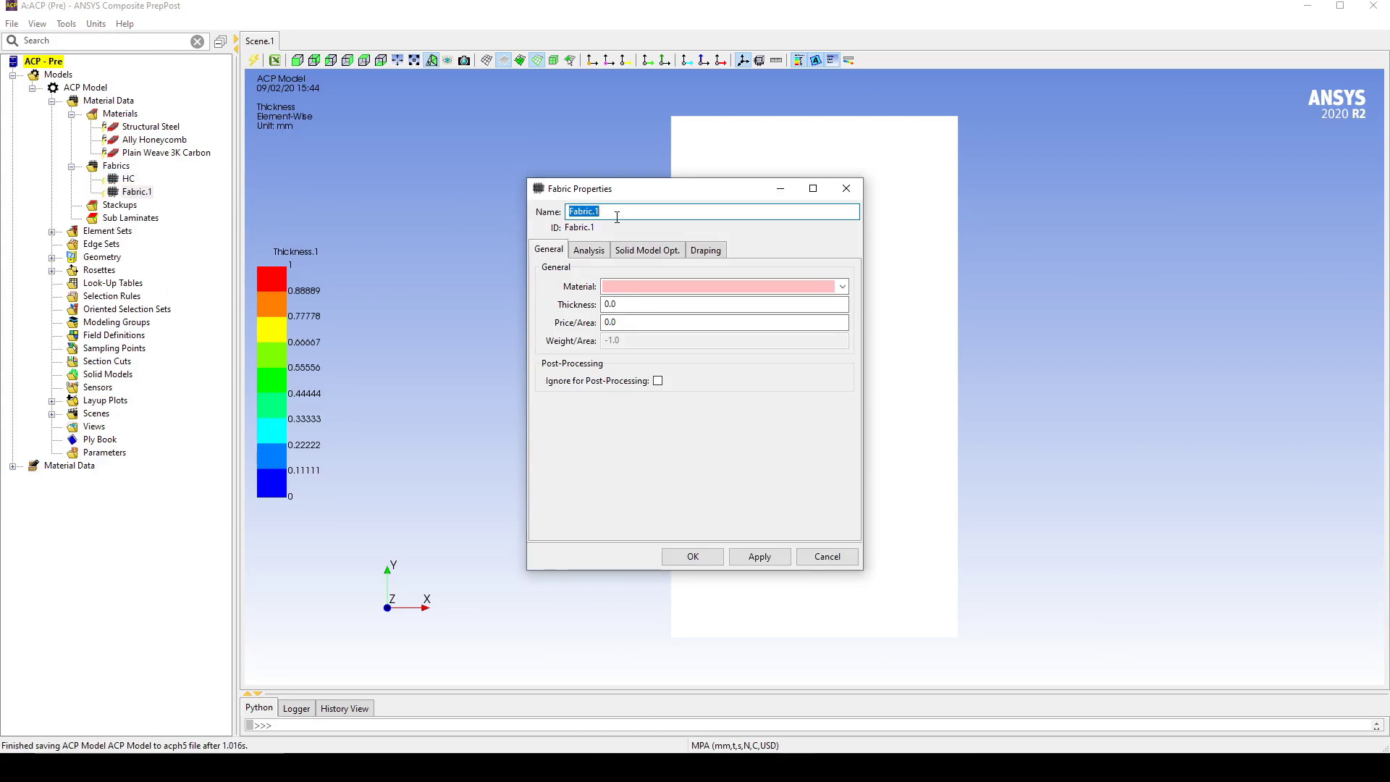
pyautogui.write('Carbon')
pyautogui.click(843, 286)
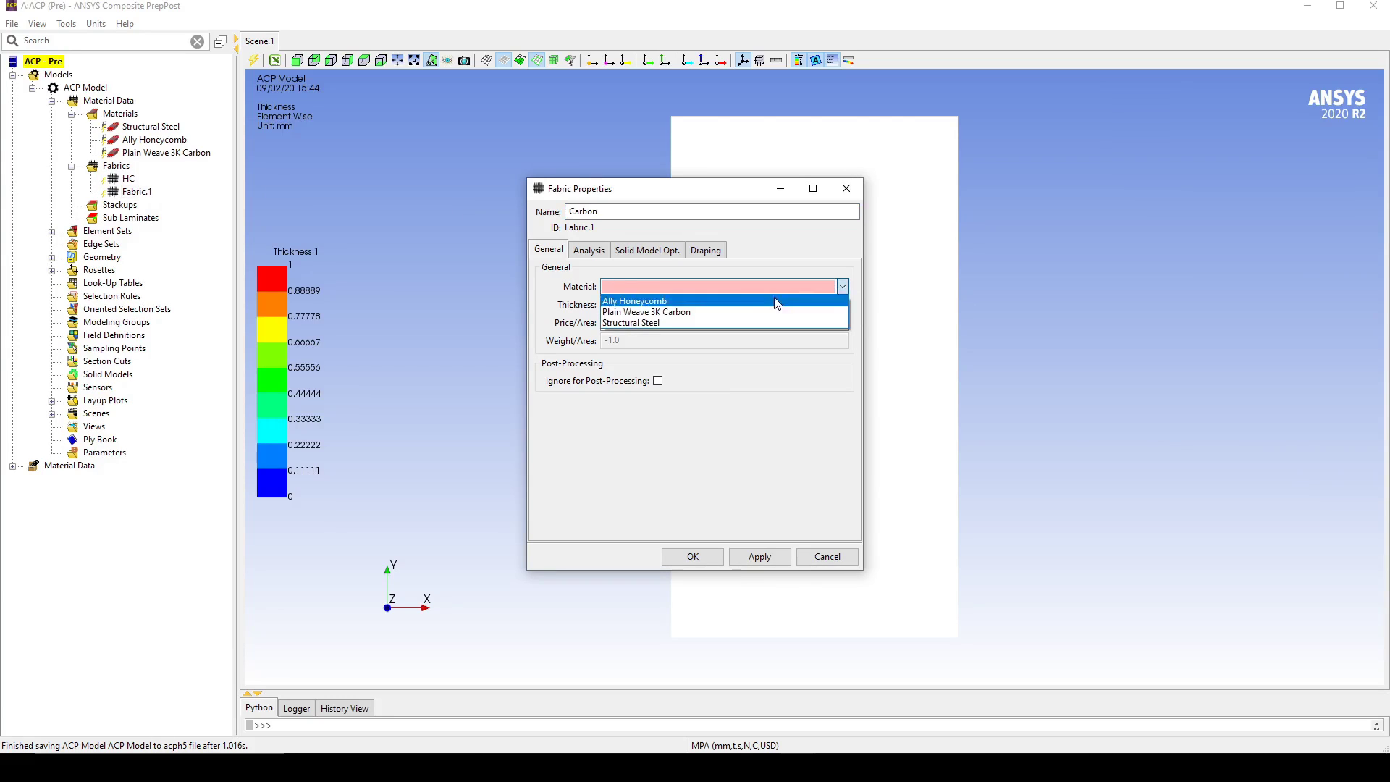
pyautogui.click(723, 312)
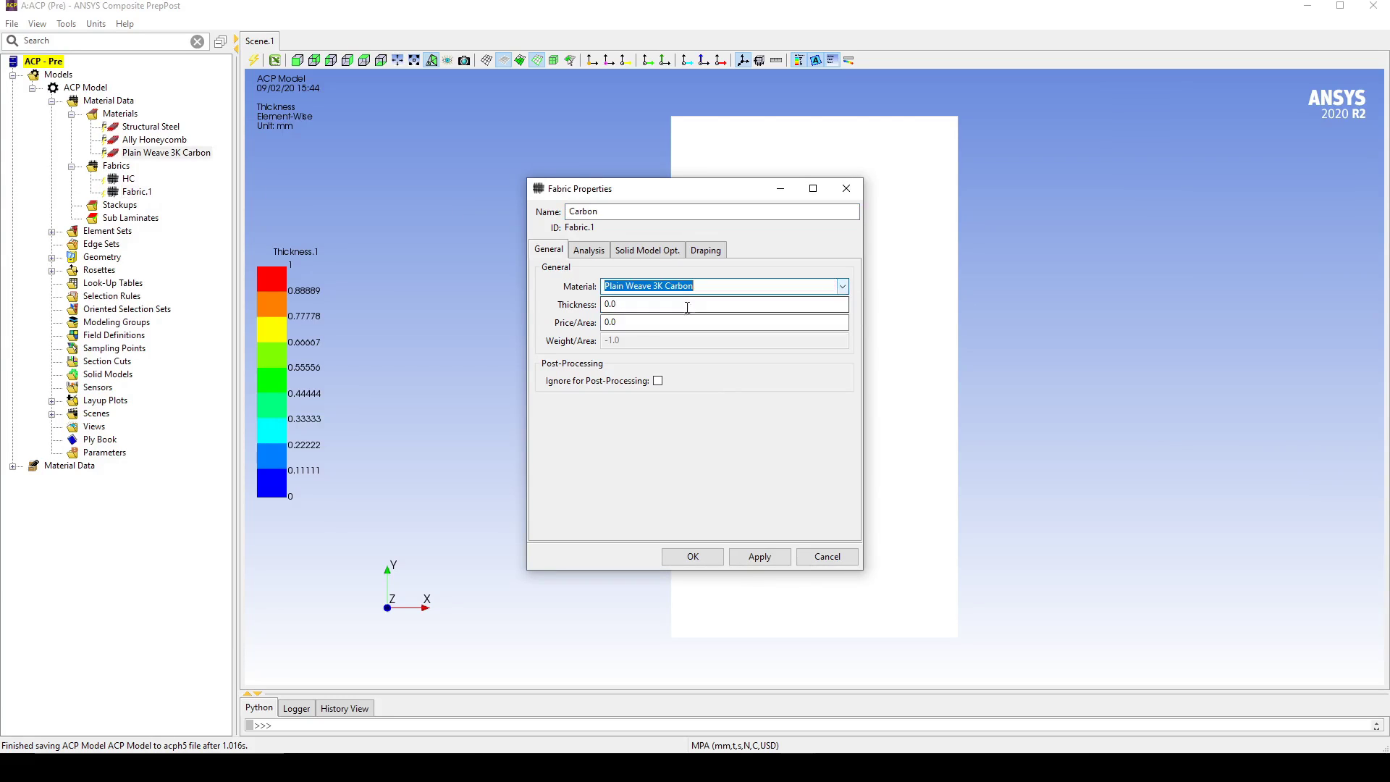
pyautogui.doubleClick(639, 305)
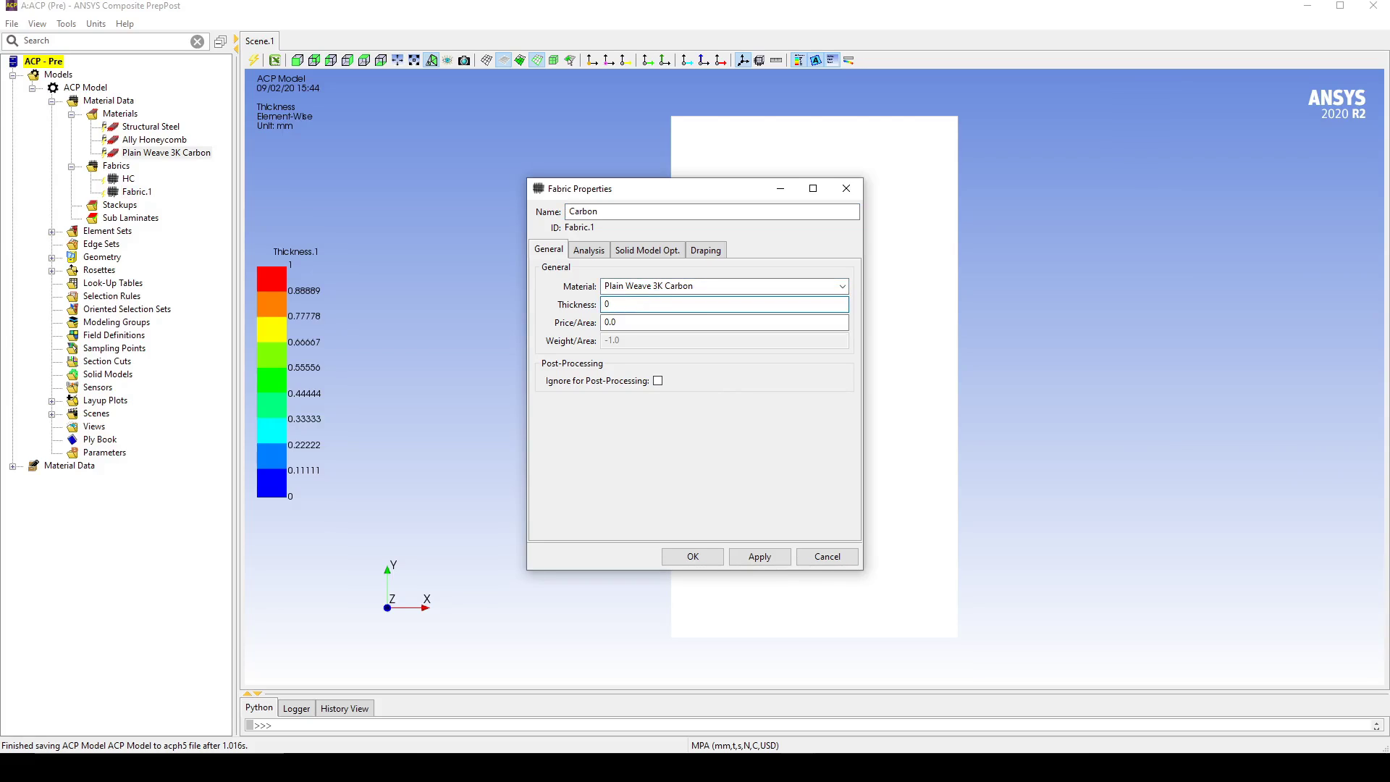
pyautogui.write('0.2')
pyautogui.click(702, 557)
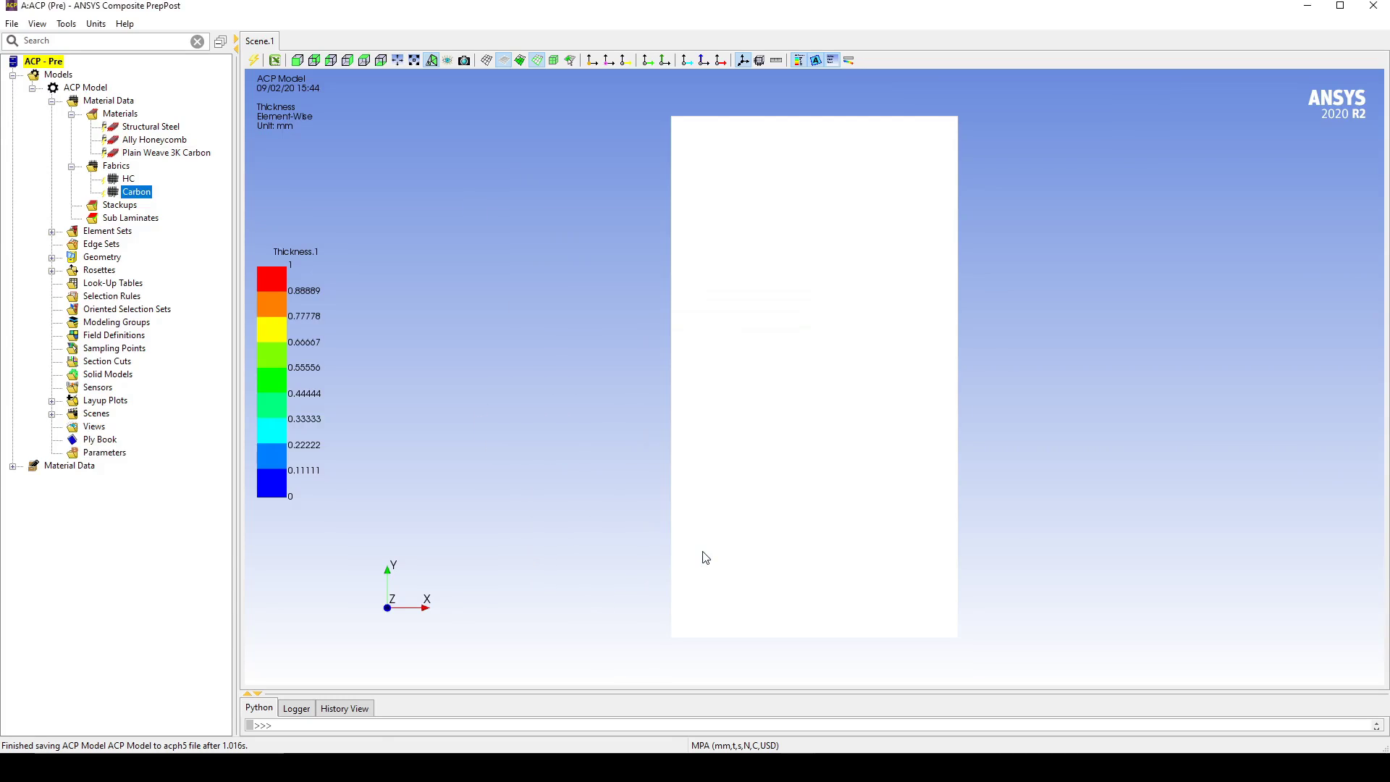
# - Check the unit system options and keep the unit system as MPA
pyautogui.click(96, 24)
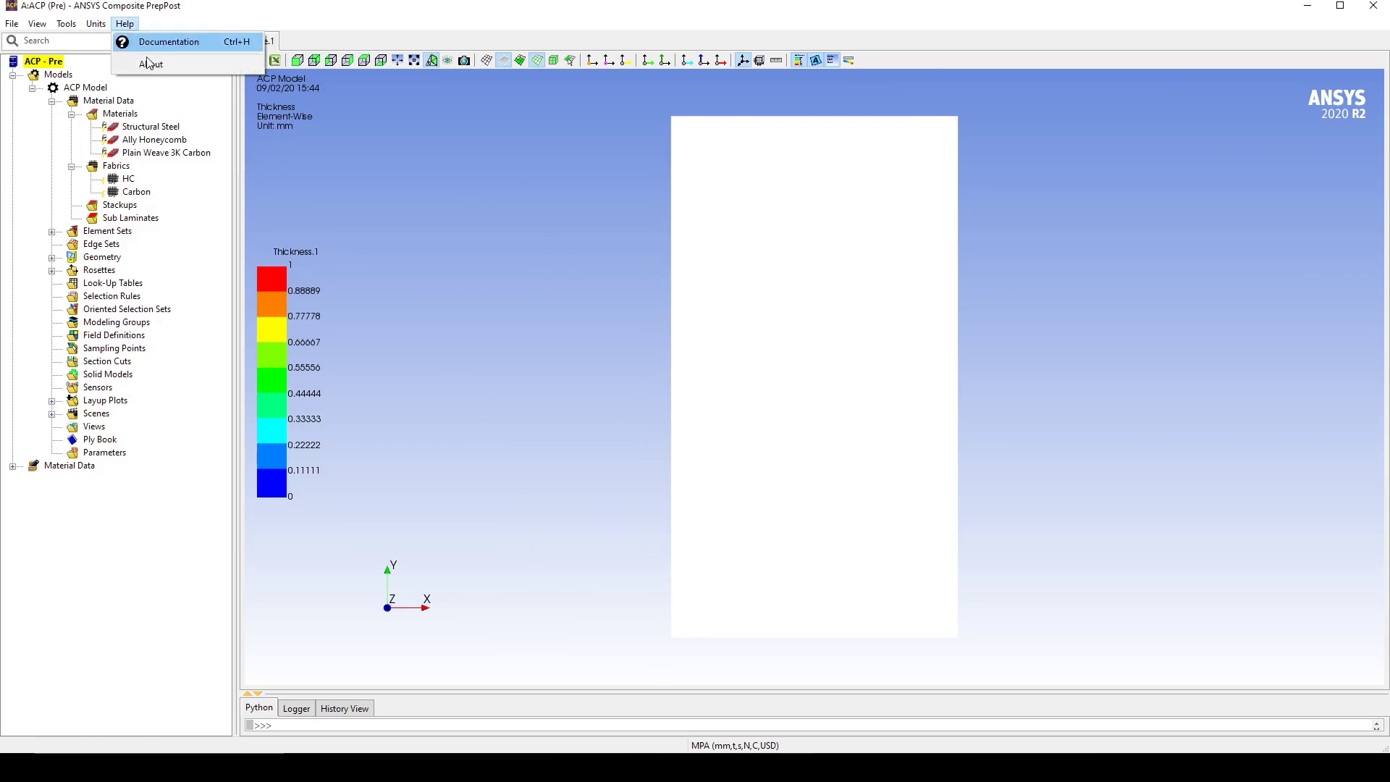
pyautogui.click(114, 24)
pyautogui.click(112, 24)
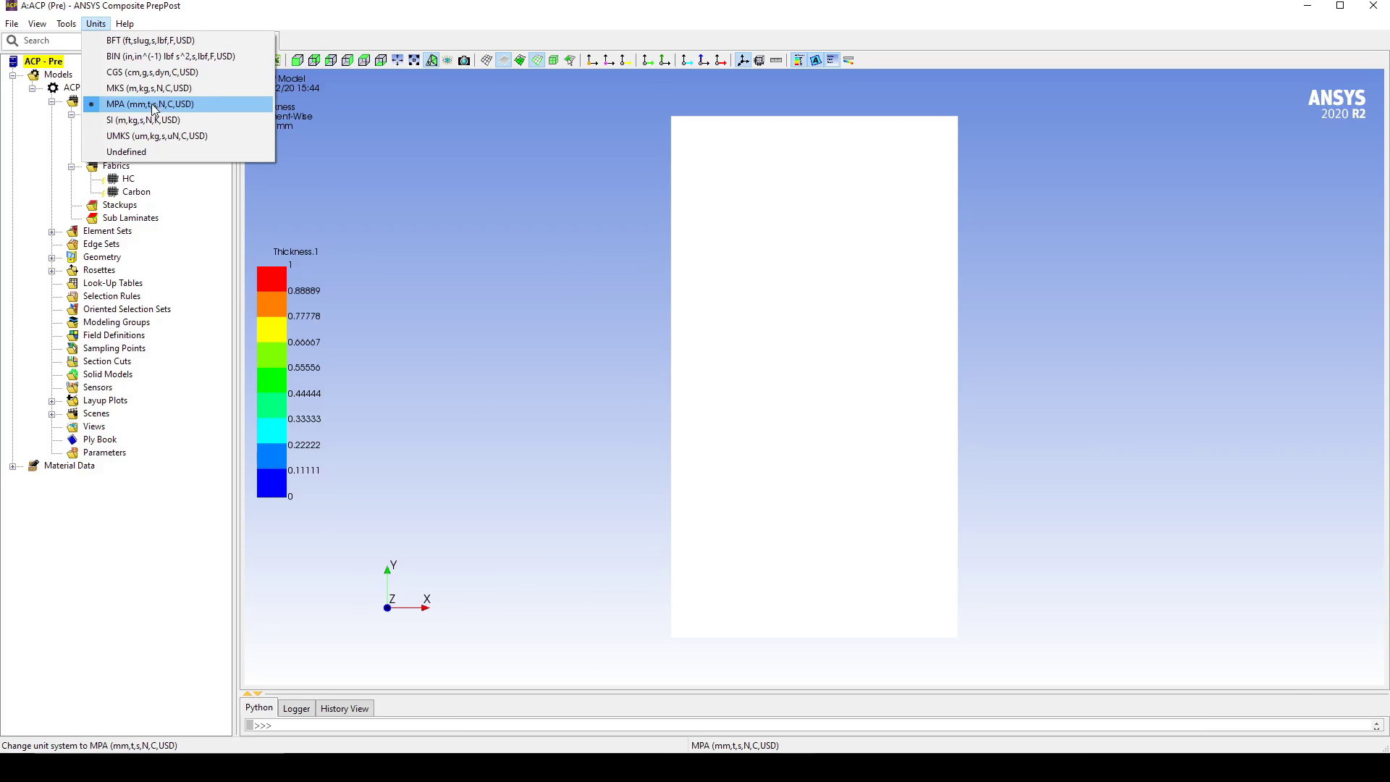
pyautogui.click(338, 189)
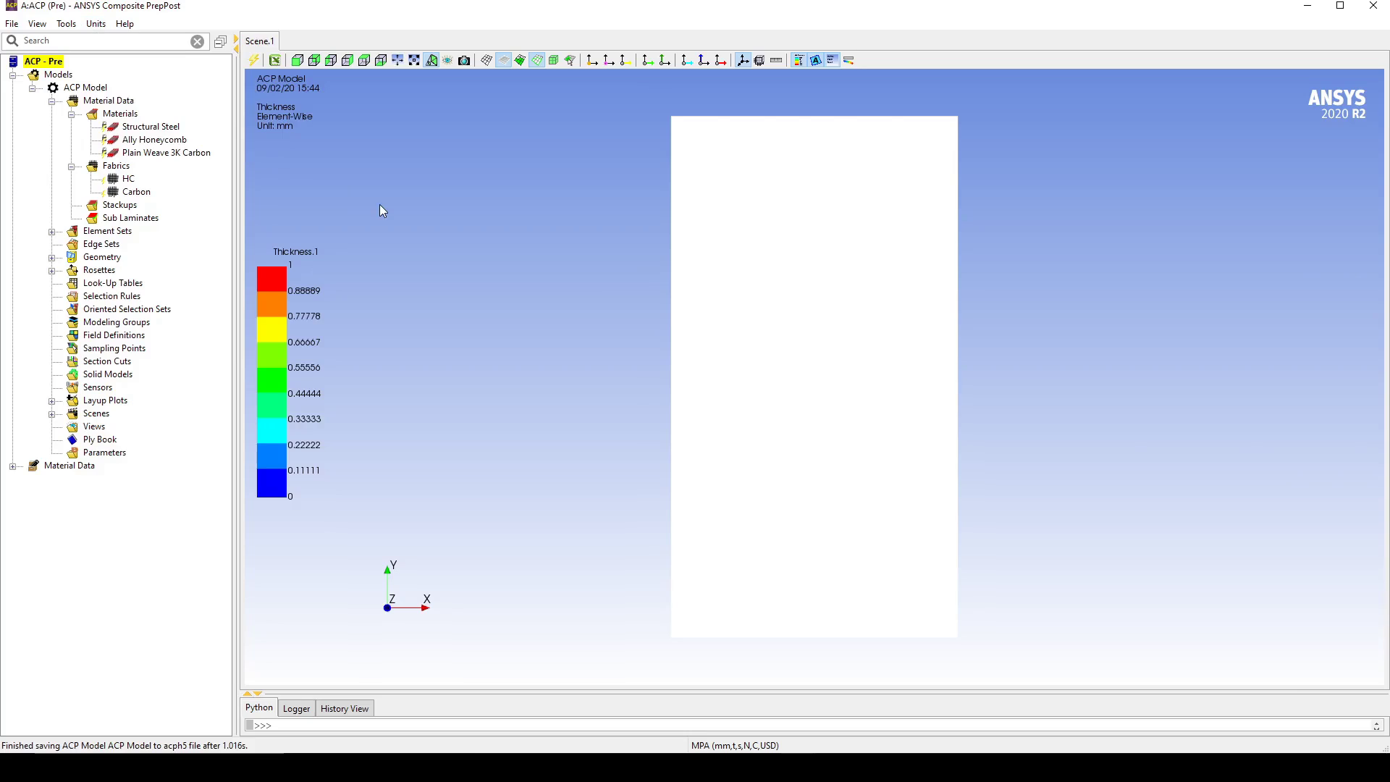
# - Create a stackup with its first three Carbon plies at 0, -30 and 45 degrees
pyautogui.doubleClick(120, 205)
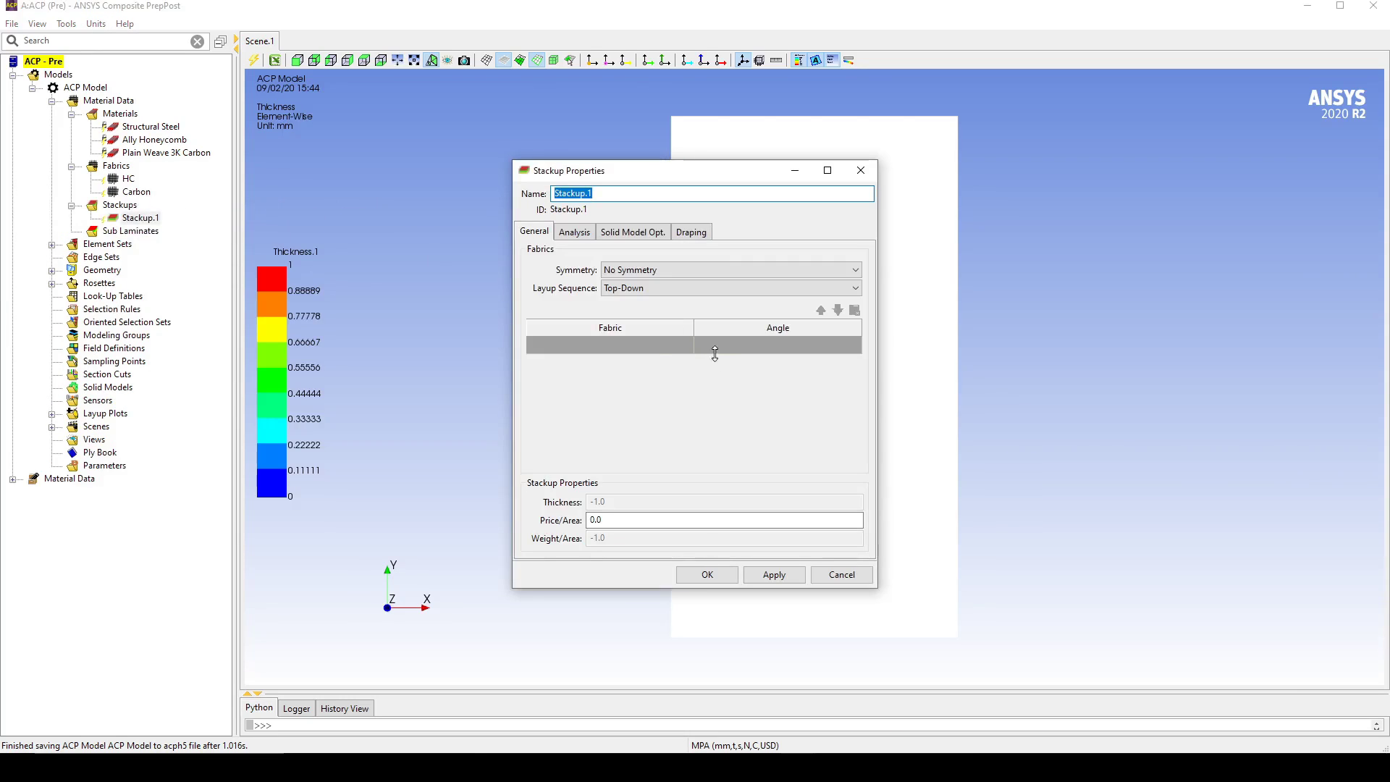
pyautogui.click(653, 345)
pyautogui.click(688, 347)
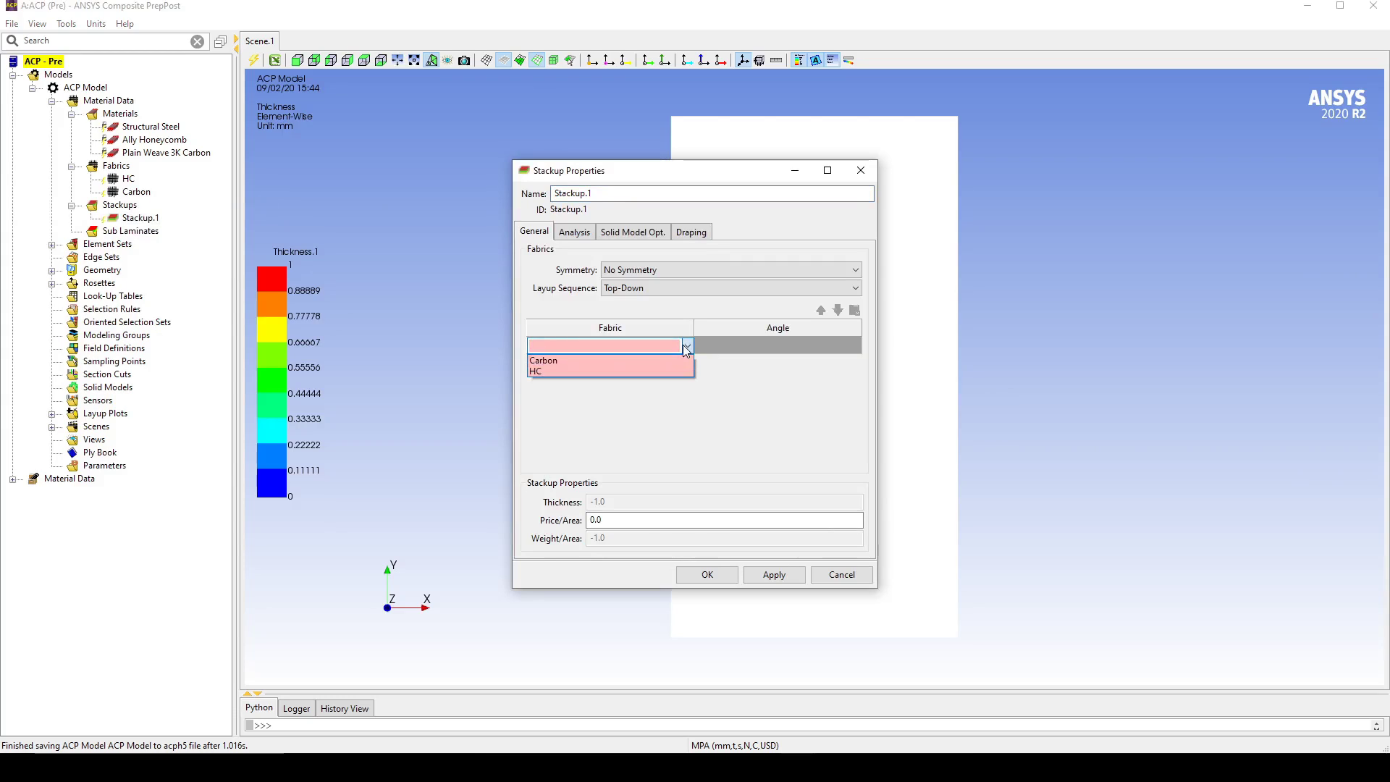
pyautogui.click(659, 359)
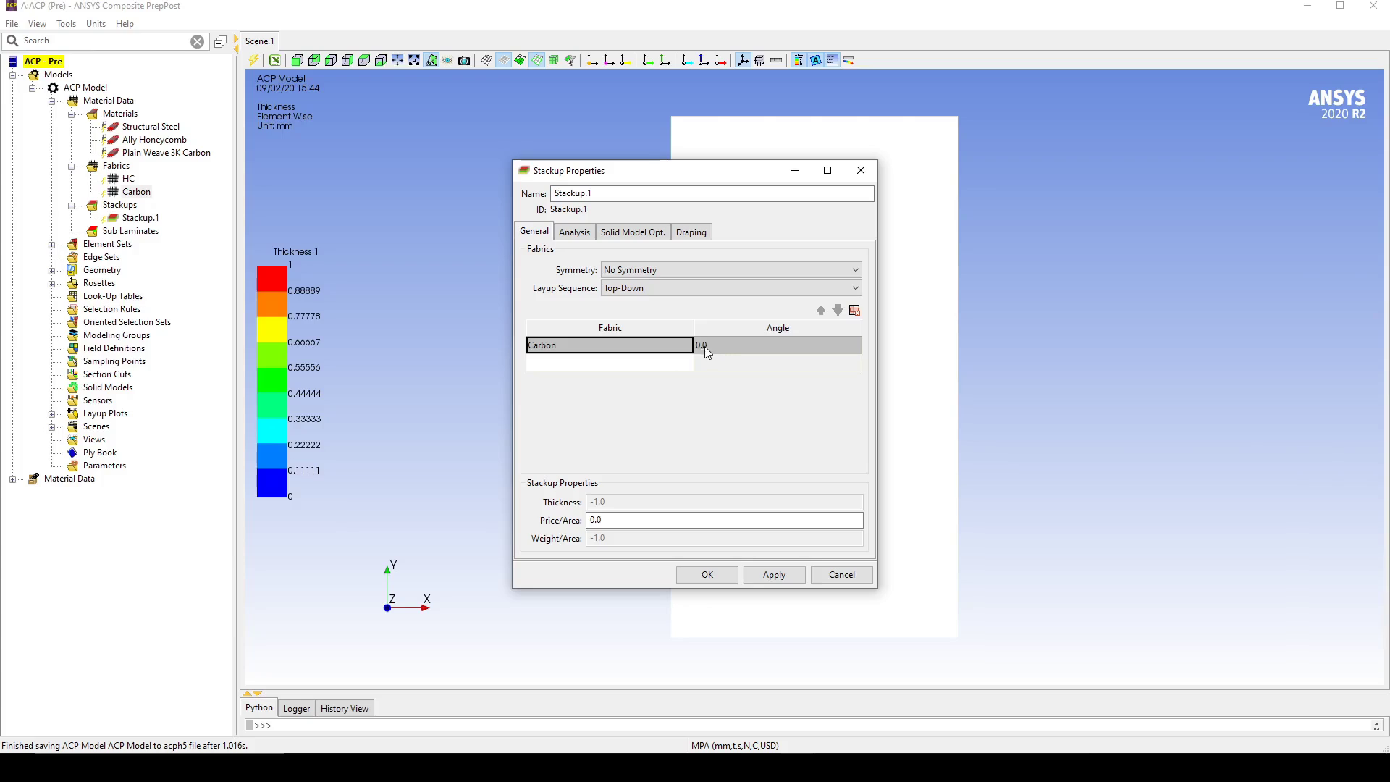
pyautogui.click(688, 367)
pyautogui.click(687, 363)
pyautogui.click(671, 376)
pyautogui.click(718, 367)
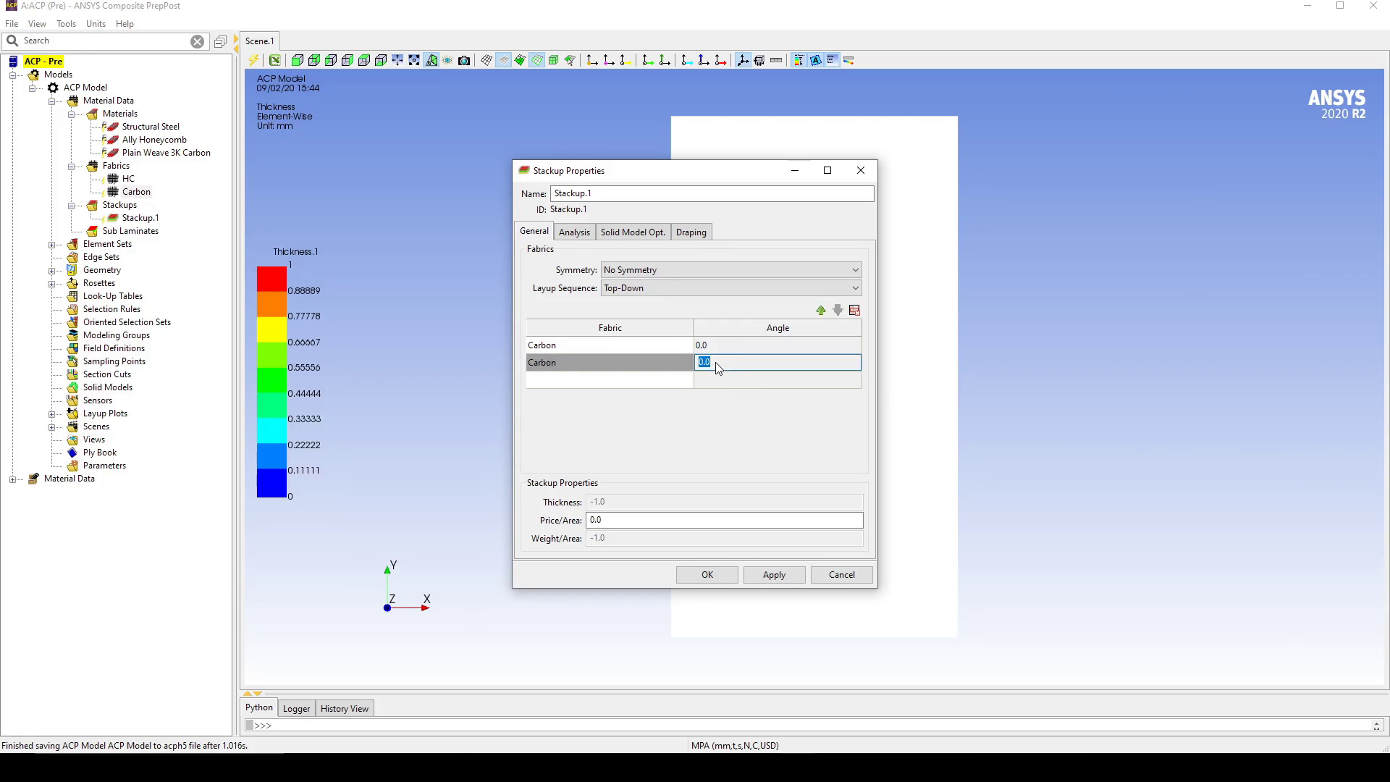
pyautogui.write('-30')
pyautogui.click(688, 381)
pyautogui.click(687, 382)
pyautogui.click(684, 394)
pyautogui.click(720, 381)
pyautogui.write('45')
# - Add a fourth Carbon ply at 30 degrees and a fifth at 0 degrees
pyautogui.click(692, 400)
pyautogui.click(656, 398)
pyautogui.click(656, 413)
pyautogui.click(718, 398)
pyautogui.write('30')
pyautogui.click(683, 415)
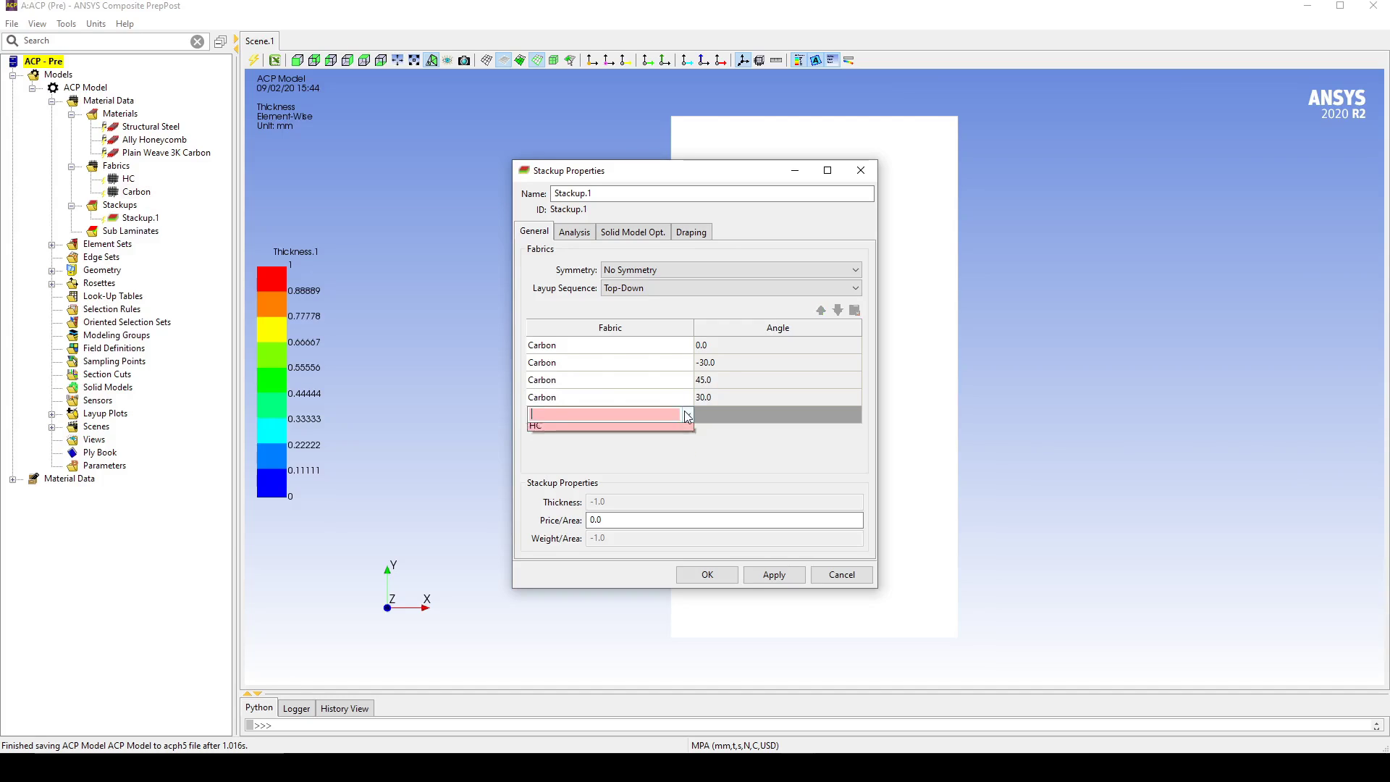
pyautogui.click(687, 414)
pyautogui.click(662, 429)
pyautogui.click(726, 413)
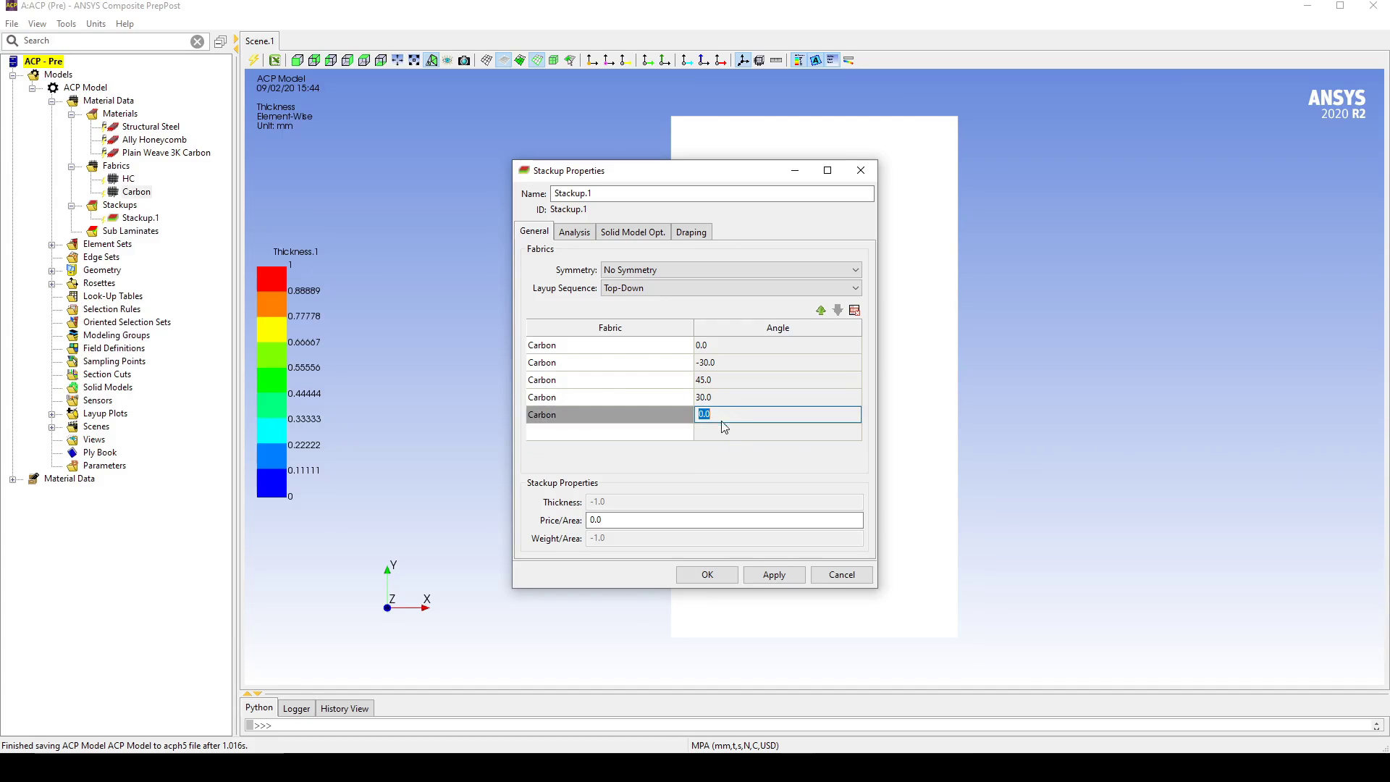
# - Rename the stackup to carbon_stackup and confirm it
pyautogui.click(713, 193)
pyautogui.hotkey('ctrl', 'a')
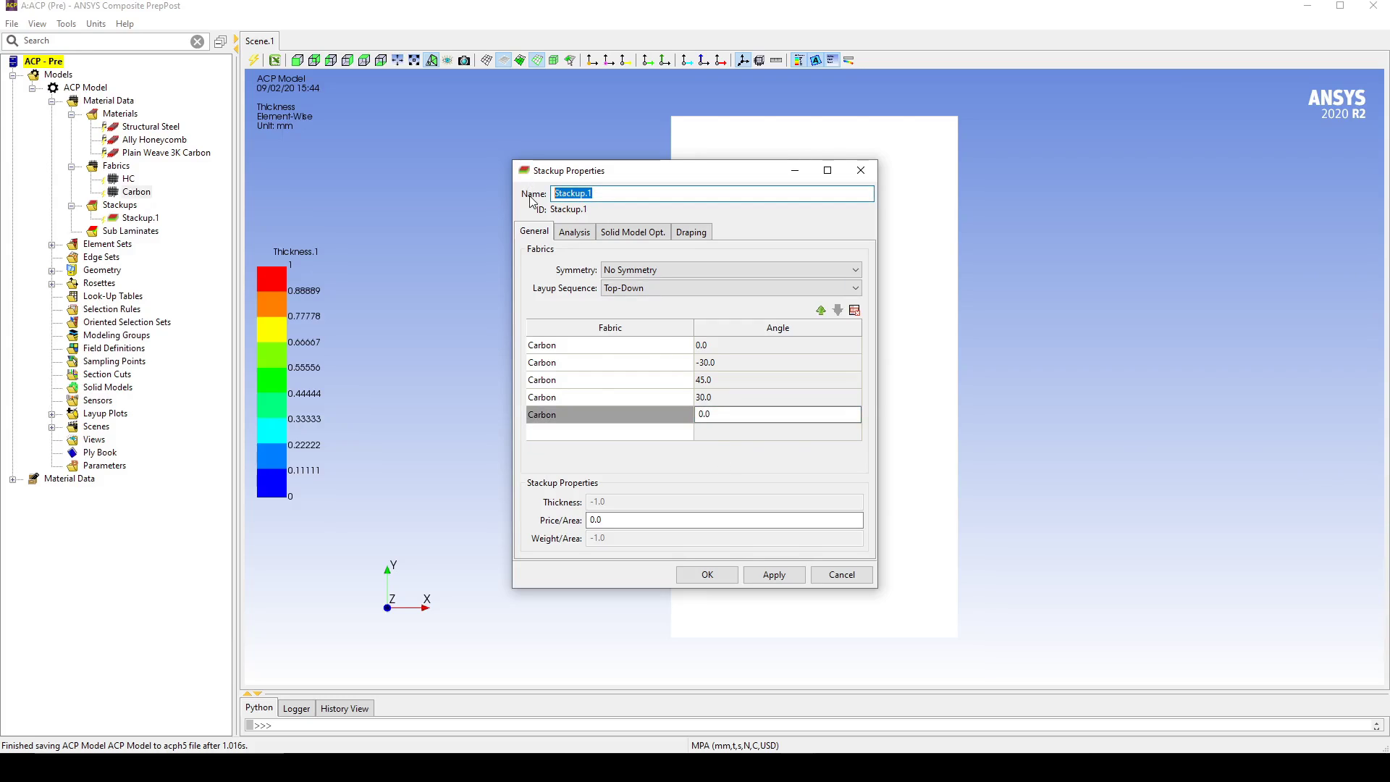
pyautogui.write('carbon_s')
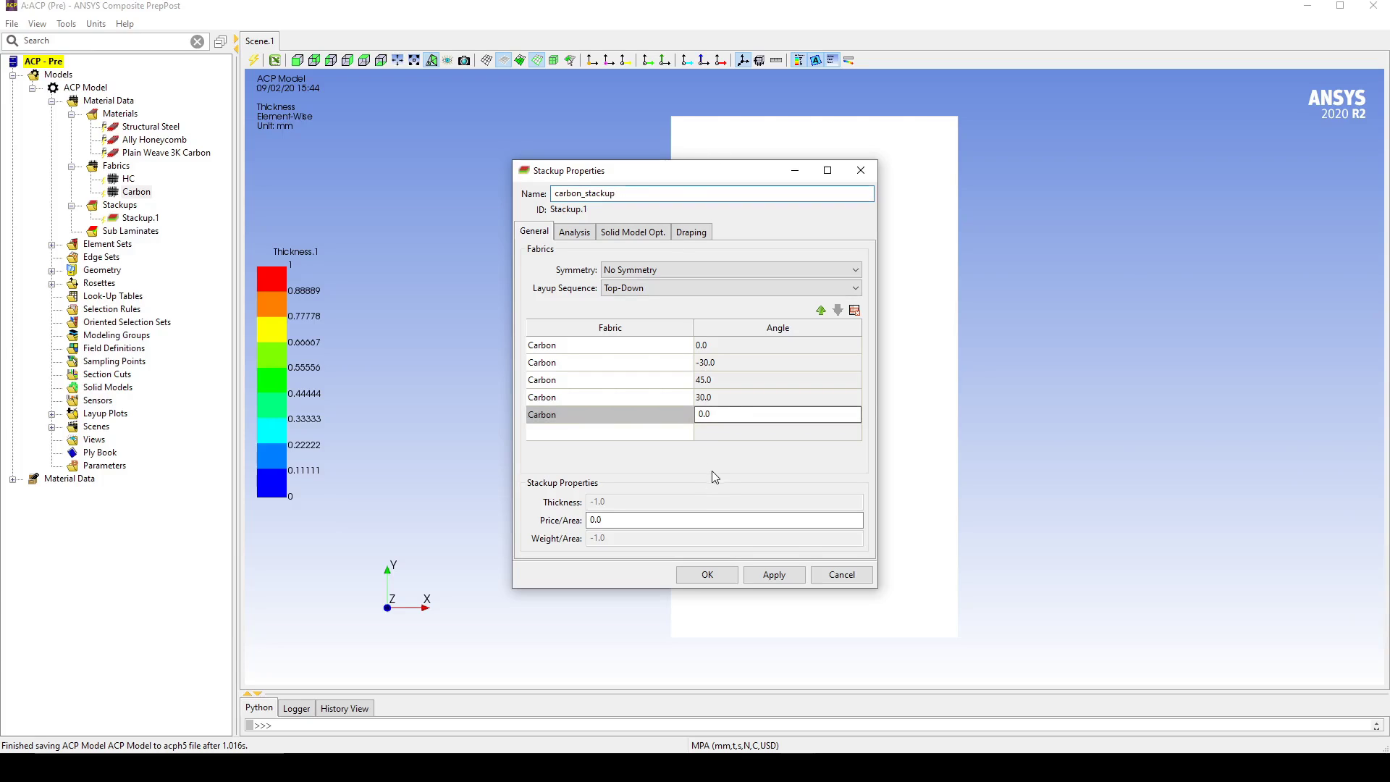
pyautogui.click(707, 575)
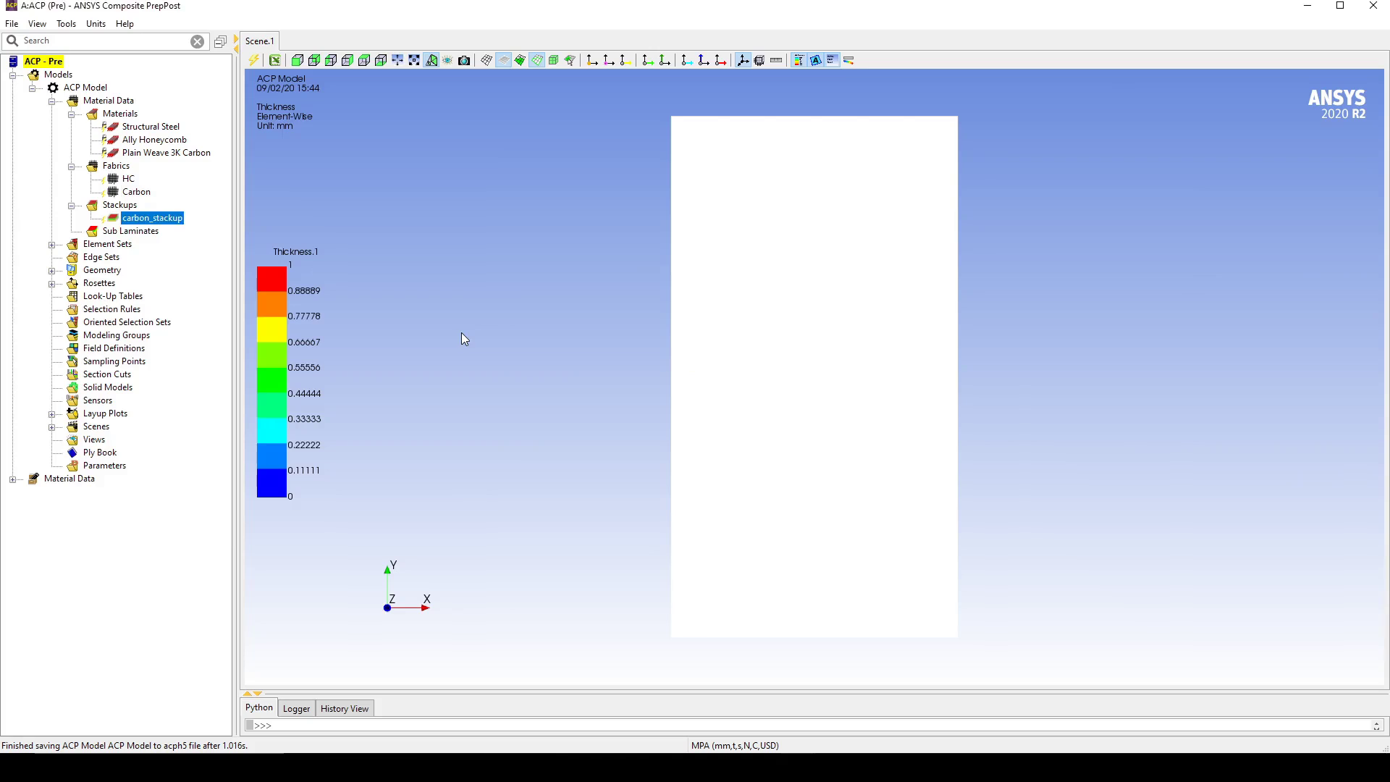
# - Show the mesh edges and create a new rosette, Rosette.1
pyautogui.click(484, 60)
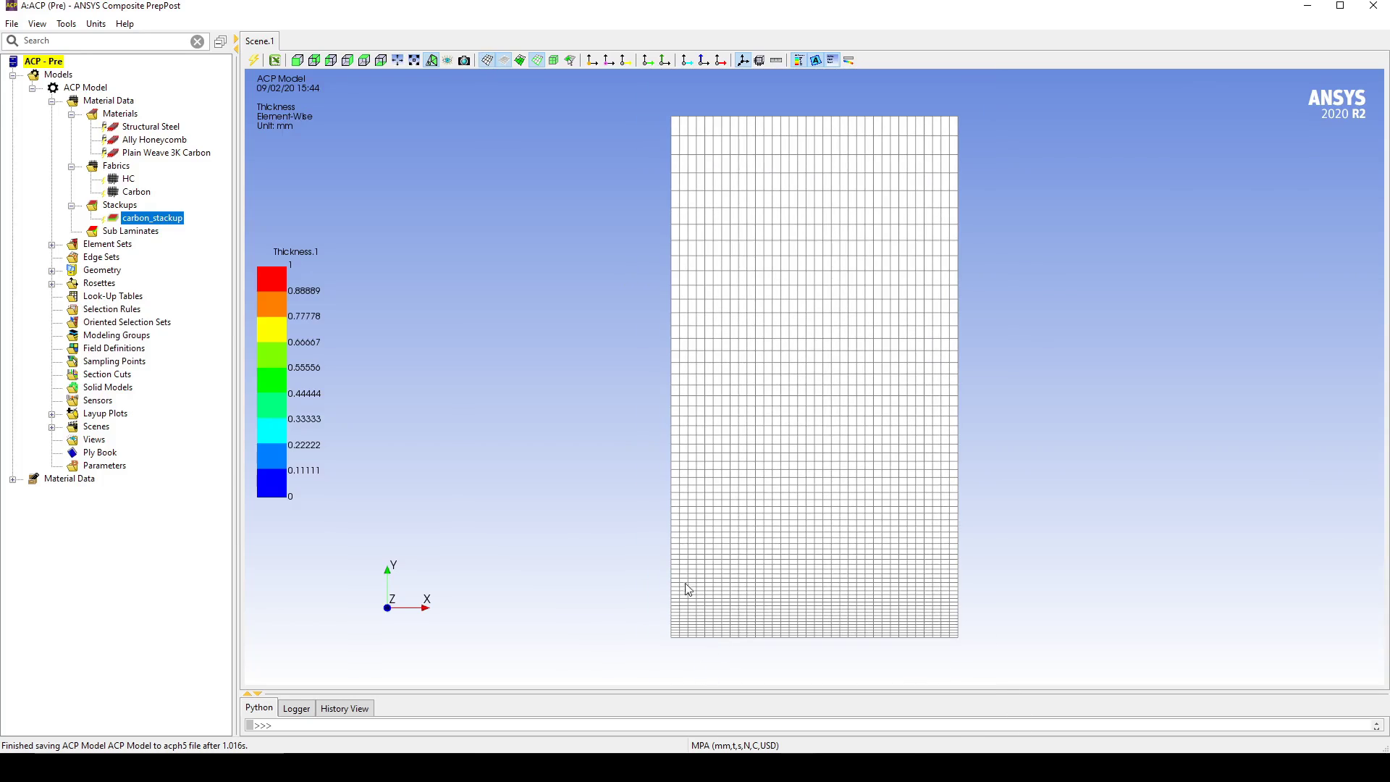
pyautogui.click(51, 283)
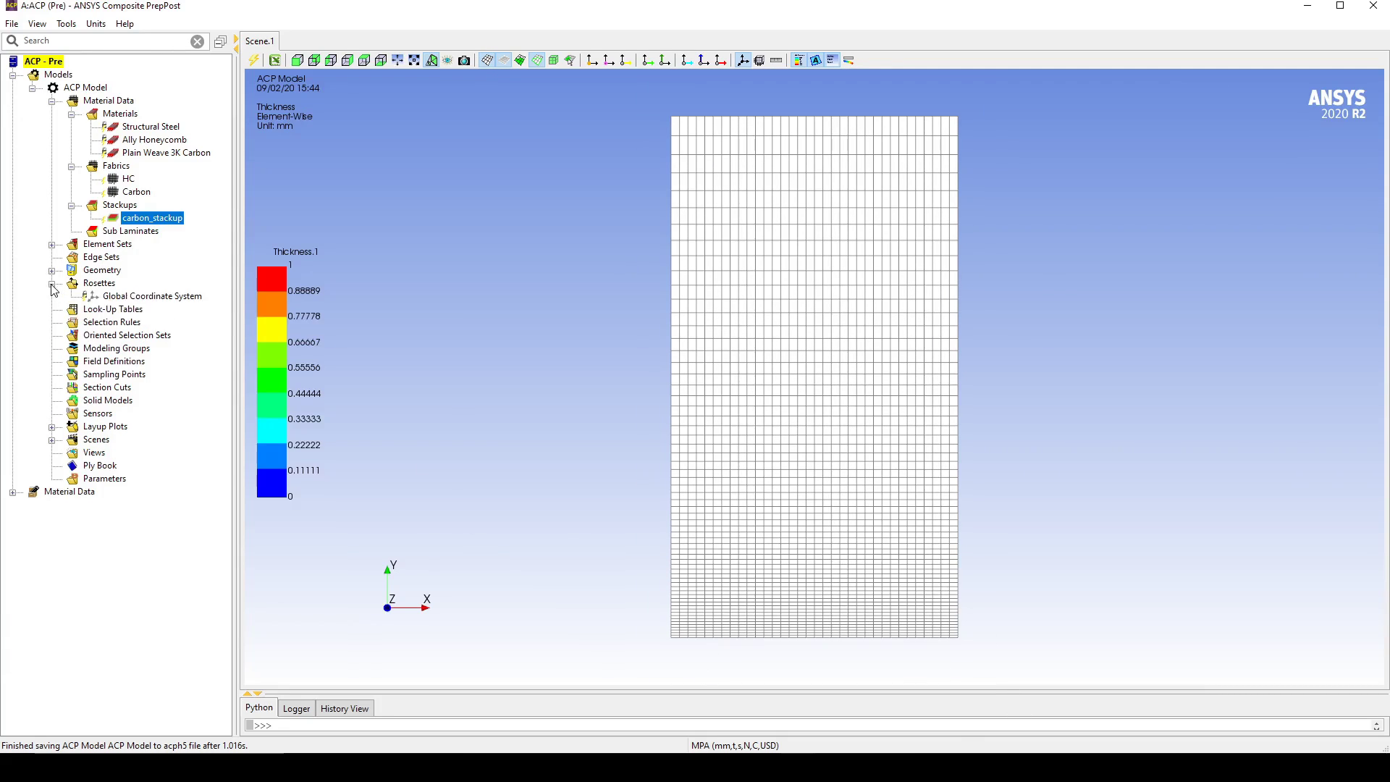
pyautogui.rightClick(101, 284)
pyautogui.click(150, 290)
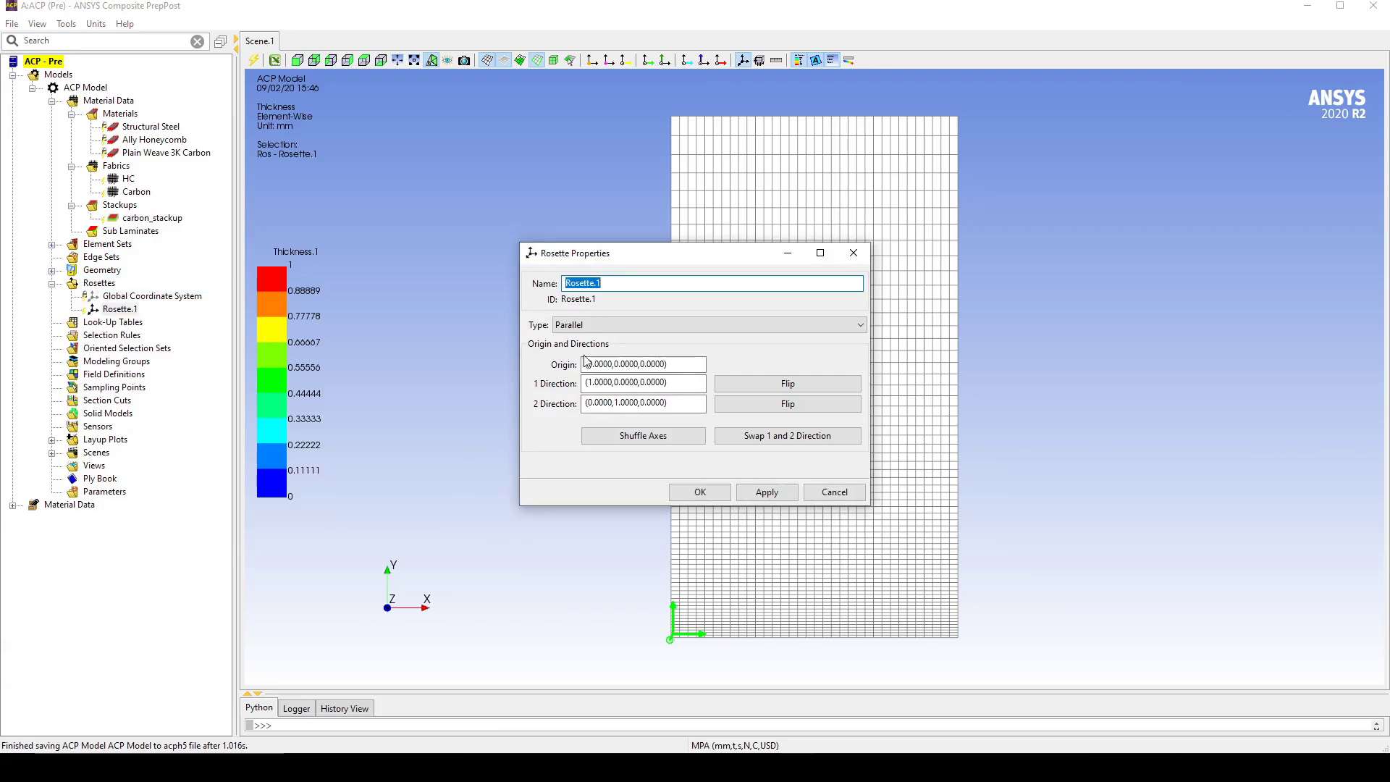
pyautogui.moveTo(625, 252); pyautogui.dragTo(903, 251)
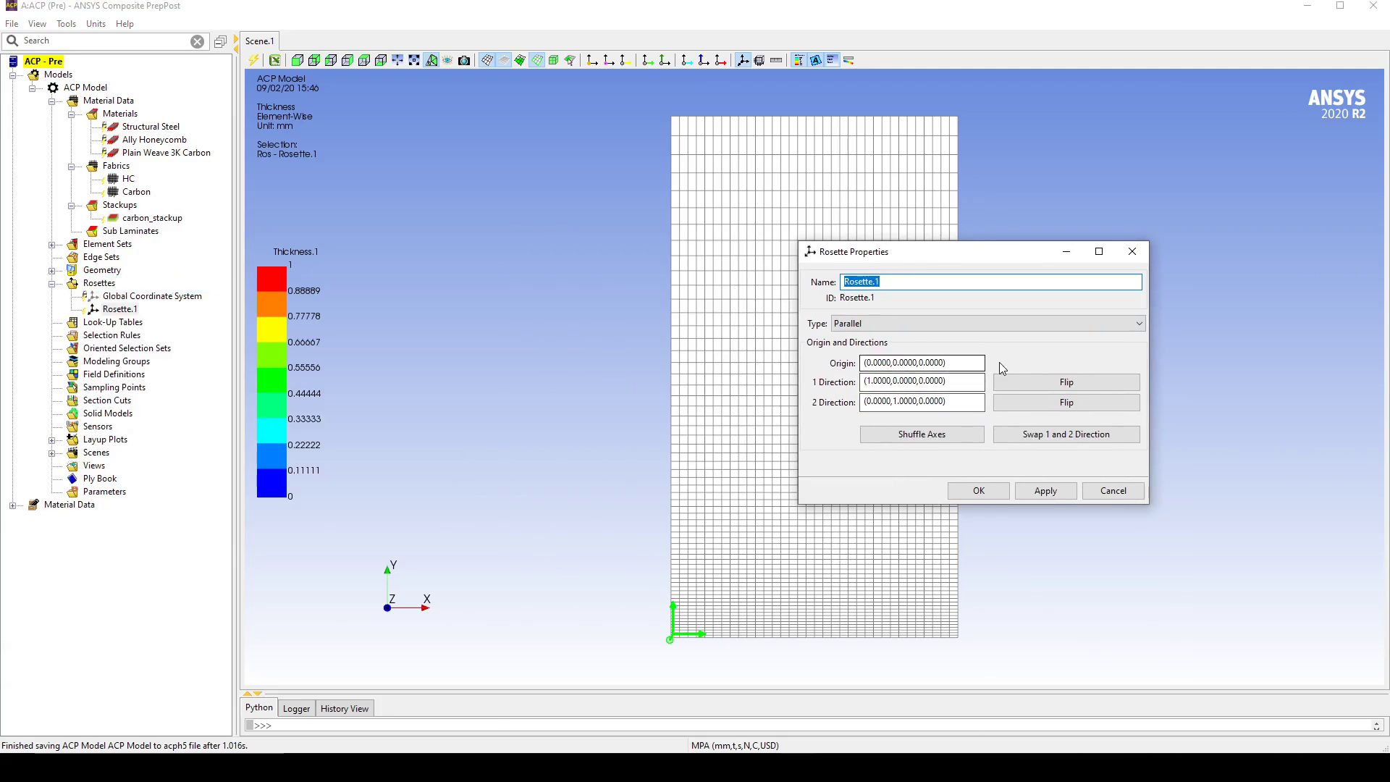
# - Set the rosette's first direction along Y and second direction along X, then confirm it
pyautogui.click(963, 388)
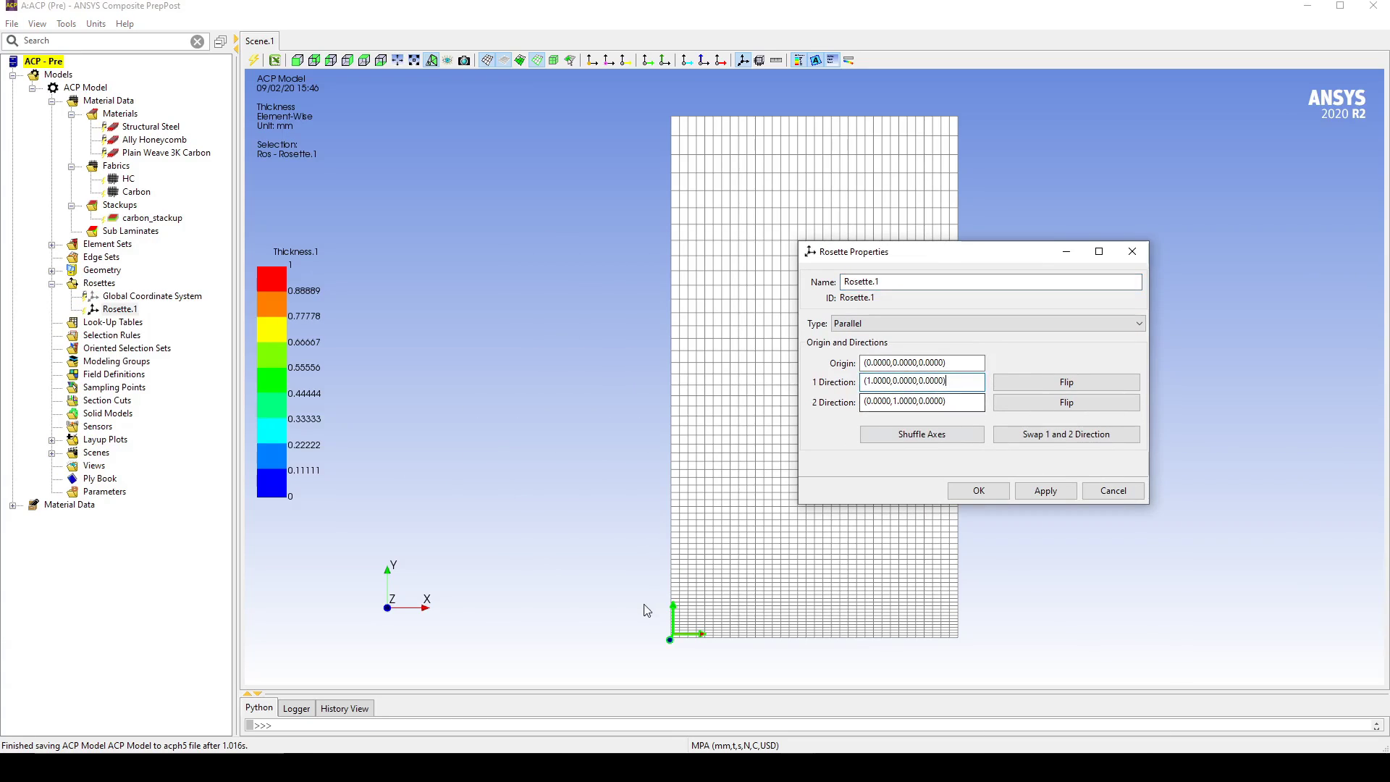
pyautogui.click(687, 621)
pyautogui.scroll(3, 686, 621)
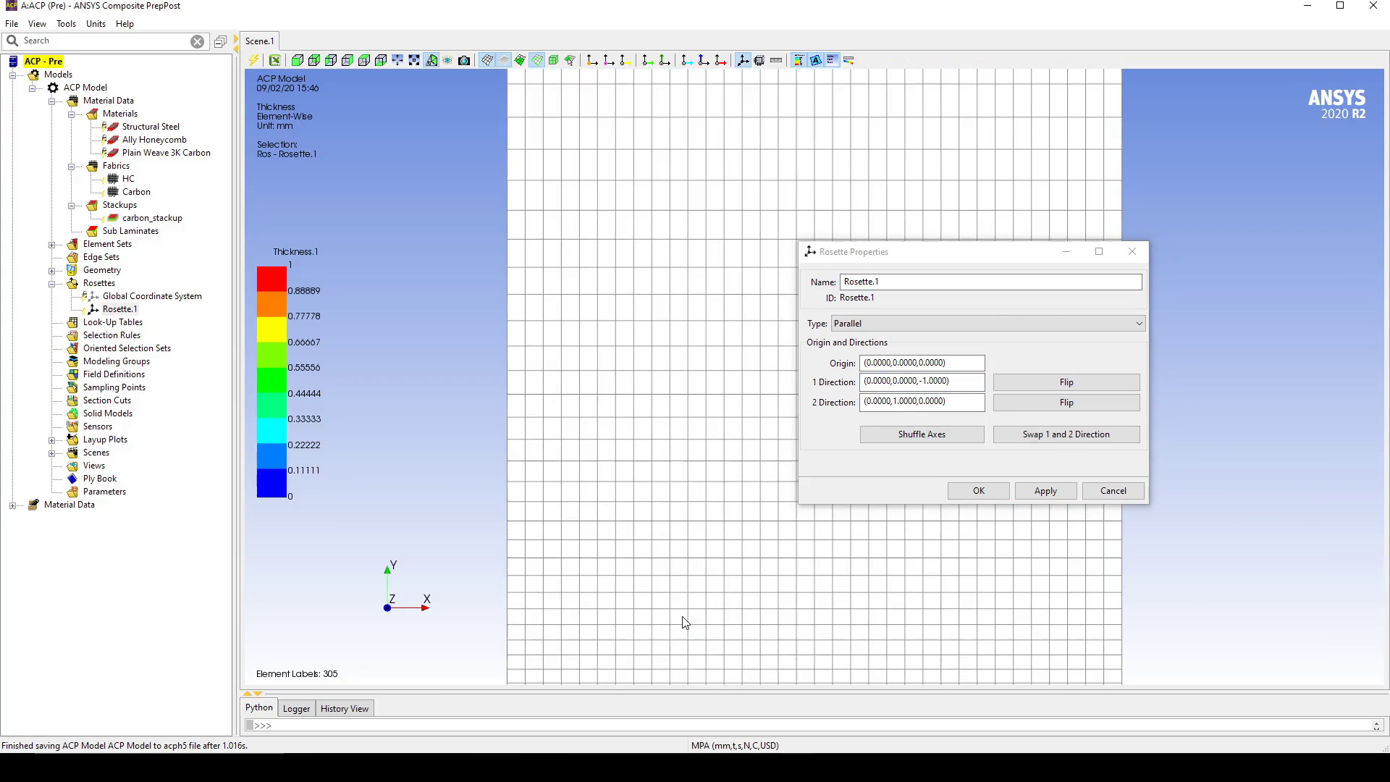
pyautogui.click(552, 602)
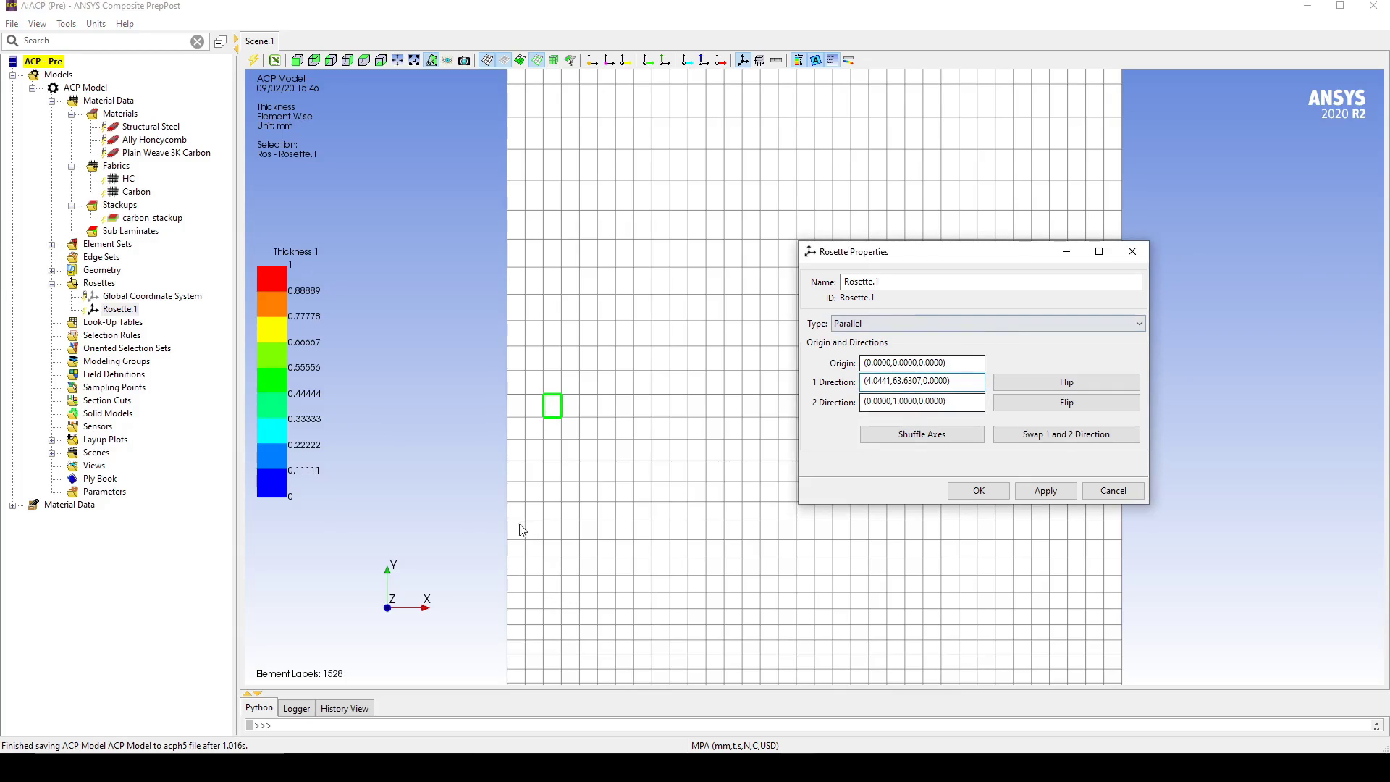
pyautogui.click(555, 570)
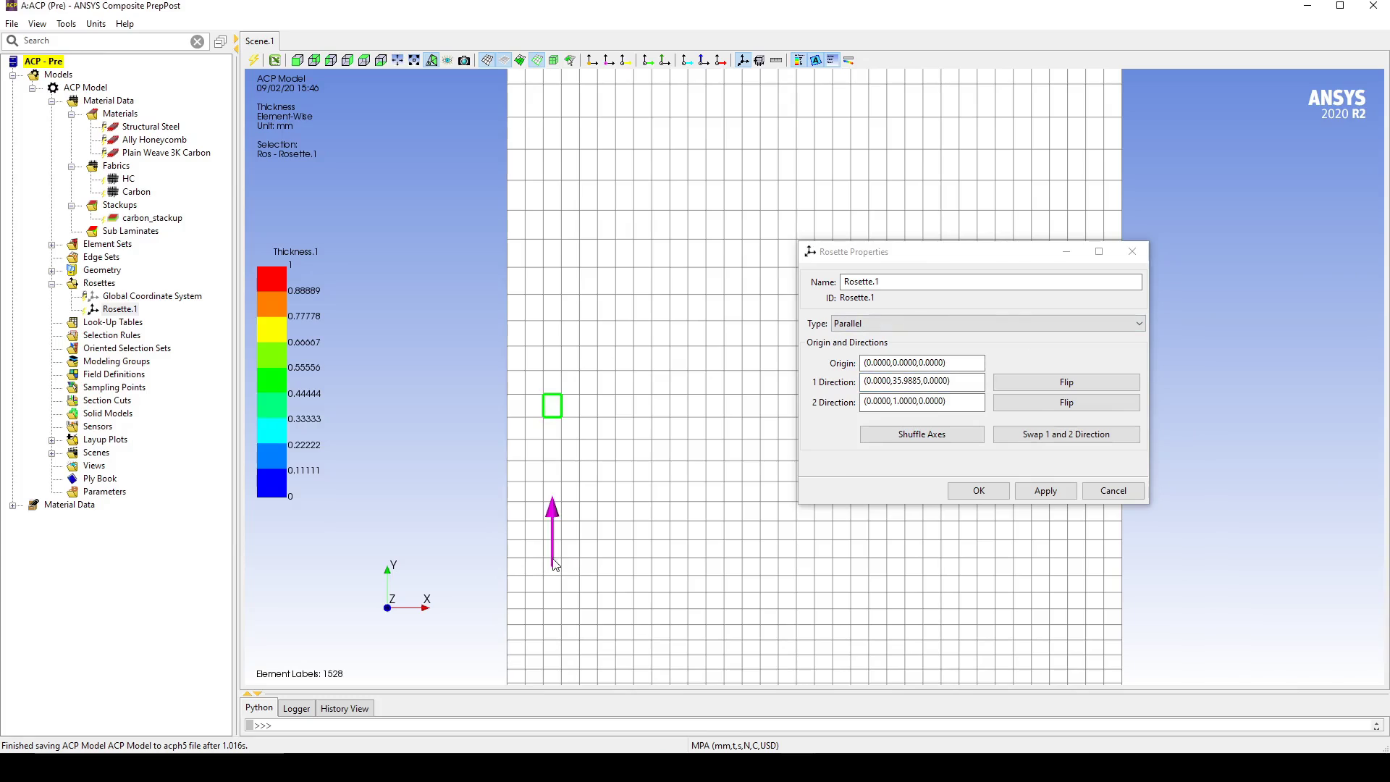
pyautogui.click(956, 403)
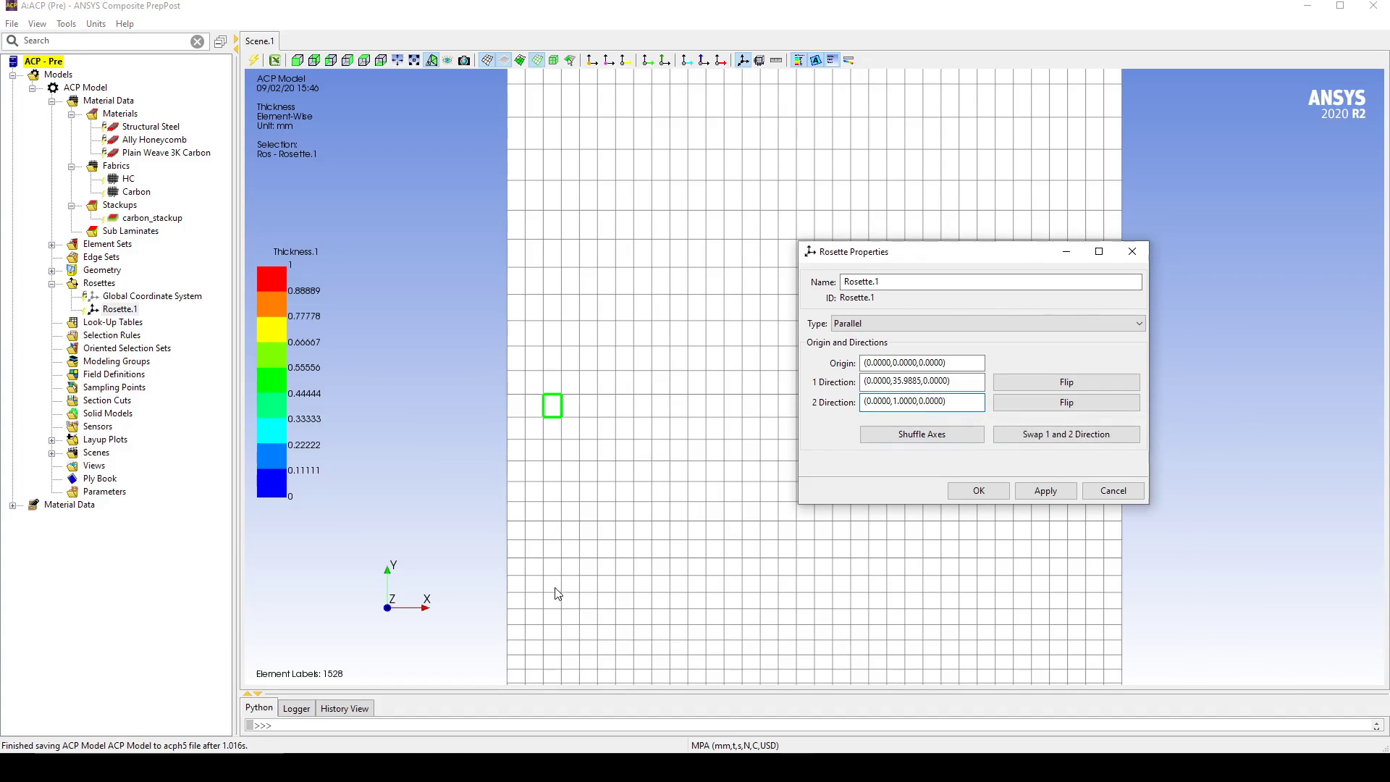
pyautogui.click(552, 571)
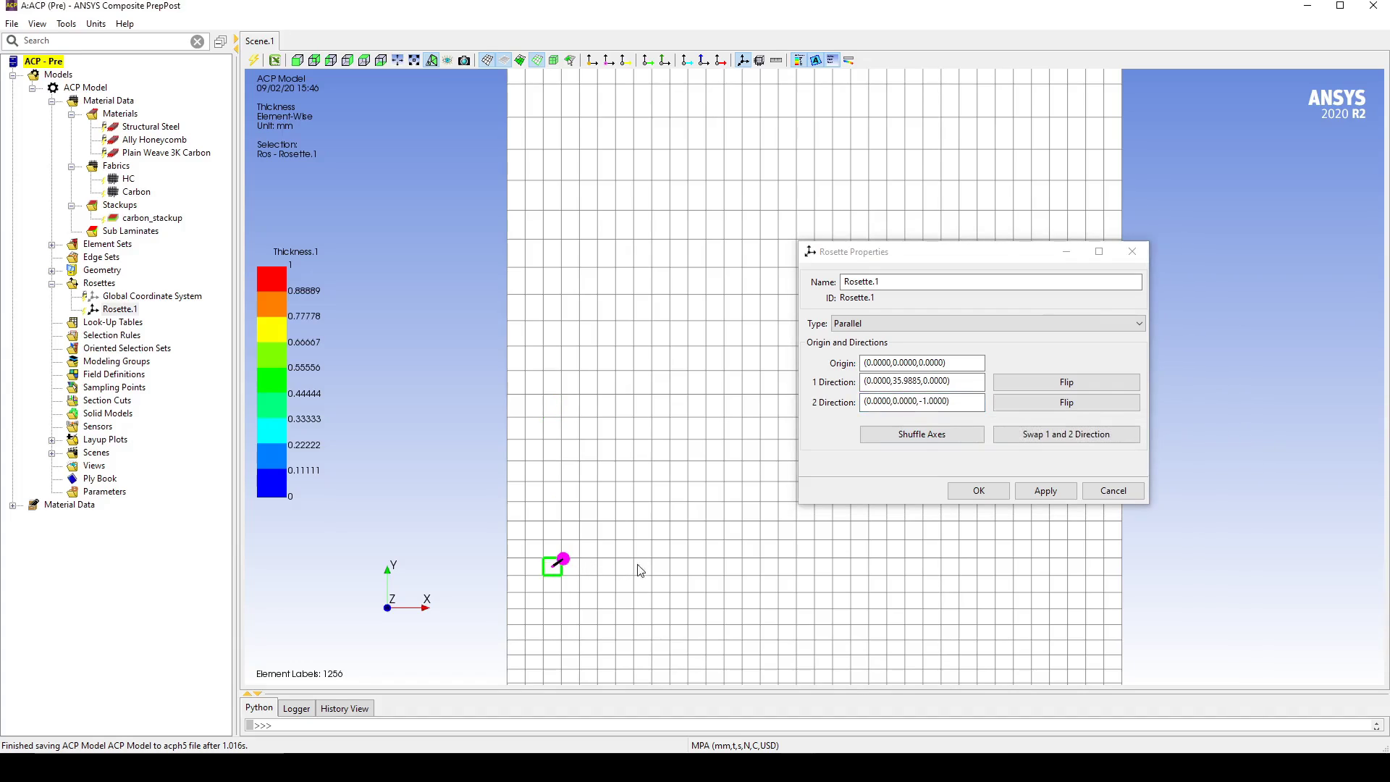
pyautogui.click(676, 572)
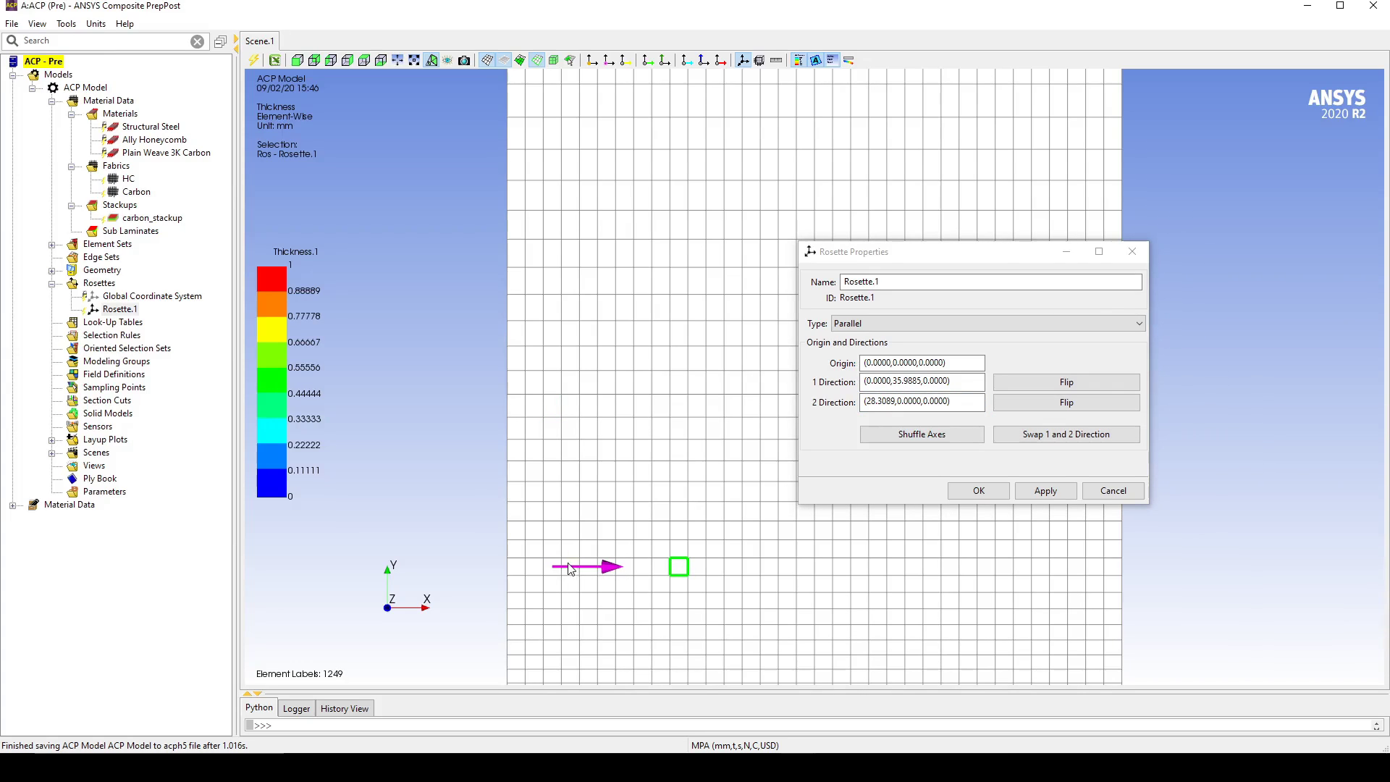
pyautogui.click(988, 492)
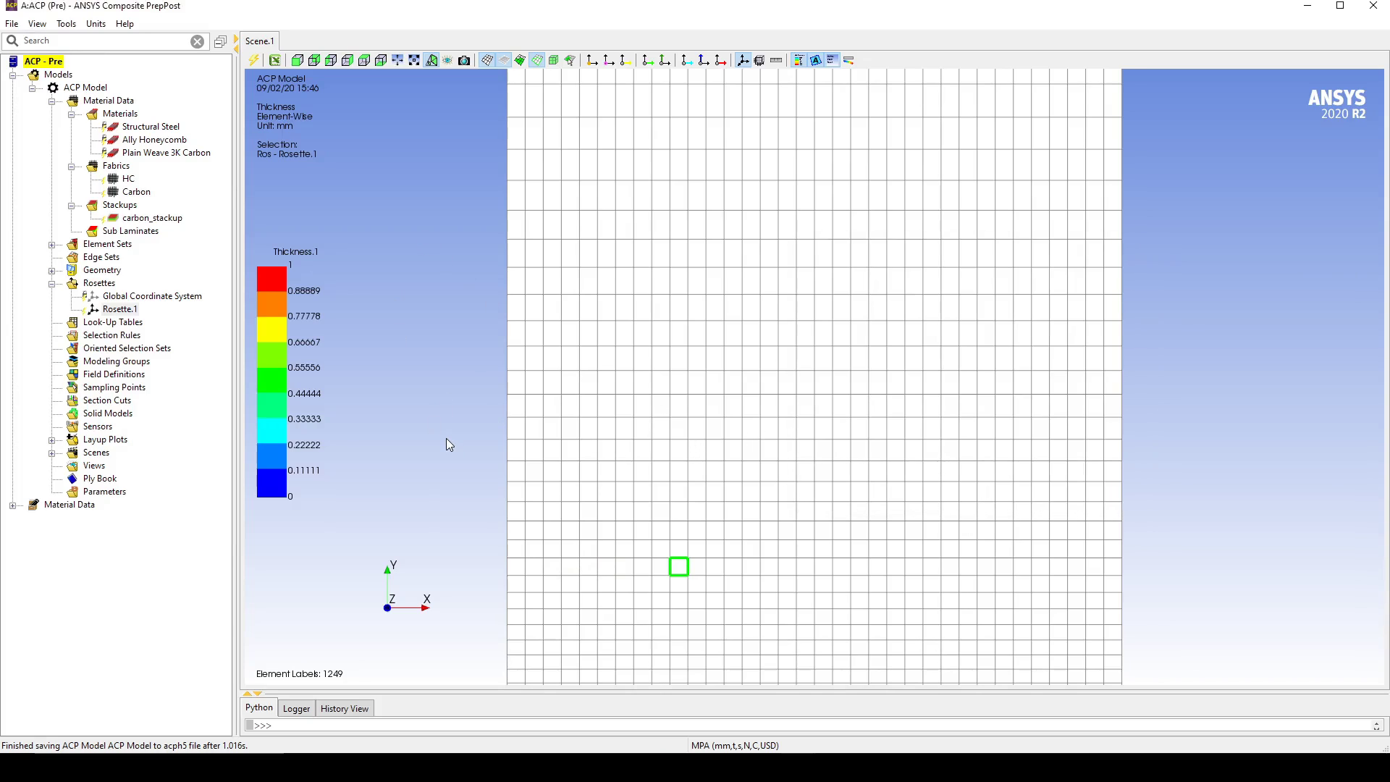
# - Create an oriented selection set on All_Elements, picking its orientation point on the plate
pyautogui.rightClick(114, 352)
pyautogui.click(185, 352)
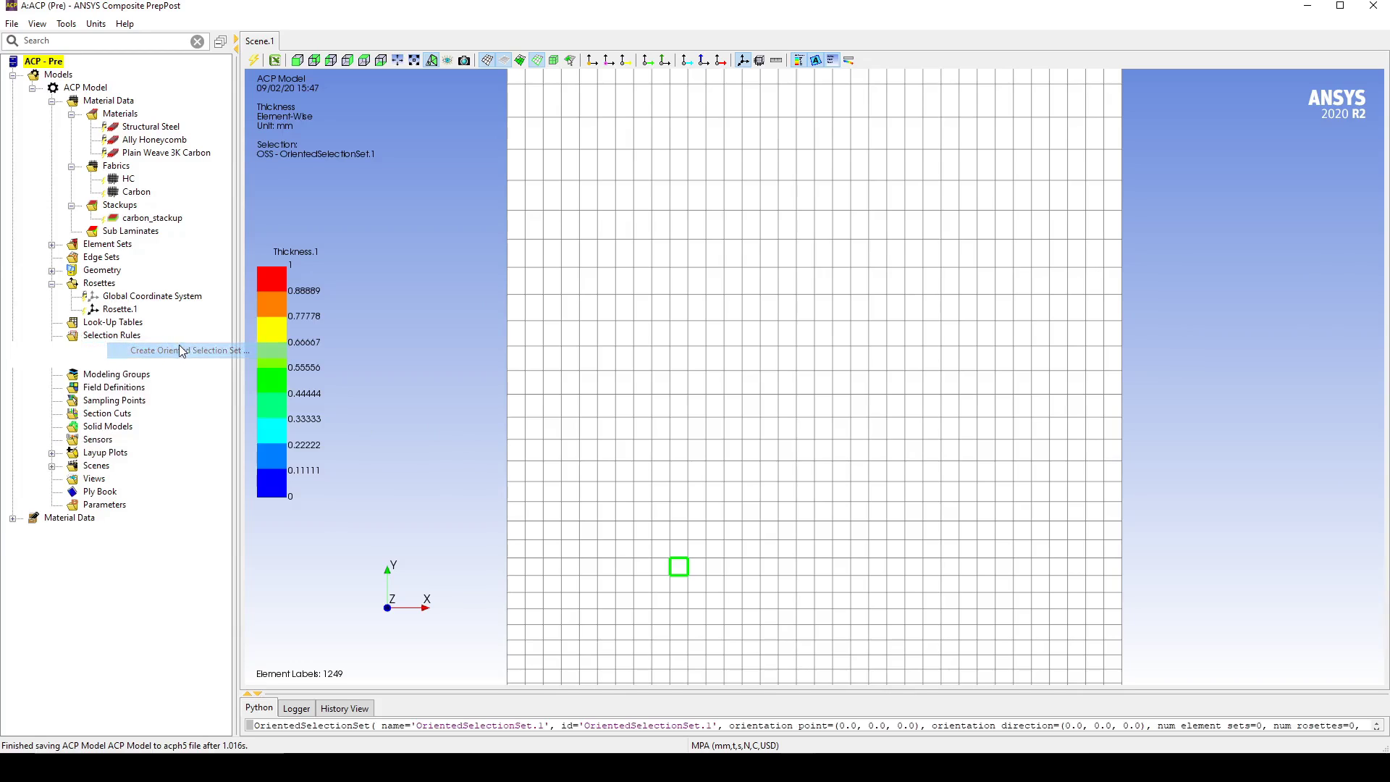
pyautogui.click(619, 326)
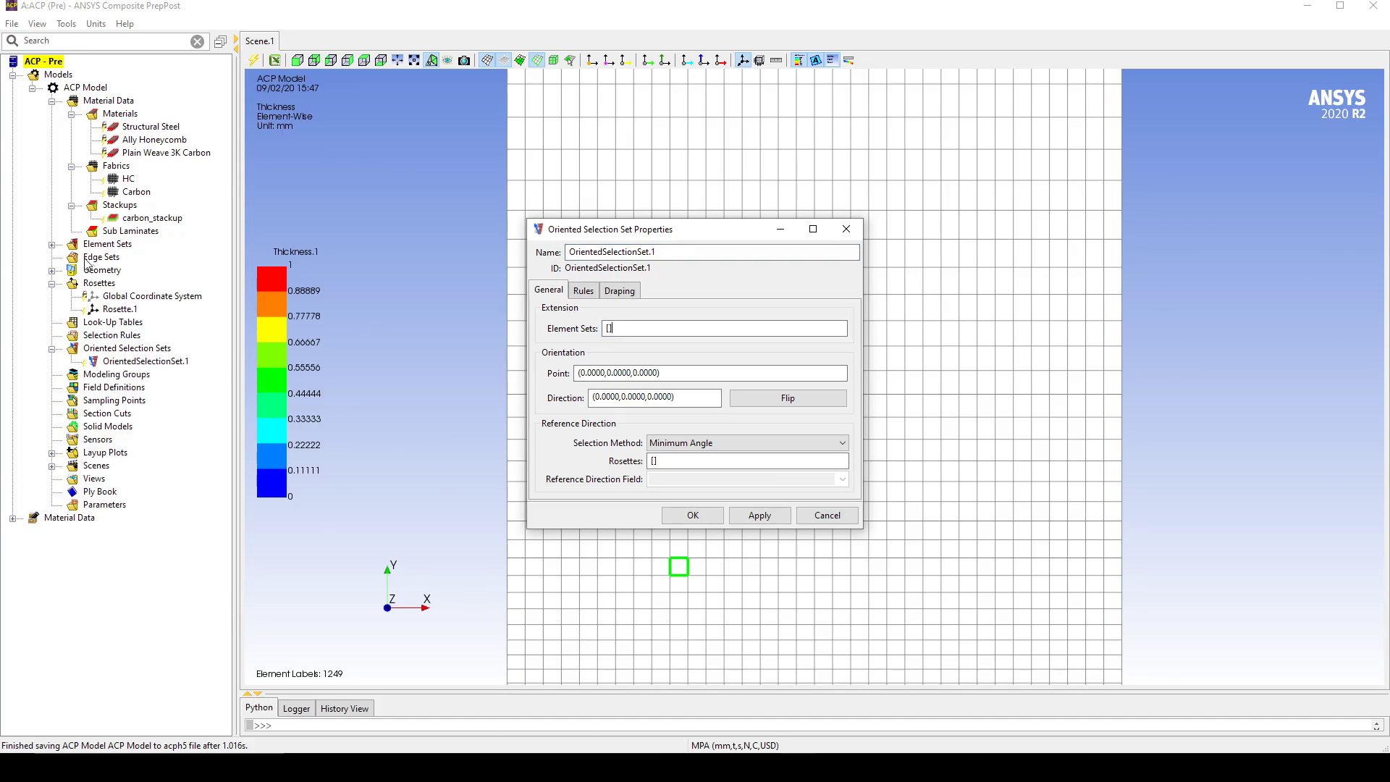
pyautogui.click(51, 244)
pyautogui.click(126, 257)
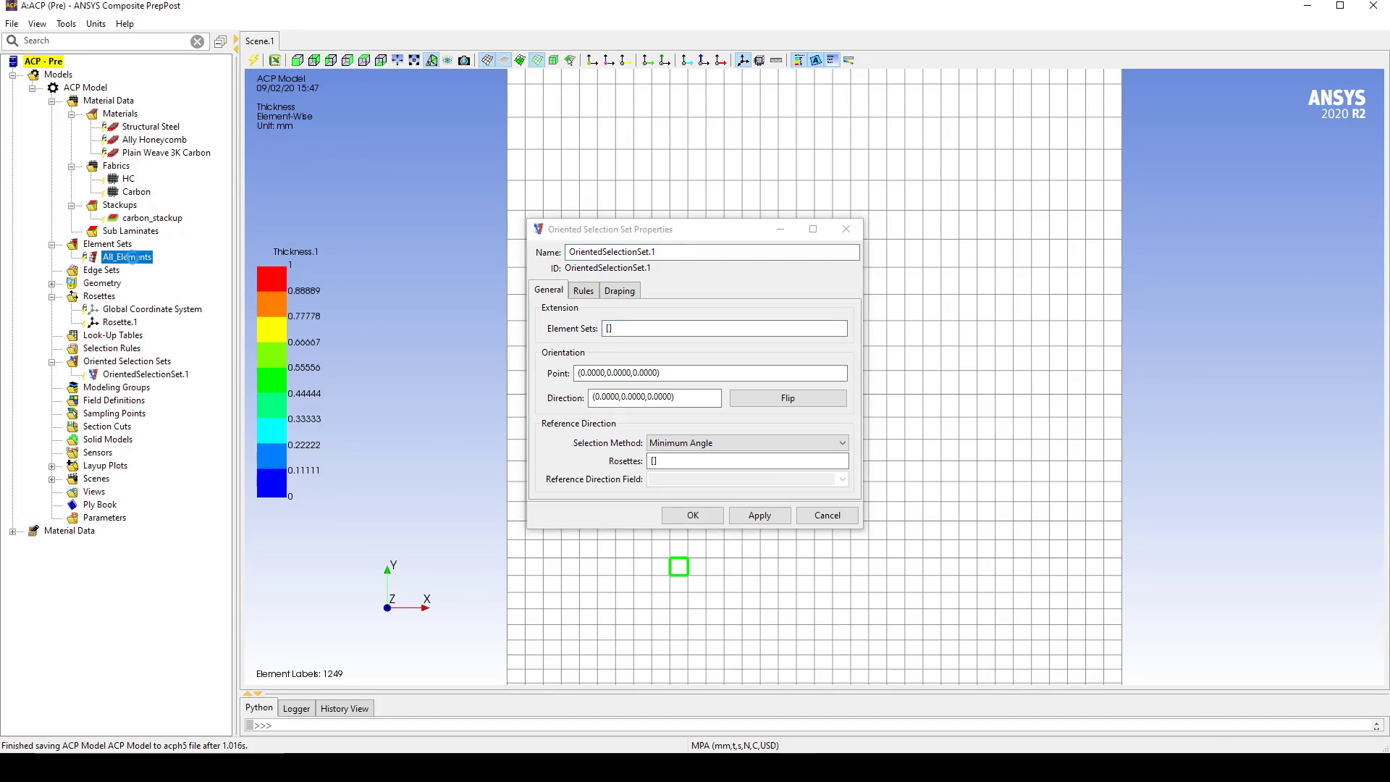
pyautogui.click(669, 372)
pyautogui.moveTo(651, 229); pyautogui.dragTo(982, 229)
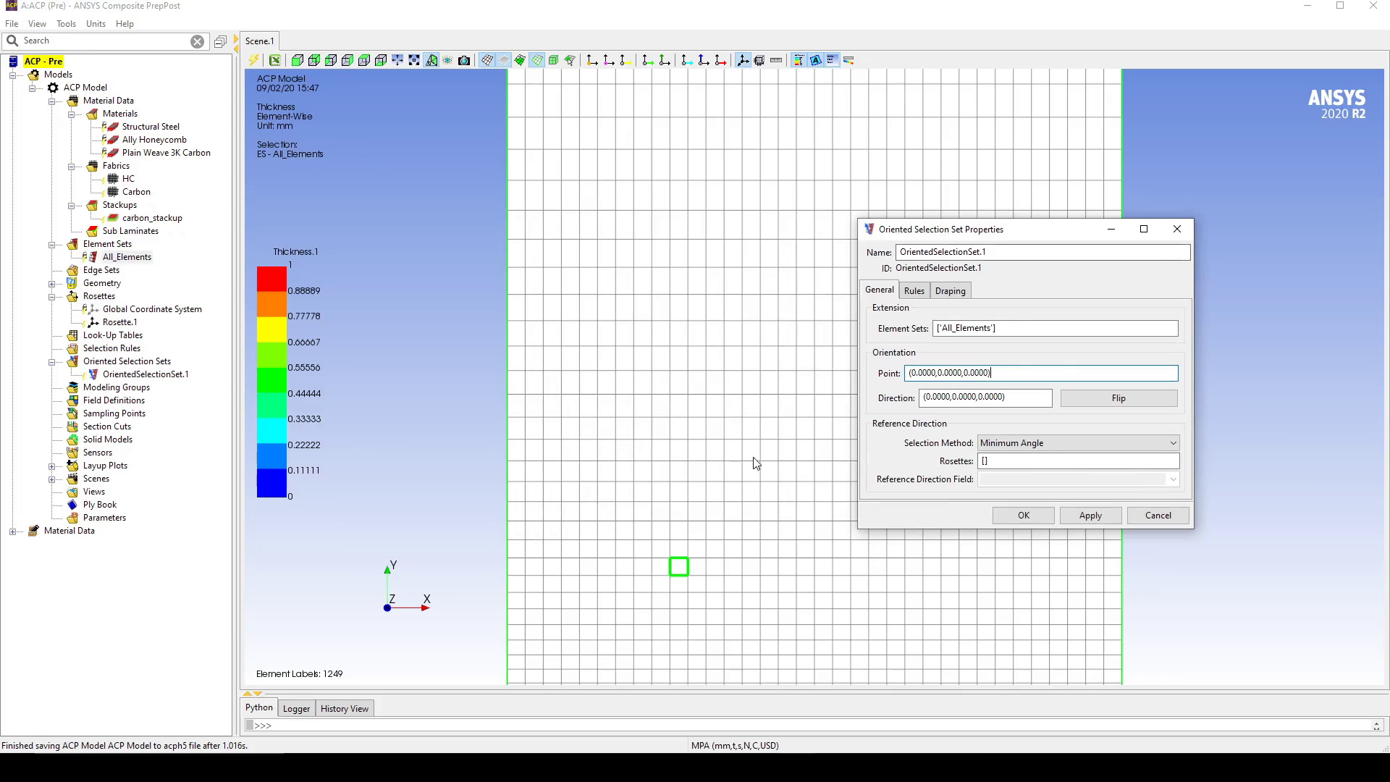
pyautogui.click(734, 407)
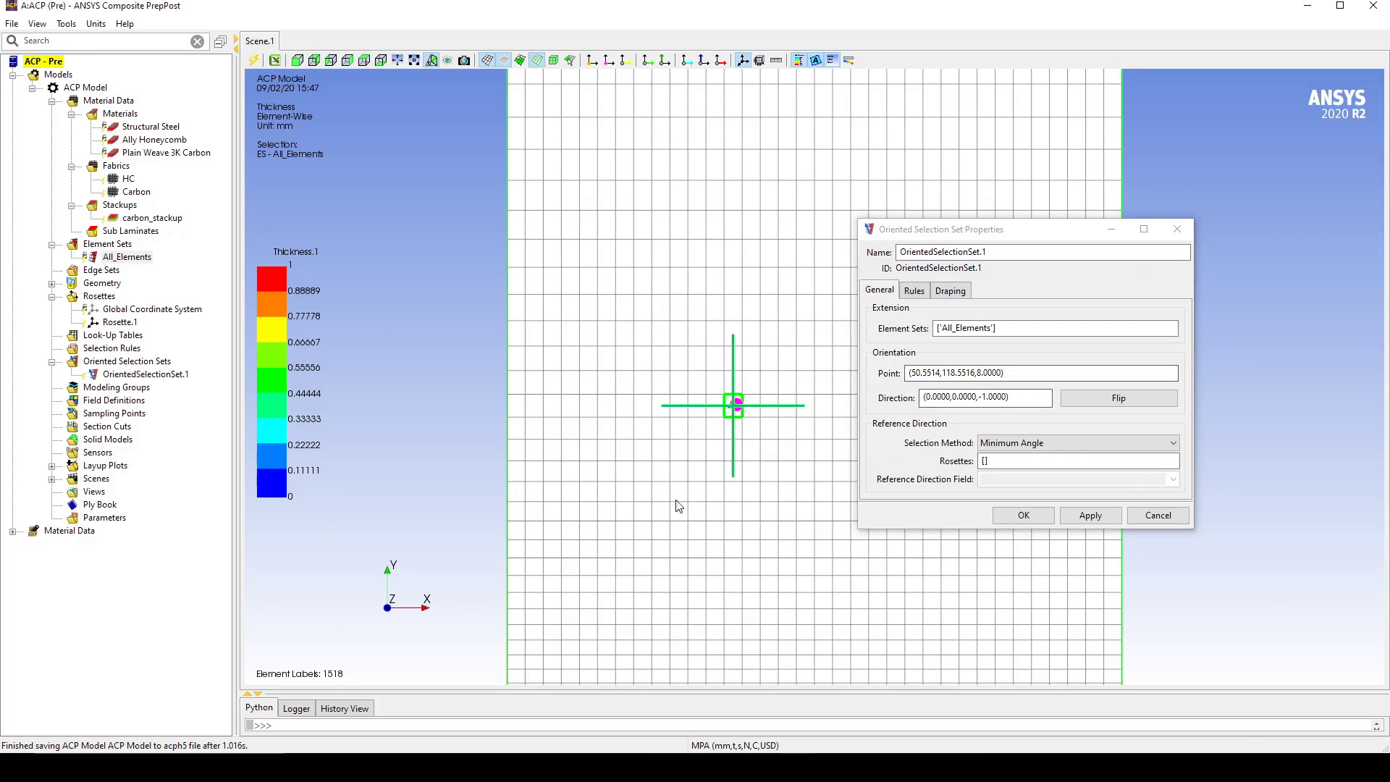
# - Check the (0,0,-1) arrow, assign Rosette.1 as reference rosette, and confirm OrientedSelectionSet.1
pyautogui.moveTo(670, 507); pyautogui.dragTo(649, 394, button='middle')
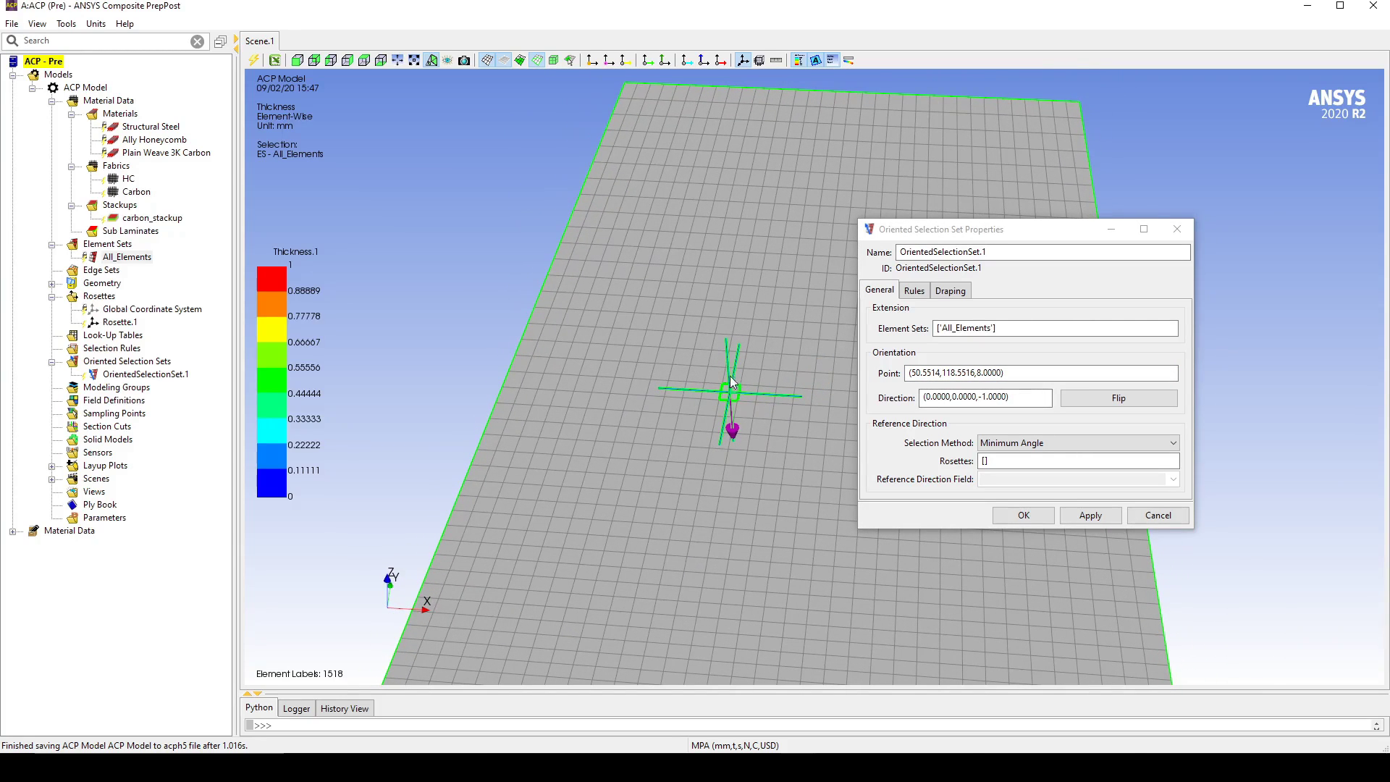
pyautogui.moveTo(694, 549); pyautogui.dragTo(675, 527, button='middle')
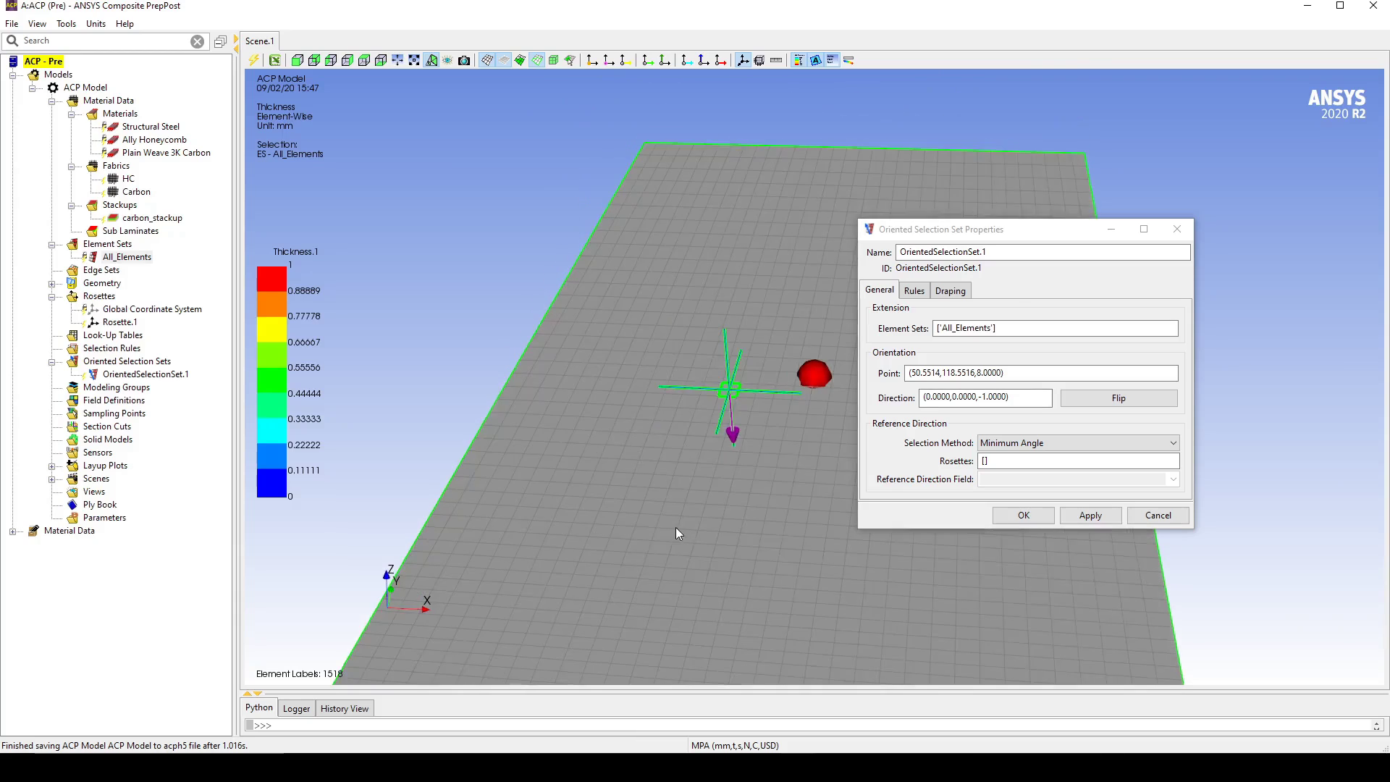
pyautogui.click(1005, 460)
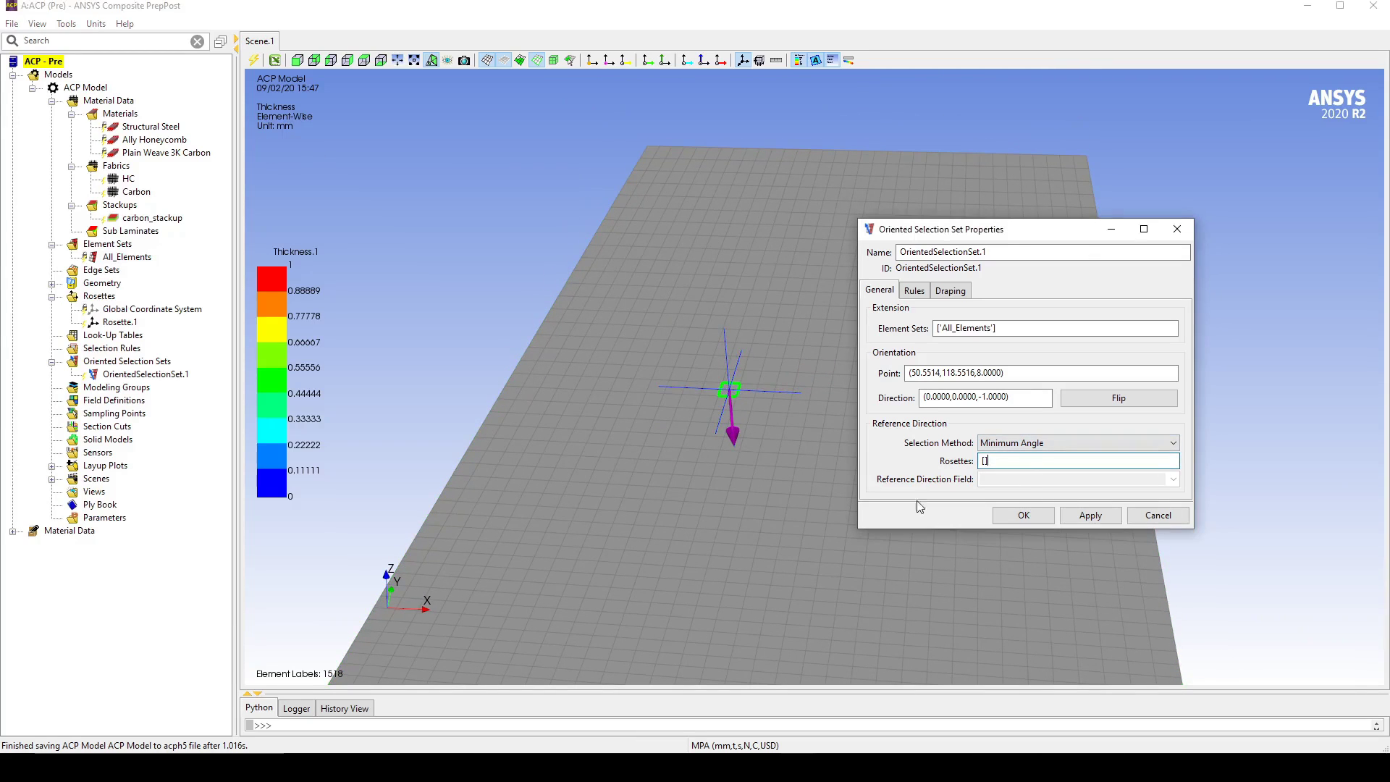
pyautogui.click(120, 323)
pyautogui.click(1023, 515)
pyautogui.click(463, 374)
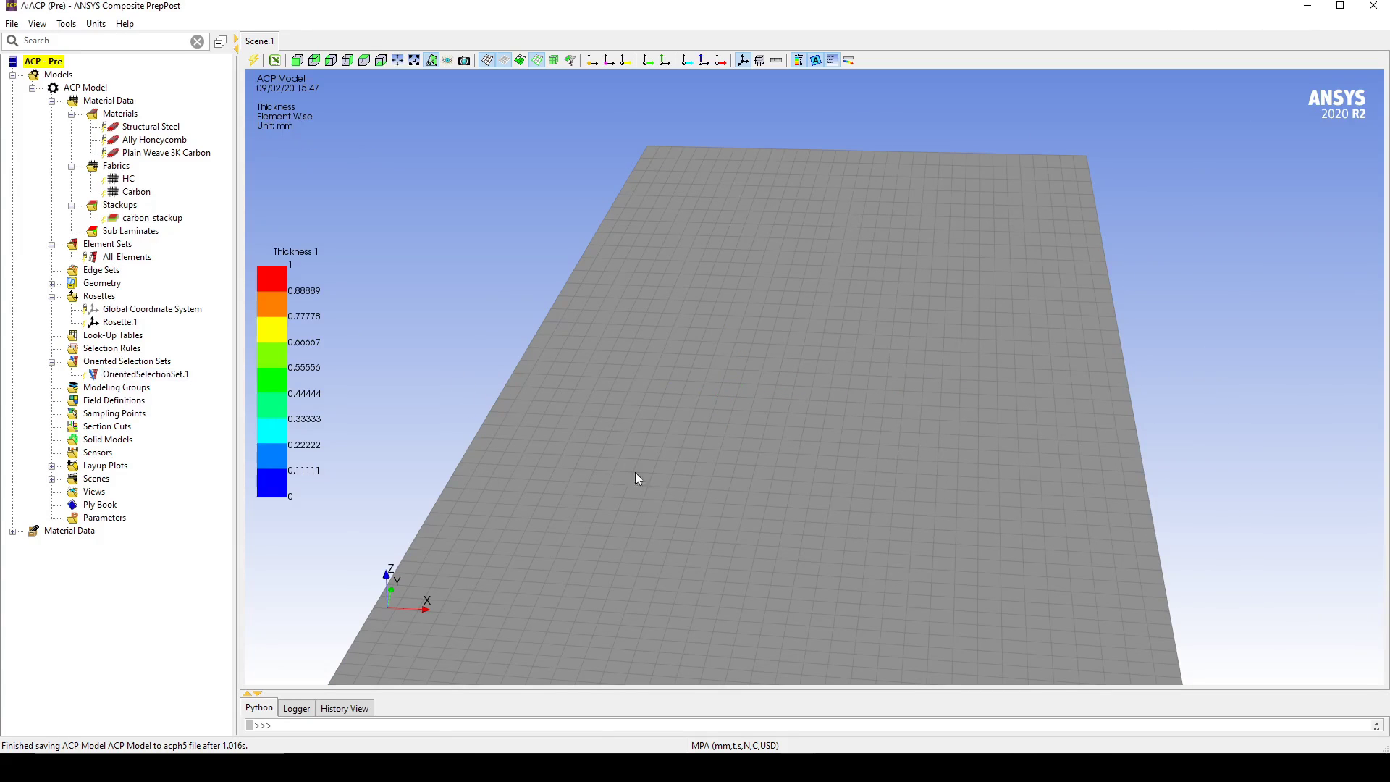
pyautogui.moveTo(627, 464); pyautogui.dragTo(647, 479)
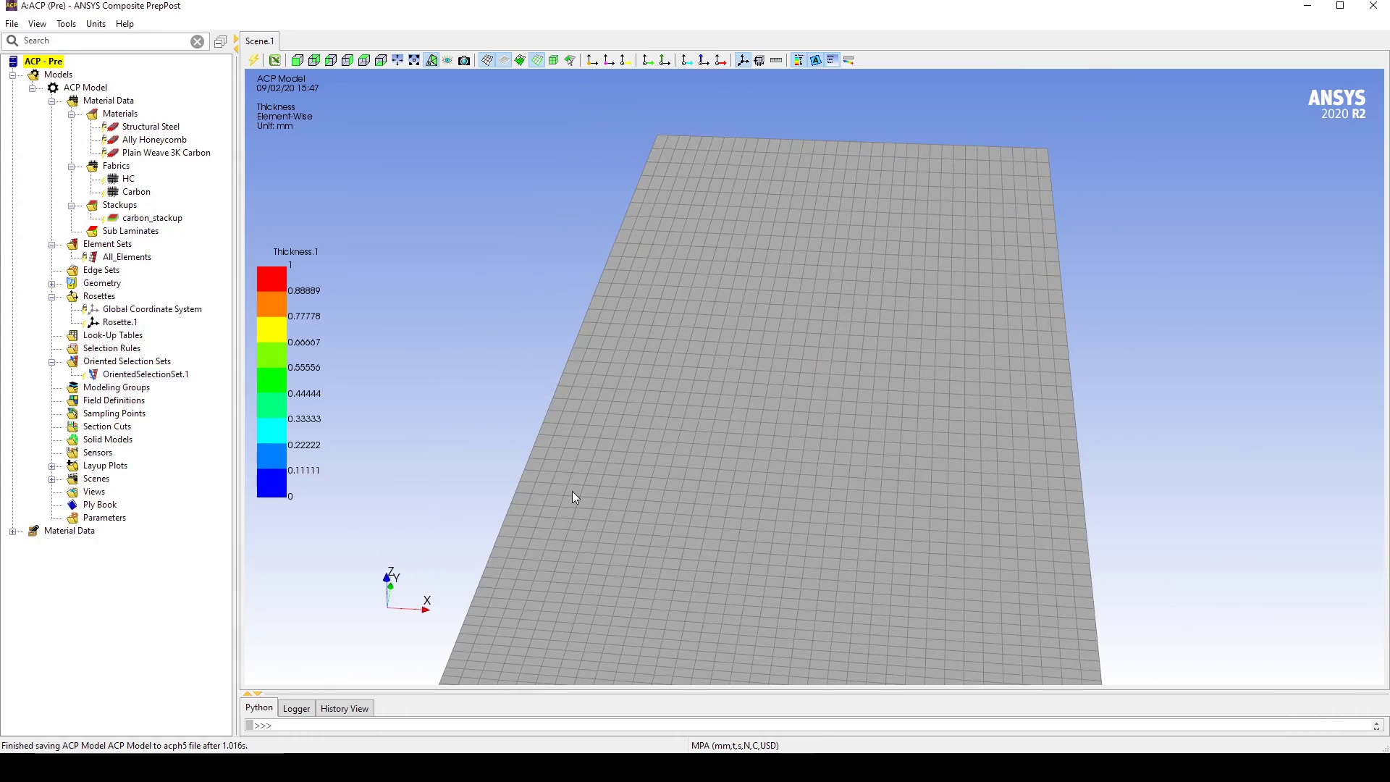
# - Create a modeling group named TopSkin
pyautogui.click(116, 388)
pyautogui.rightClick(111, 384)
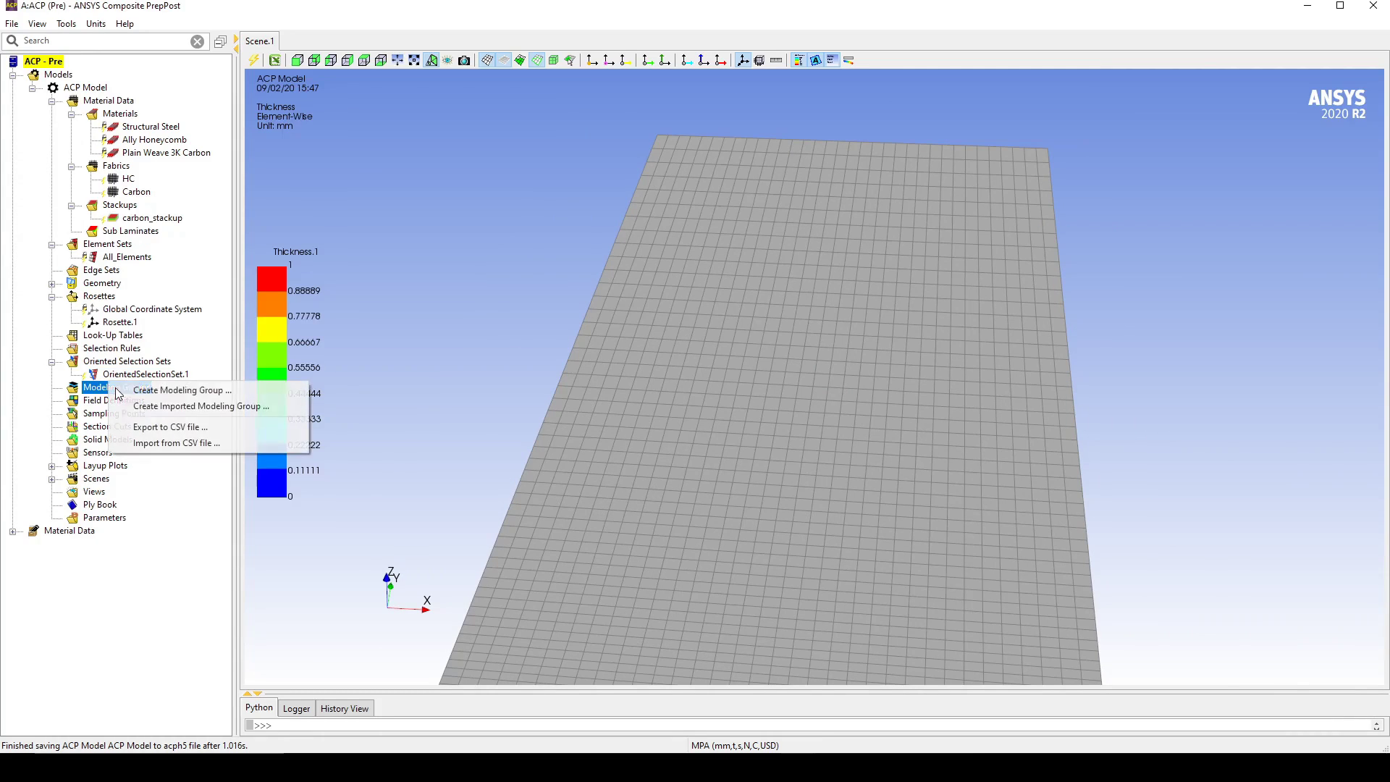
pyautogui.click(159, 394)
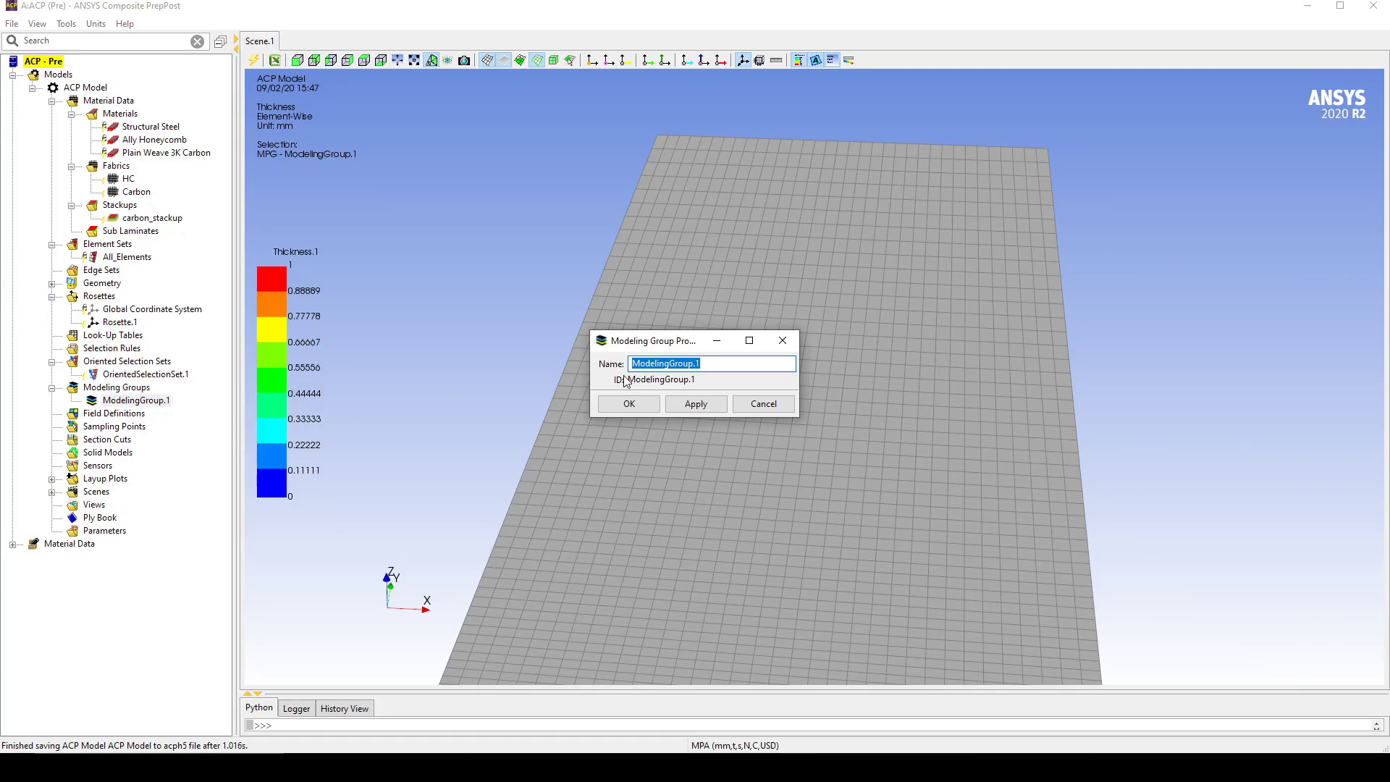
pyautogui.write('TopSkin')
pyautogui.click(658, 407)
# - Add ModelingPly.1 to TopSkin using OrientedSelectionSet.1 and carbon_stackup material
pyautogui.rightClick(126, 402)
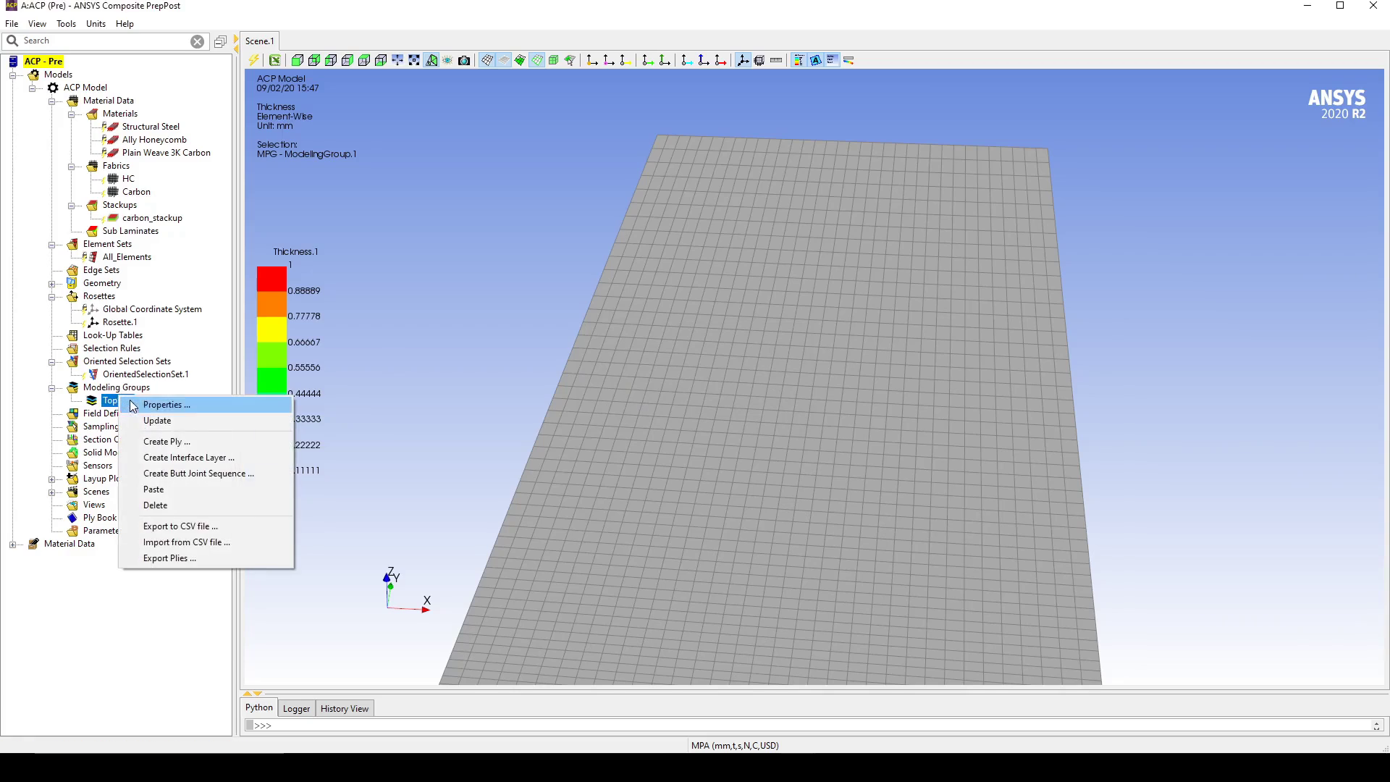
pyautogui.click(197, 439)
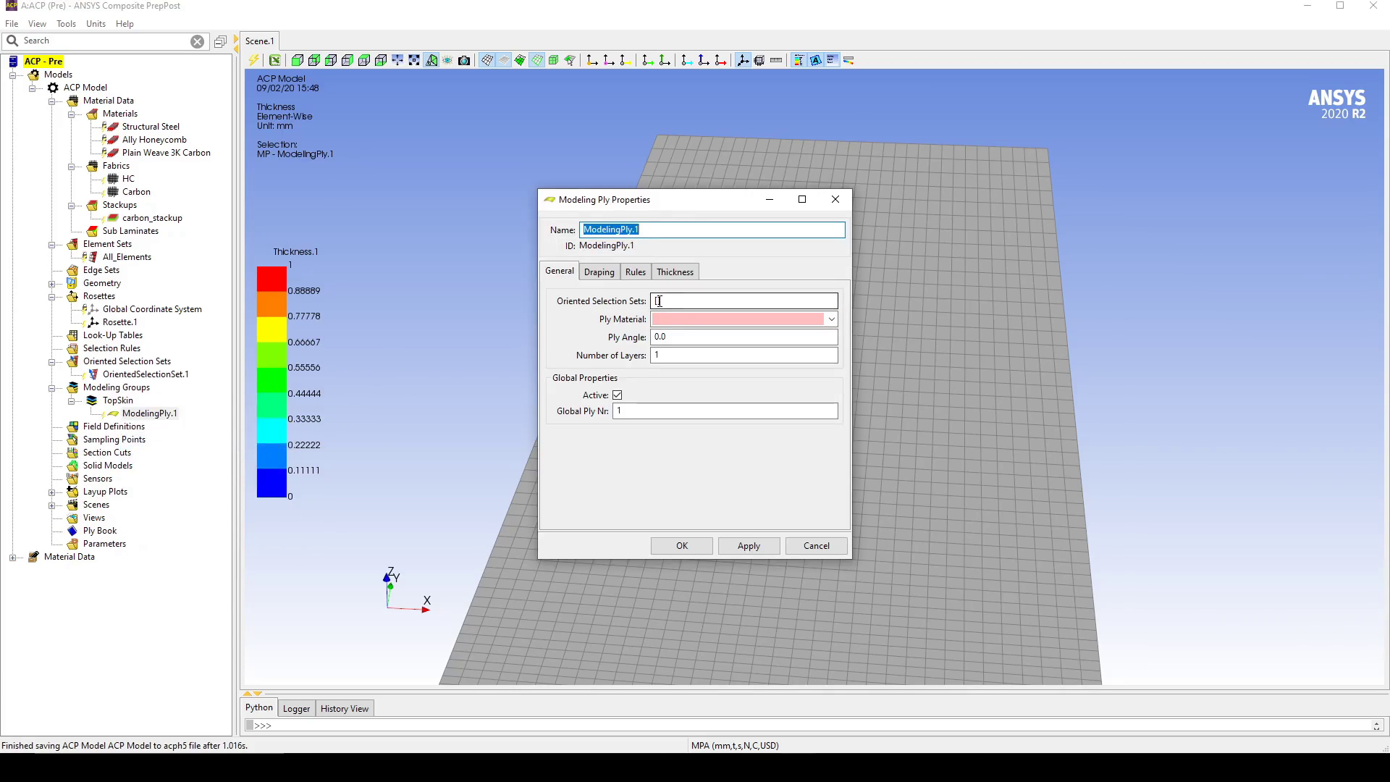
pyautogui.click(659, 300)
pyautogui.click(155, 375)
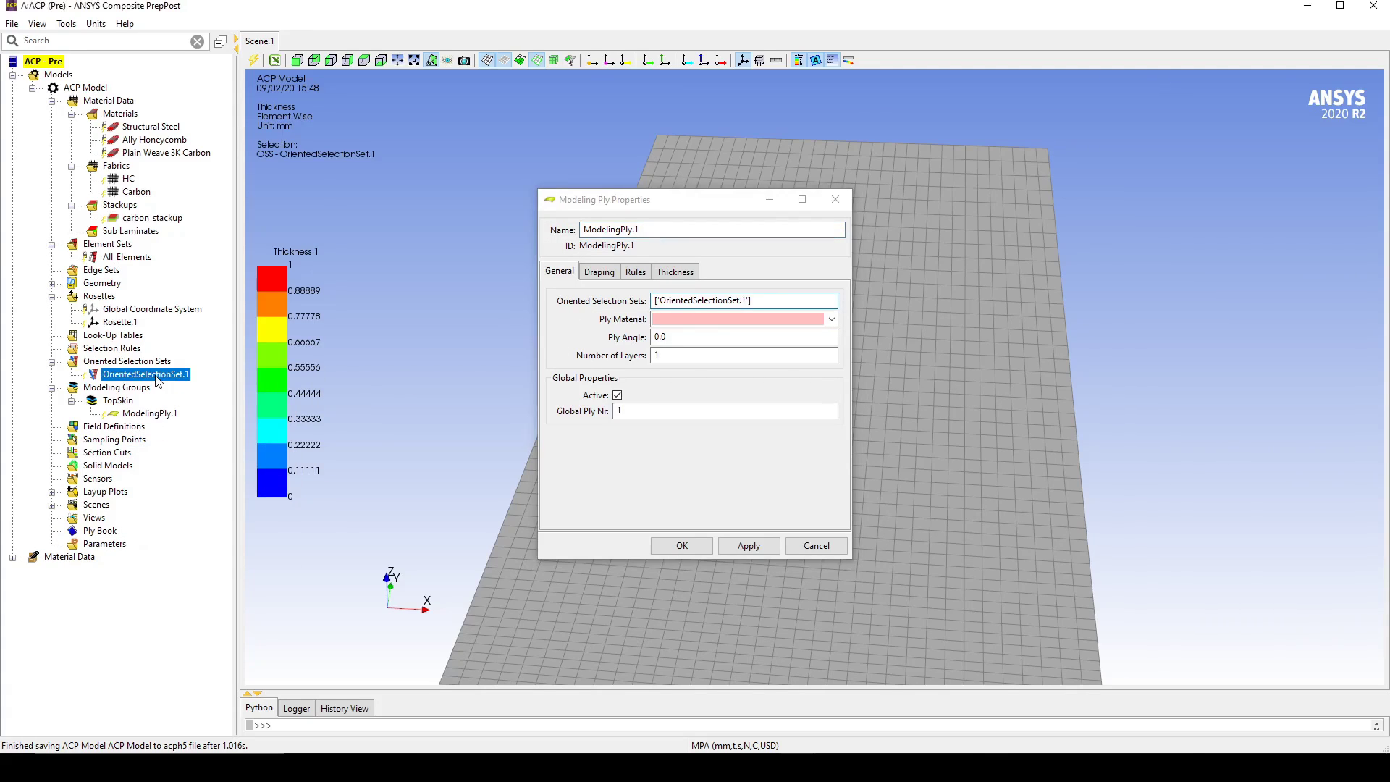
pyautogui.click(831, 320)
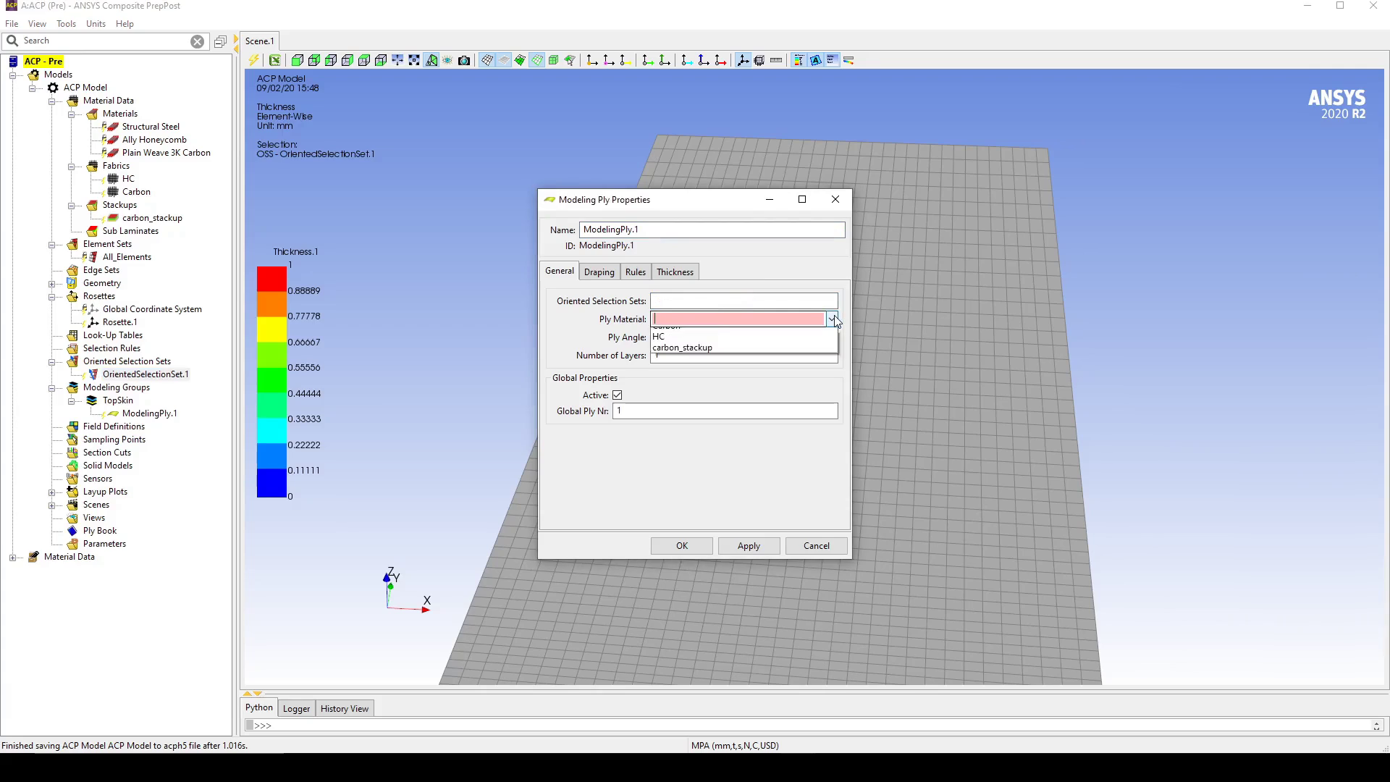
pyautogui.click(770, 355)
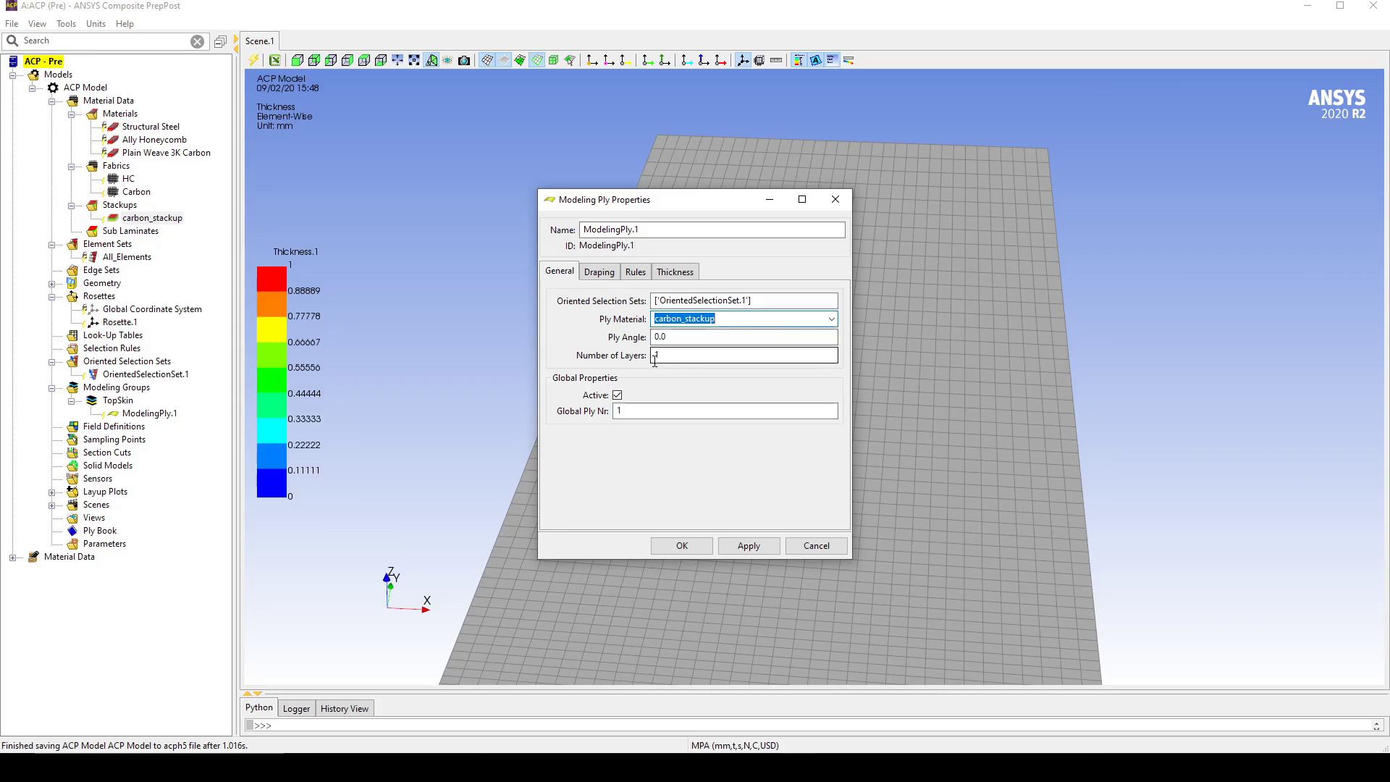
pyautogui.click(684, 548)
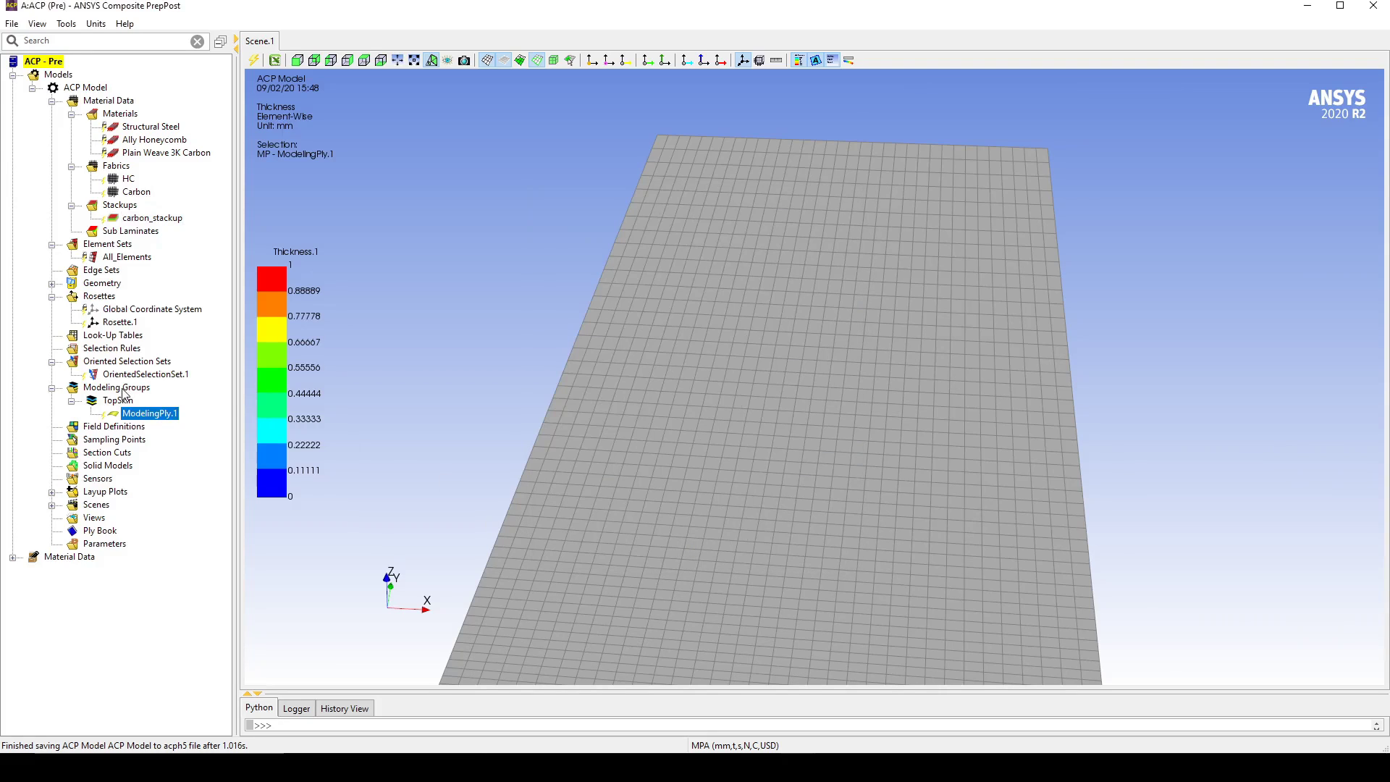
# - Create a modeling group named Core
pyautogui.rightClick(125, 394)
pyautogui.click(190, 393)
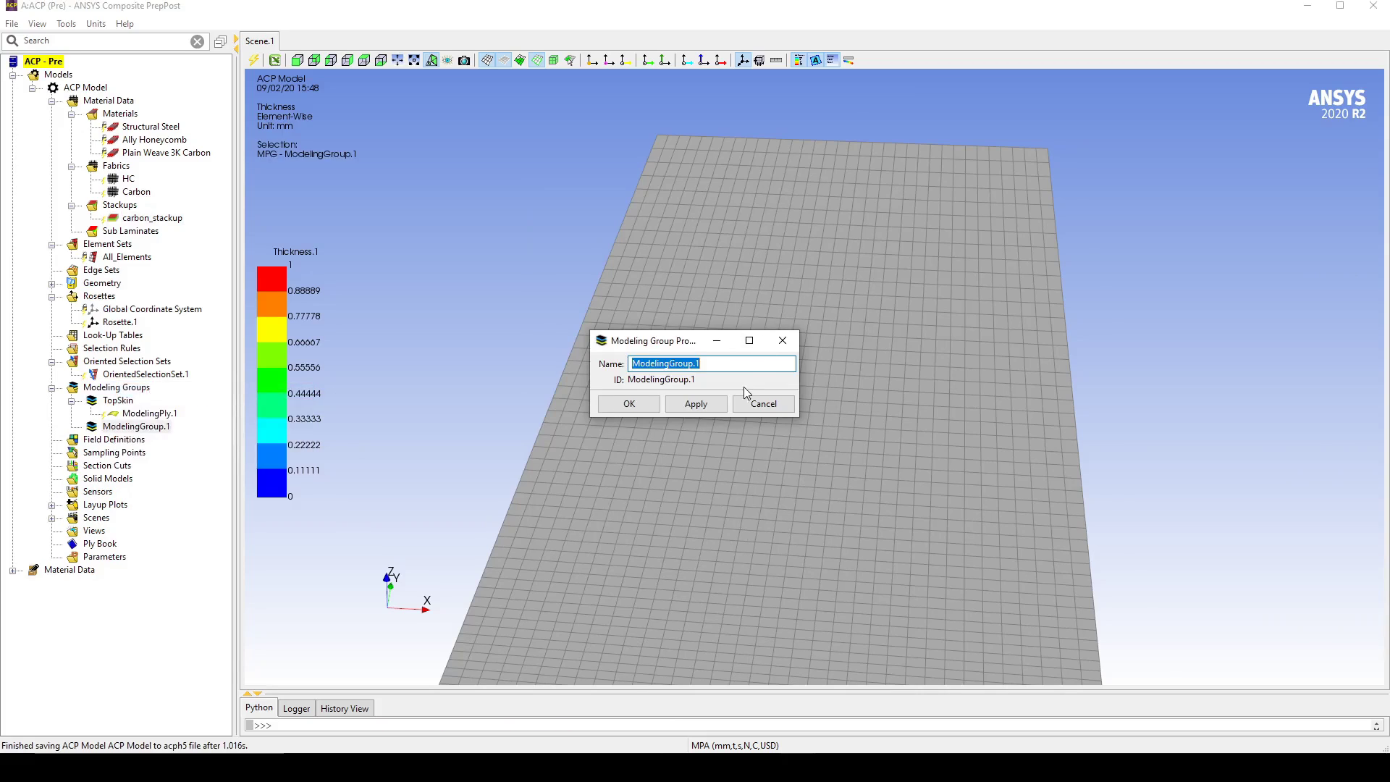
pyautogui.write('Core')
pyautogui.click(650, 410)
# - Add a ply to Core using OrientedSelectionSet.1 and HC material
pyautogui.rightClick(105, 425)
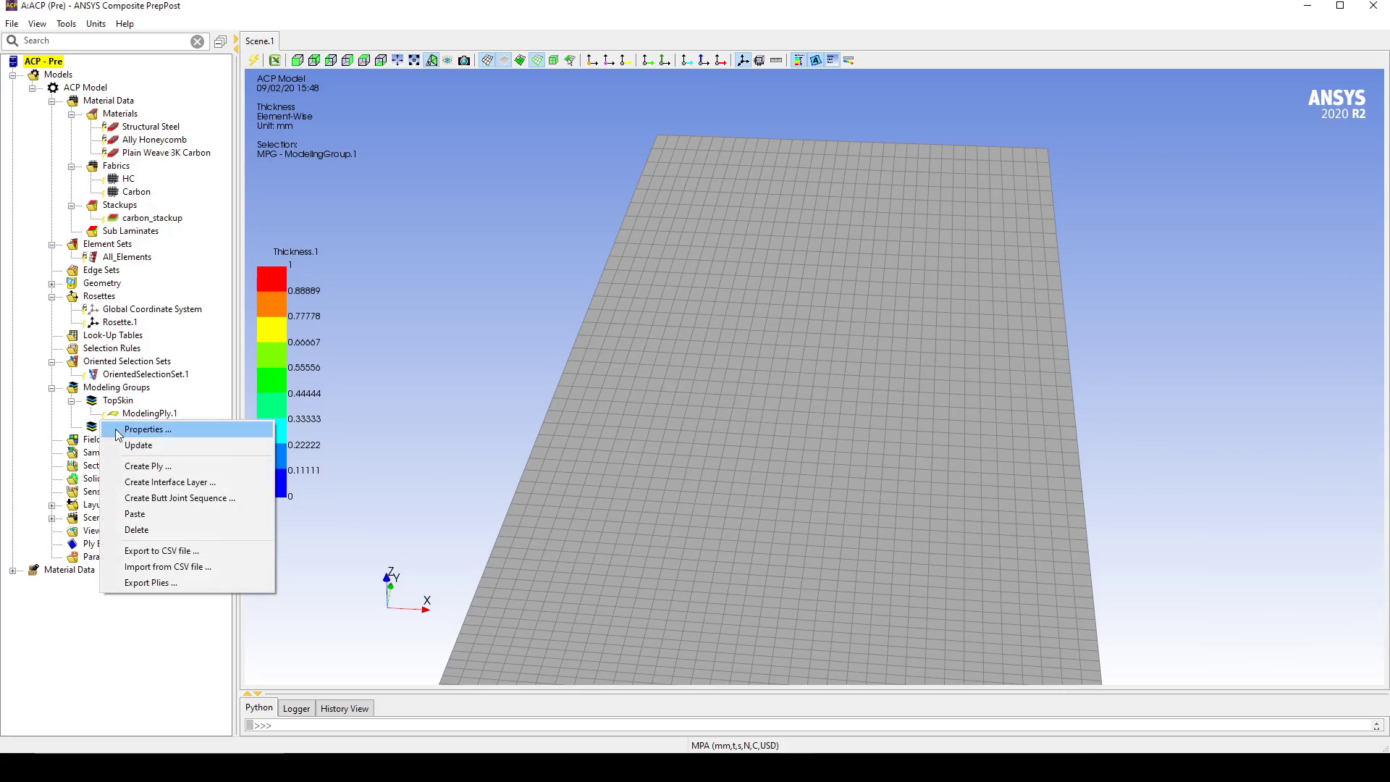
pyautogui.click(138, 466)
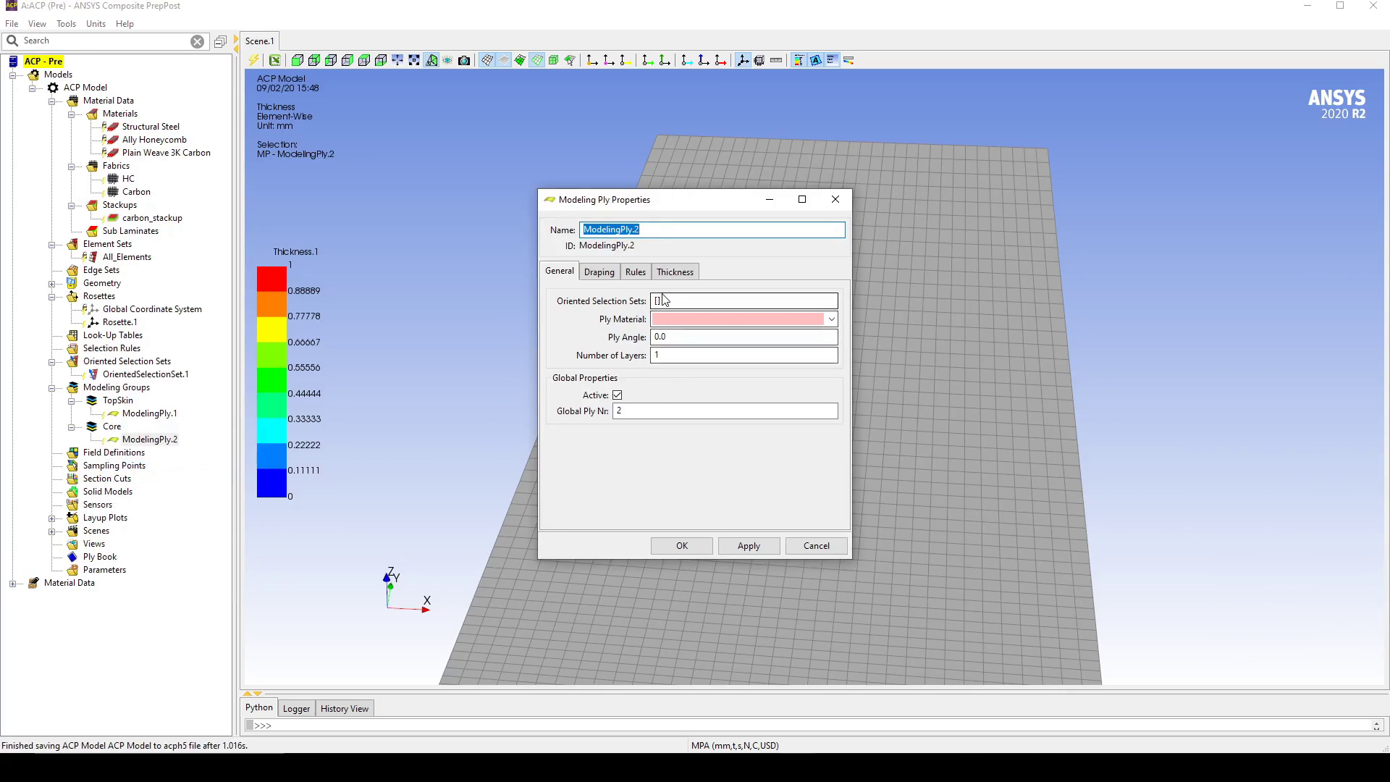
pyautogui.click(113, 373)
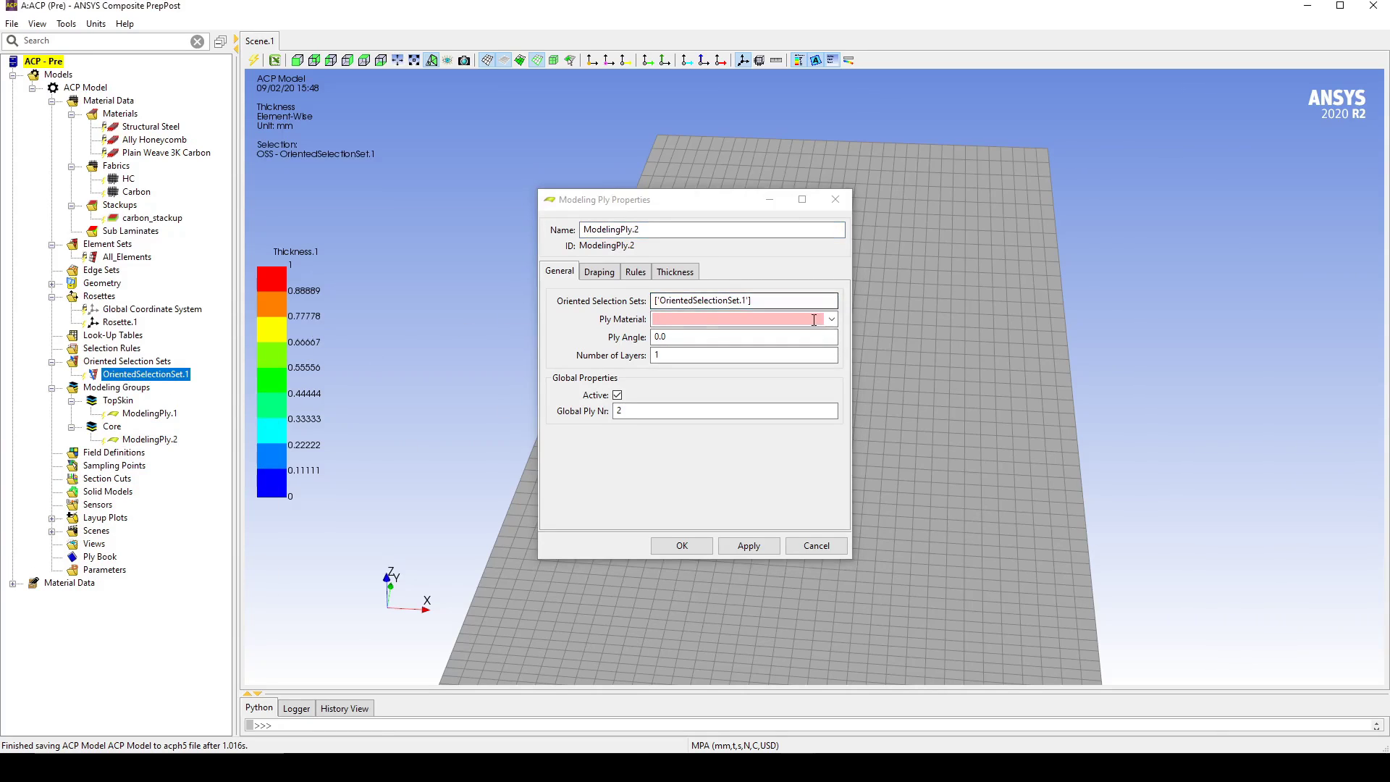
pyautogui.click(761, 320)
pyautogui.click(687, 344)
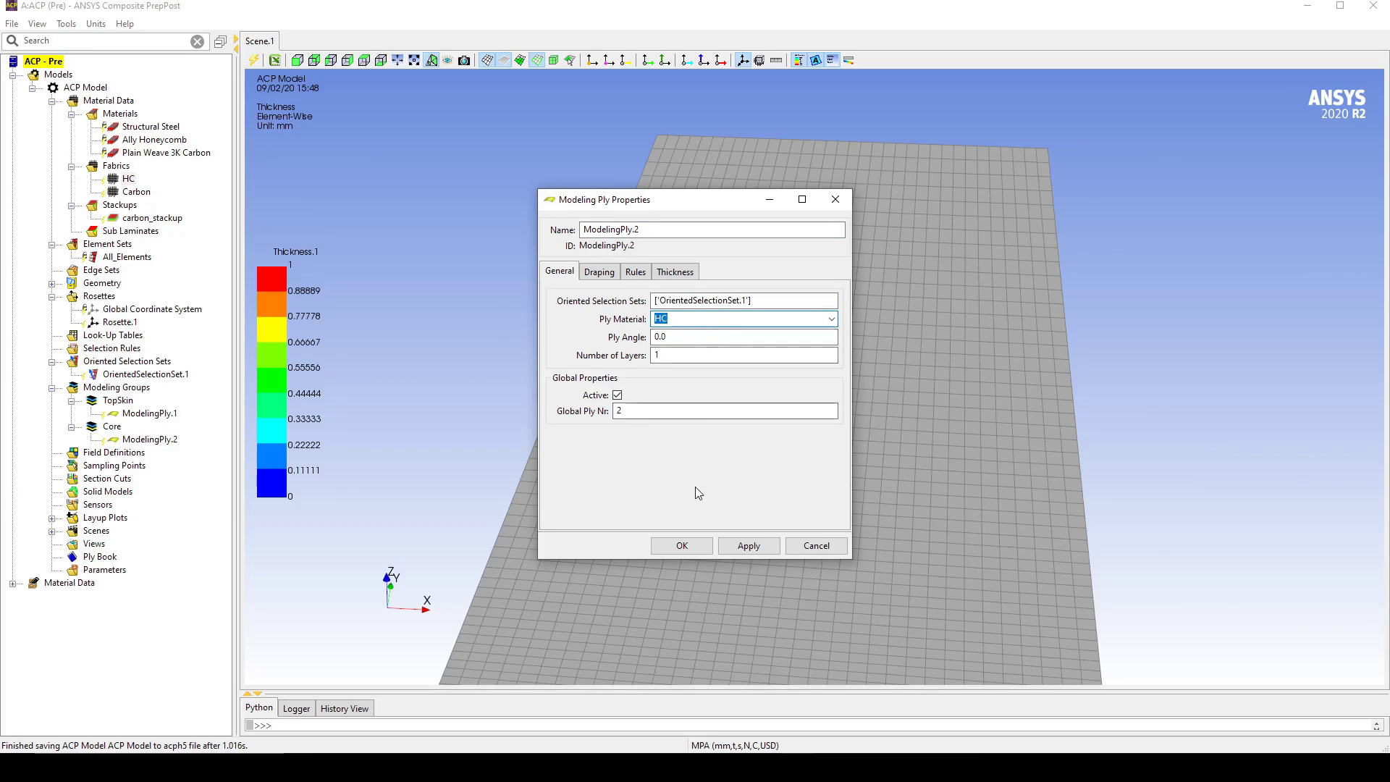
pyautogui.click(681, 546)
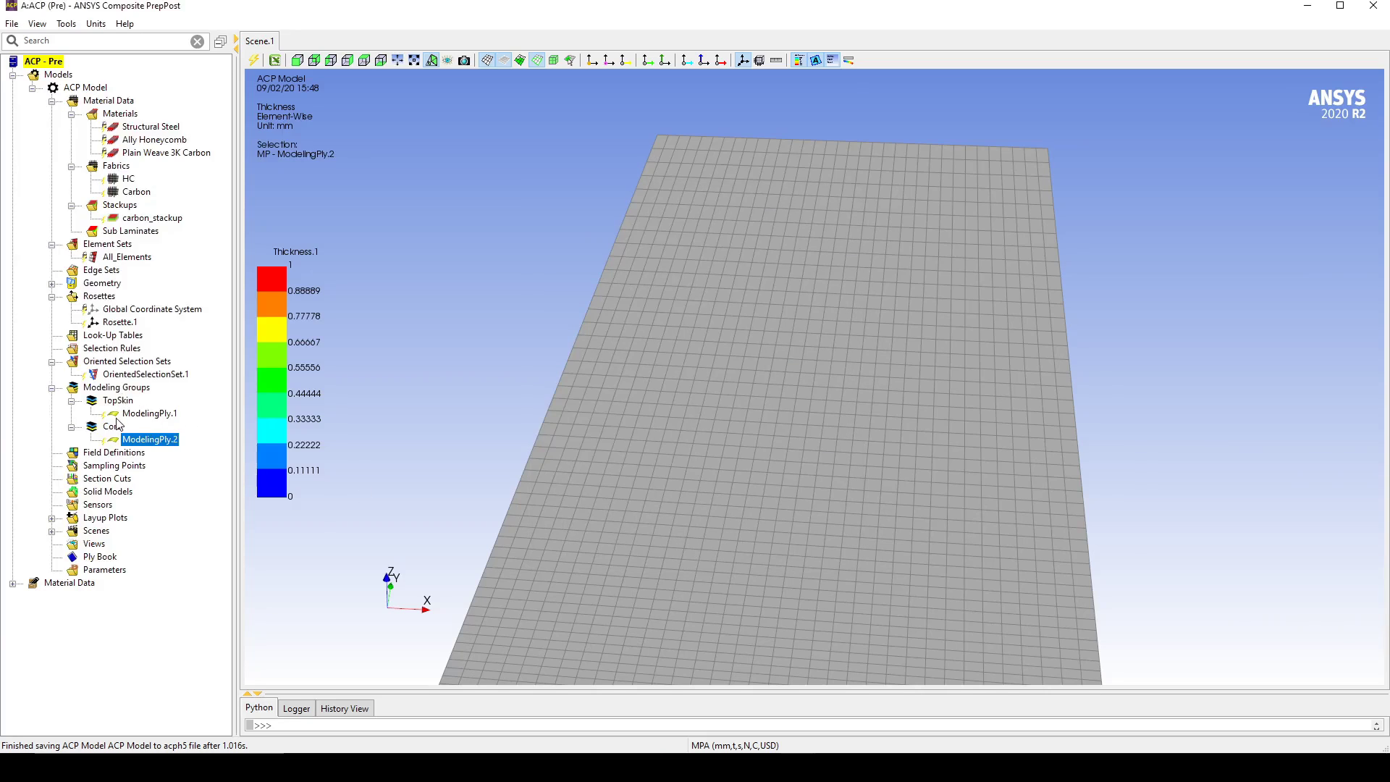
# - Create a modeling group named BottomSkin
pyautogui.click(109, 391)
pyautogui.rightClick(109, 391)
pyautogui.click(90, 400)
pyautogui.rightClick(98, 386)
pyautogui.click(163, 395)
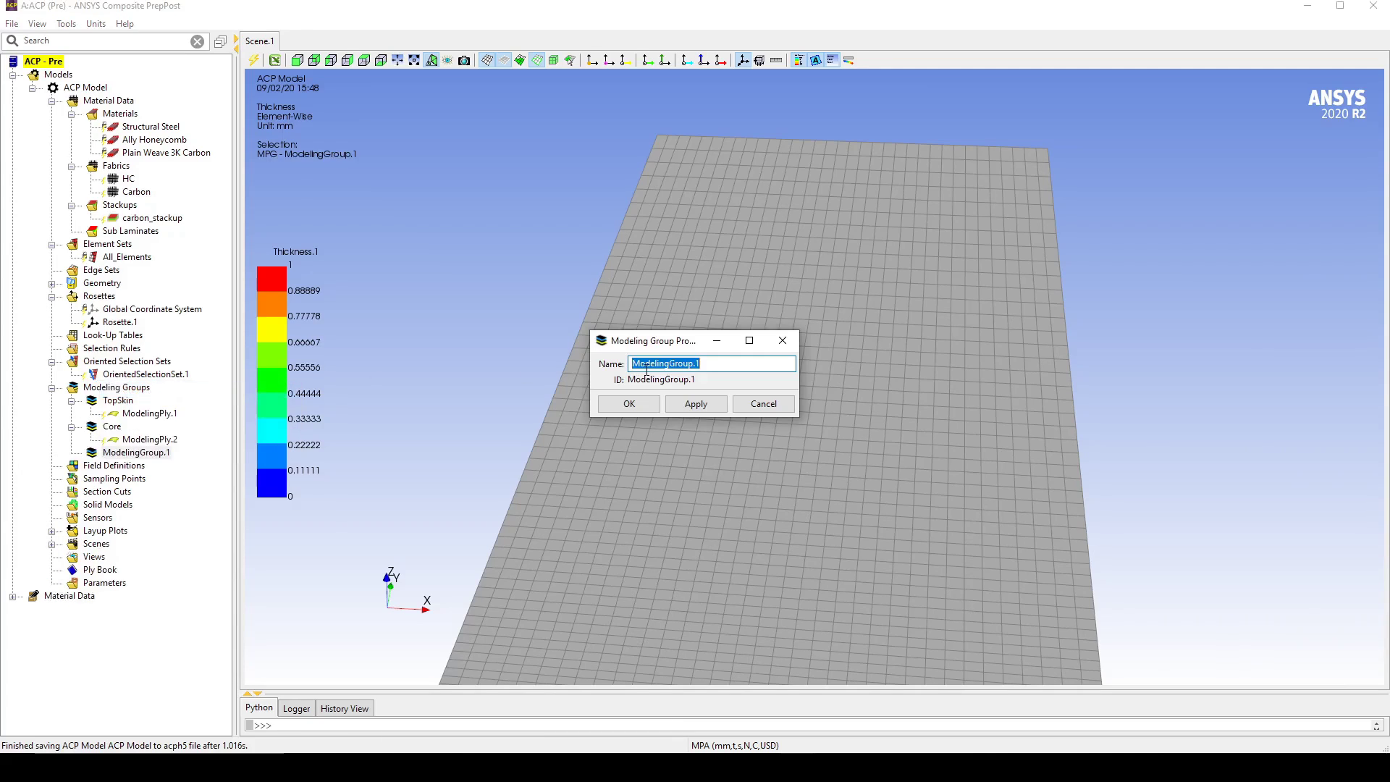
pyautogui.write('BottomSkin')
pyautogui.click(651, 405)
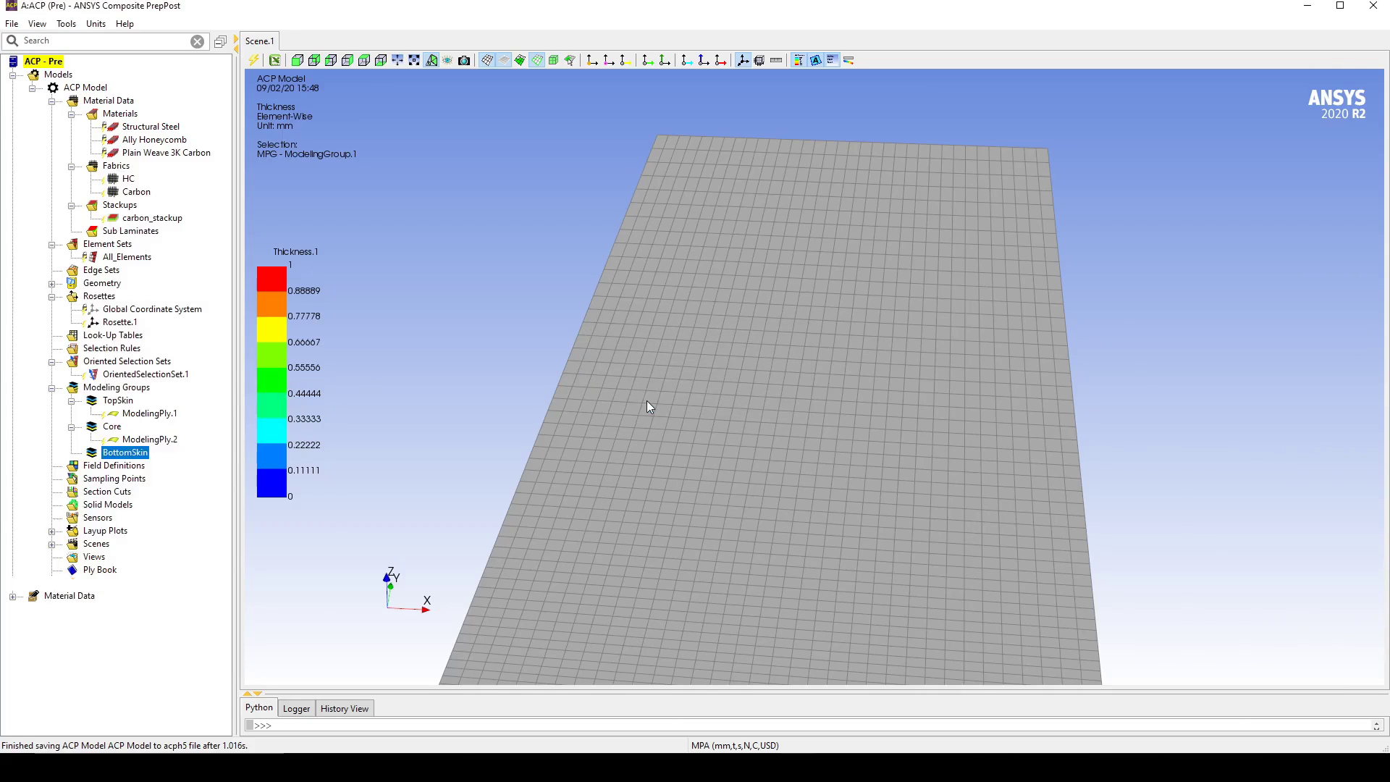
# - Add ModelingPly.3 to BottomSkin using OrientedSelectionSet.1 and carbon_stackup material
pyautogui.rightClick(116, 451)
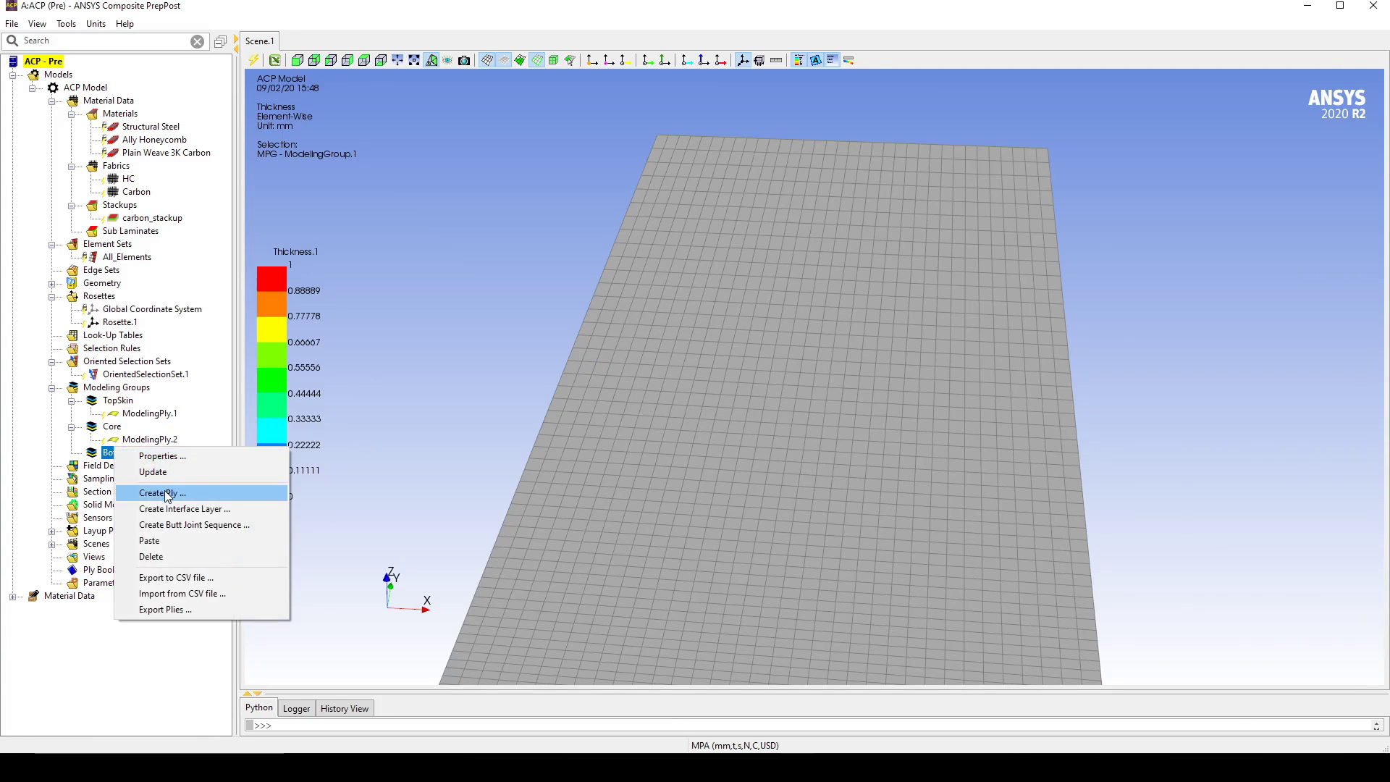
pyautogui.click(165, 492)
pyautogui.click(771, 303)
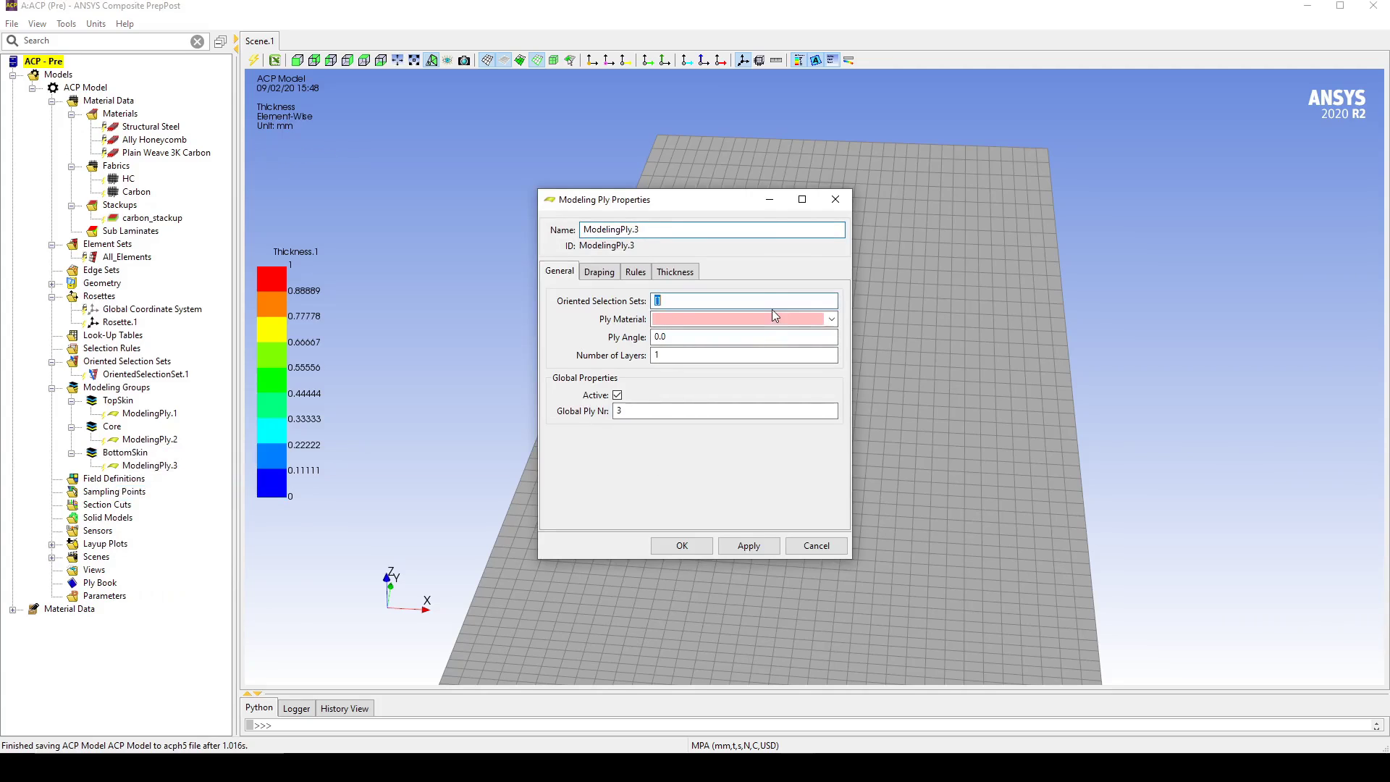
pyautogui.click(147, 374)
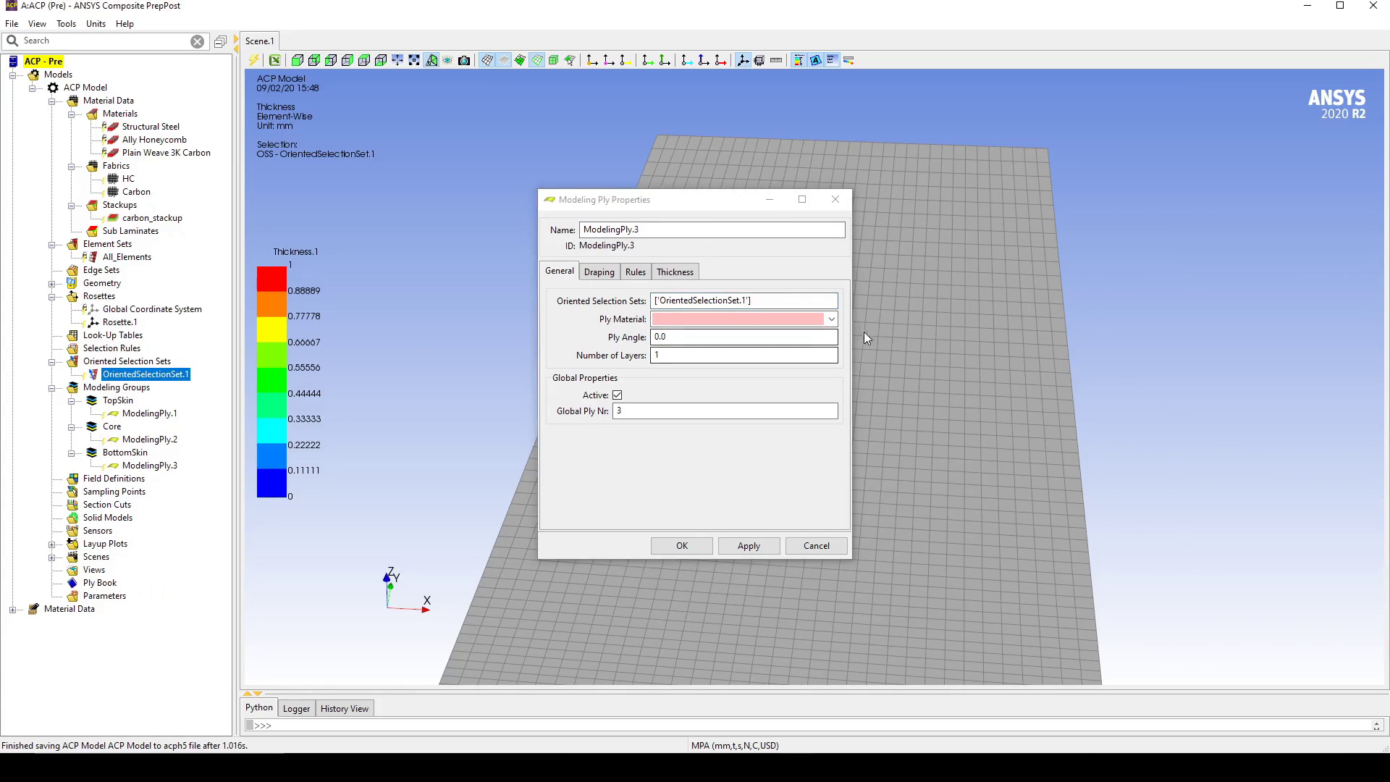
pyautogui.click(830, 324)
pyautogui.click(788, 349)
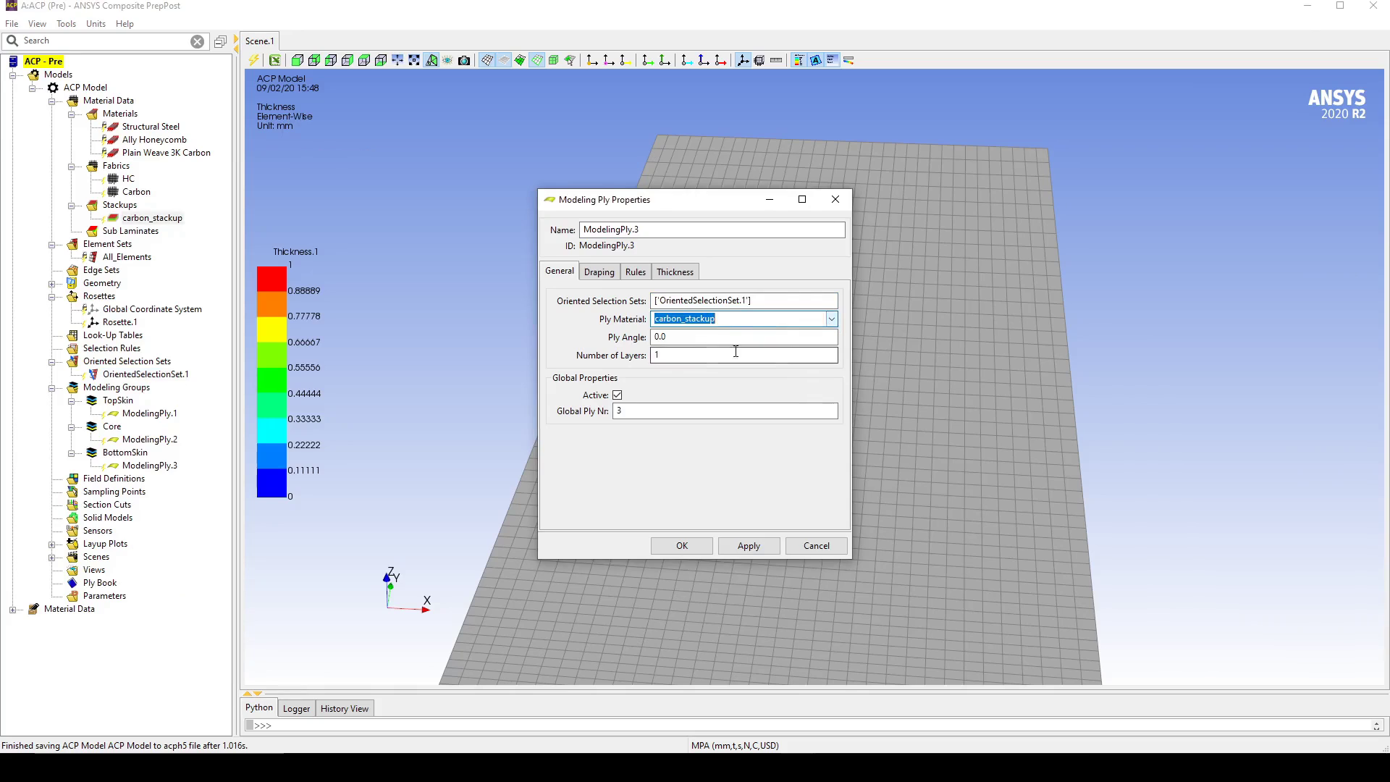
pyautogui.click(688, 546)
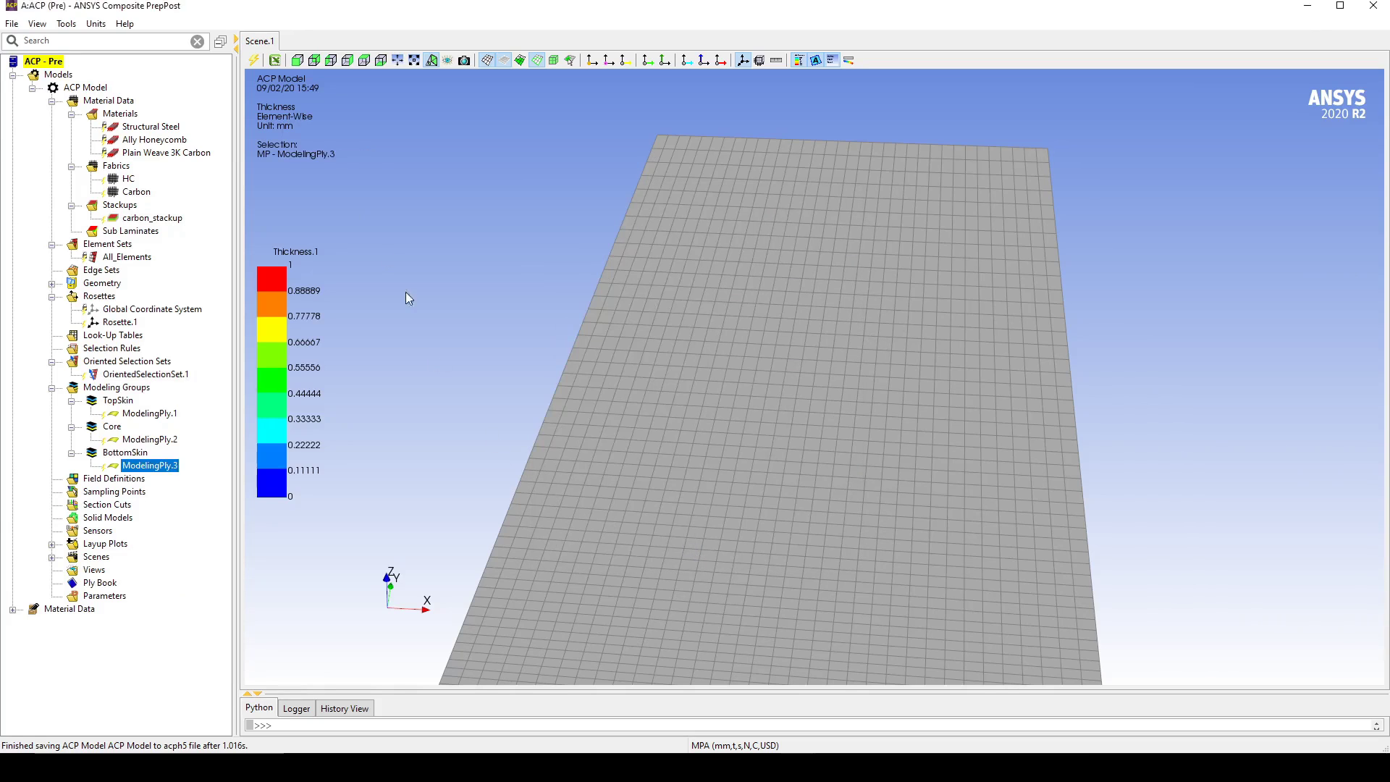
# - Update the layup to 16 mm, then extrude SolidModel.1 ply-wise over All_Elements
pyautogui.click(256, 58)
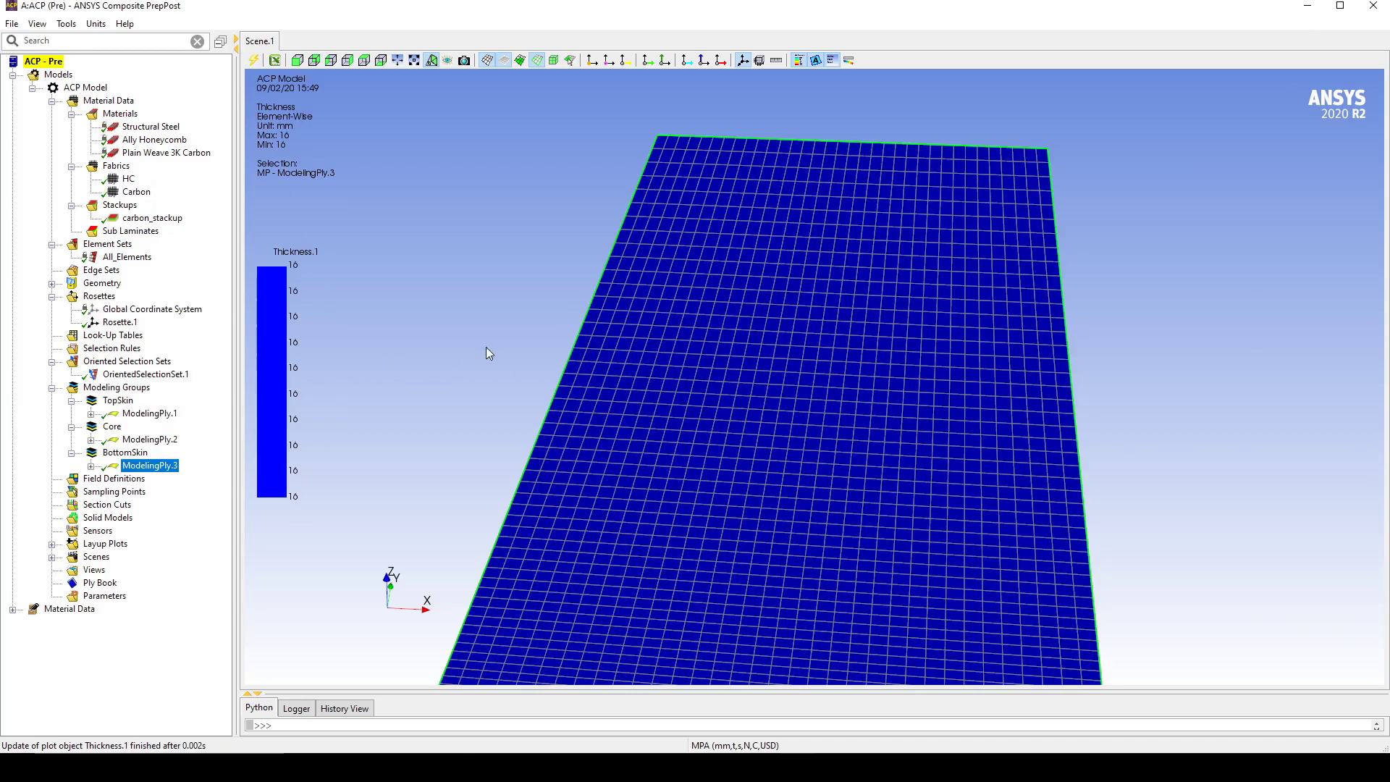
pyautogui.moveTo(528, 381); pyautogui.dragTo(558, 330)
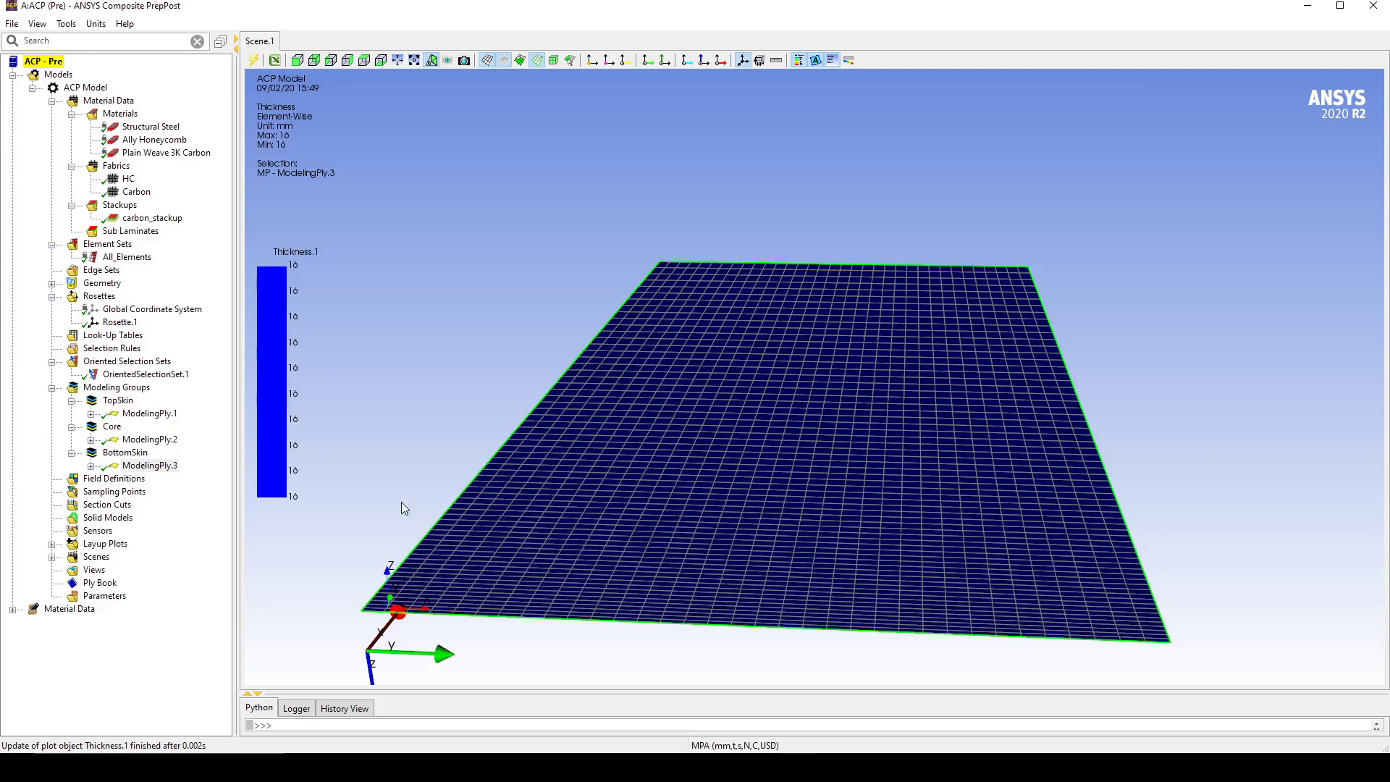
pyautogui.rightClick(110, 522)
pyautogui.click(177, 515)
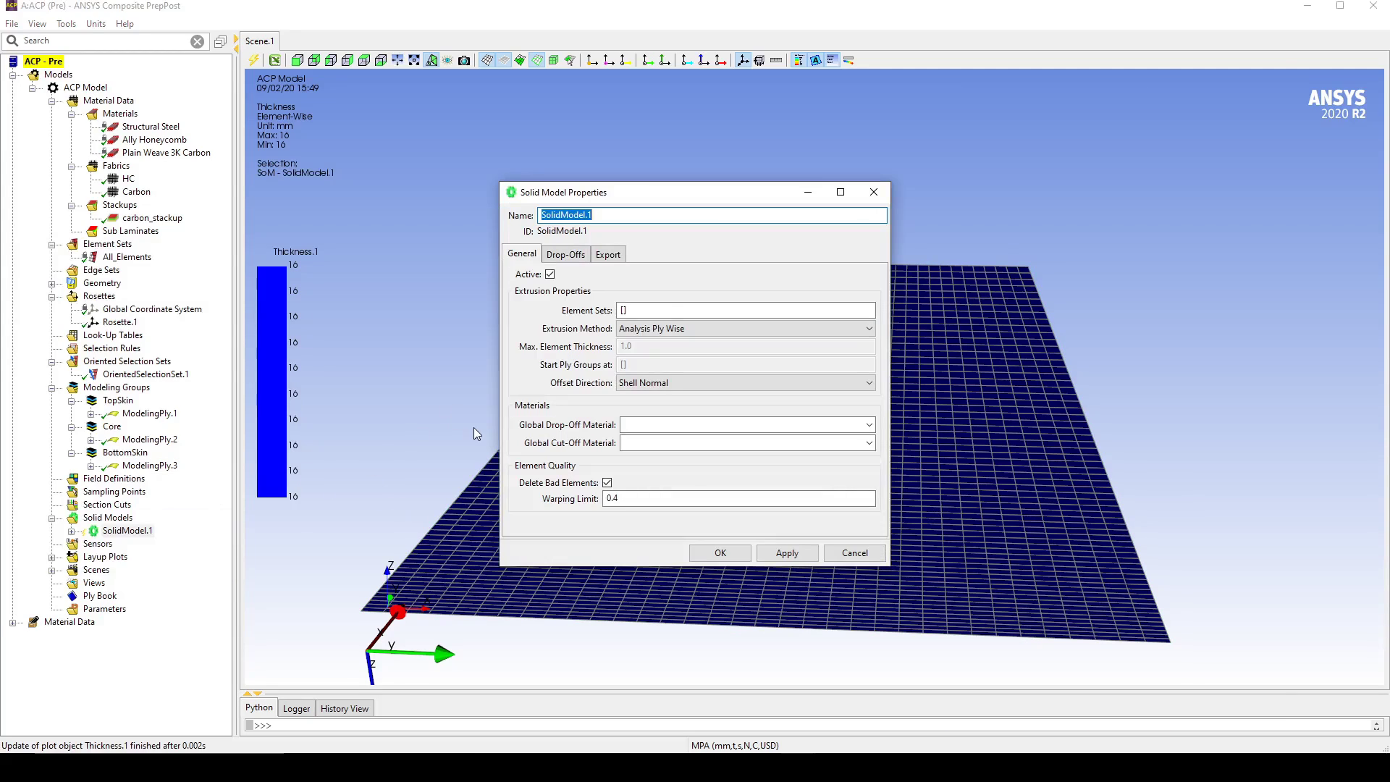
pyautogui.click(652, 310)
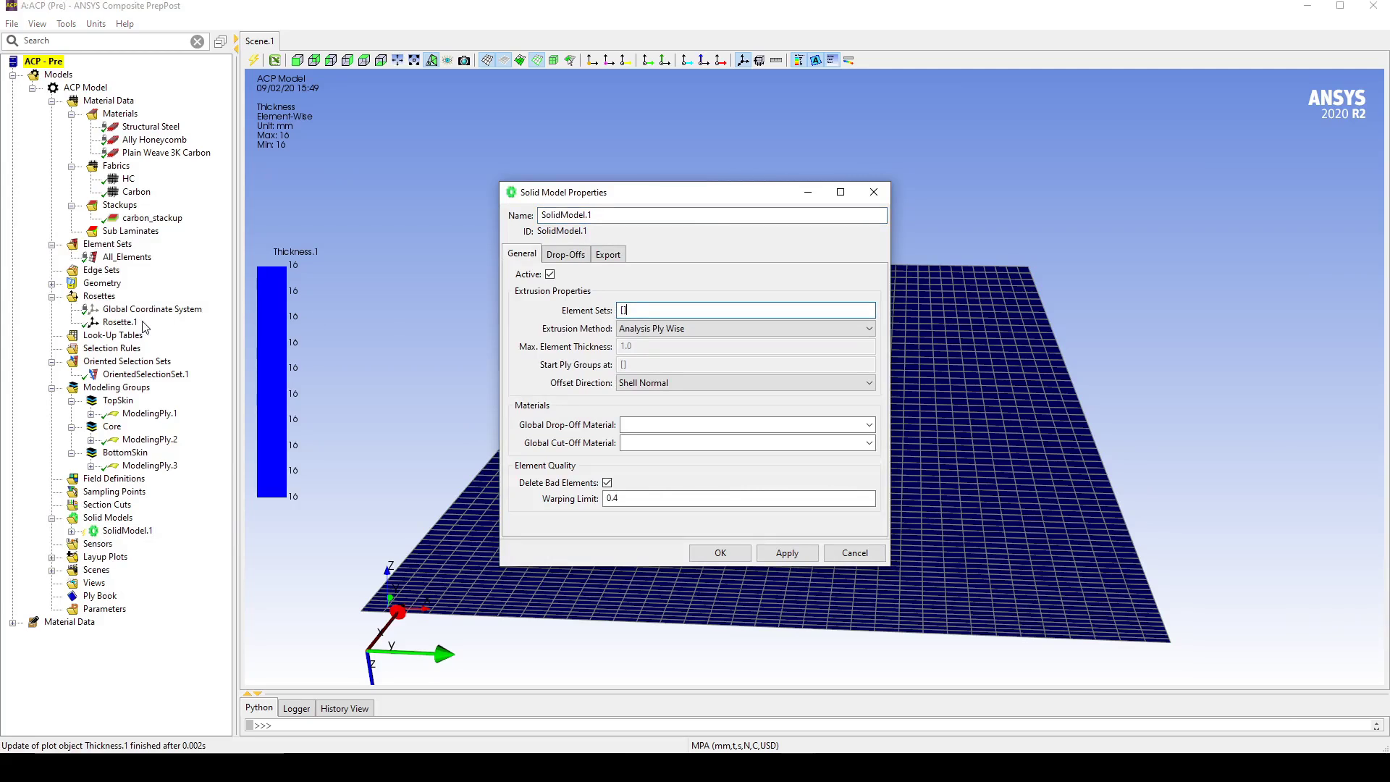
pyautogui.click(127, 258)
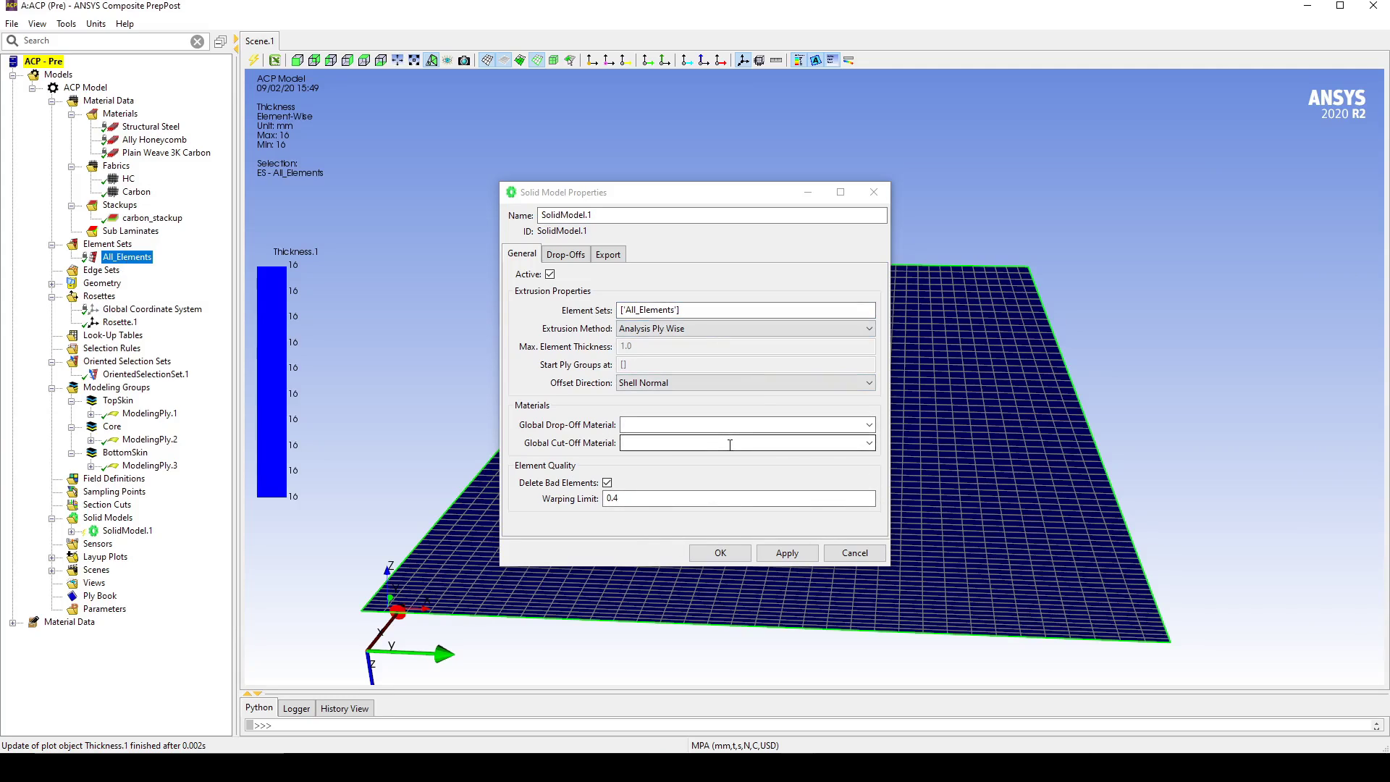
pyautogui.click(787, 553)
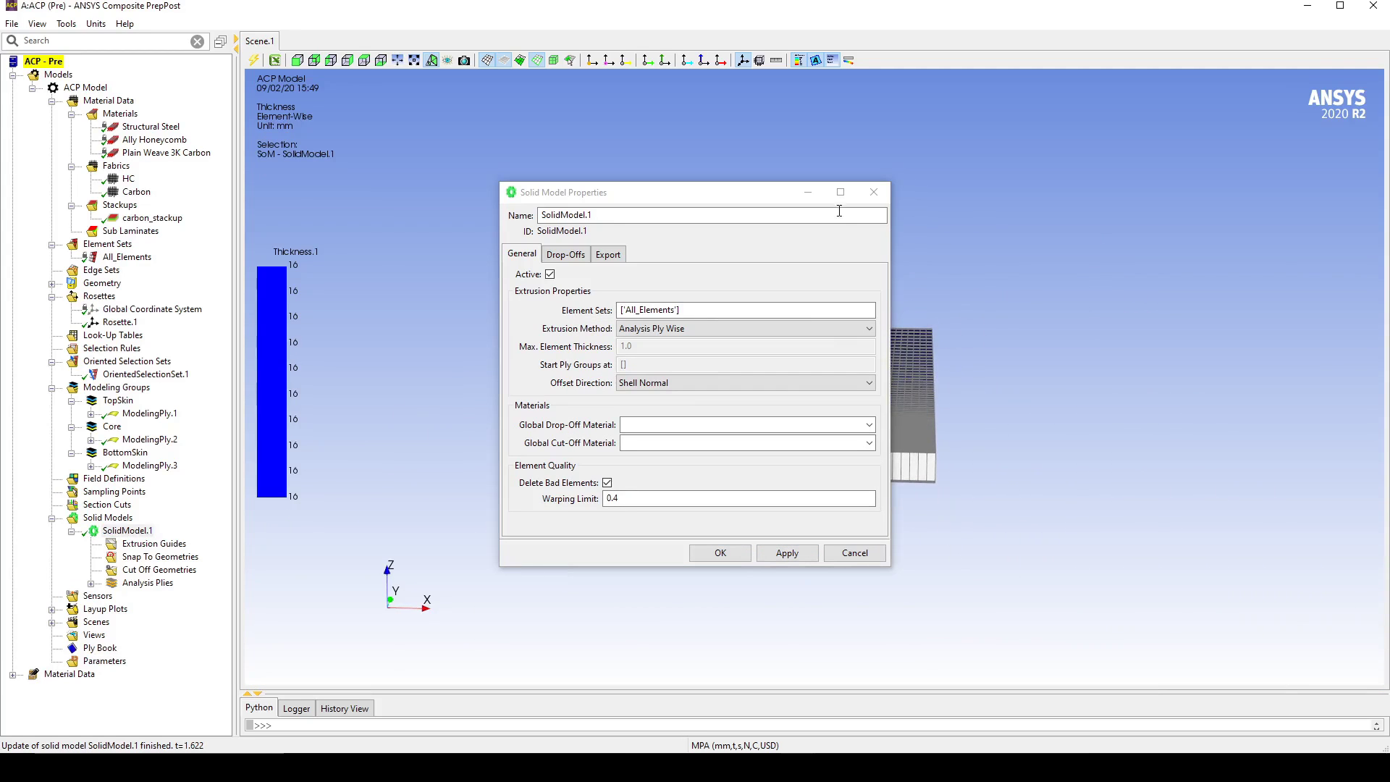
pyautogui.click(808, 192)
pyautogui.scroll(5, 739, 490)
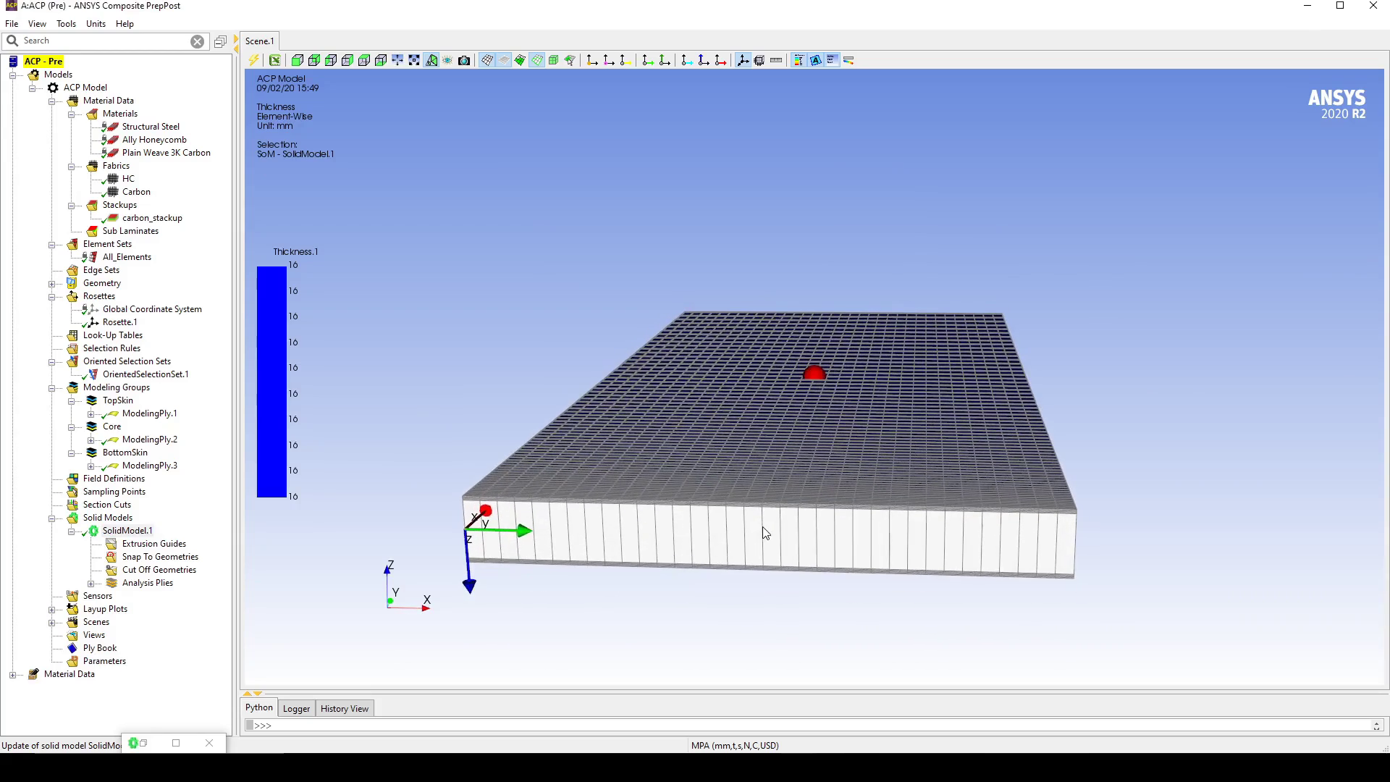
pyautogui.scroll(1, 767, 534)
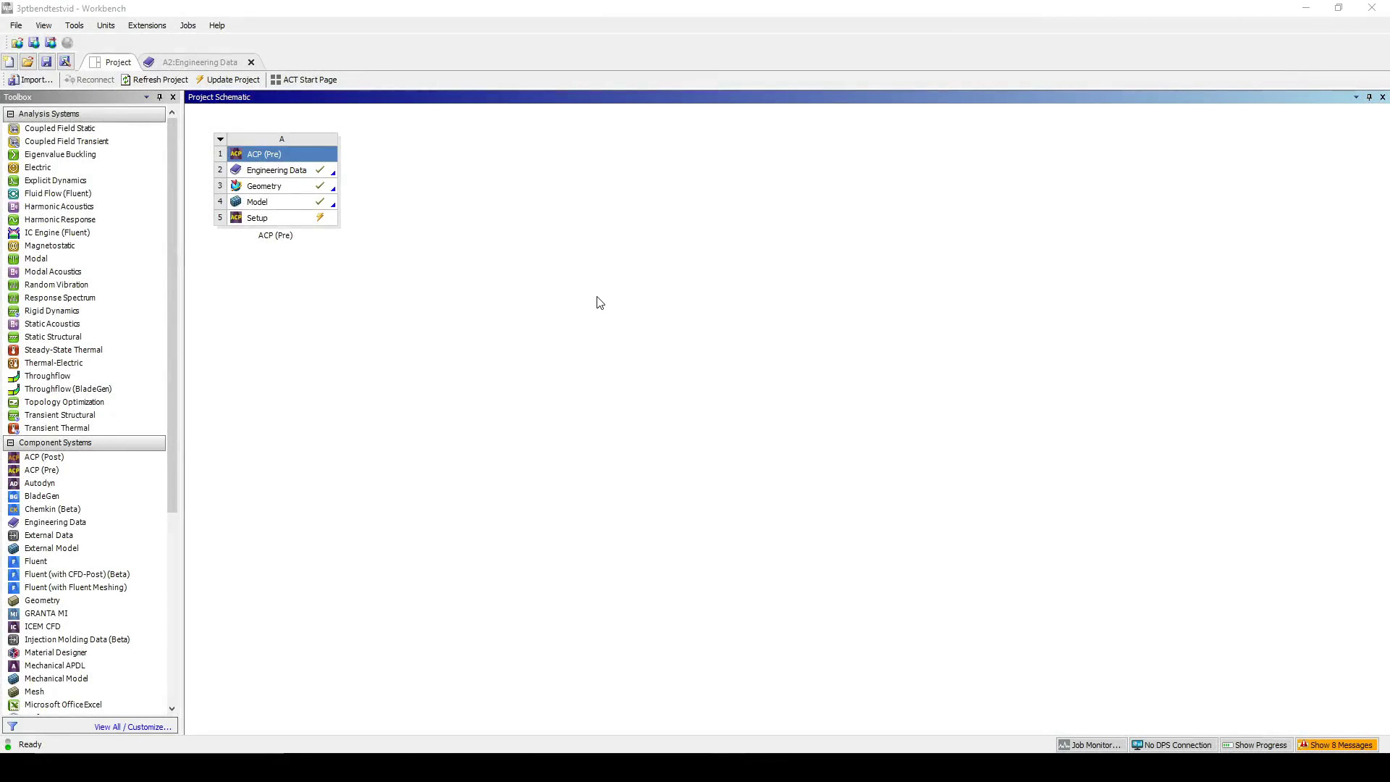
# - Add a Static Structural system fed by ACP's solid composite data and update the ACP setup
pyautogui.moveTo(62, 338); pyautogui.dragTo(475, 168)
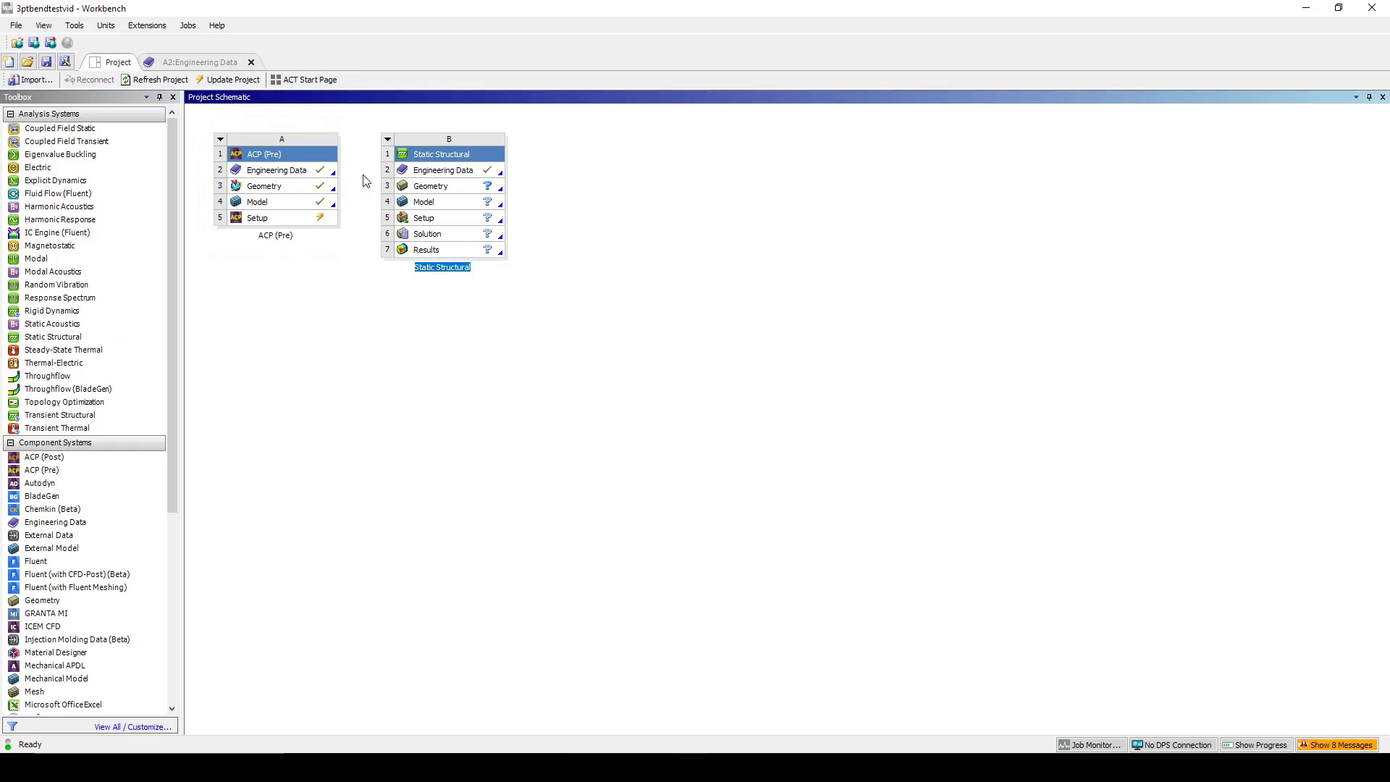
pyautogui.moveTo(261, 225); pyautogui.dragTo(444, 211)
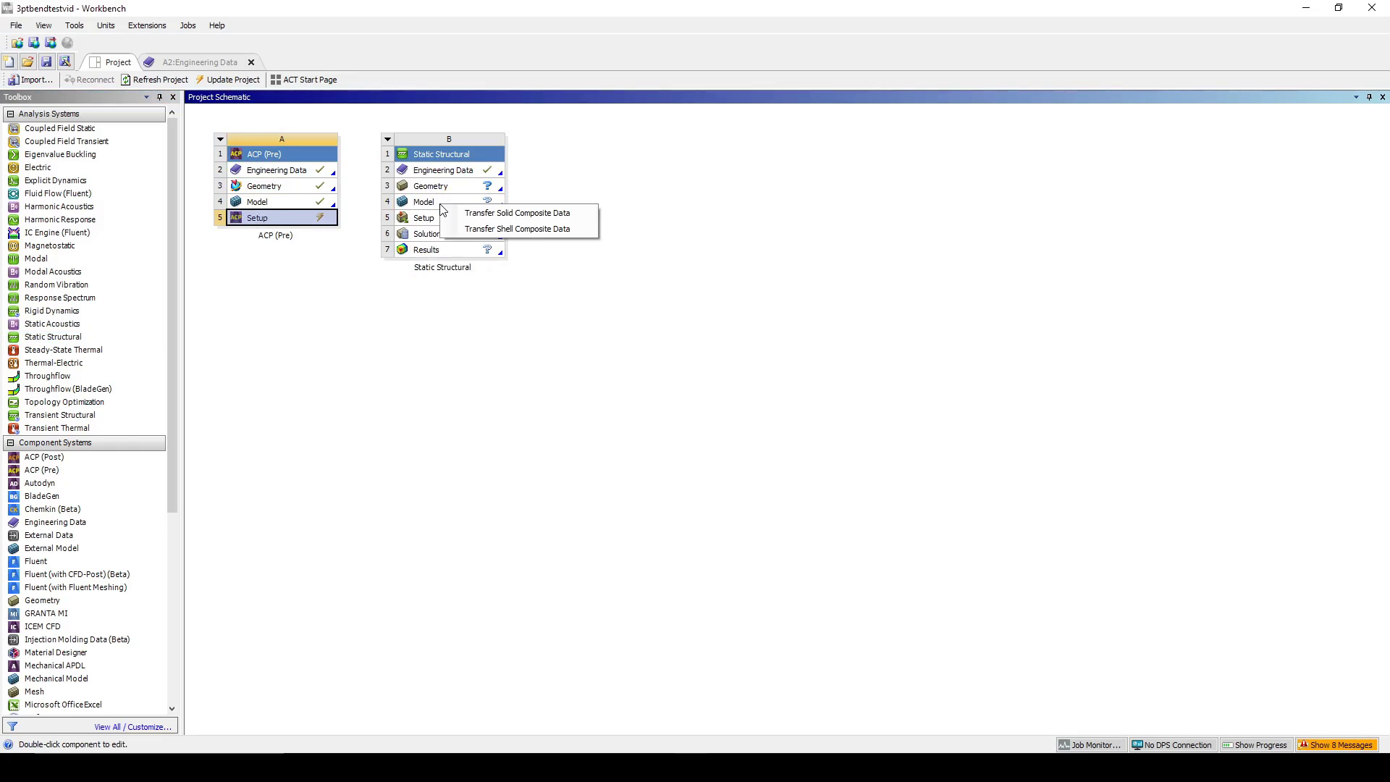
pyautogui.click(493, 217)
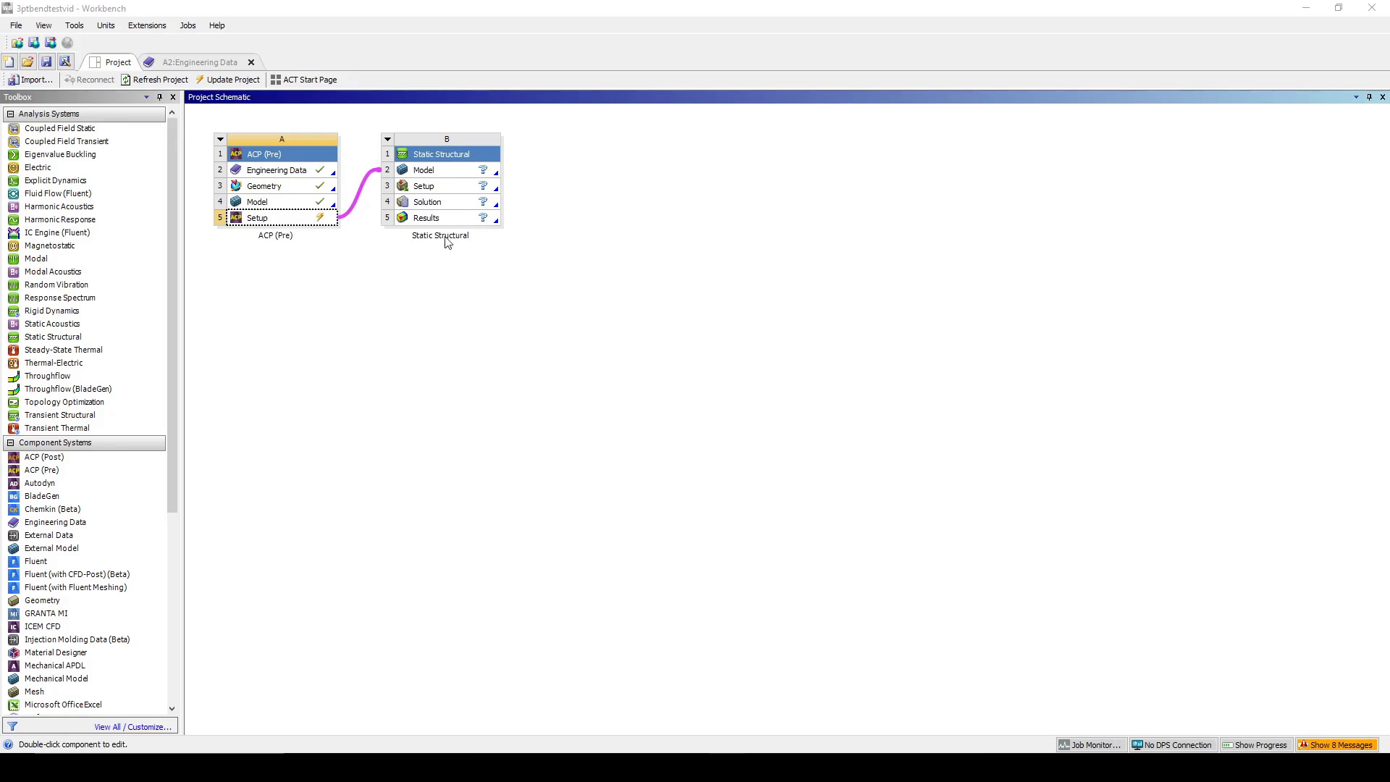
pyautogui.rightClick(280, 218)
pyautogui.click(361, 312)
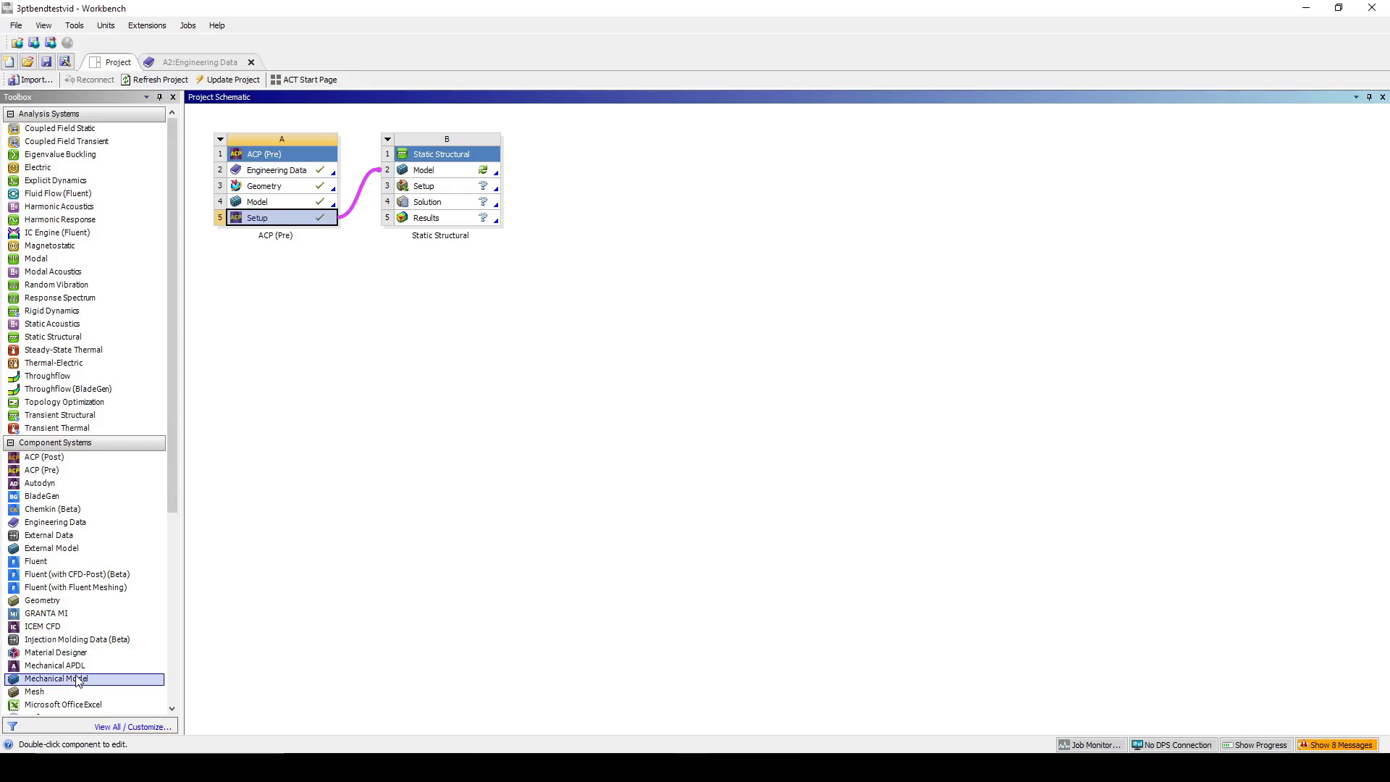
# - Add a Mechanical Model system and import Support_Assembly.prt as its geometry
pyautogui.moveTo(72, 678); pyautogui.dragTo(314, 263)
pyautogui.click(453, 371)
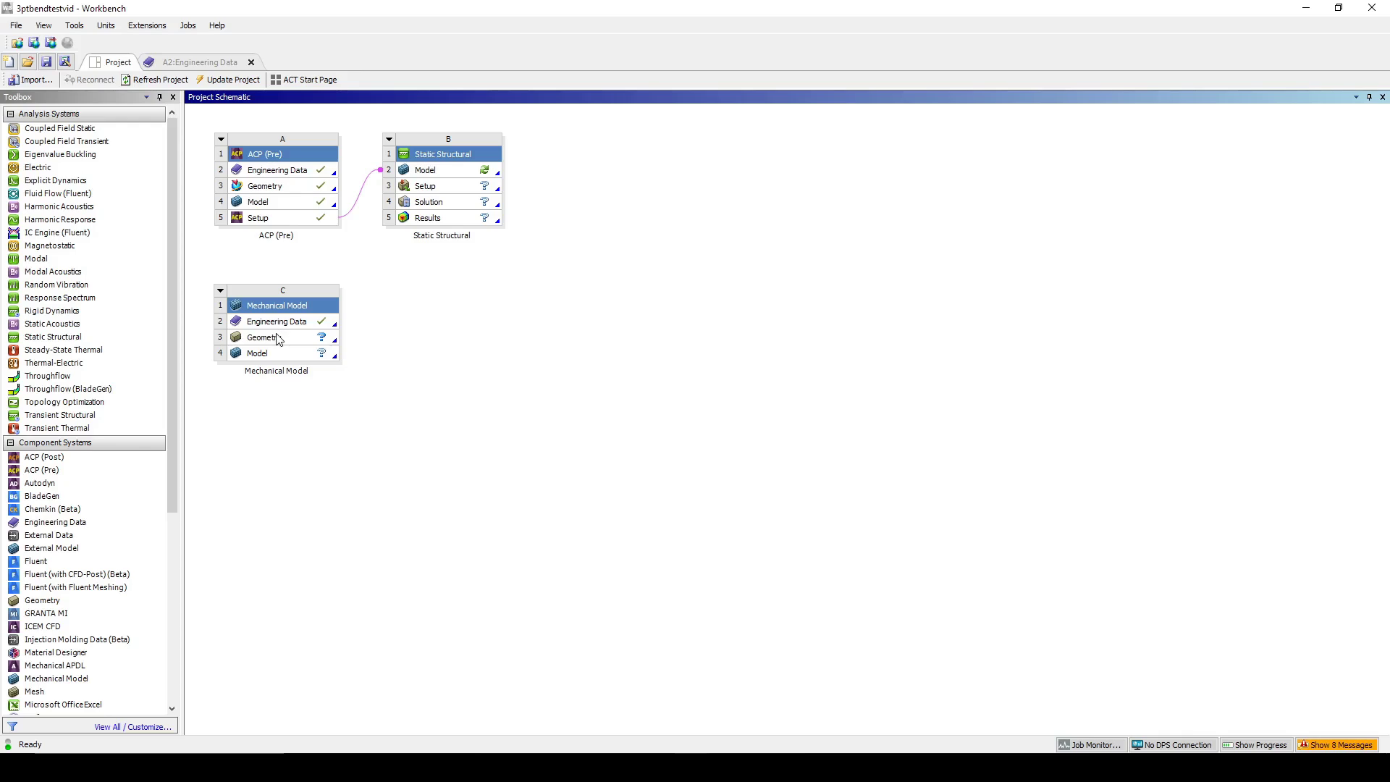
pyautogui.click(277, 339)
pyautogui.rightClick(276, 338)
pyautogui.moveTo(390, 388)
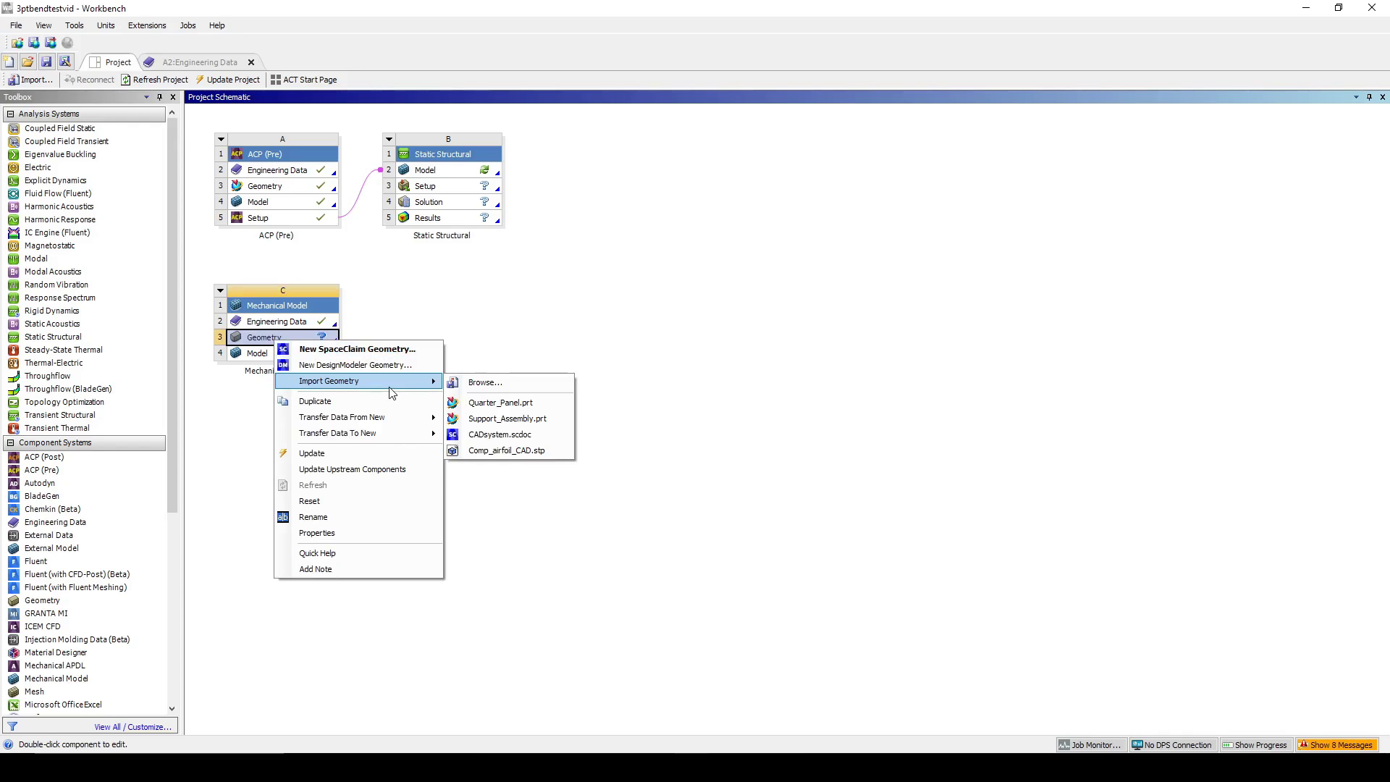
pyautogui.click(522, 420)
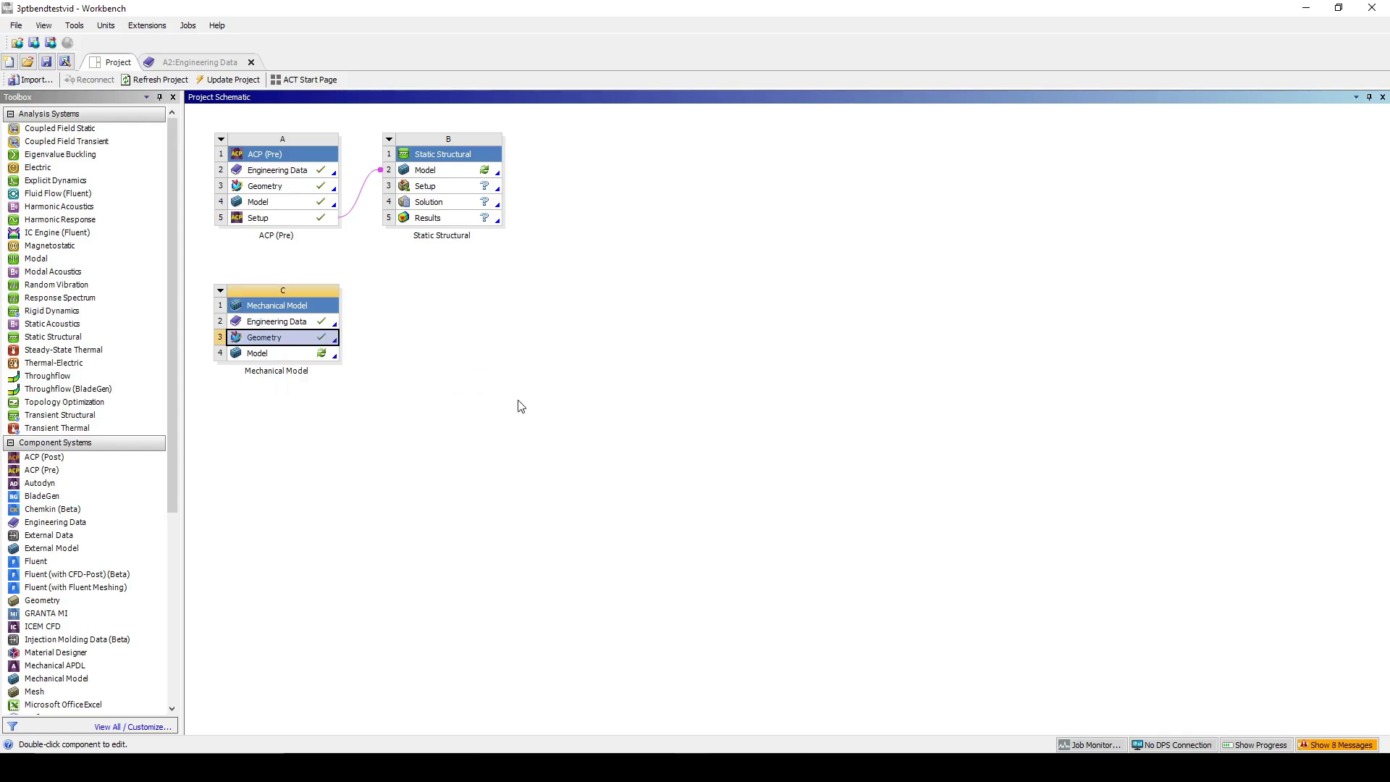
# - Open the model in Mechanical and enter the Support body's shell thickness
pyautogui.doubleClick(294, 354)
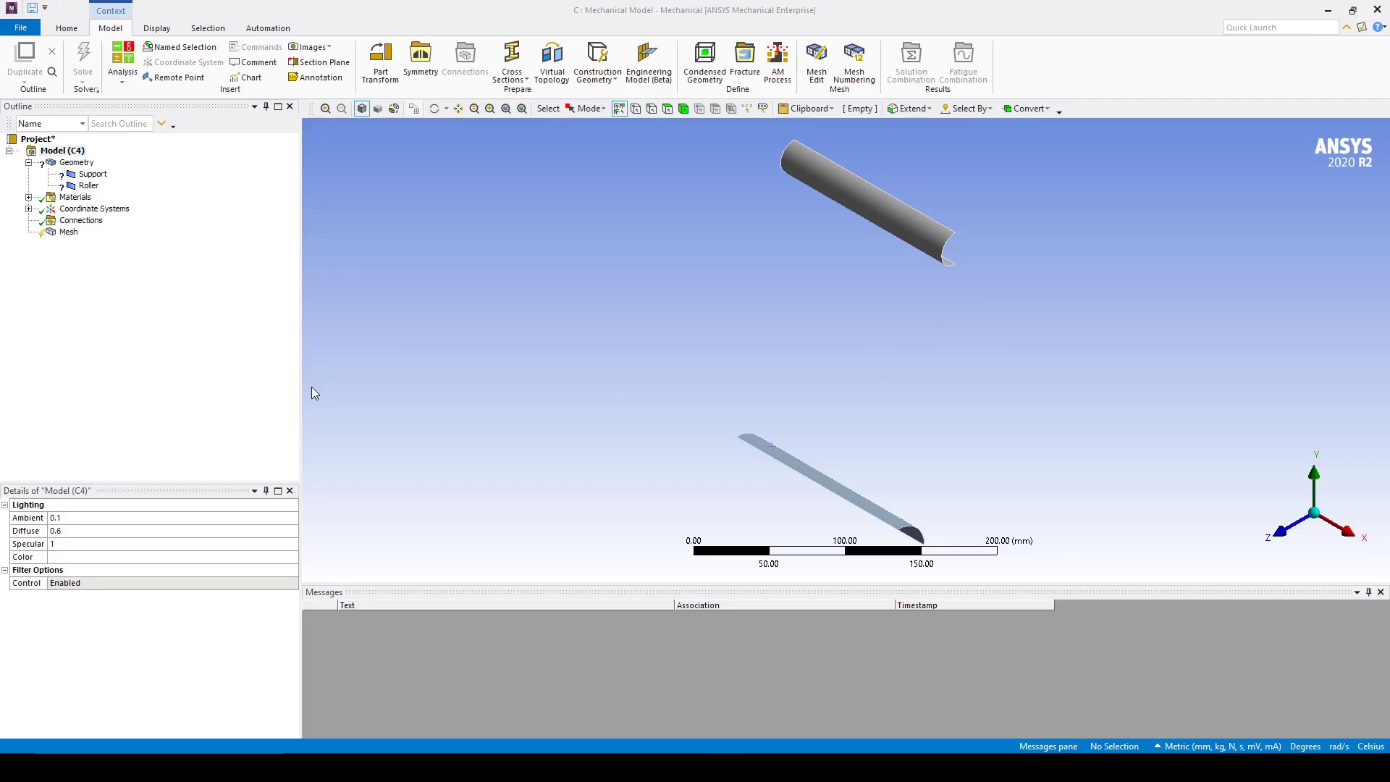
pyautogui.moveTo(846, 403); pyautogui.dragTo(869, 255, button='middle')
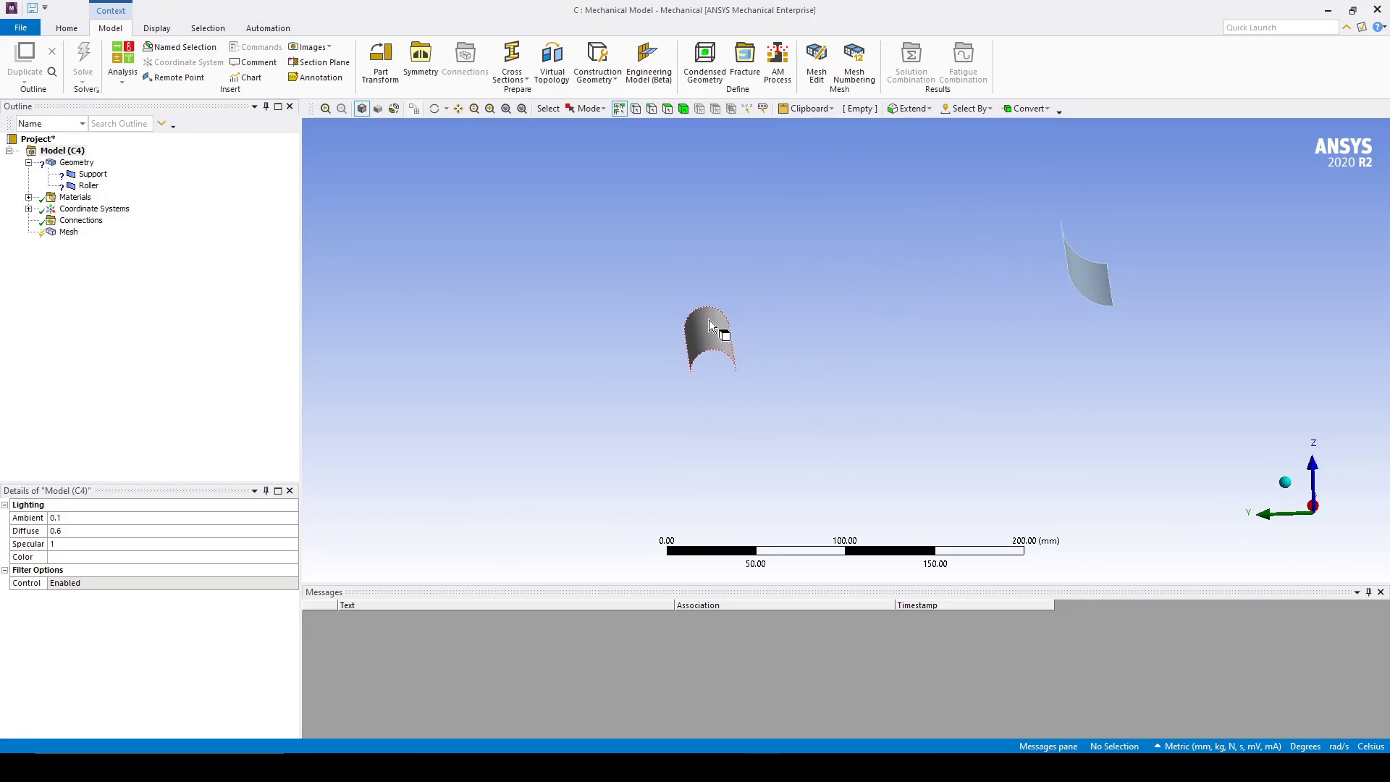
pyautogui.moveTo(1094, 252); pyautogui.dragTo(1085, 255, button='middle')
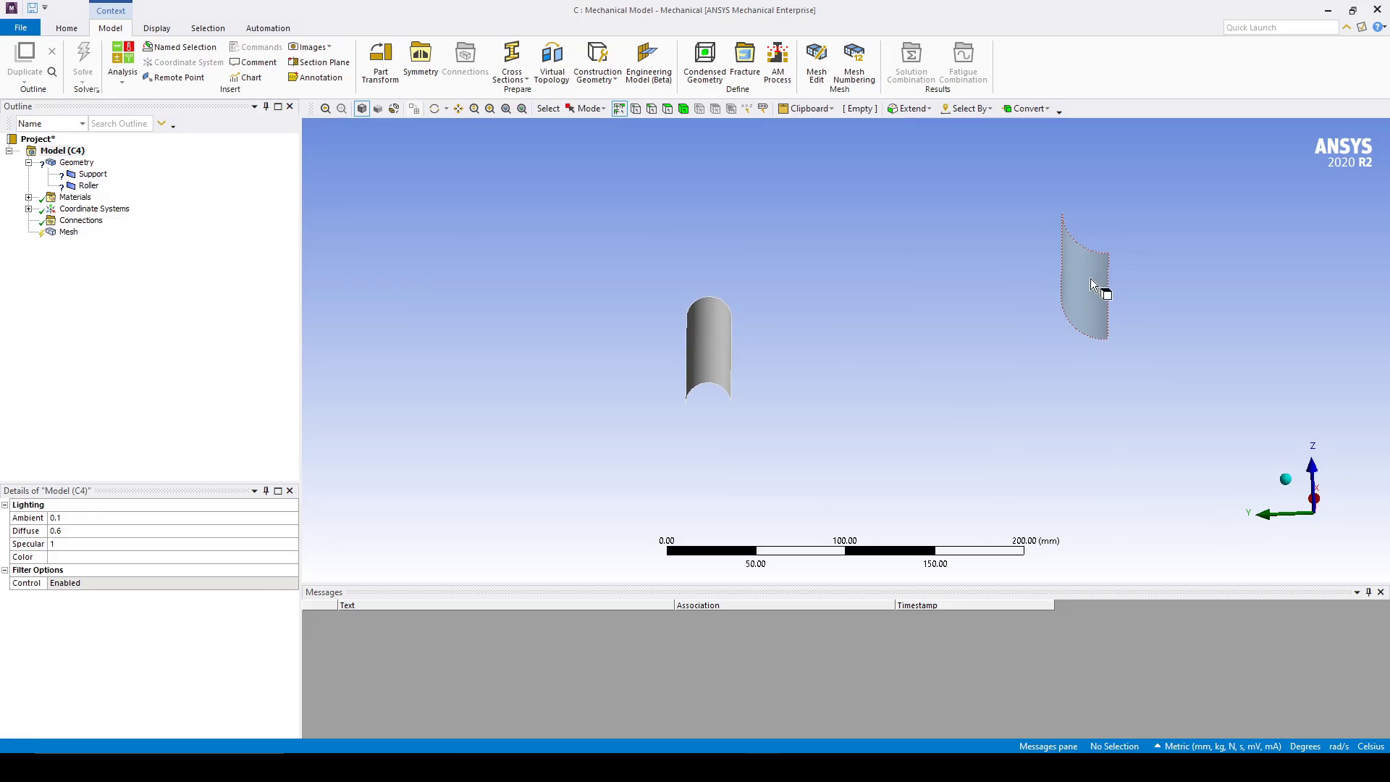
pyautogui.click(93, 175)
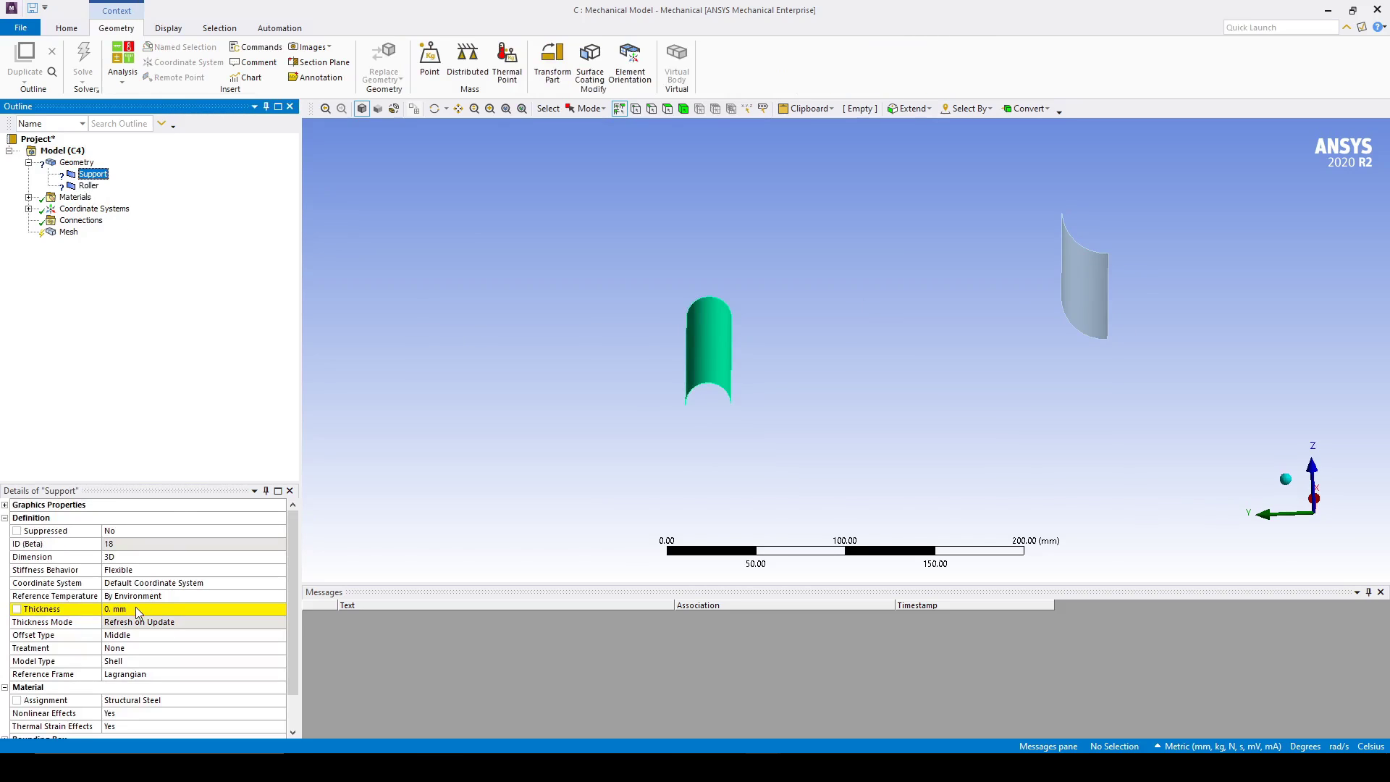
pyautogui.click(136, 609)
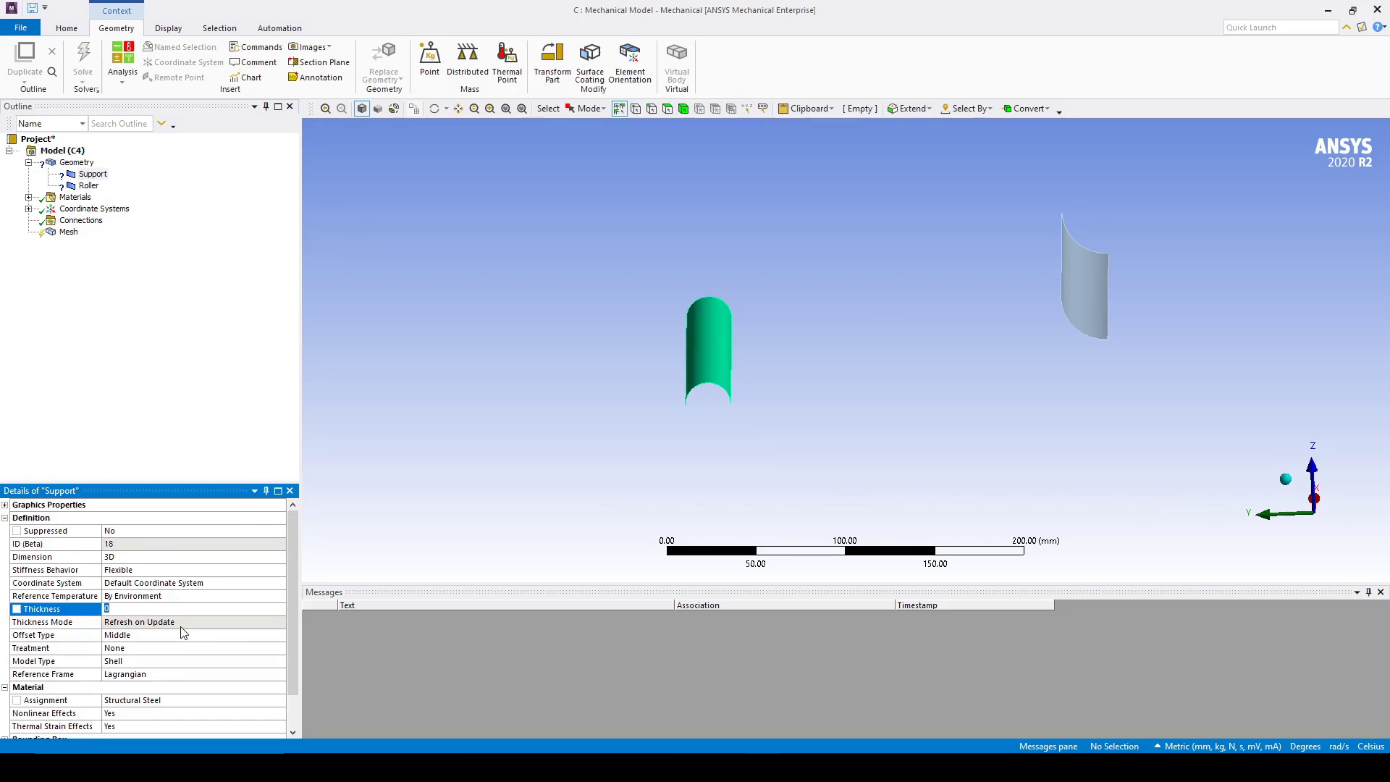
pyautogui.press('Return')
# - Set the Roller body's shell thickness to 1 mm
pyautogui.click(89, 186)
pyautogui.click(142, 608)
pyautogui.write('1')
pyautogui.press('Return')
pyautogui.moveTo(514, 388)
pyautogui.mouseDown(button='middle')
pyautogui.moveTo(553, 363)
pyautogui.moveTo(562, 385)
pyautogui.moveTo(535, 381)
pyautogui.mouseUp(button='middle')
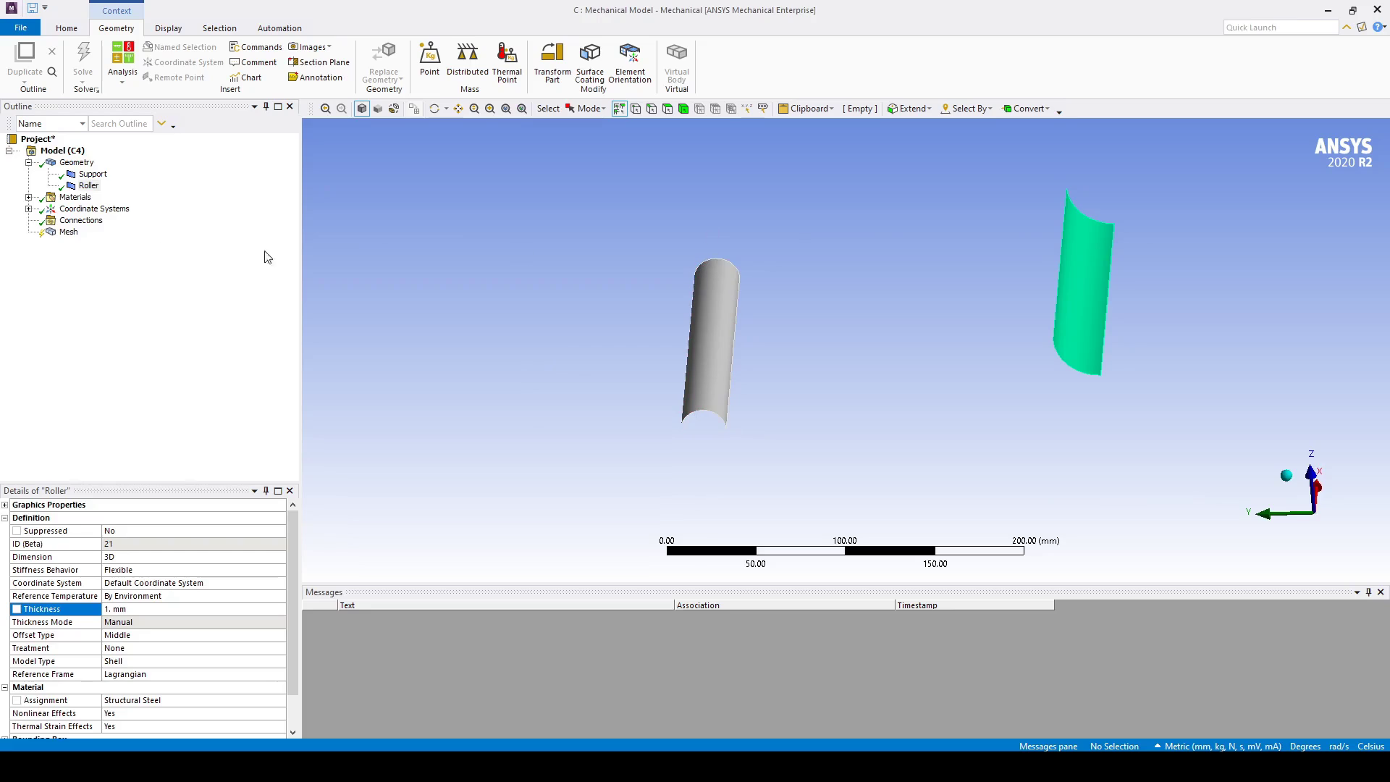
# - Insert an edge sizing control on the cylinder's top and bottom curved edges
pyautogui.rightClick(68, 232)
pyautogui.moveTo(145, 240)
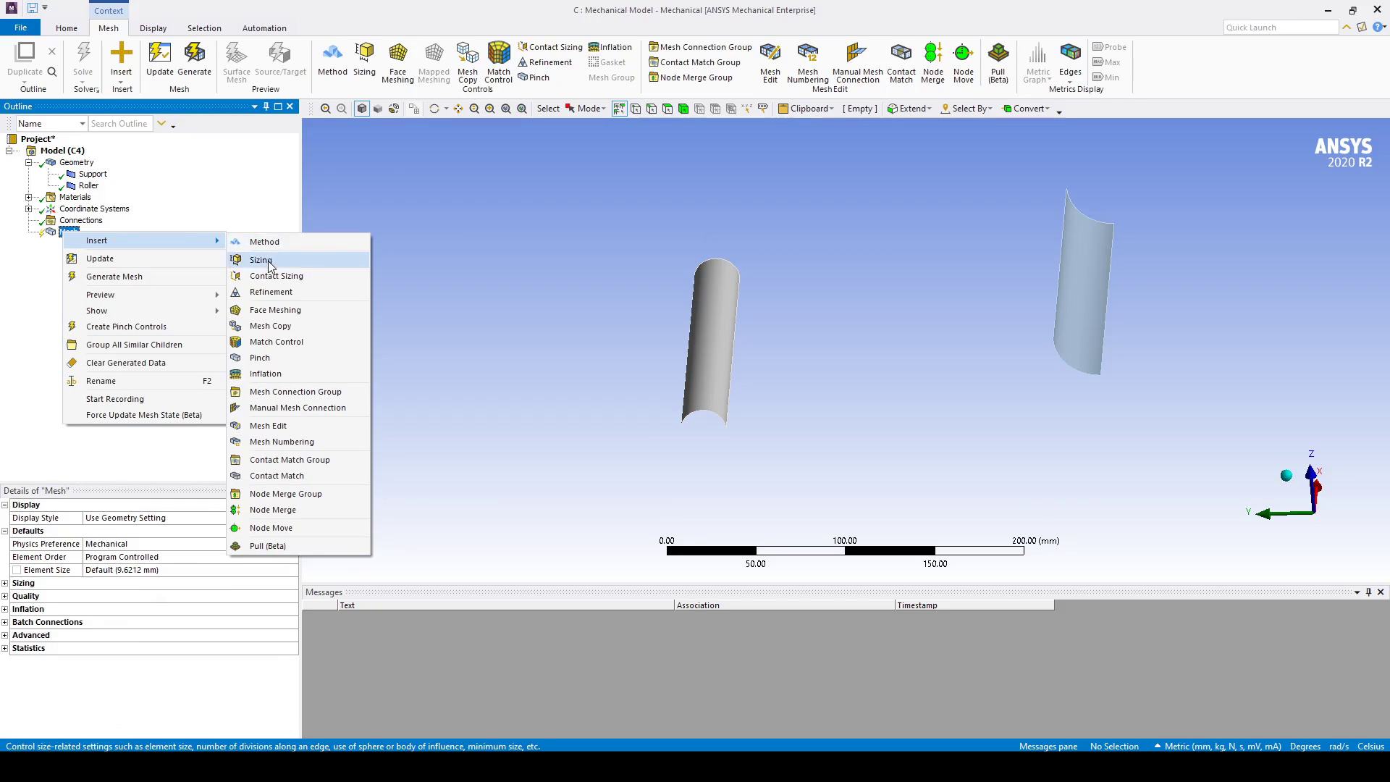
pyautogui.click(262, 260)
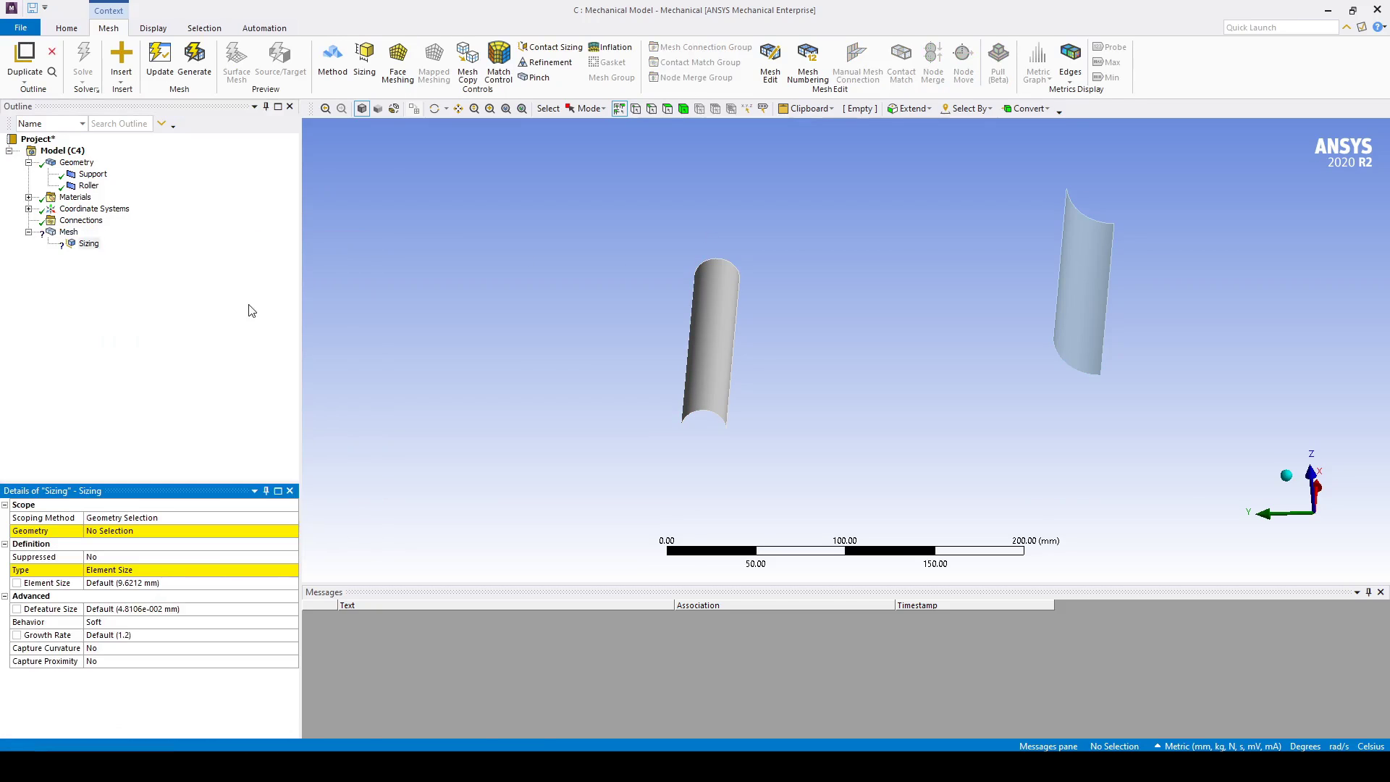
pyautogui.click(651, 109)
pyautogui.click(706, 413)
pyautogui.moveTo(706, 413); pyautogui.dragTo(811, 438, button='middle')
pyautogui.keyDown('ctrl'); pyautogui.click(722, 193); pyautogui.keyUp('ctrl')
pyautogui.moveTo(828, 378); pyautogui.dragTo(823, 342, button='middle')
pyautogui.click(109, 531)
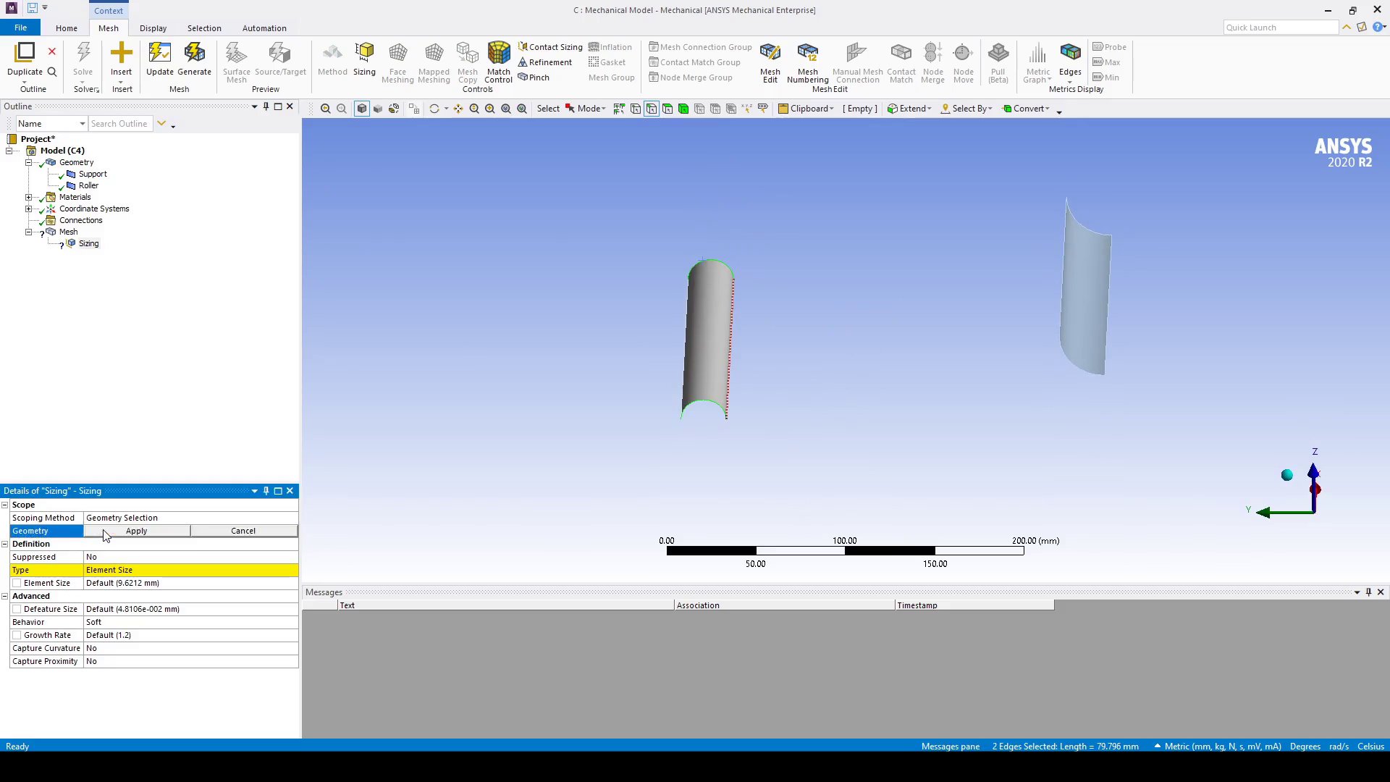
pyautogui.click(102, 531)
# - Set the edge sizing to 1.0 mm elements with a bias factor of 4.0
pyautogui.click(147, 583)
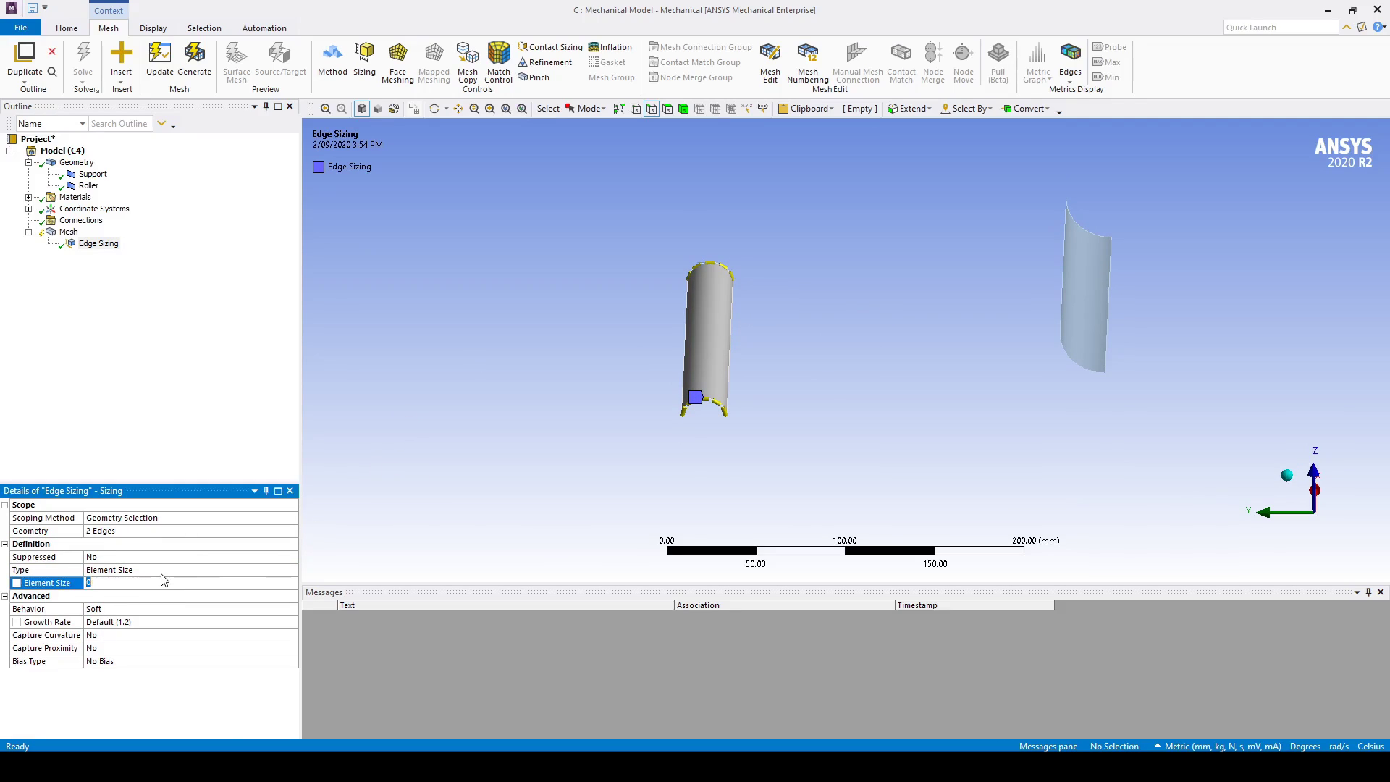
pyautogui.write('1')
pyautogui.press('Return')
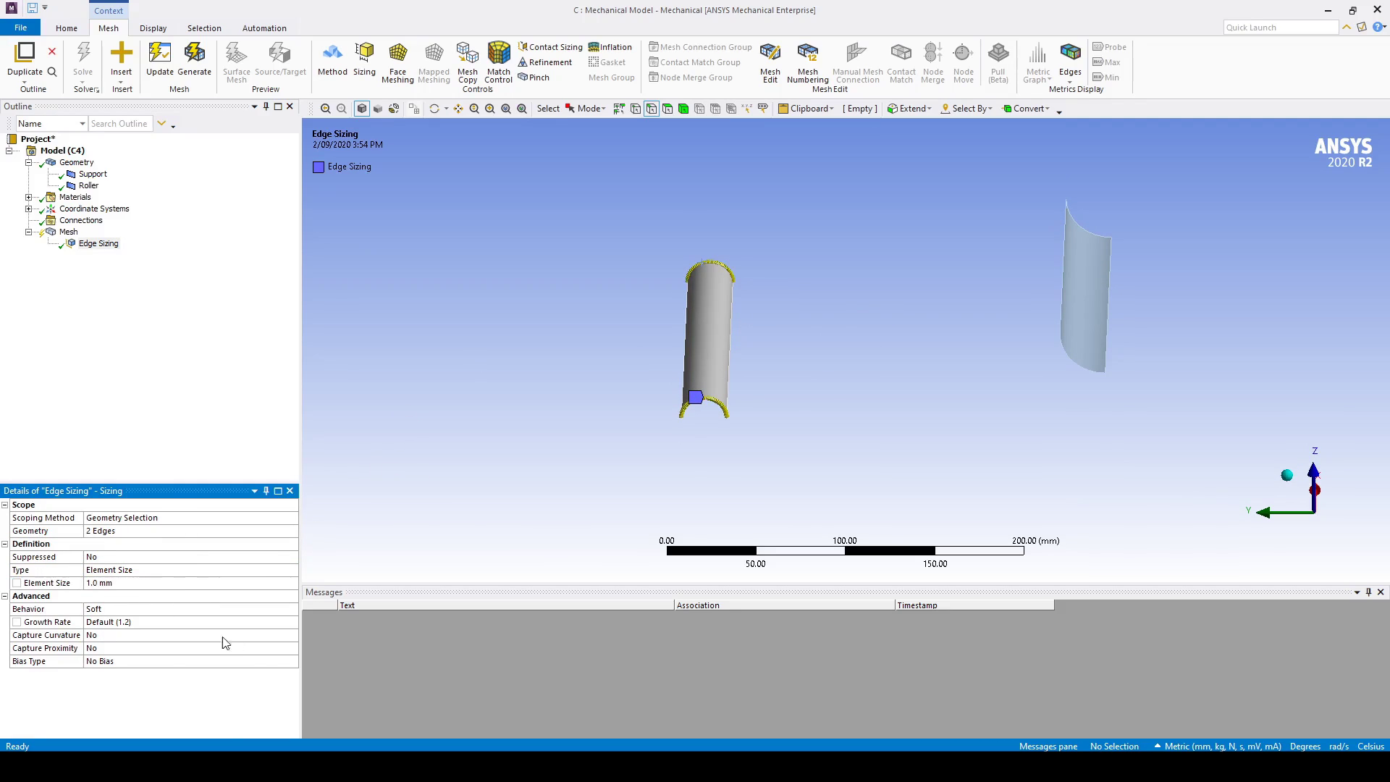
pyautogui.click(294, 661)
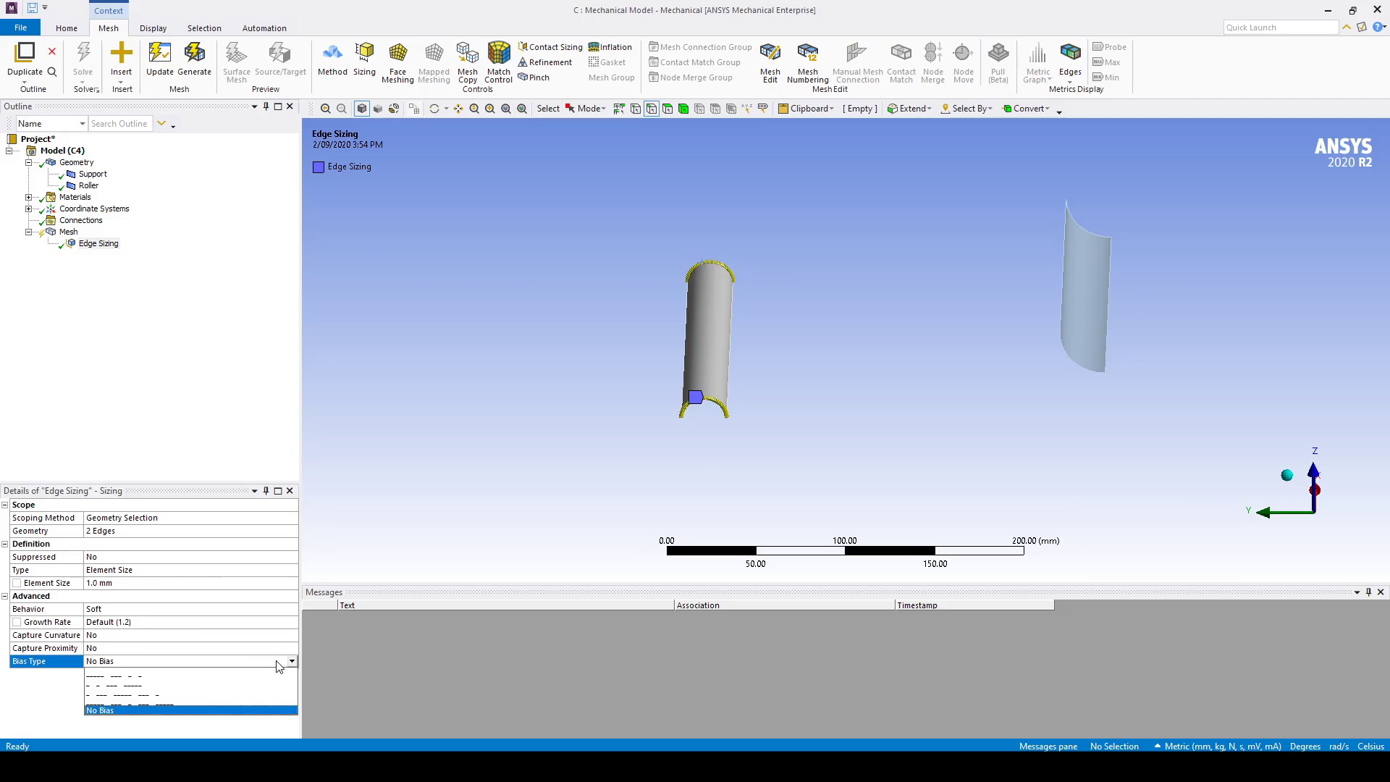
pyautogui.click(242, 700)
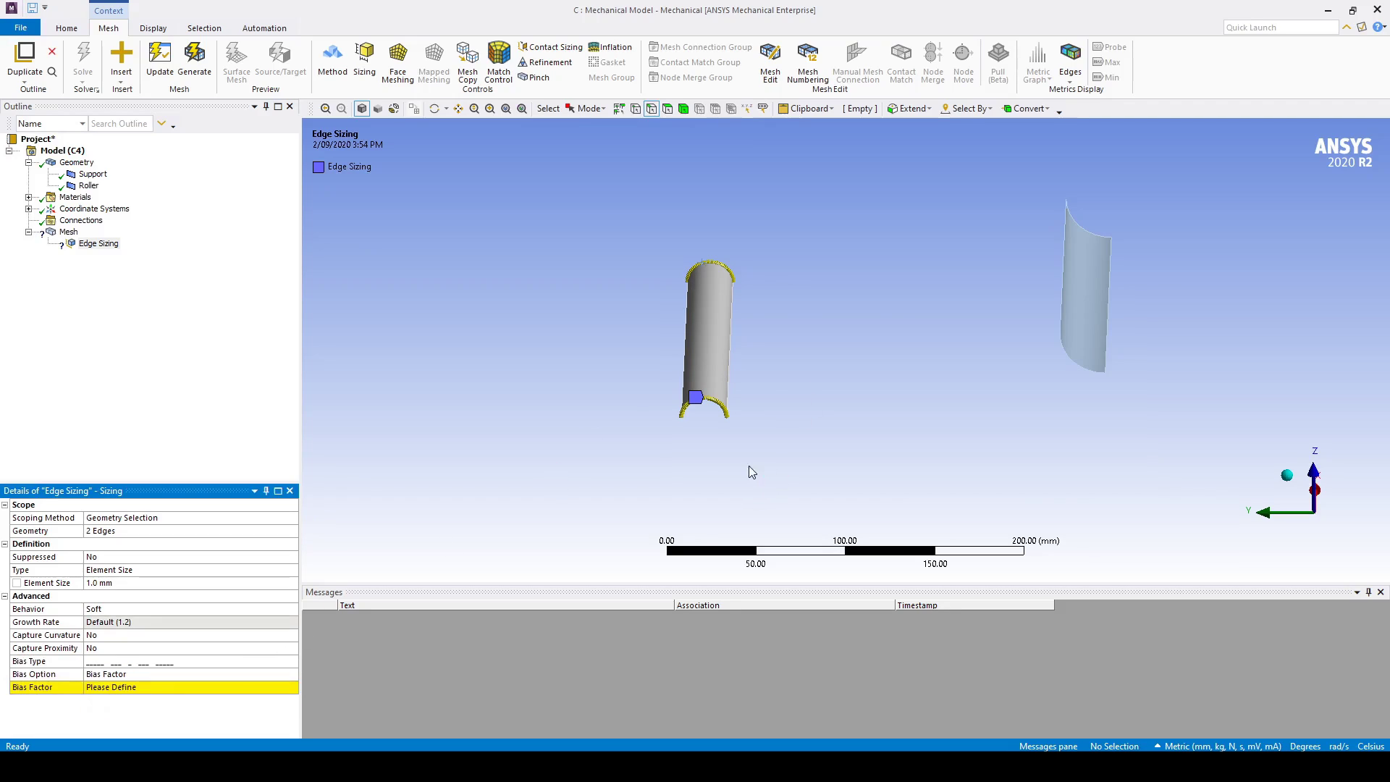
pyautogui.click(120, 687)
pyautogui.write('4')
pyautogui.press('Return')
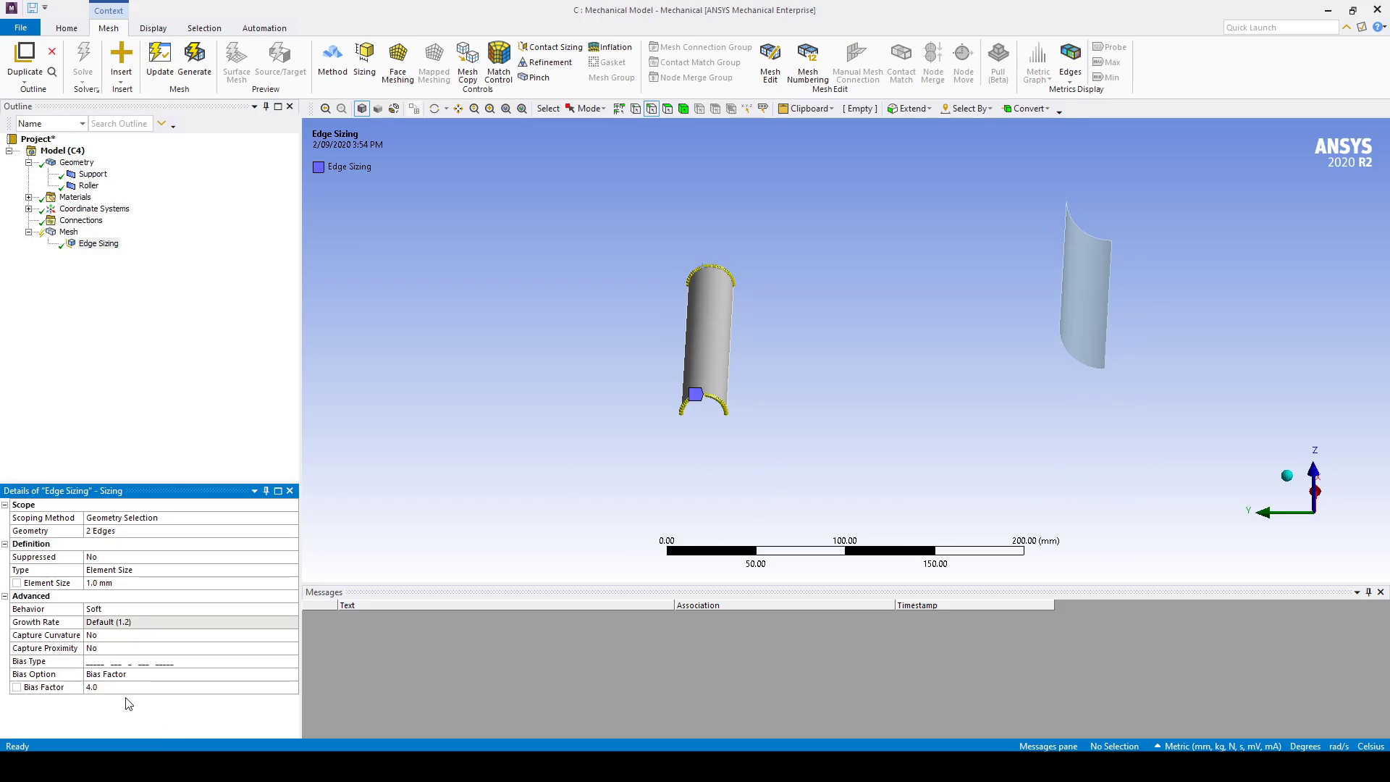
pyautogui.scroll(10, 632, 396)
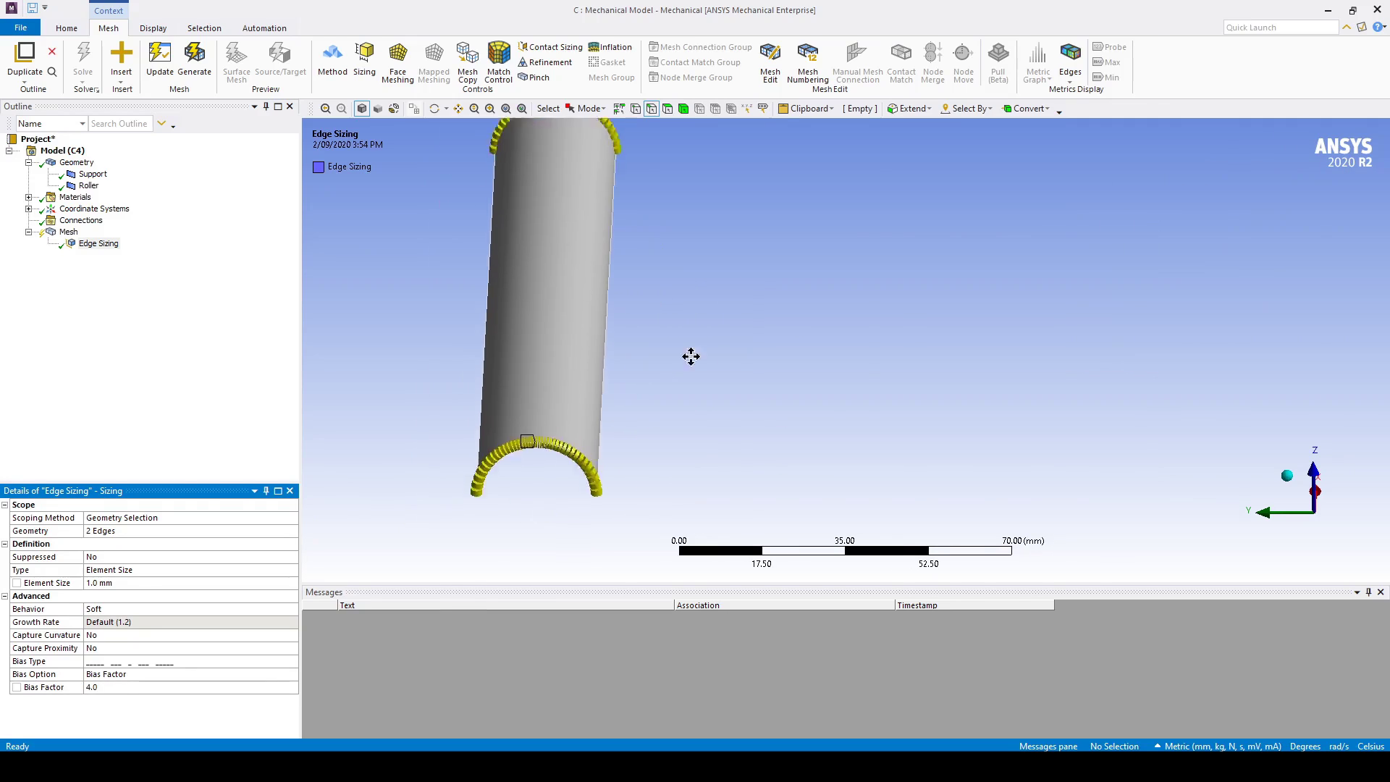
pyautogui.scroll(6, 706, 401)
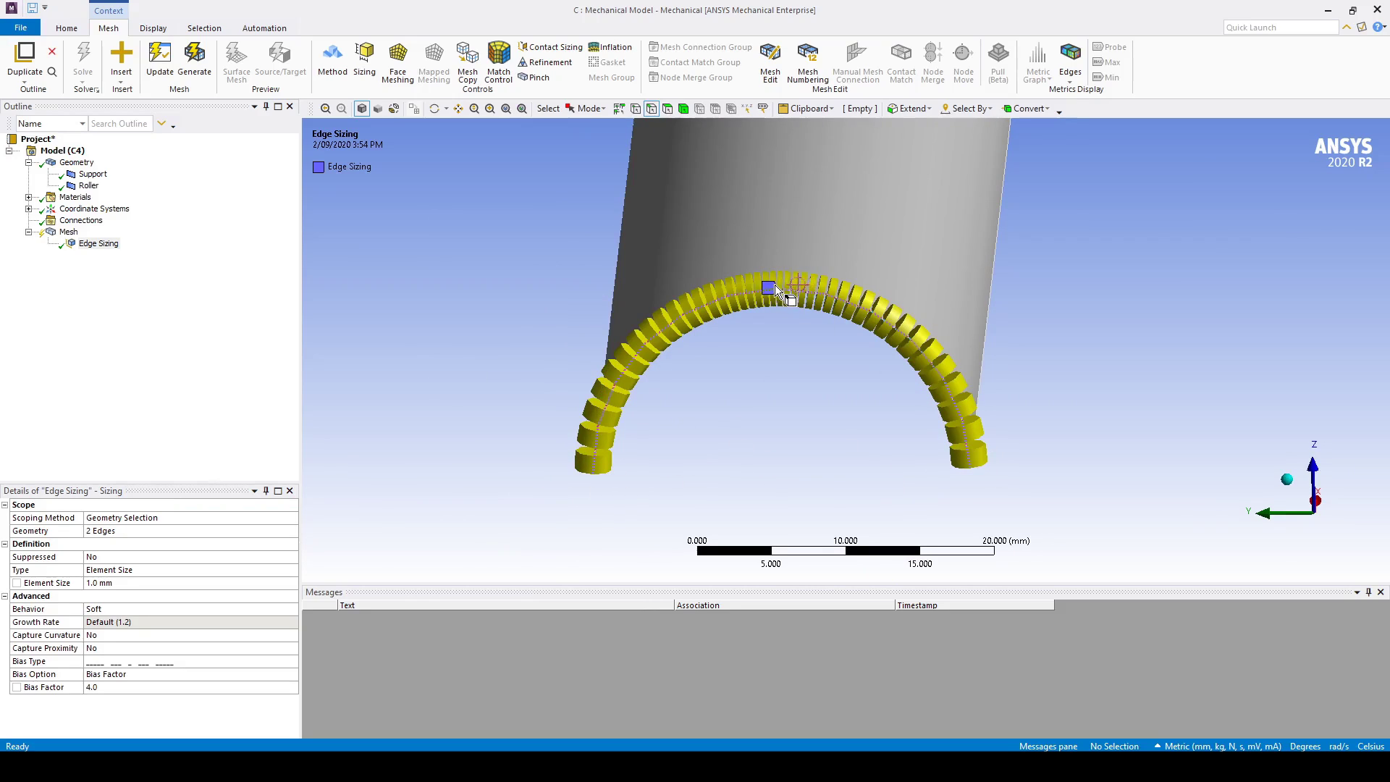
pyautogui.scroll(-4, 785, 288)
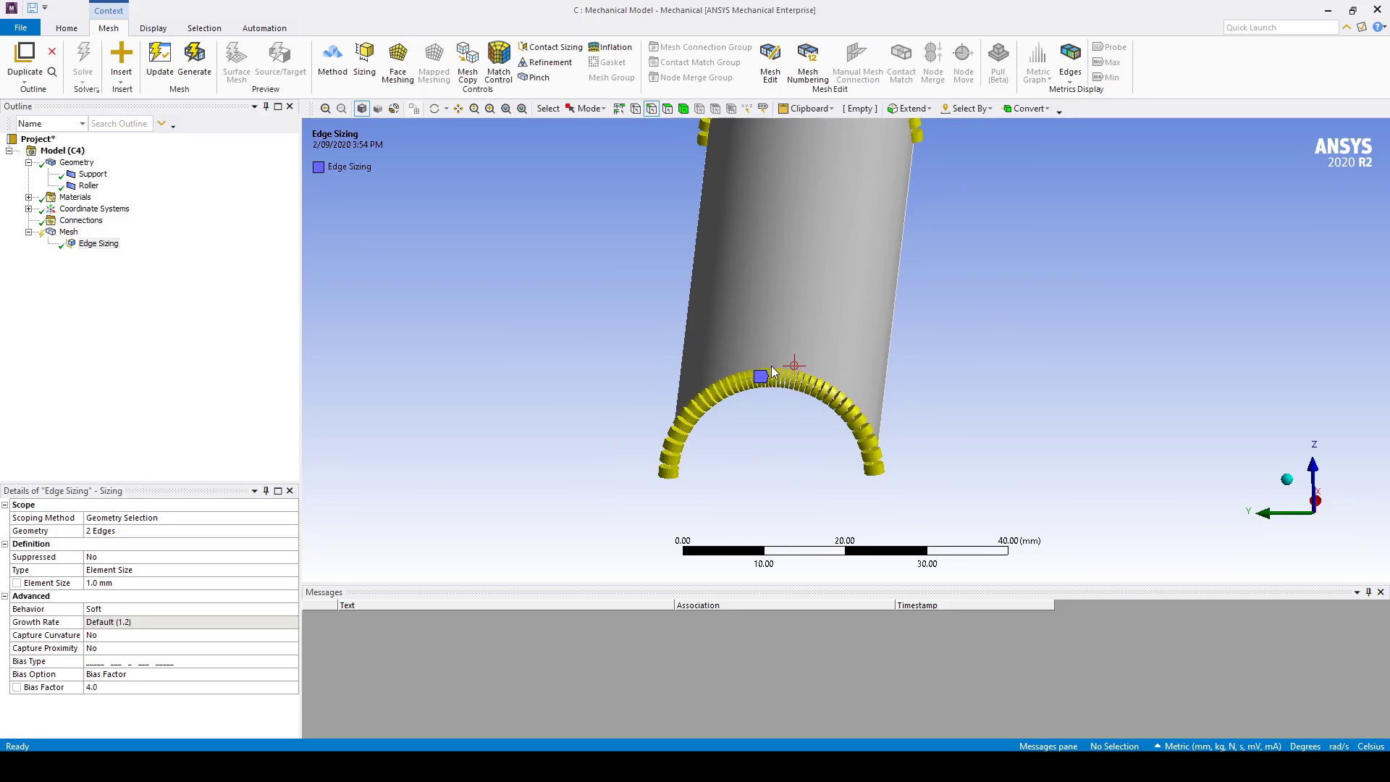
pyautogui.scroll(-1, 753, 340)
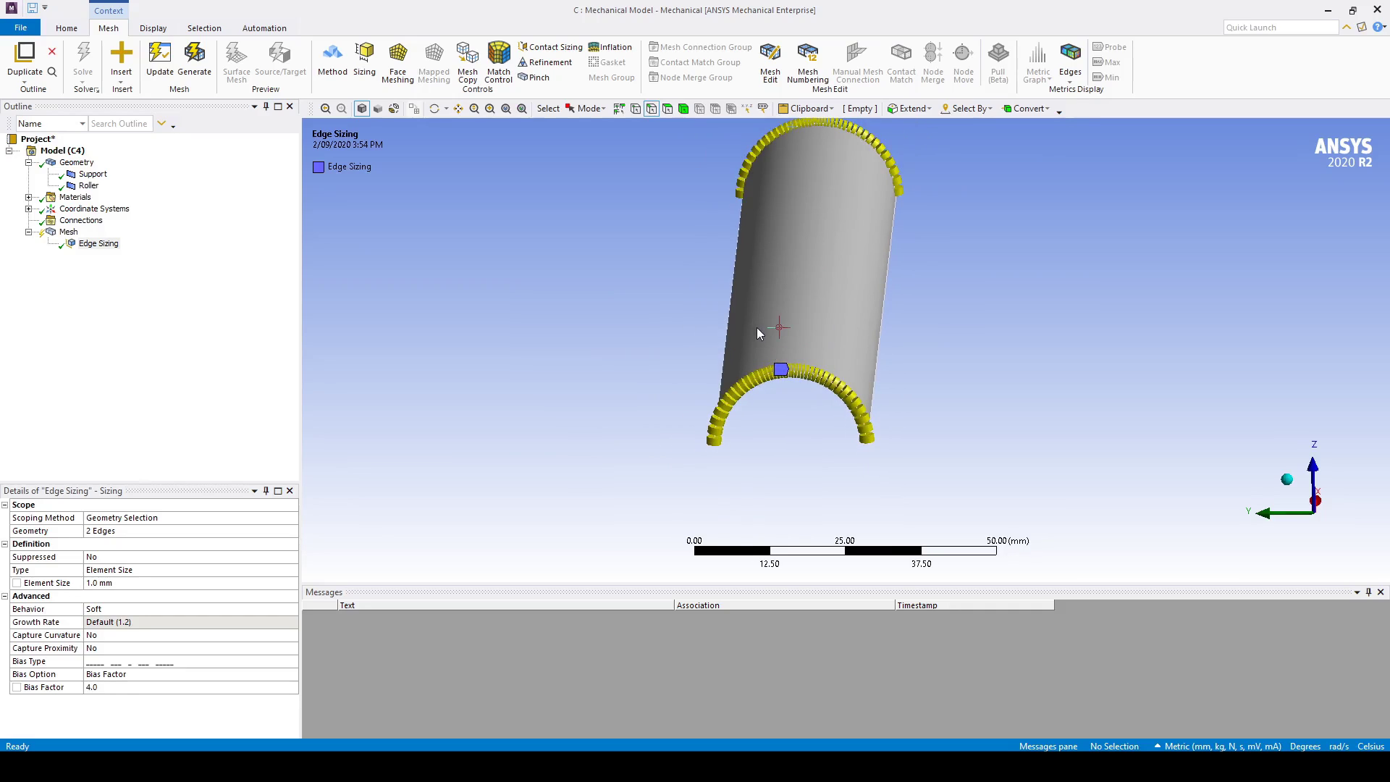
pyautogui.moveTo(758, 327); pyautogui.dragTo(715, 324, button='middle')
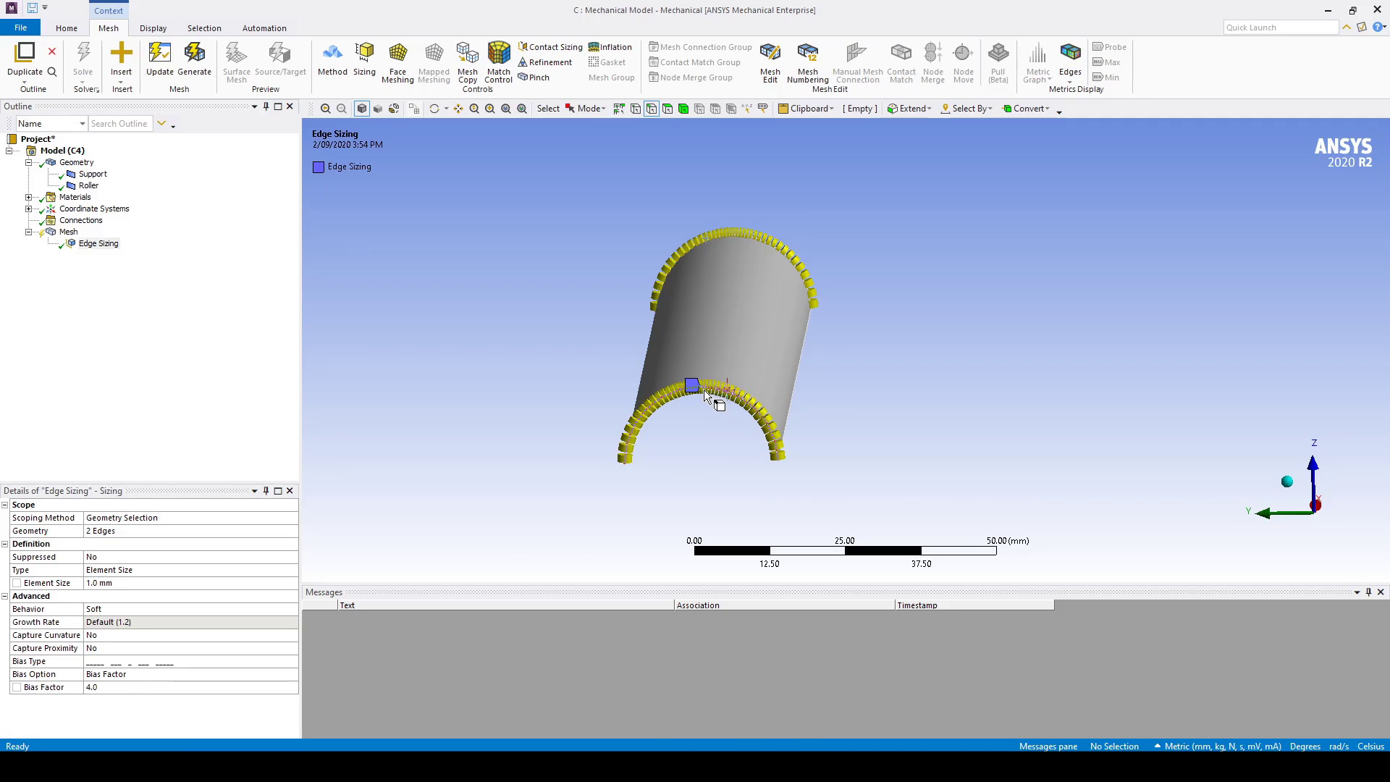
pyautogui.scroll(3, 605, 369)
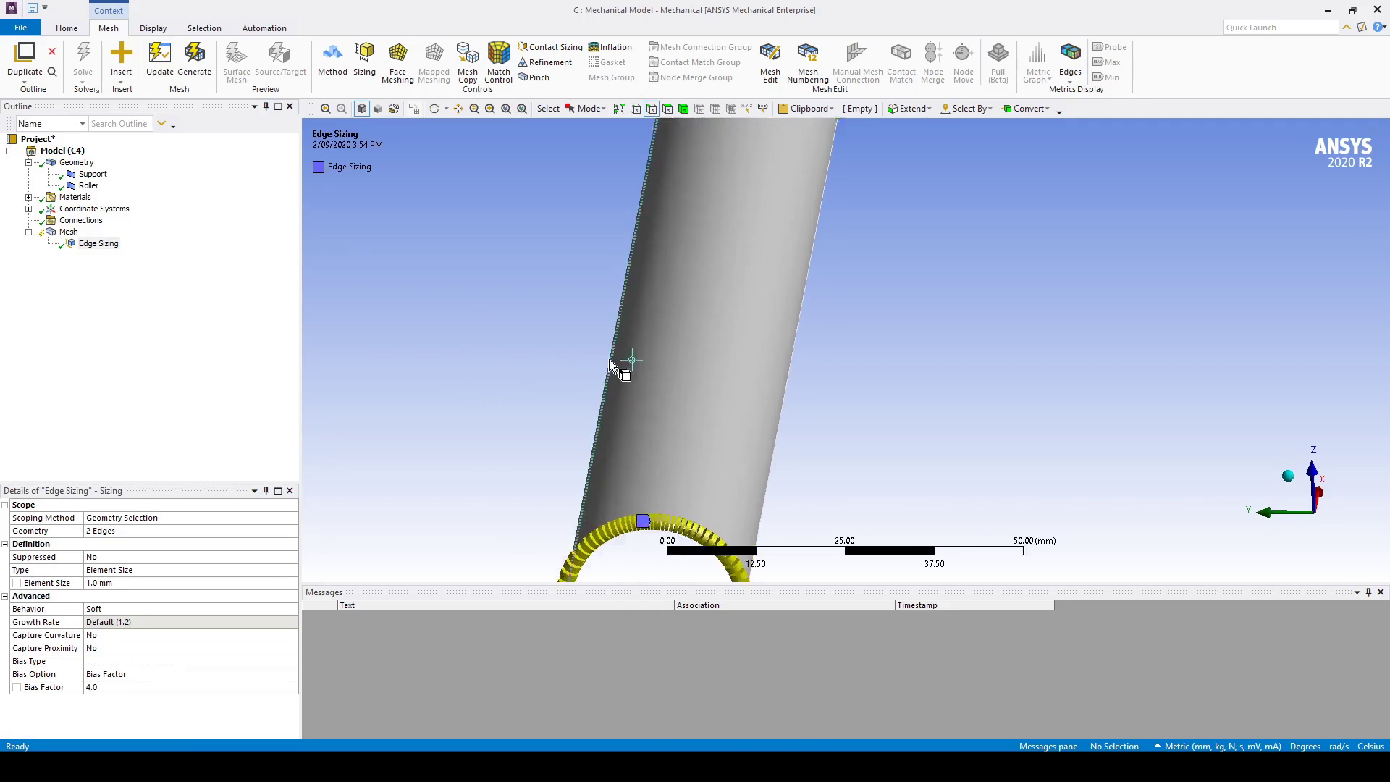
pyautogui.scroll(-3, 608, 357)
# - Add Edge Sizing 2 at 4.0 mm on the cylinder's two long straight edges
pyautogui.click(69, 231)
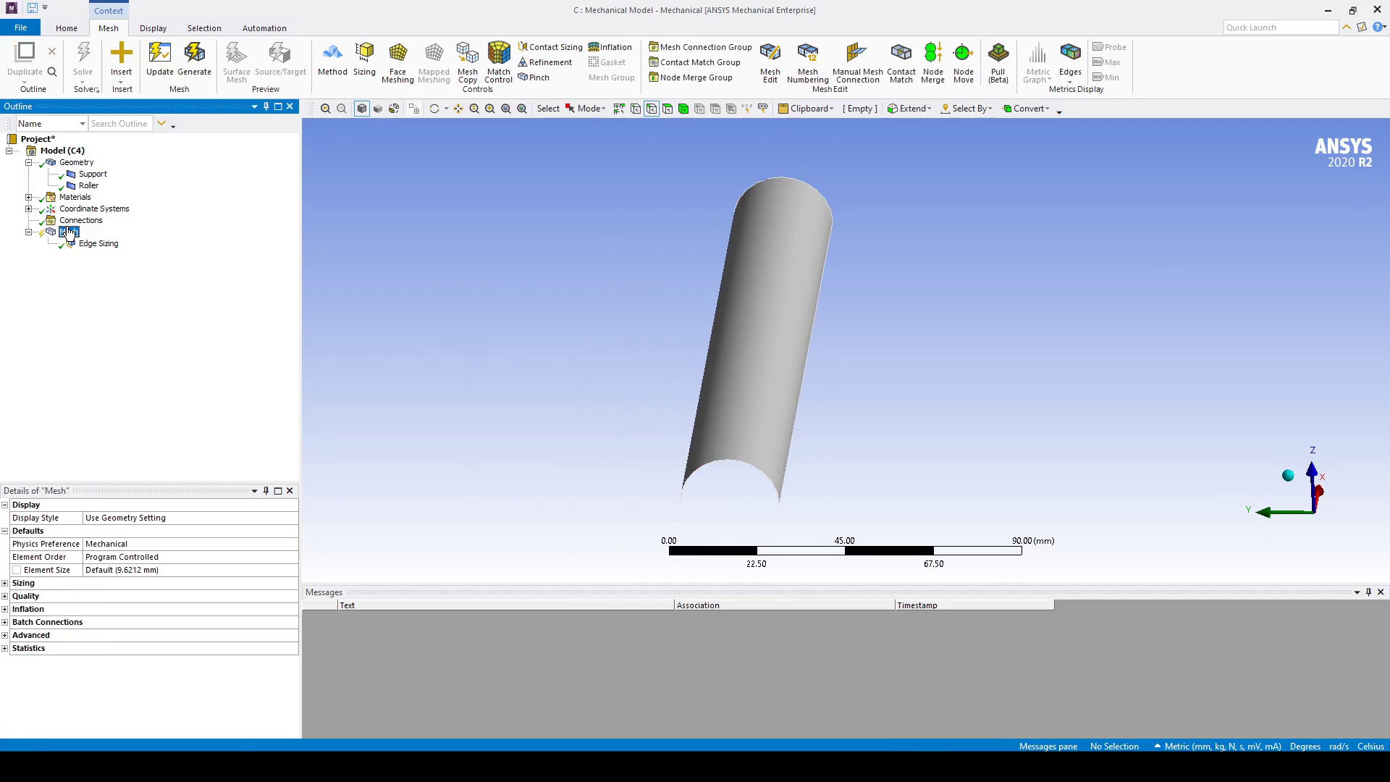
pyautogui.rightClick(68, 231)
pyautogui.moveTo(147, 237)
pyautogui.click(272, 254)
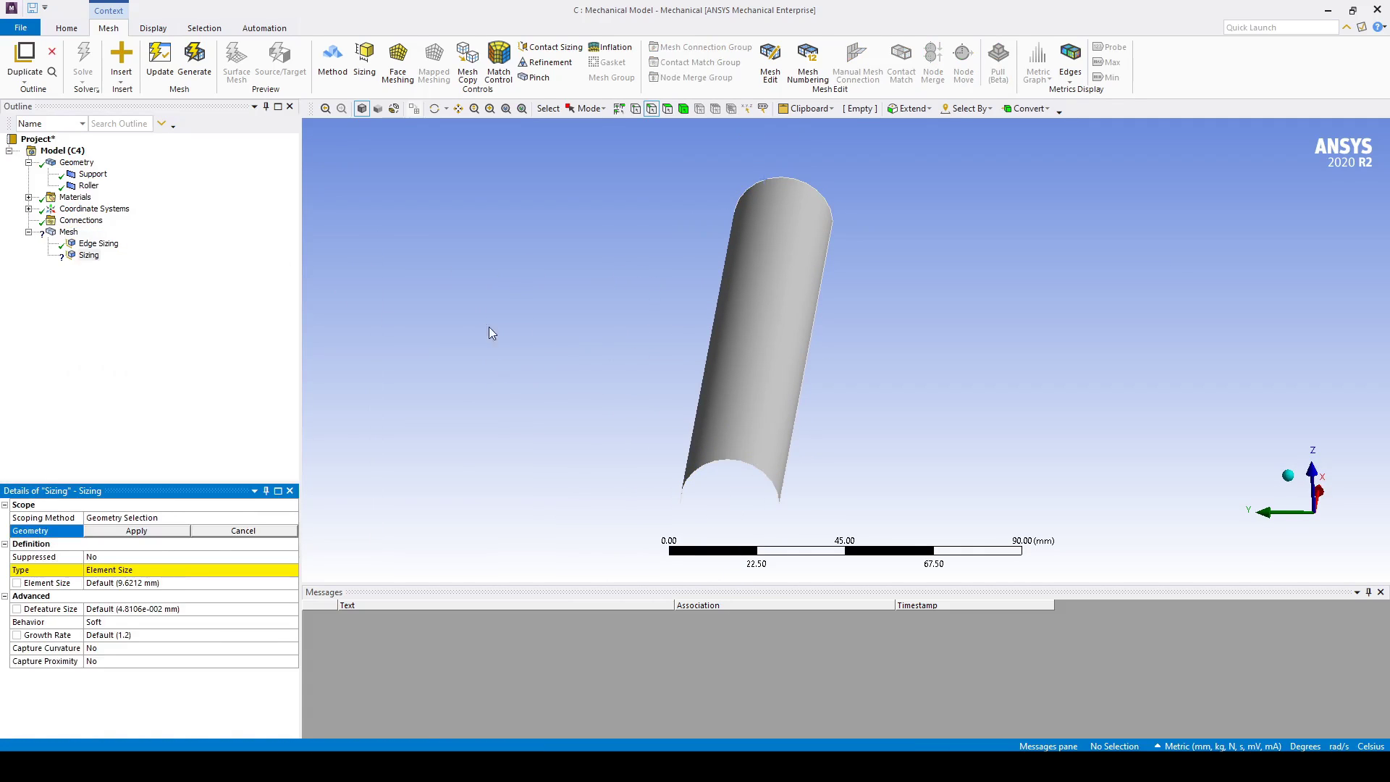
pyautogui.click(697, 345)
pyautogui.moveTo(909, 455); pyautogui.dragTo(782, 403, button='middle')
pyautogui.keyDown('ctrl'); pyautogui.click(805, 405); pyautogui.keyUp('ctrl')
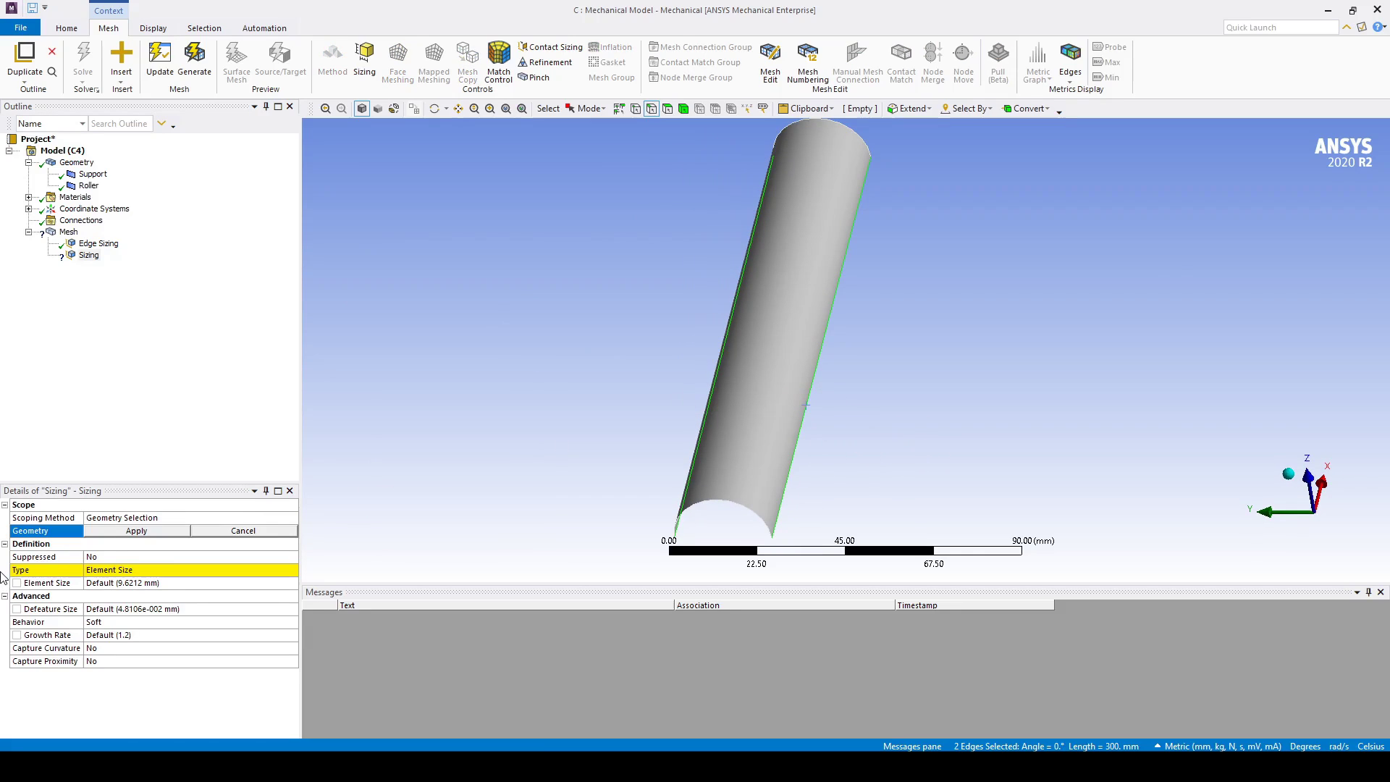
pyautogui.click(126, 531)
pyautogui.click(141, 584)
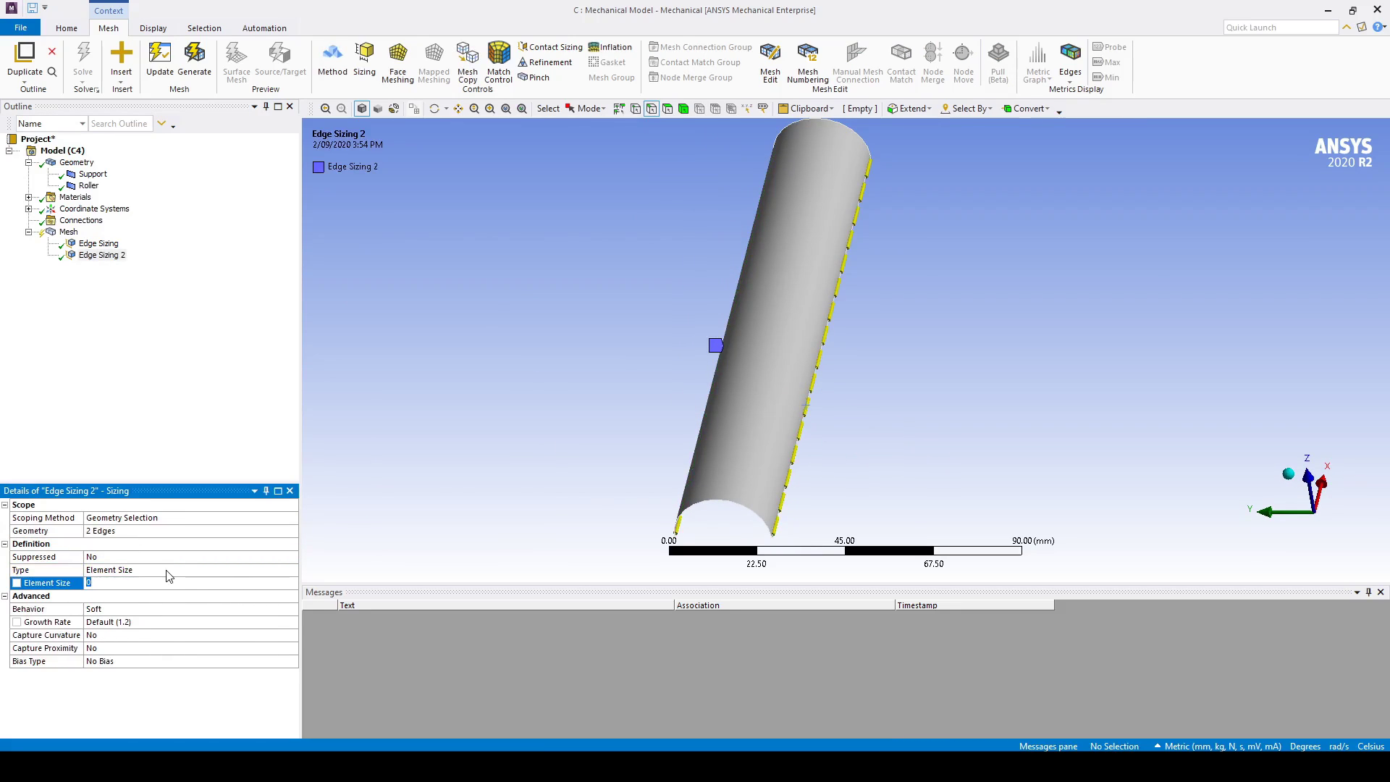
pyautogui.write('4')
pyautogui.press('Return')
pyautogui.scroll(-2, 815, 398)
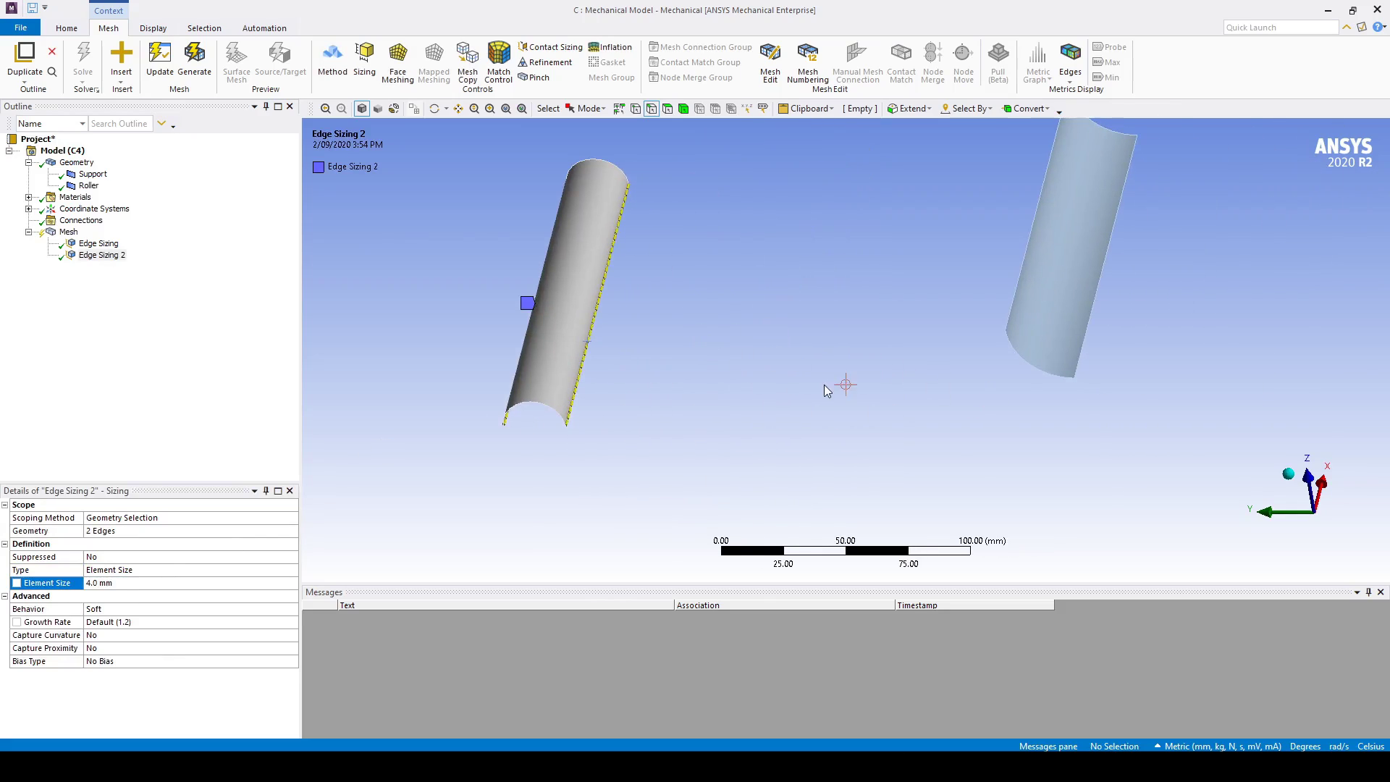
# - Add a mapped Face Meshing control on the Support cylinder's face
pyautogui.rightClick(70, 233)
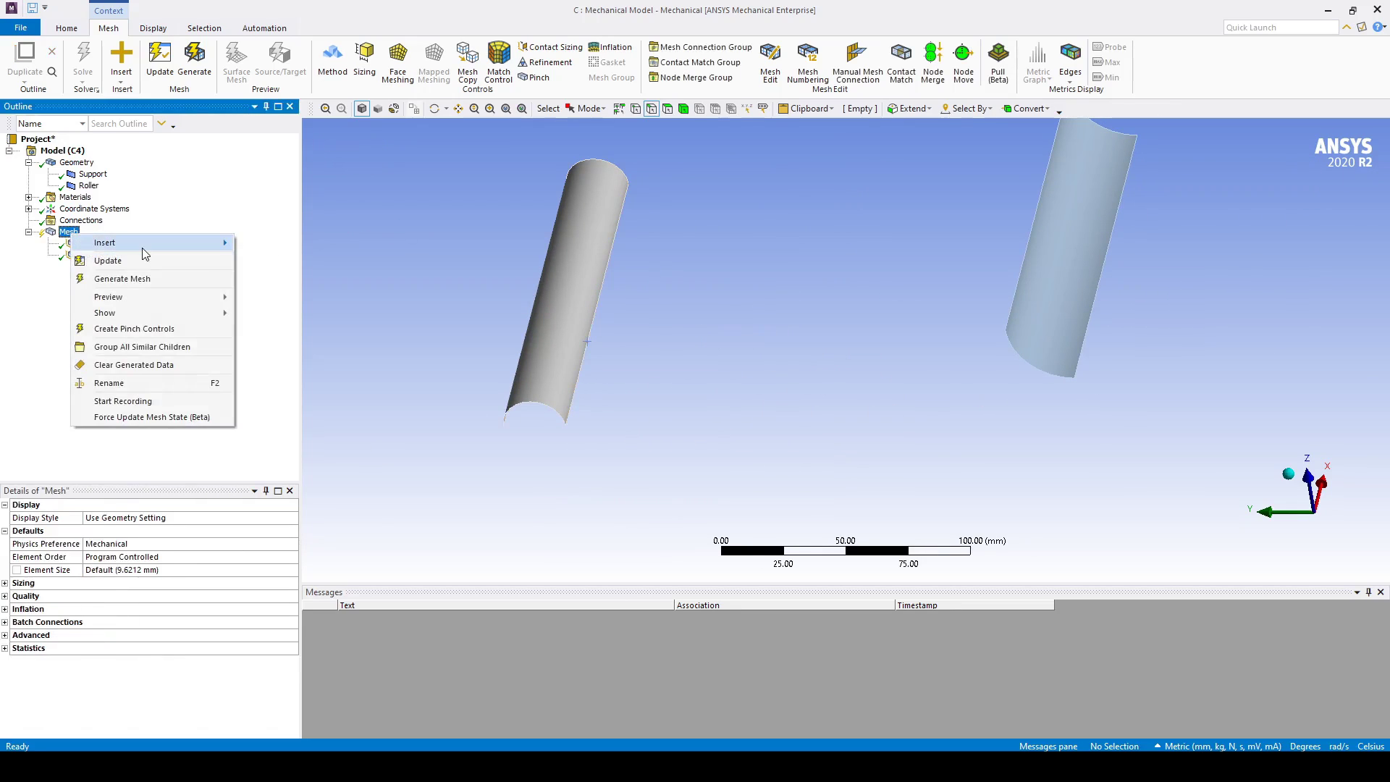
pyautogui.moveTo(142, 248)
pyautogui.click(308, 315)
pyautogui.click(546, 302)
pyautogui.click(174, 531)
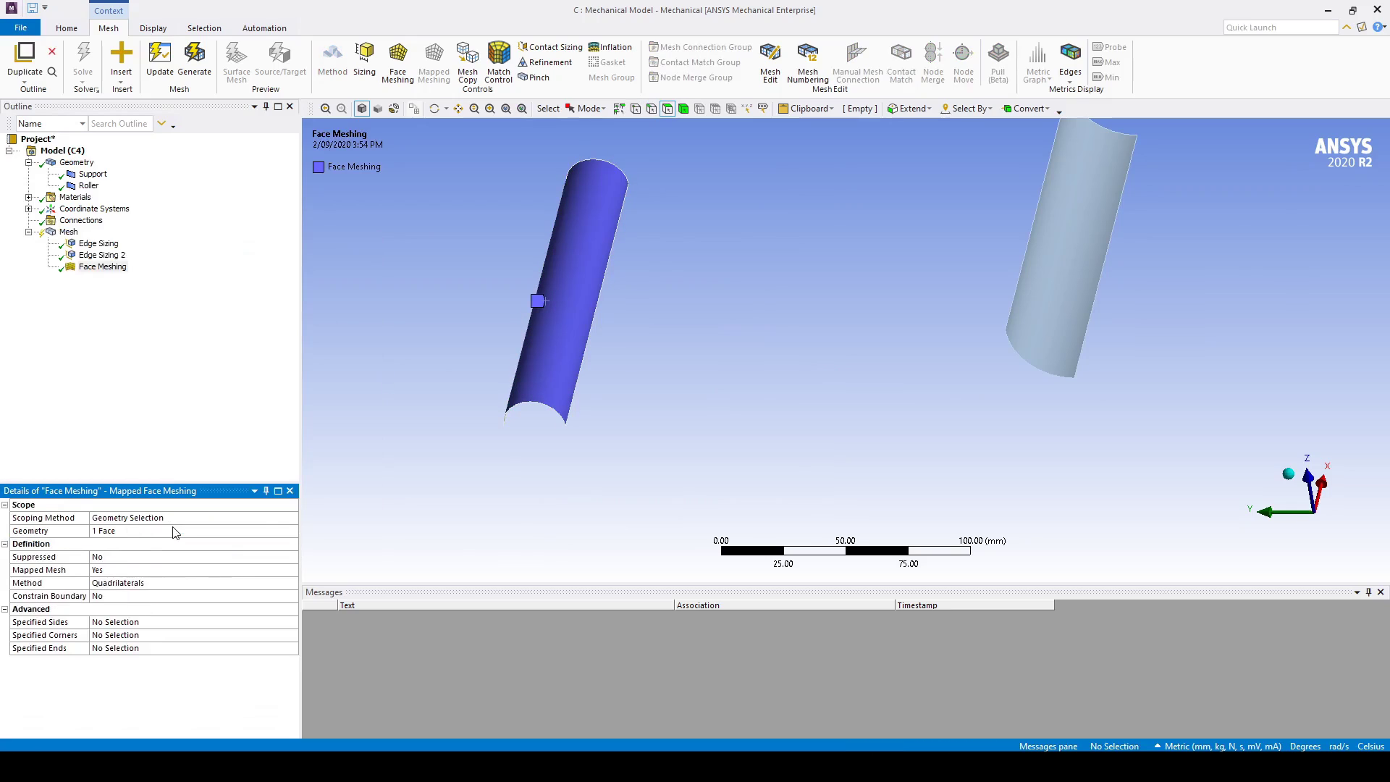
# - Add a new edge sizing on the Roller's bottom and top curved edges
pyautogui.rightClick(71, 234)
pyautogui.moveTo(154, 244)
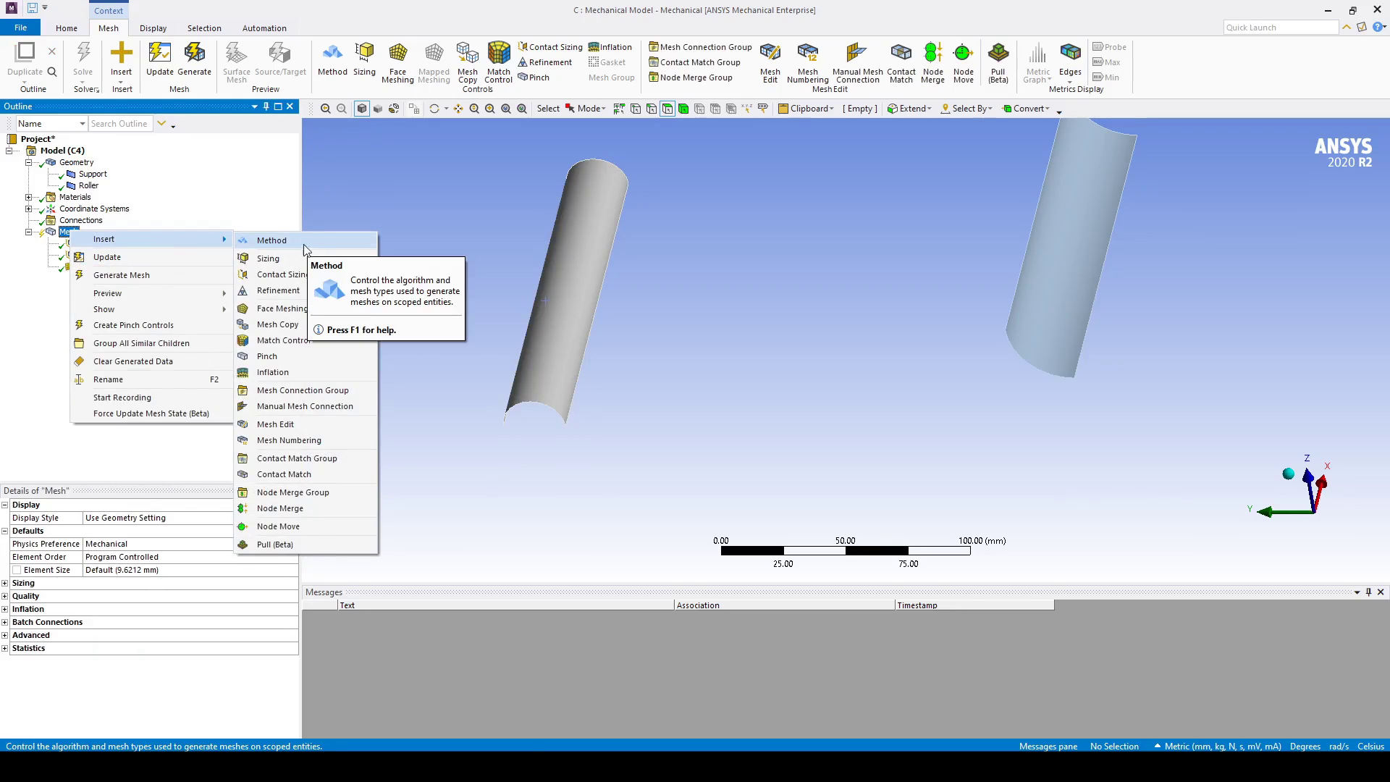
pyautogui.click(279, 260)
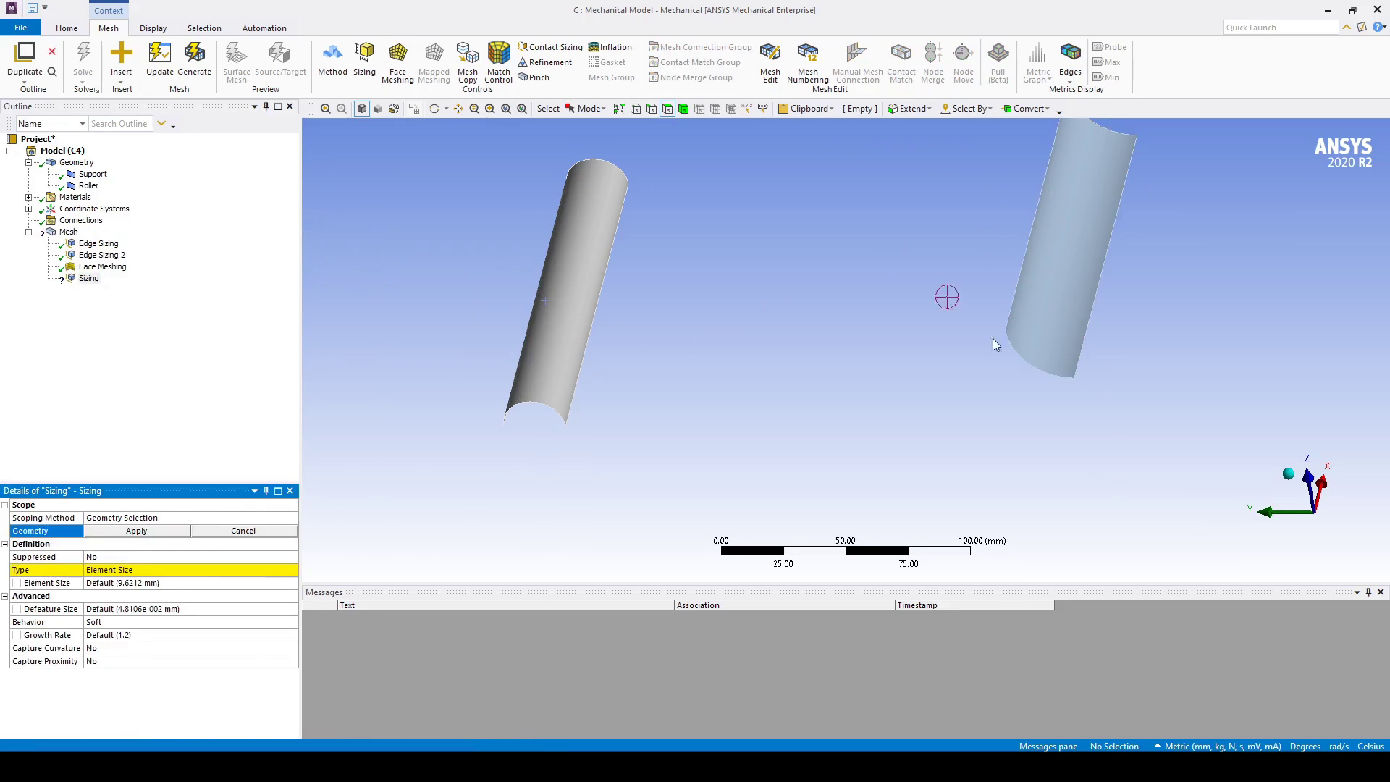
pyautogui.click(652, 109)
pyautogui.click(1052, 369)
pyautogui.moveTo(1141, 274); pyautogui.dragTo(1051, 206, button='middle')
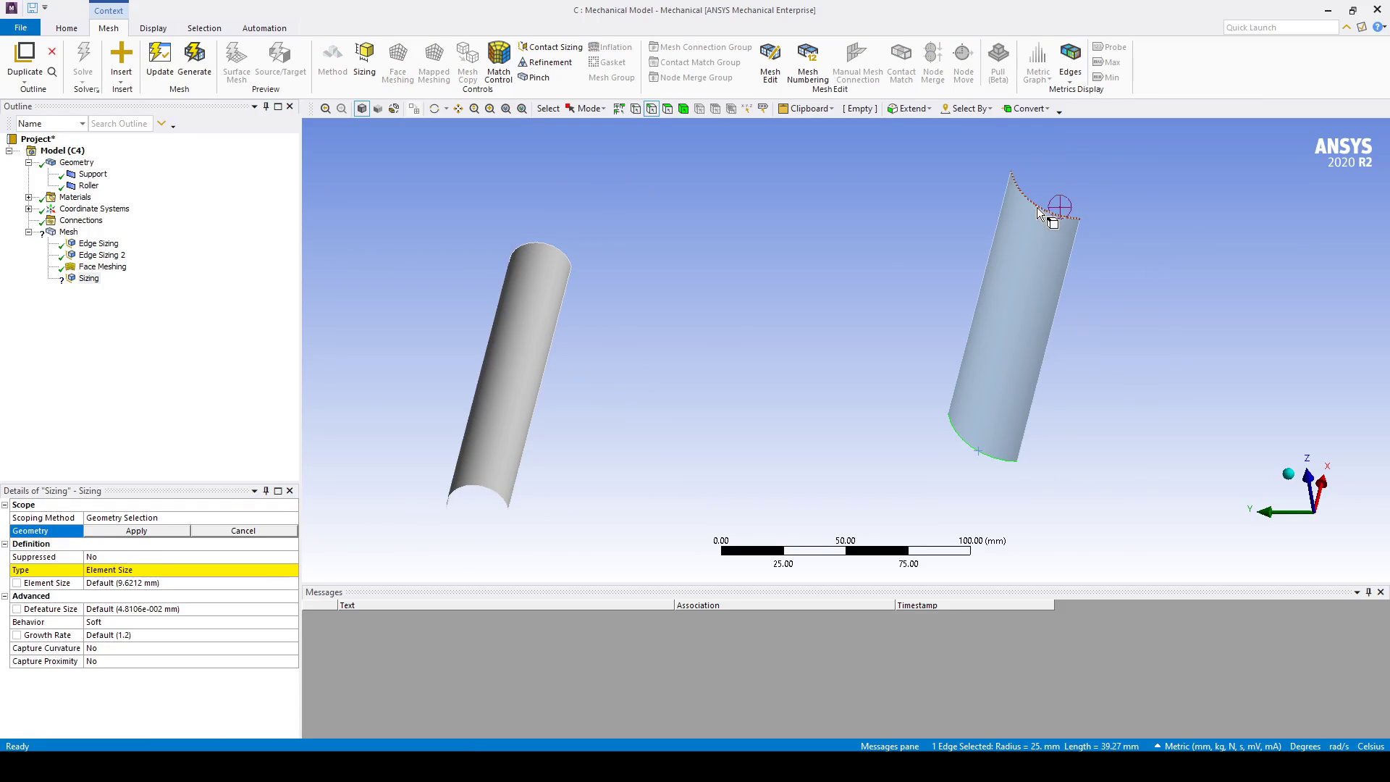
pyautogui.keyDown('ctrl'); pyautogui.click(1037, 207); pyautogui.keyUp('ctrl')
pyautogui.click(117, 532)
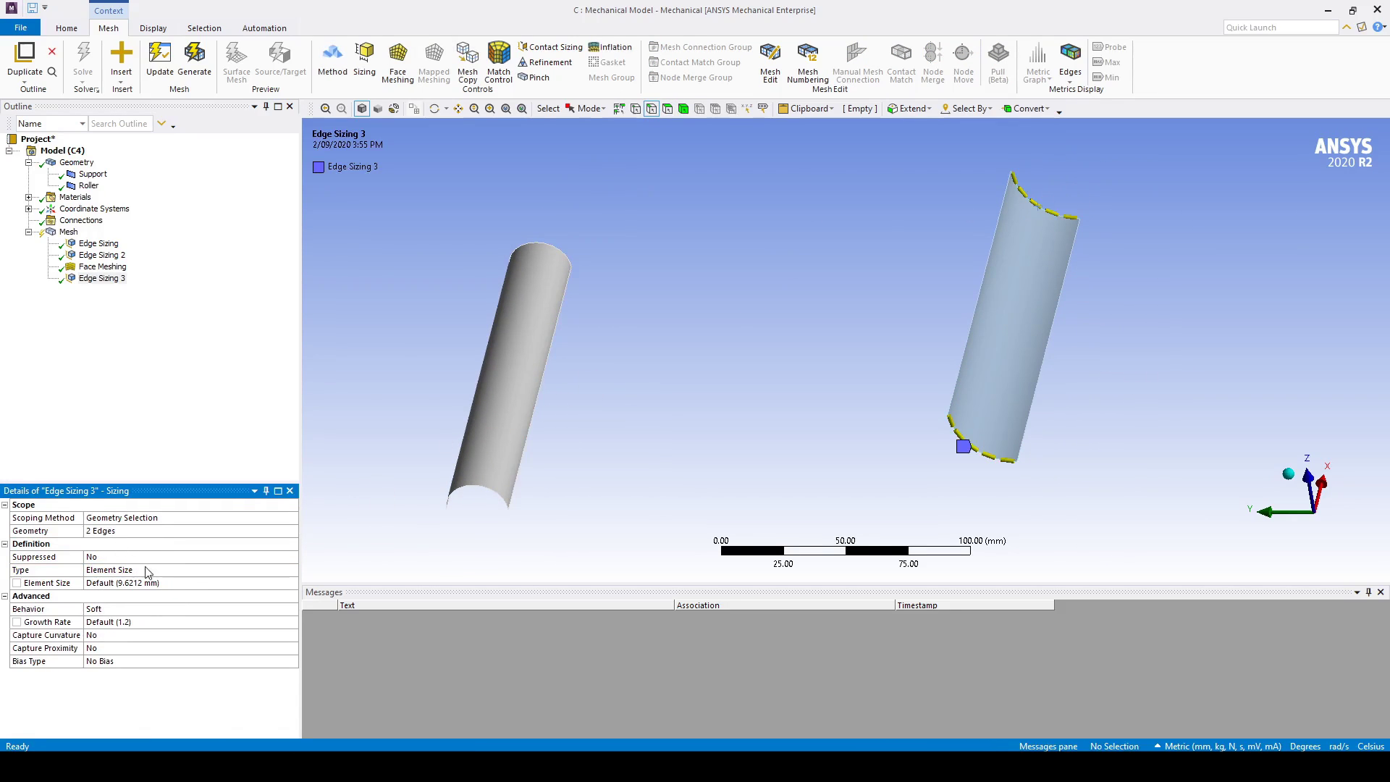
# - Give the end-edge sizing a 1 mm element size, the first bias pattern and bias factor 4
pyautogui.click(184, 582)
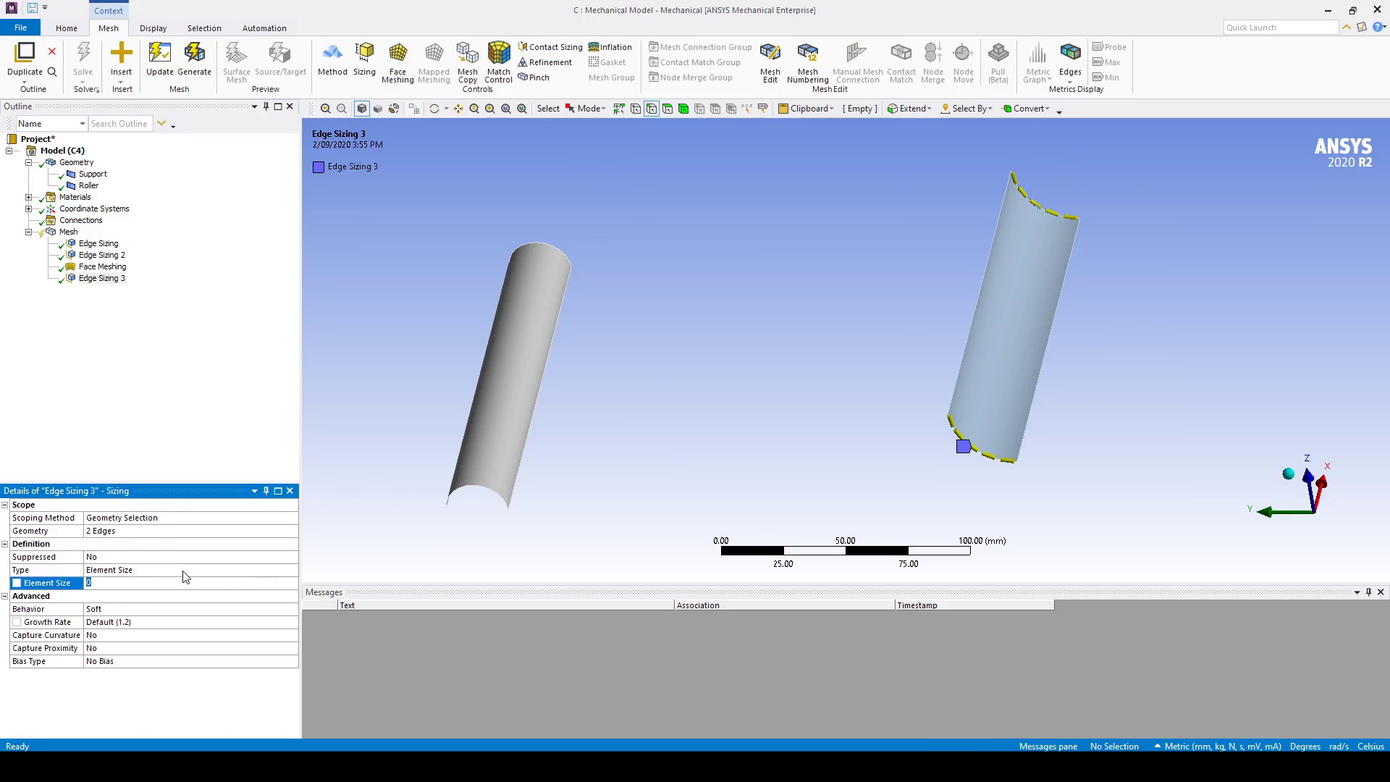
pyautogui.write('1')
pyautogui.press('Return')
pyautogui.click(294, 661)
pyautogui.click(292, 662)
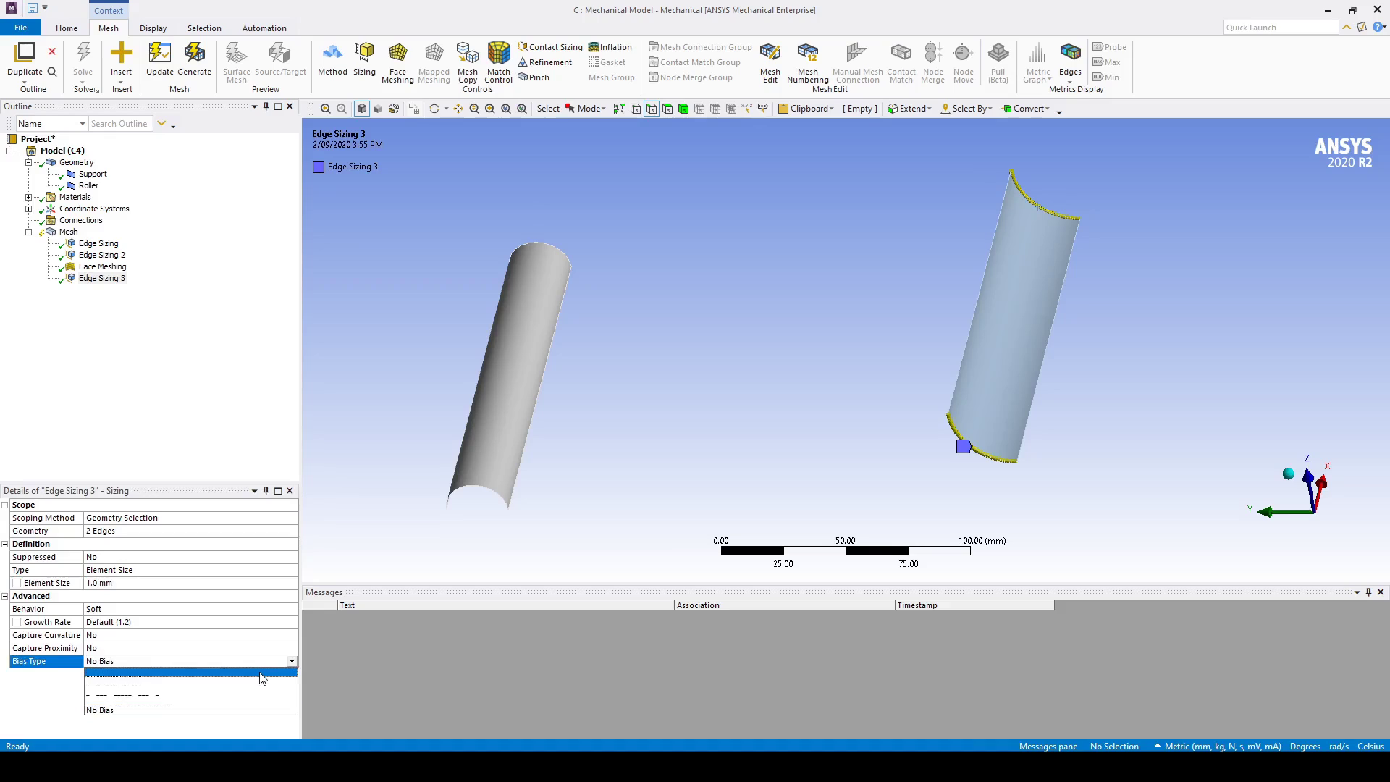
pyautogui.click(261, 673)
pyautogui.click(167, 689)
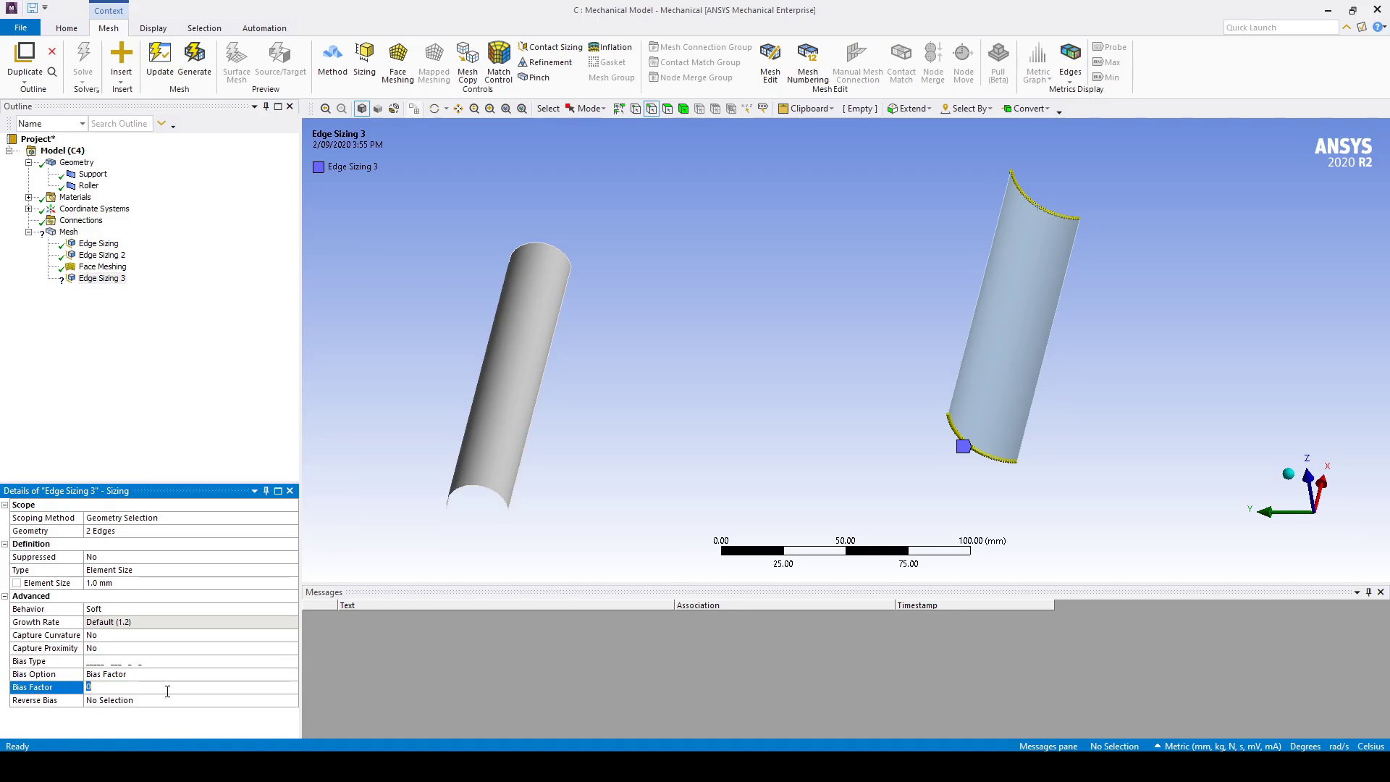
pyautogui.press('Return')
# - Switch the end-edge sizing to the opposite bias pattern after checking the tube's lower edge
pyautogui.scroll(5, 1024, 481)
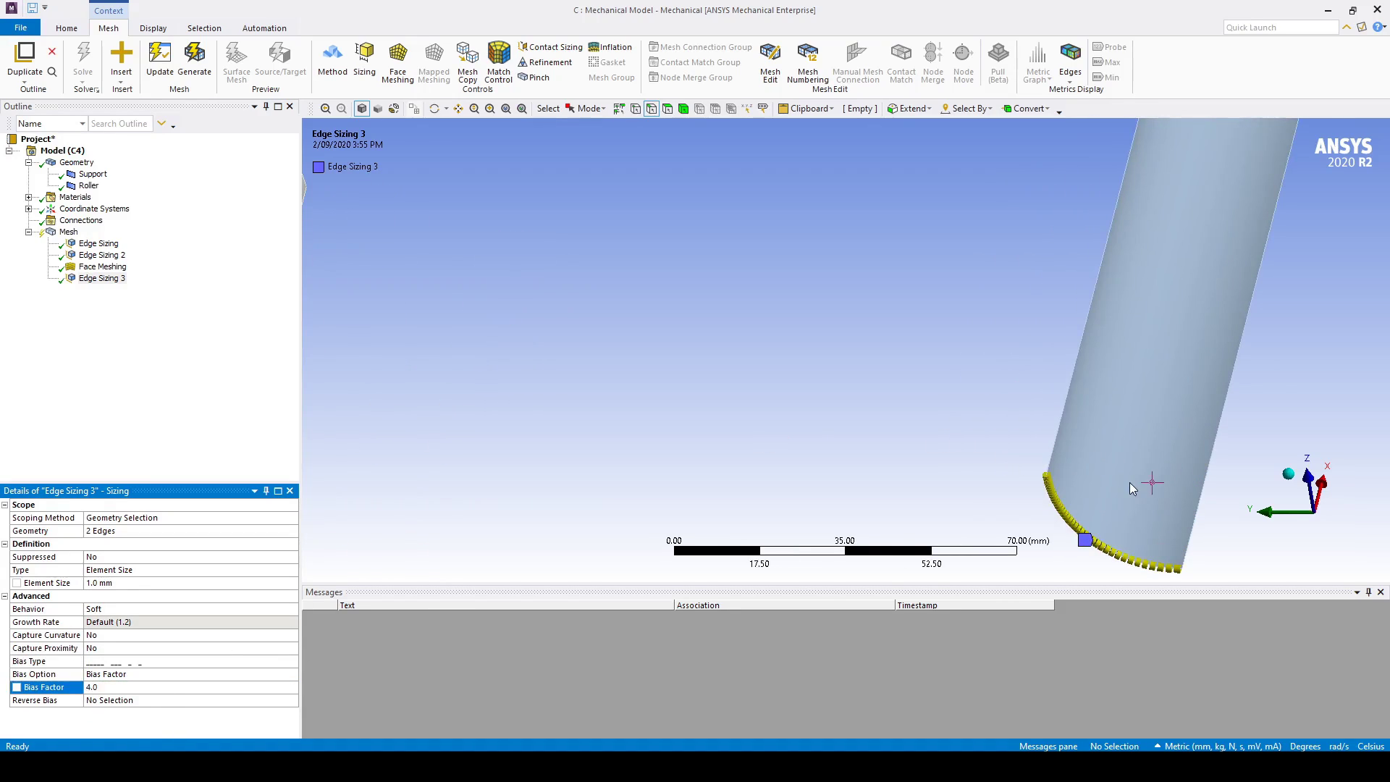
pyautogui.keyDown('ctrl'); pyautogui.moveTo(1148, 481); pyautogui.dragTo(798, 282, button='middle'); pyautogui.keyUp('ctrl')
pyautogui.scroll(3, 909, 338)
pyautogui.scroll(-5, 799, 283)
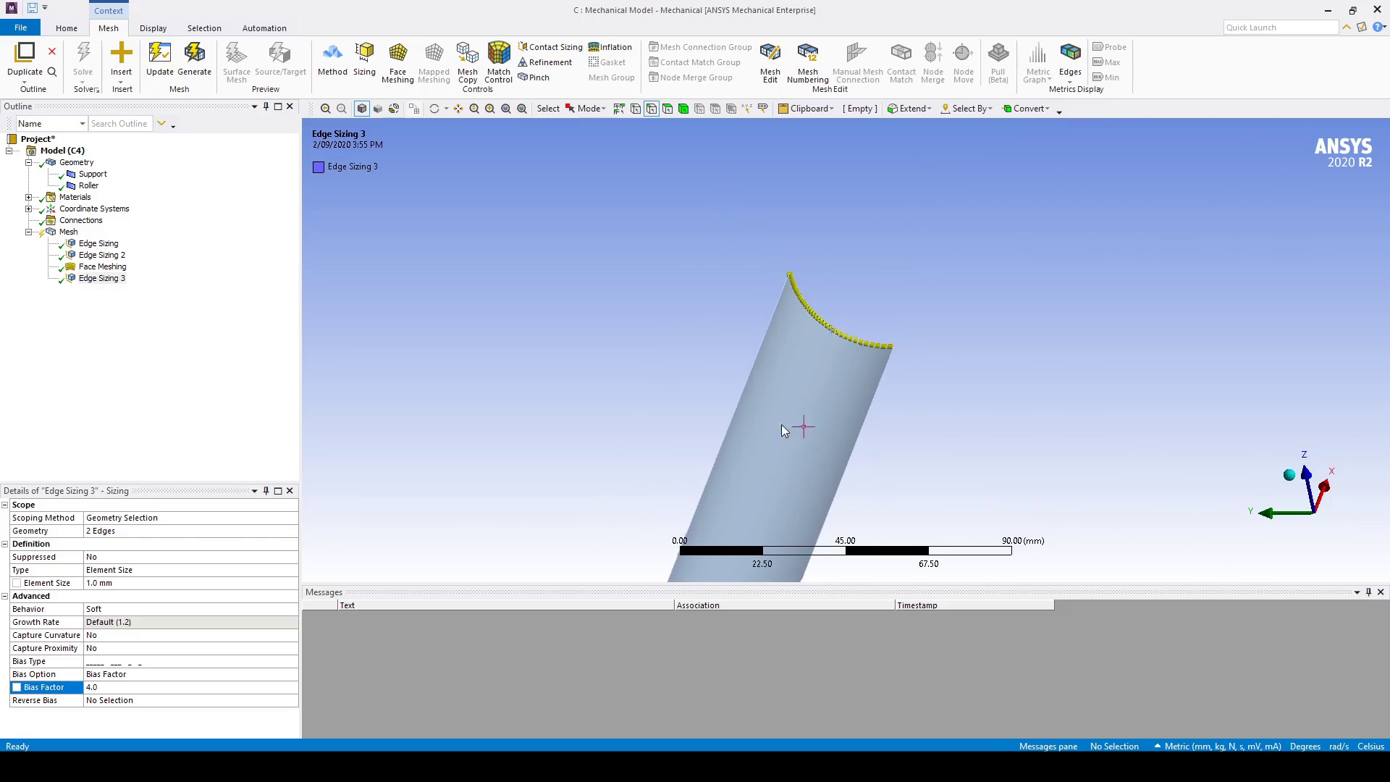
pyautogui.click(296, 662)
pyautogui.click(293, 662)
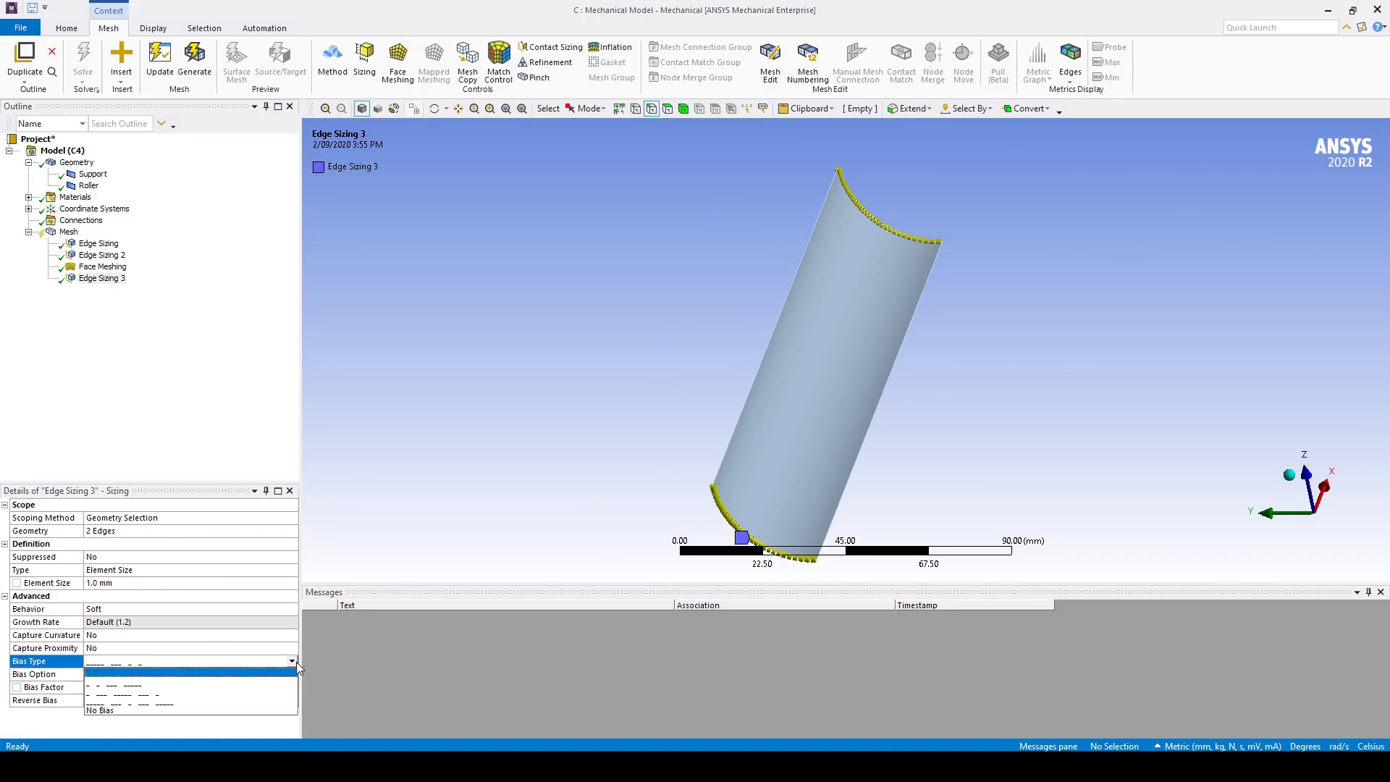
pyautogui.click(241, 681)
pyautogui.scroll(4, 674, 351)
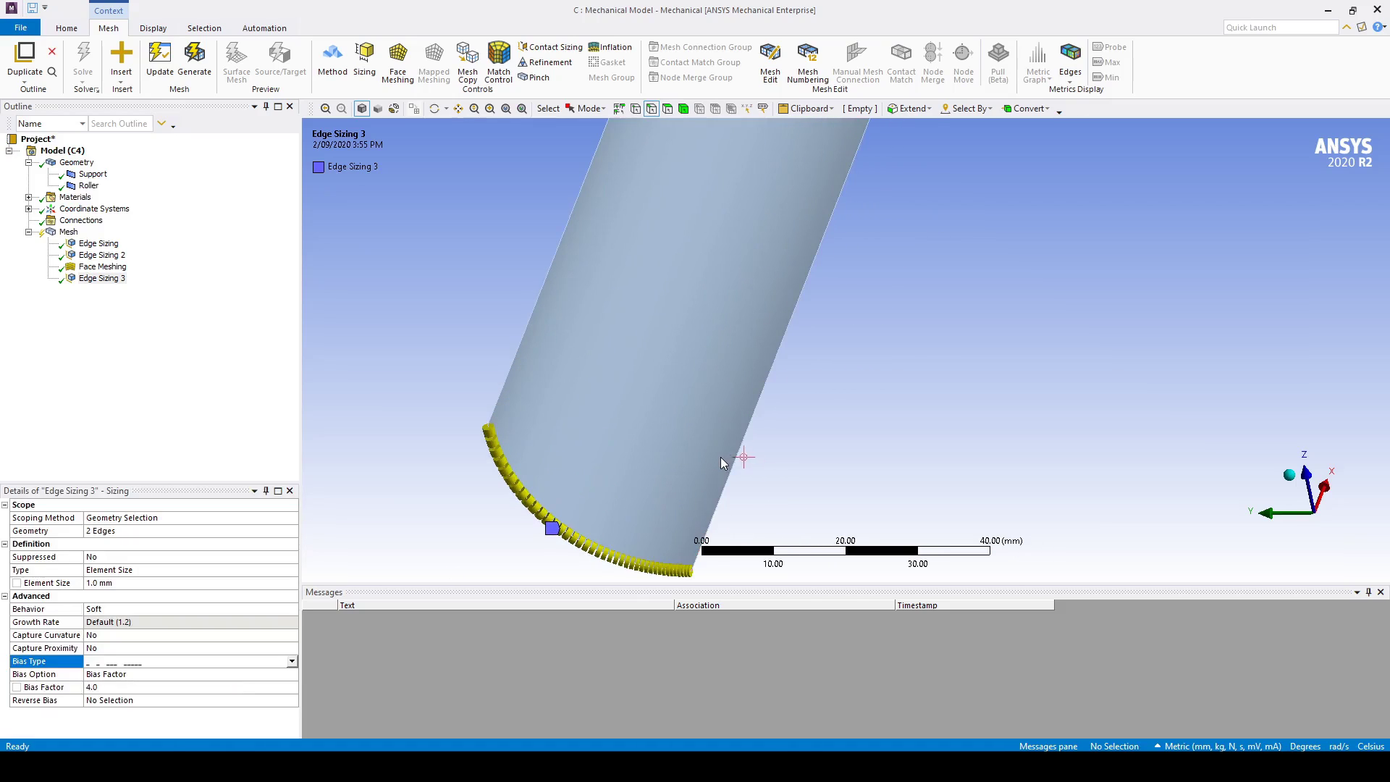
pyautogui.scroll(-3, 700, 467)
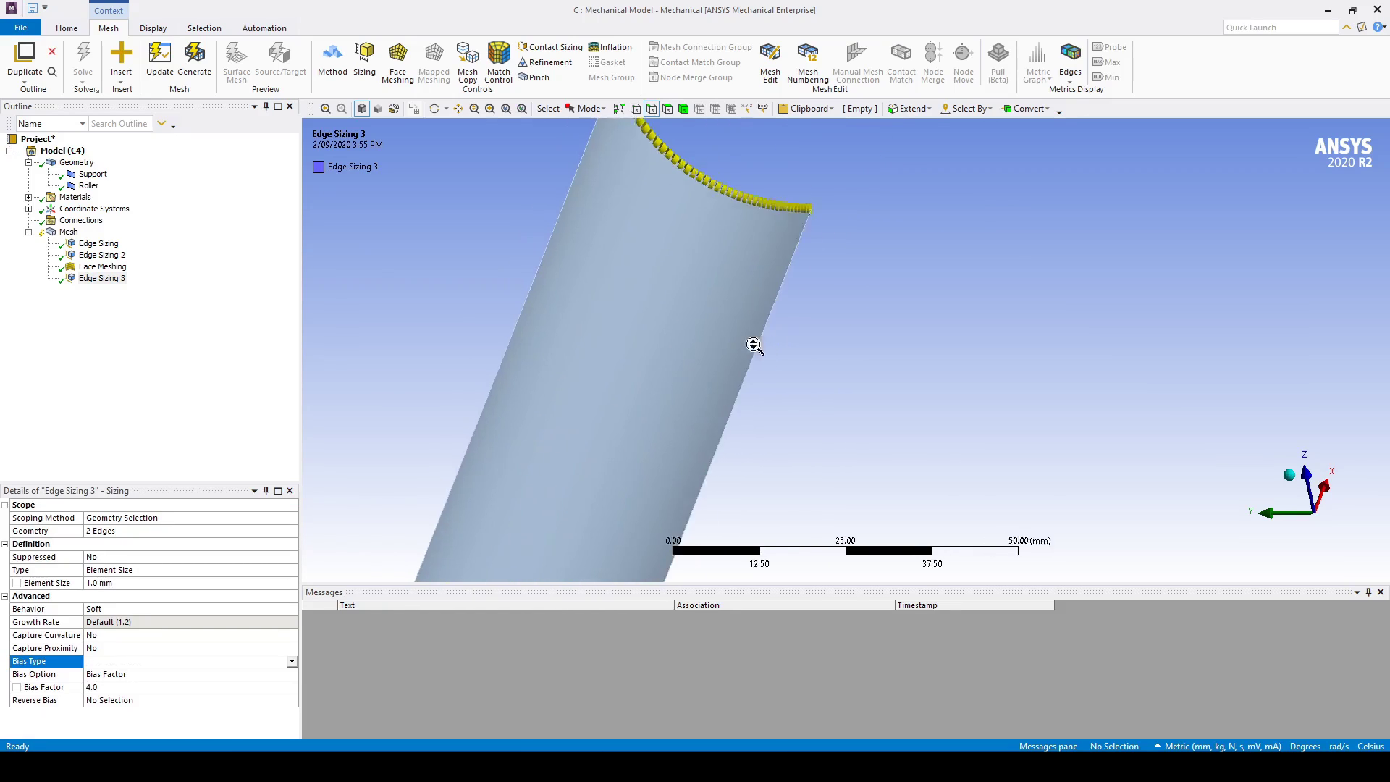
pyautogui.scroll(-3, 754, 345)
pyautogui.moveTo(706, 325); pyautogui.dragTo(615, 348, button='middle')
# - Add an edge sizing on the tube's two long straight edges
pyautogui.rightClick(69, 232)
pyautogui.moveTo(124, 314)
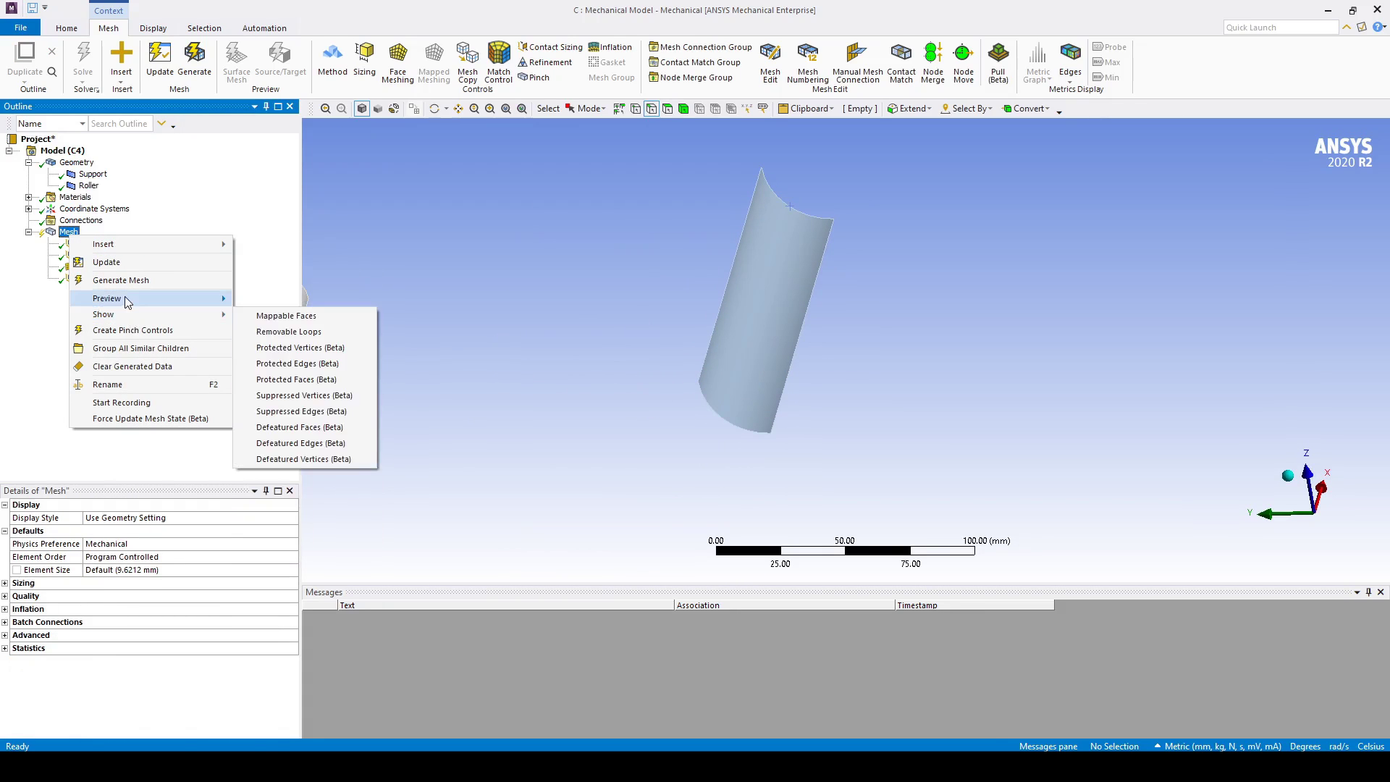
pyautogui.moveTo(129, 246)
pyautogui.click(268, 263)
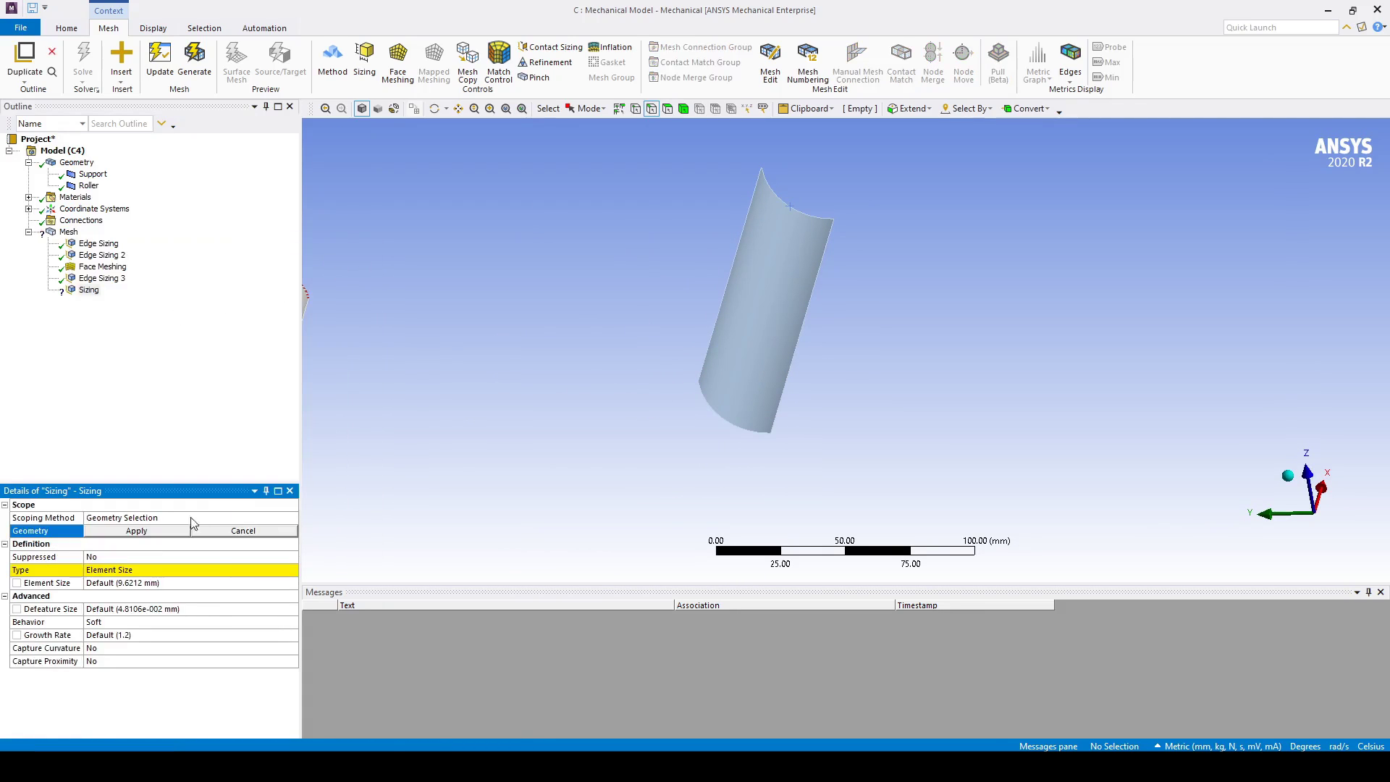
pyautogui.click(725, 284)
pyautogui.keyDown('ctrl'); pyautogui.click(794, 351); pyautogui.keyUp('ctrl')
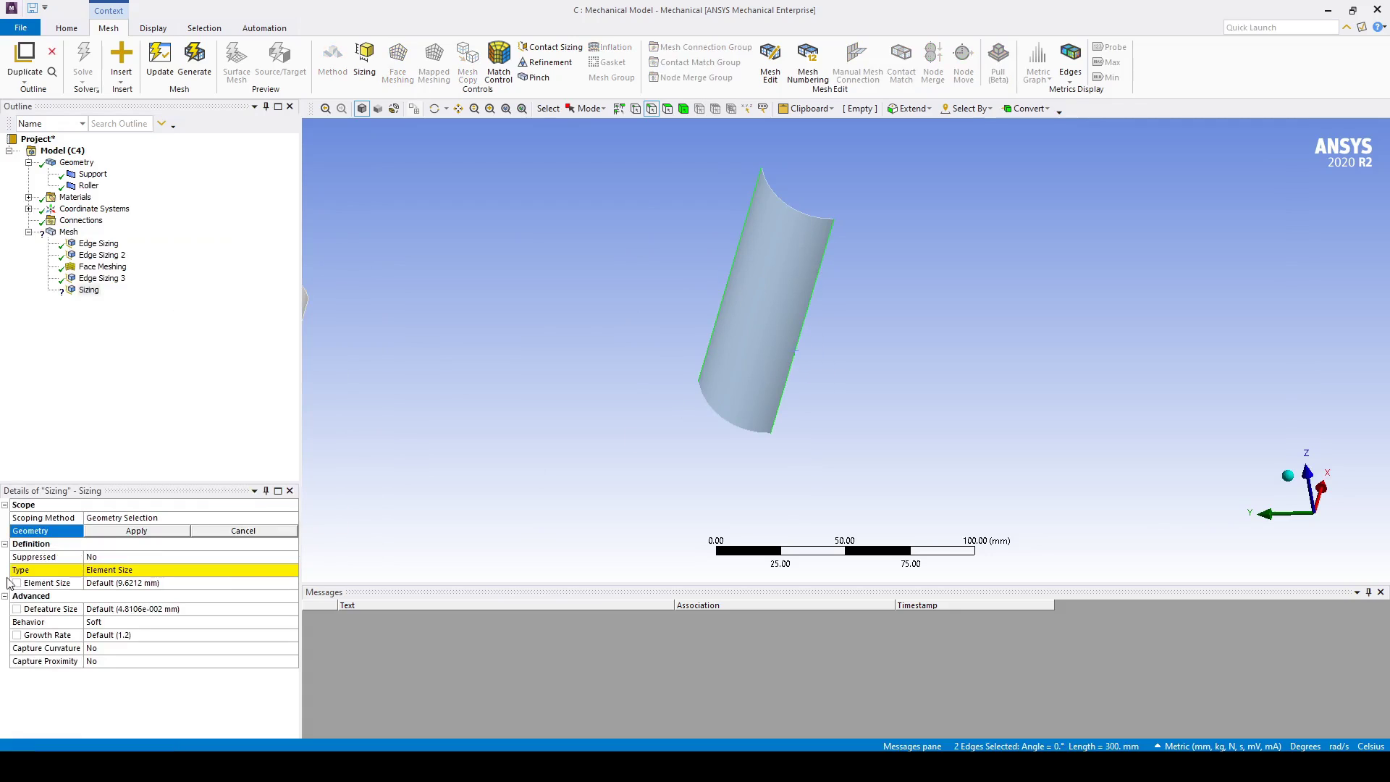
pyautogui.click(105, 535)
pyautogui.click(152, 581)
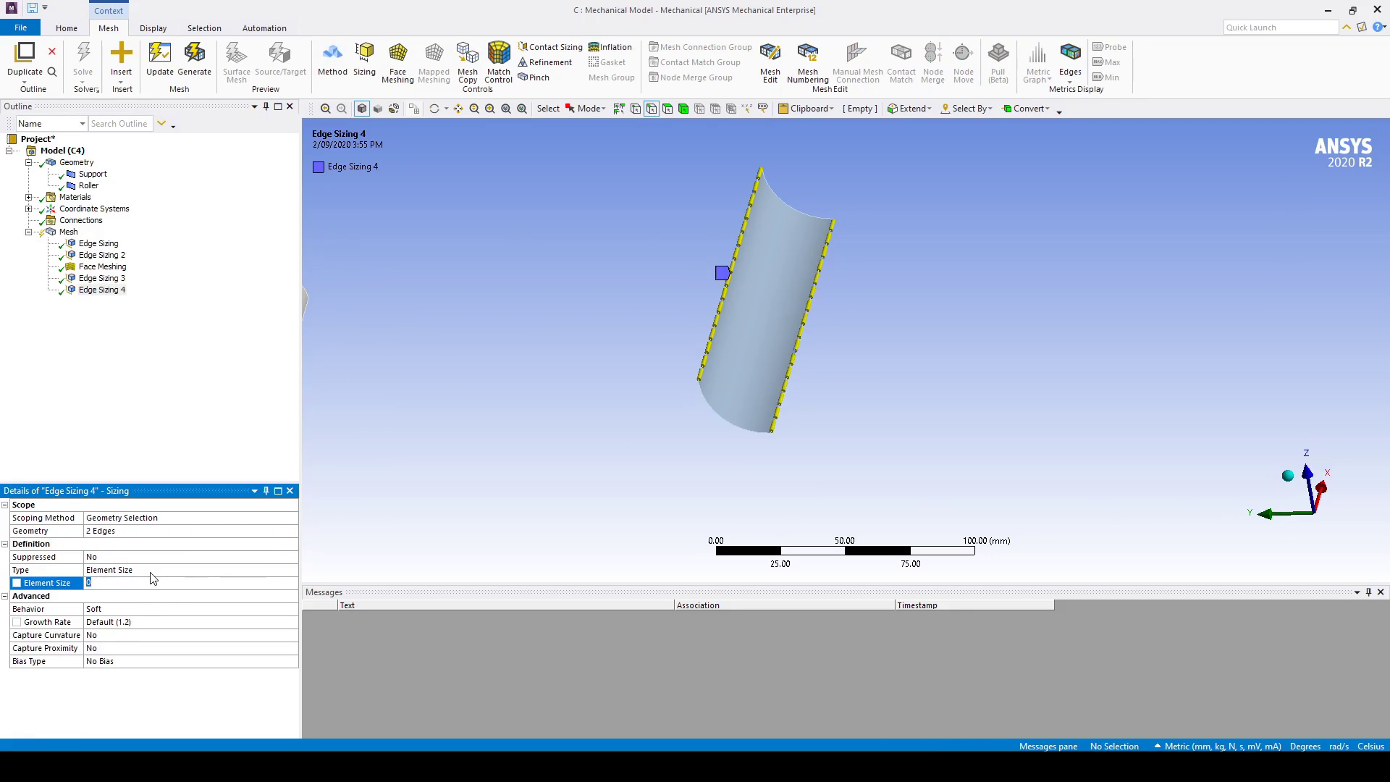
# - Add a face meshing control on the tube's curved face
pyautogui.rightClick(69, 232)
pyautogui.moveTo(109, 250)
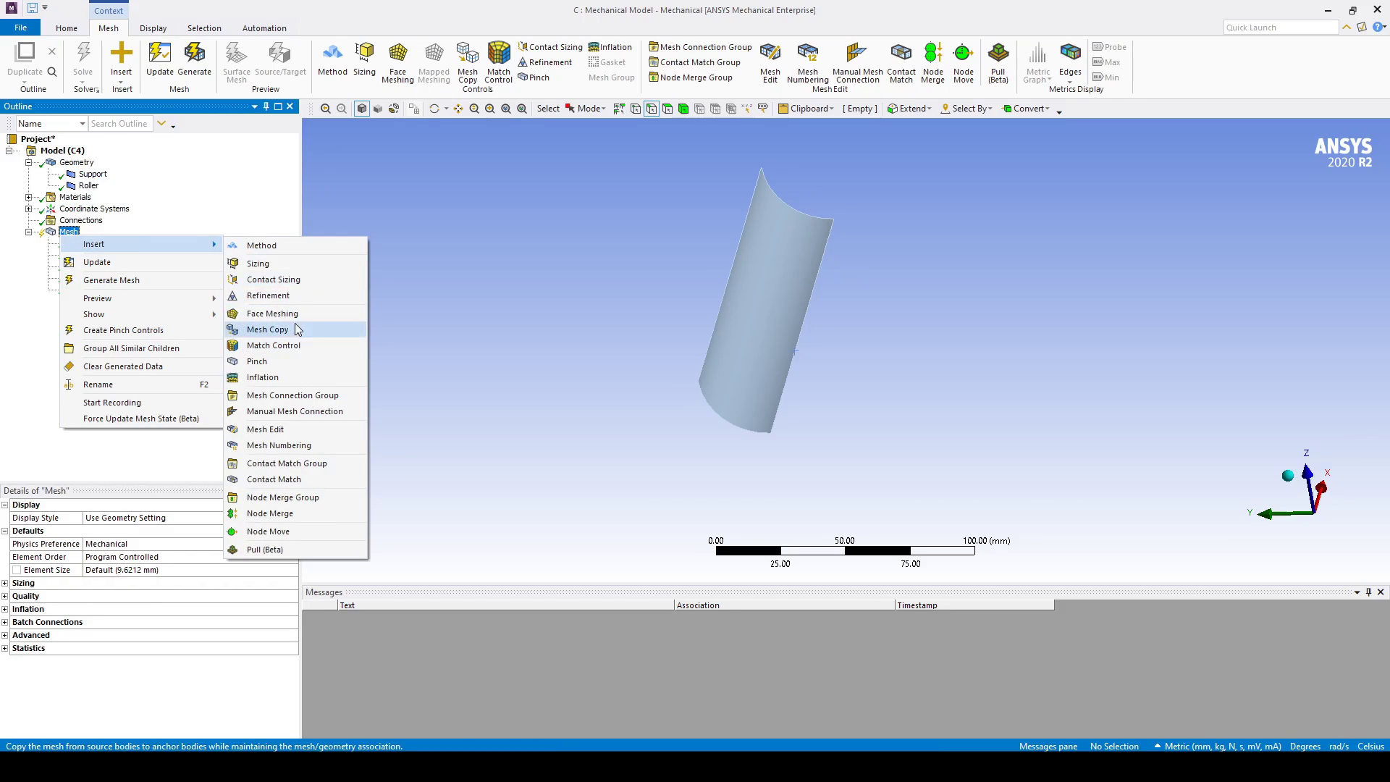
pyautogui.click(272, 313)
pyautogui.click(793, 331)
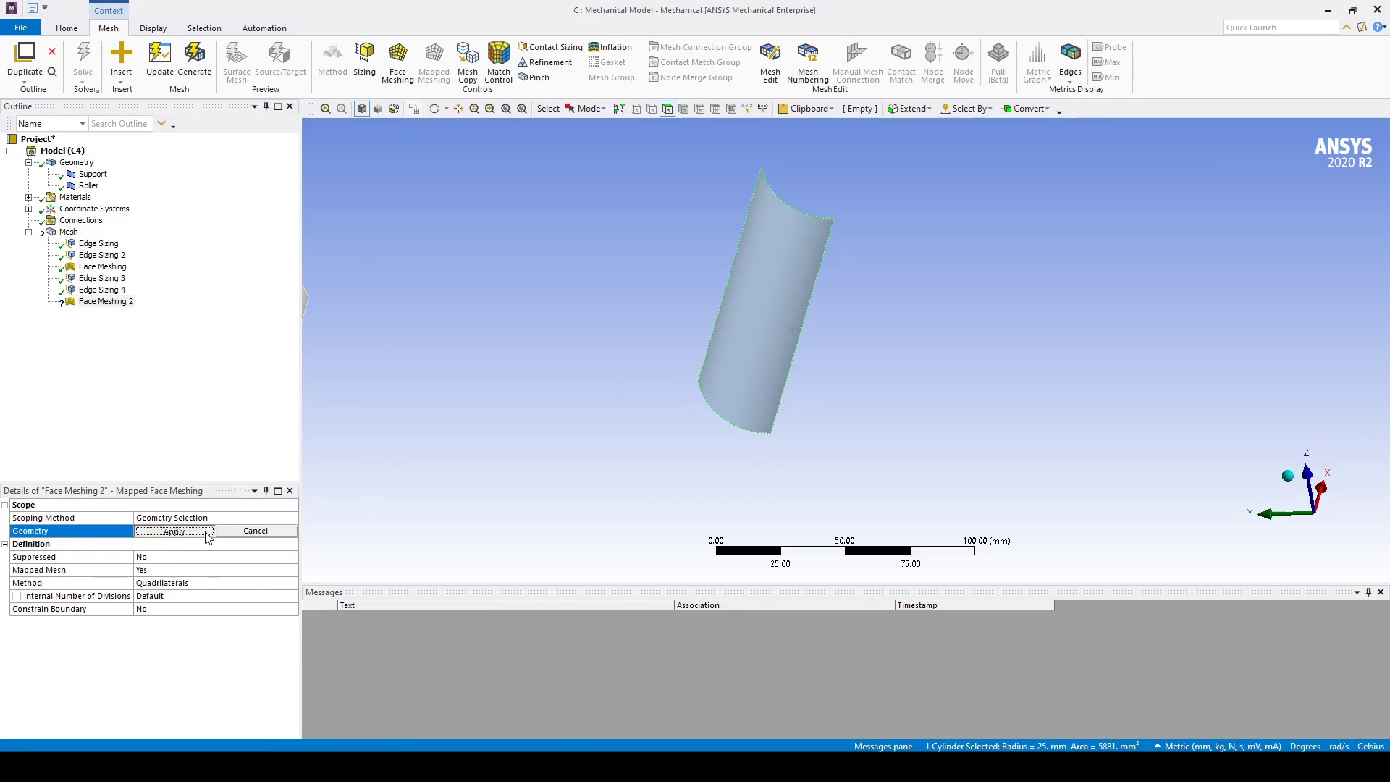
pyautogui.click(173, 532)
# - Generate the mesh and orbit to inspect the quad elements on the Support and Roller cylinders
pyautogui.click(68, 232)
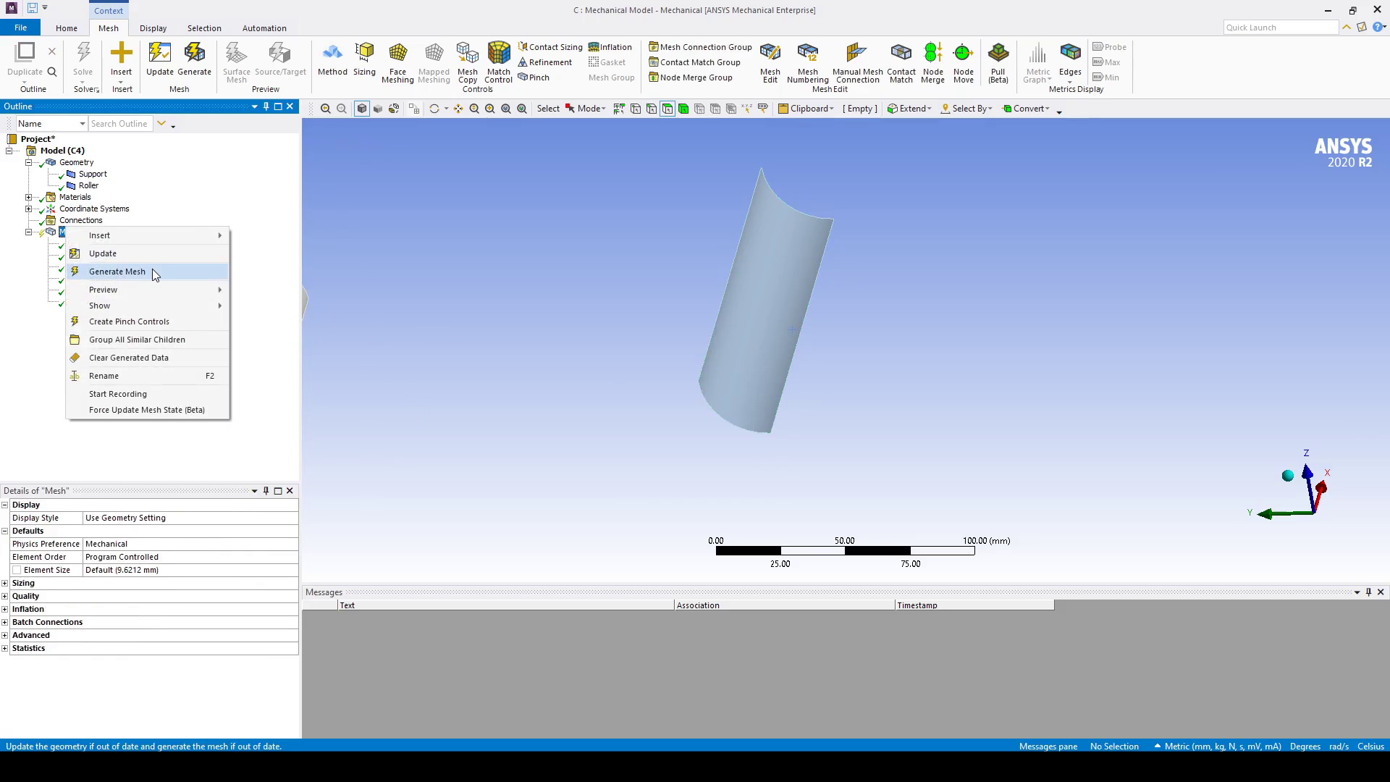
pyautogui.click(155, 272)
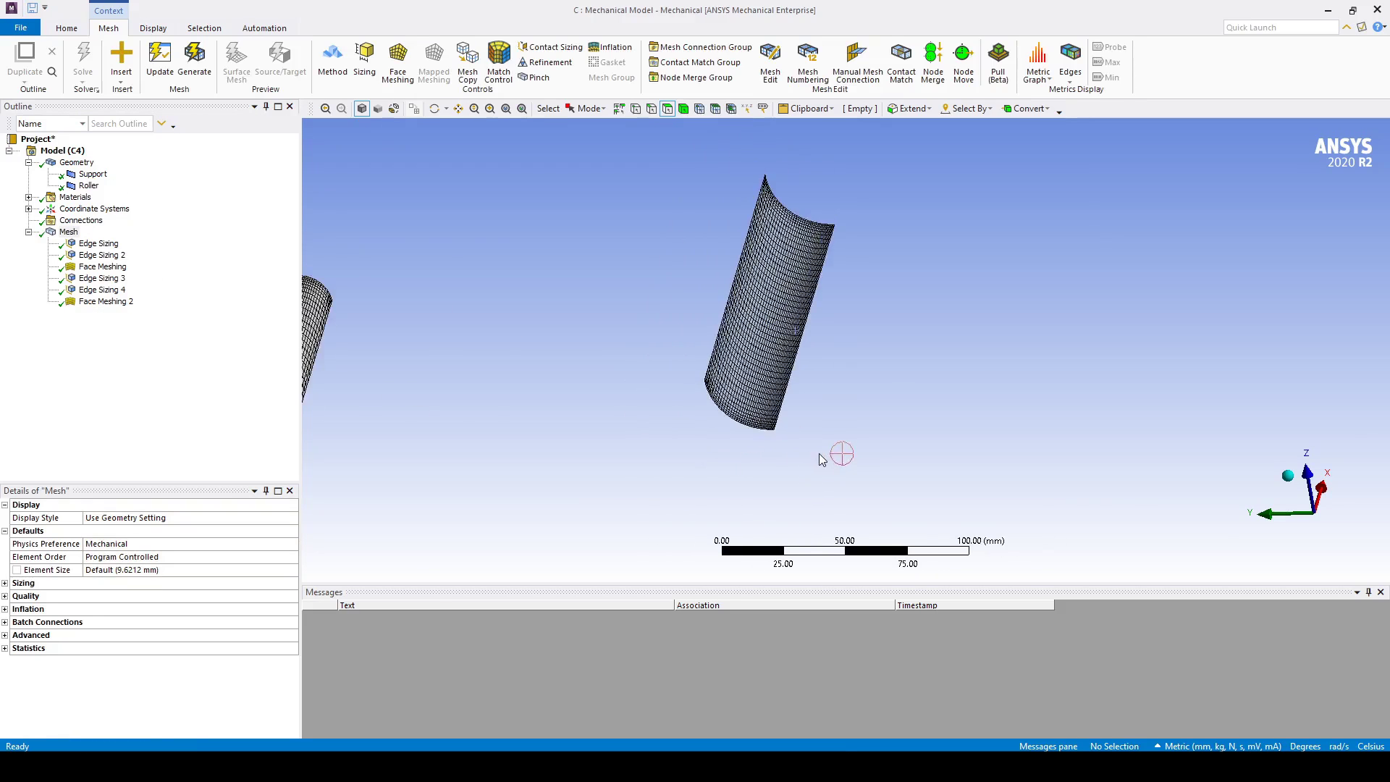
pyautogui.scroll(-3, 819, 454)
pyautogui.moveTo(760, 434); pyautogui.dragTo(741, 453, button='middle')
pyautogui.scroll(6, 798, 353)
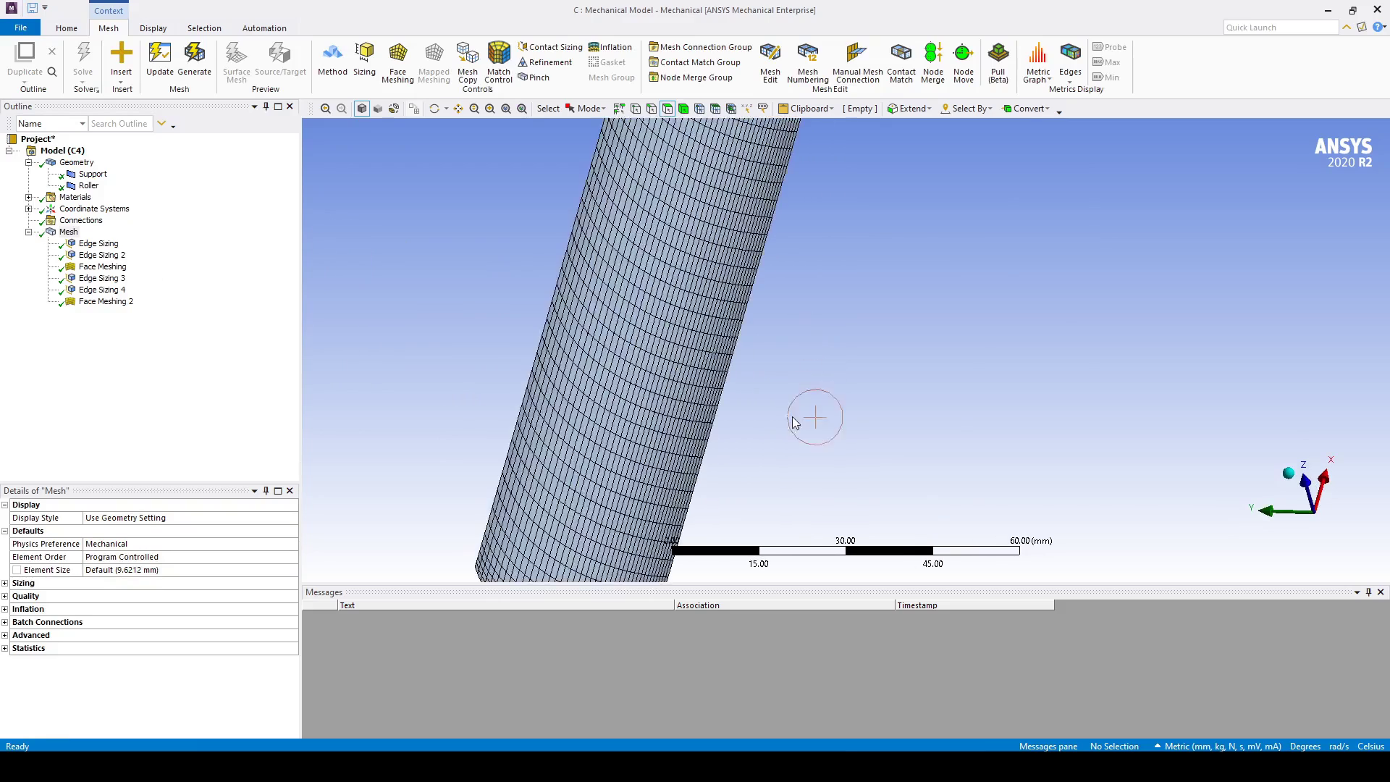
pyautogui.moveTo(793, 409); pyautogui.dragTo(746, 270, button='middle')
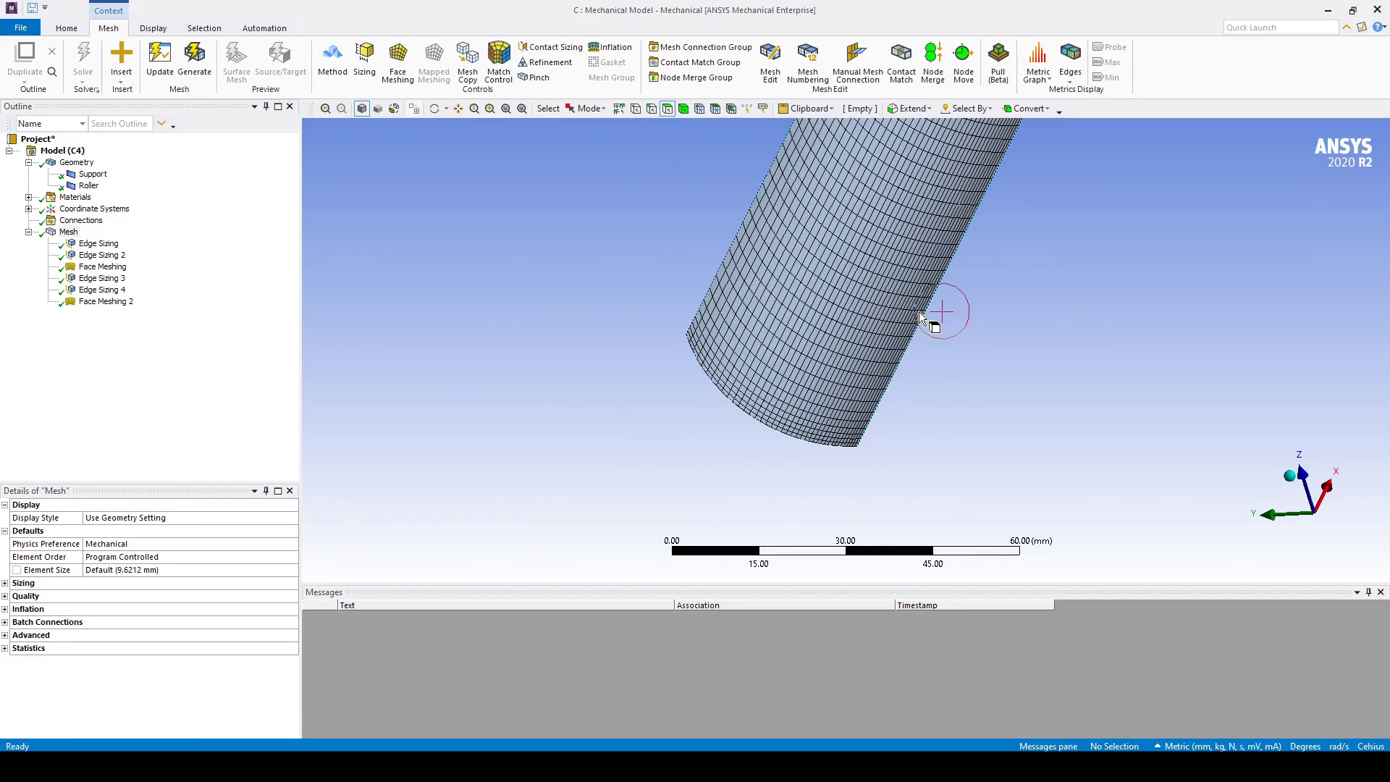
pyautogui.scroll(3, 869, 333)
pyautogui.moveTo(862, 325); pyautogui.dragTo(457, 326, button='middle')
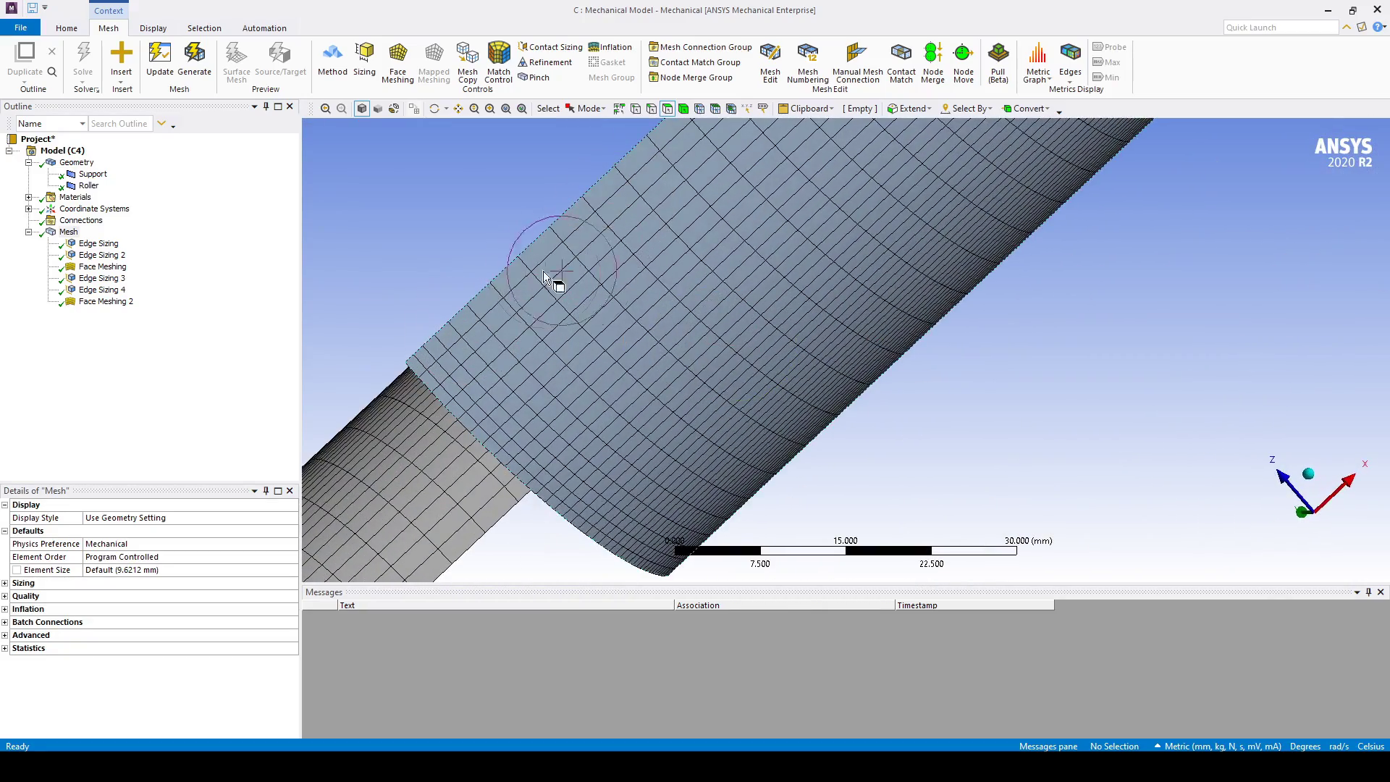
pyautogui.scroll(-6, 614, 317)
pyautogui.moveTo(637, 336); pyautogui.dragTo(825, 362, button='middle')
pyautogui.scroll(-2, 823, 378)
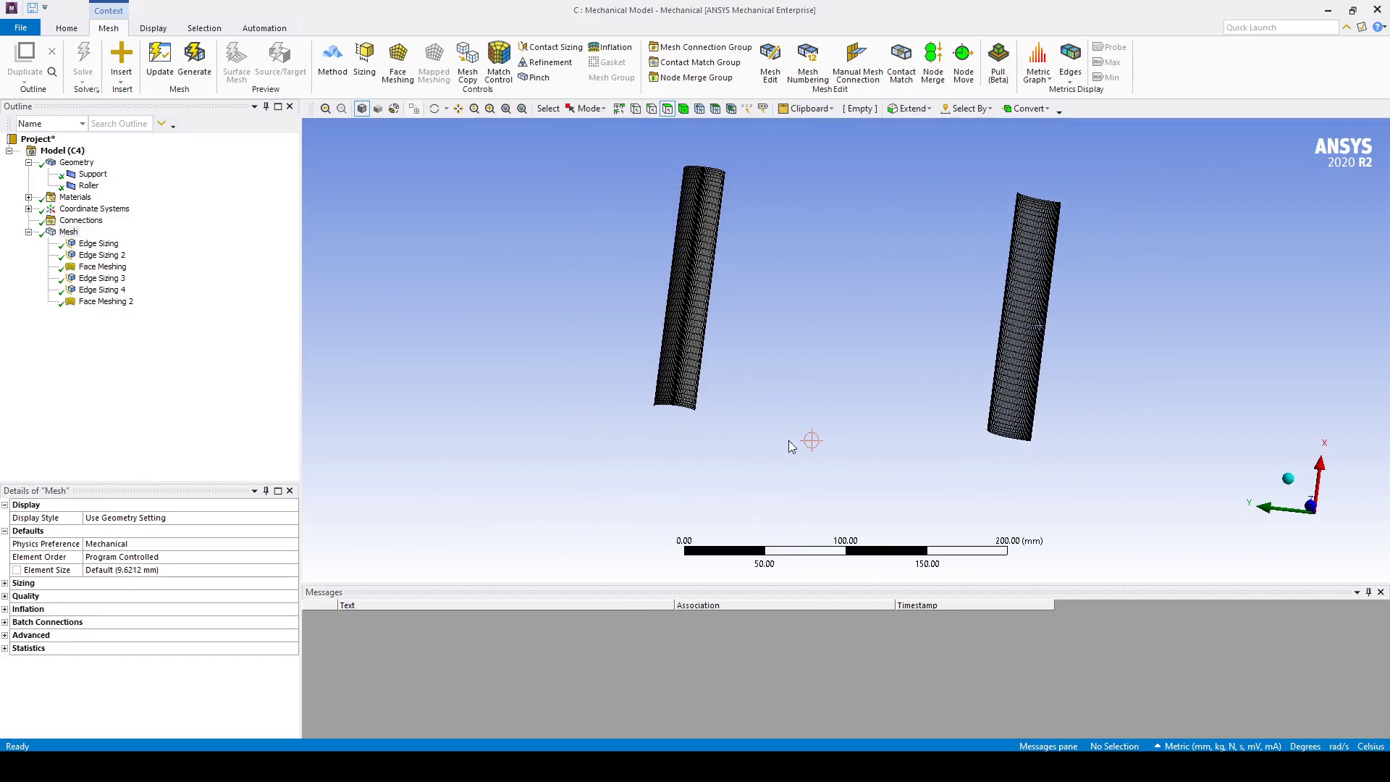
# - Close Mechanical, link the C4 Model cell into B2 Model, and update C4
pyautogui.click(1378, 10)
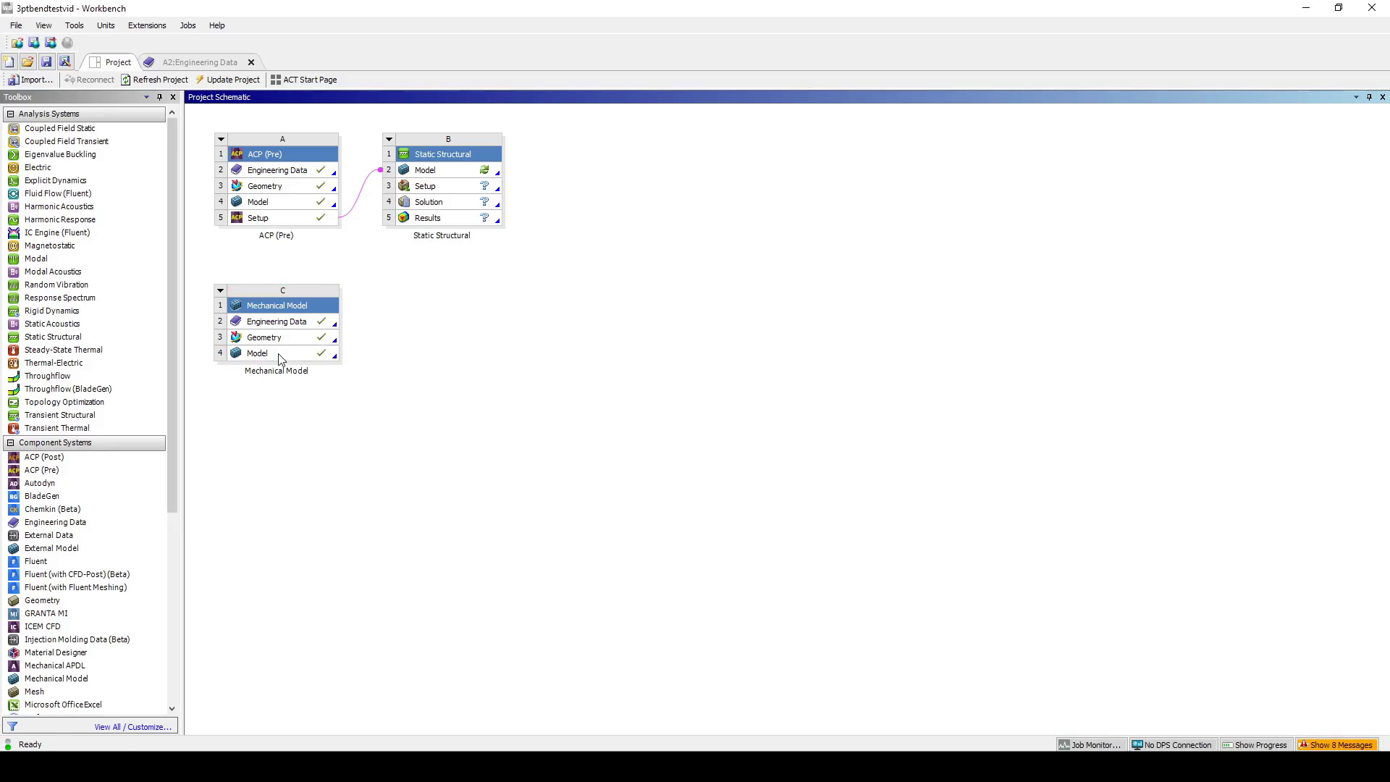
pyautogui.moveTo(280, 359); pyautogui.dragTo(434, 171)
pyautogui.rightClick(283, 362)
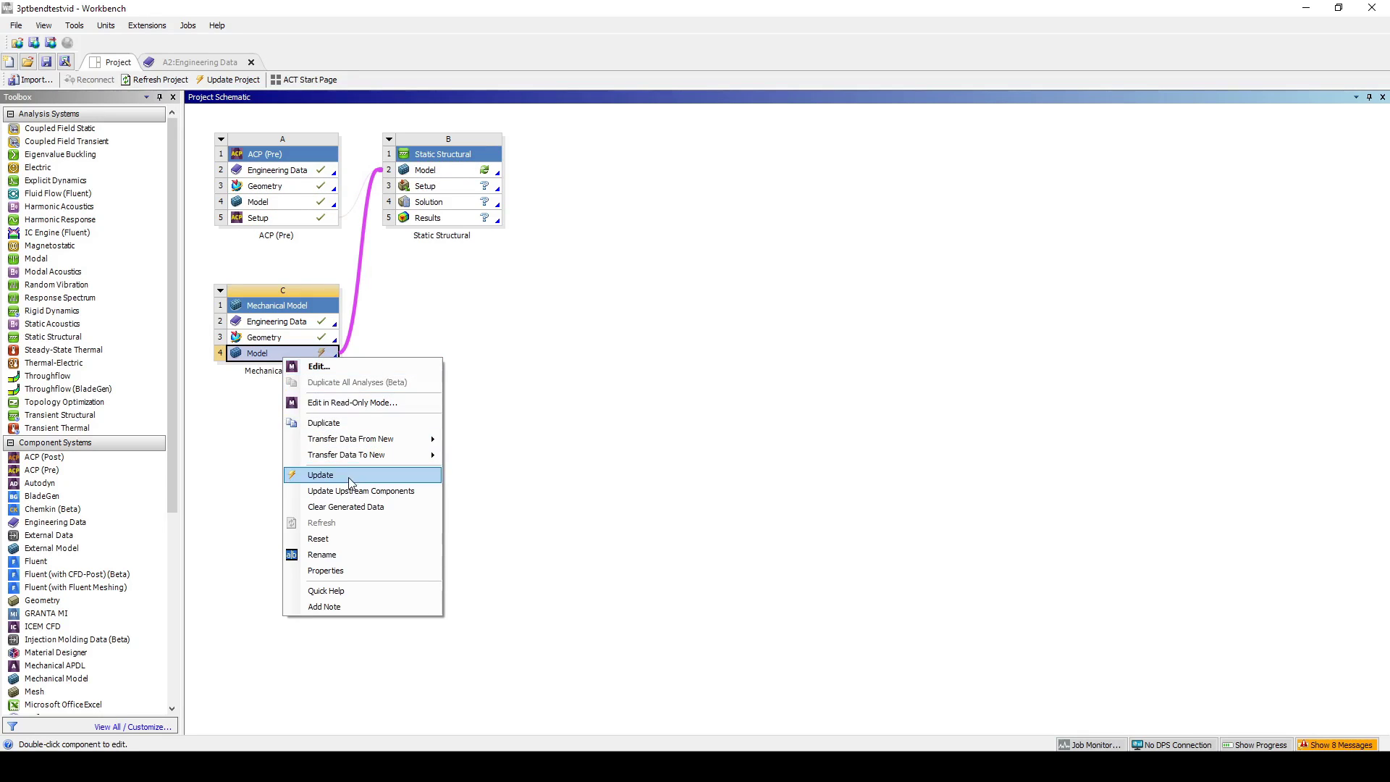
pyautogui.click(319, 478)
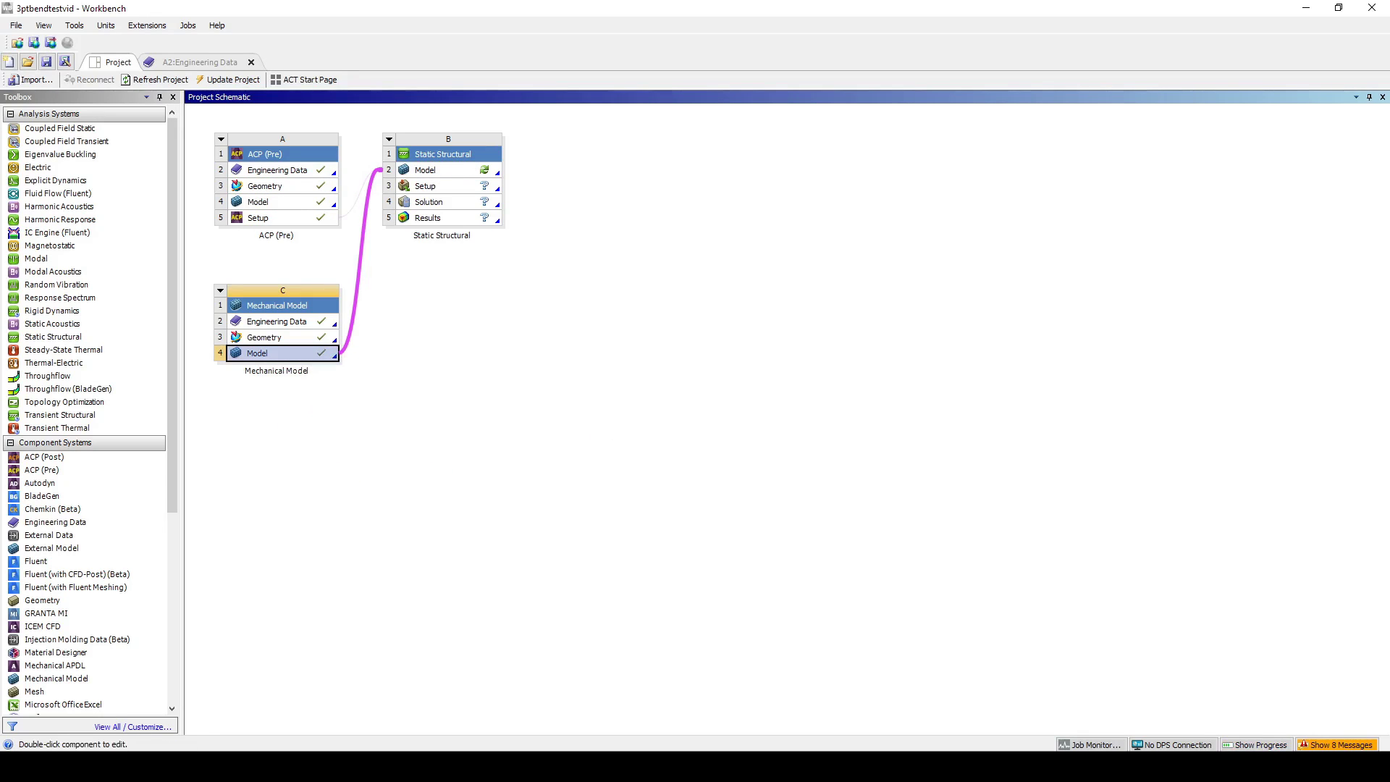
pyautogui.click(679, 370)
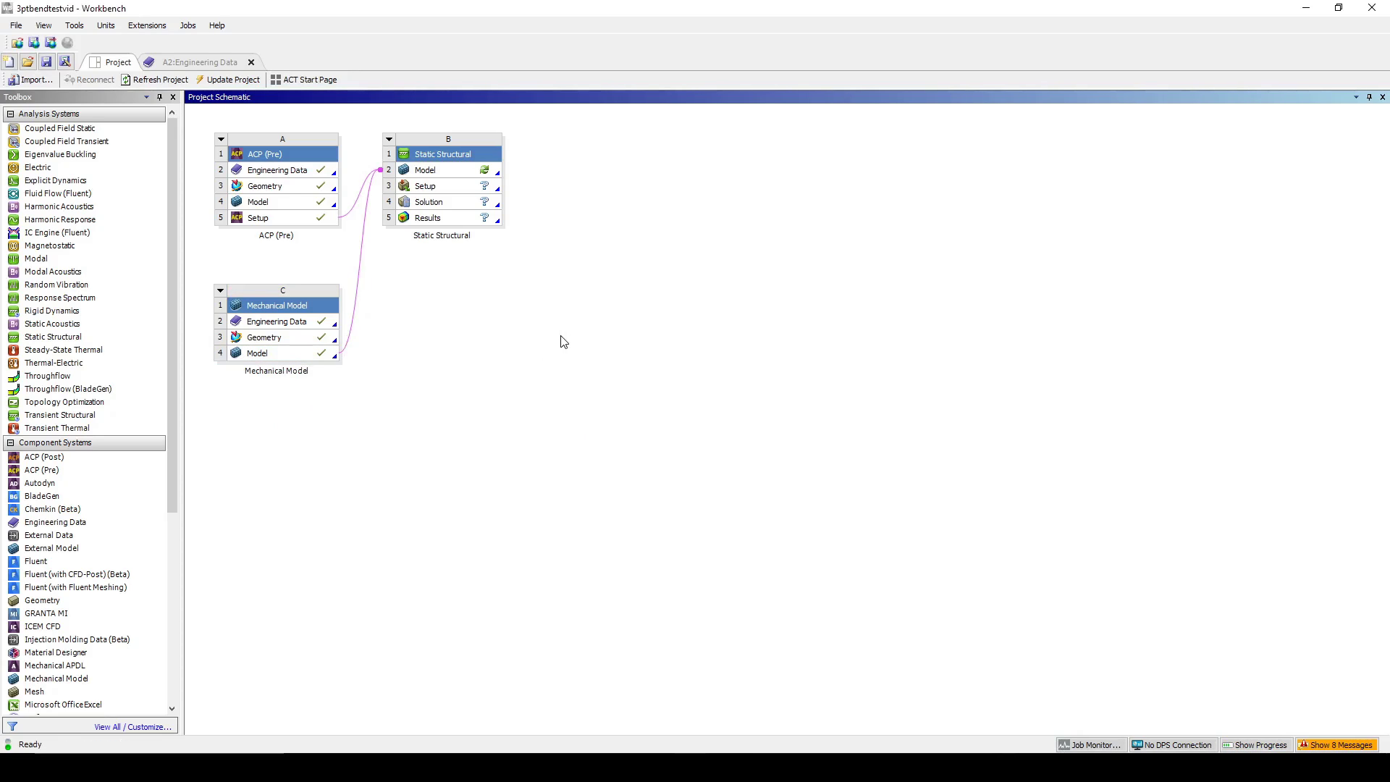
# - Open B2 Model in Mechanical and orbit around the meshed beam and half-cylinder supports
pyautogui.doubleClick(453, 173)
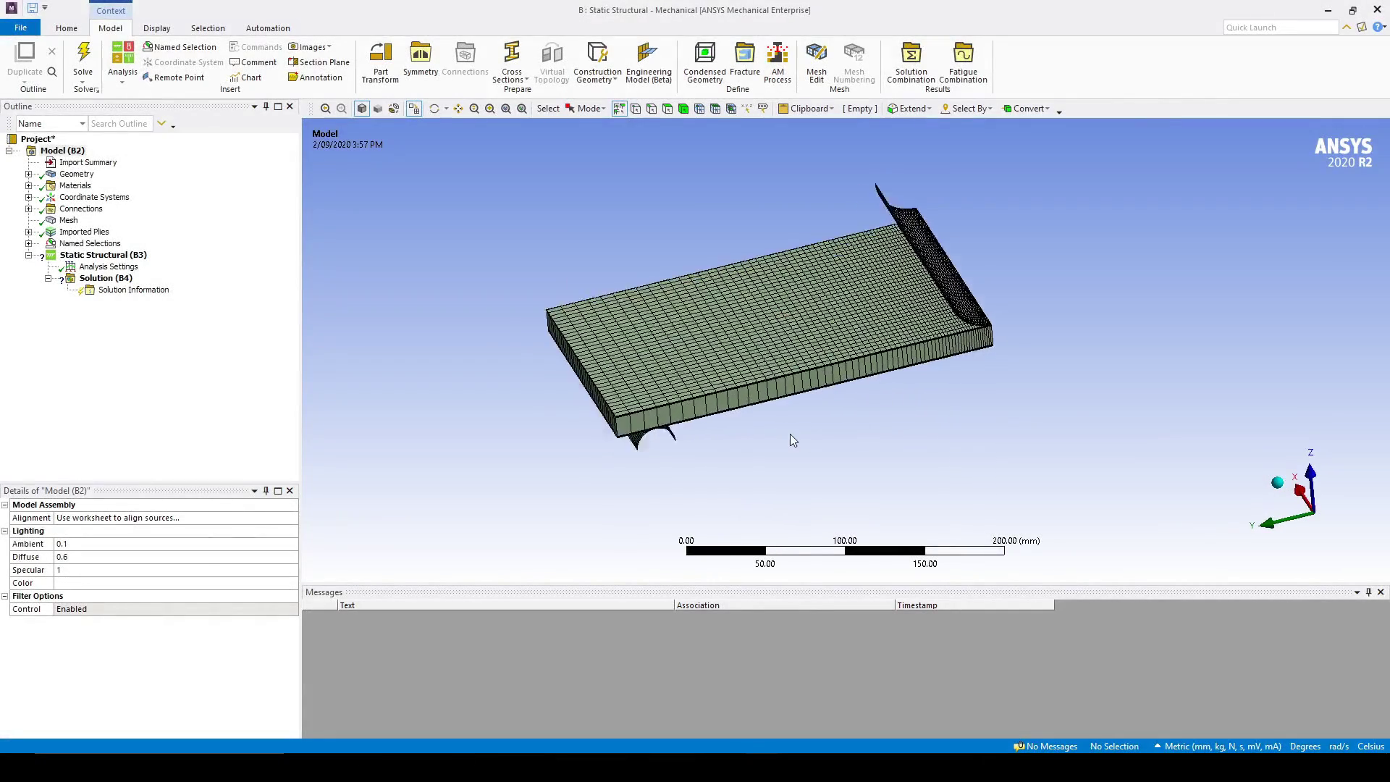
pyautogui.scroll(3, 736, 467)
pyautogui.moveTo(736, 467); pyautogui.dragTo(688, 316, button='middle')
pyautogui.scroll(5, 698, 326)
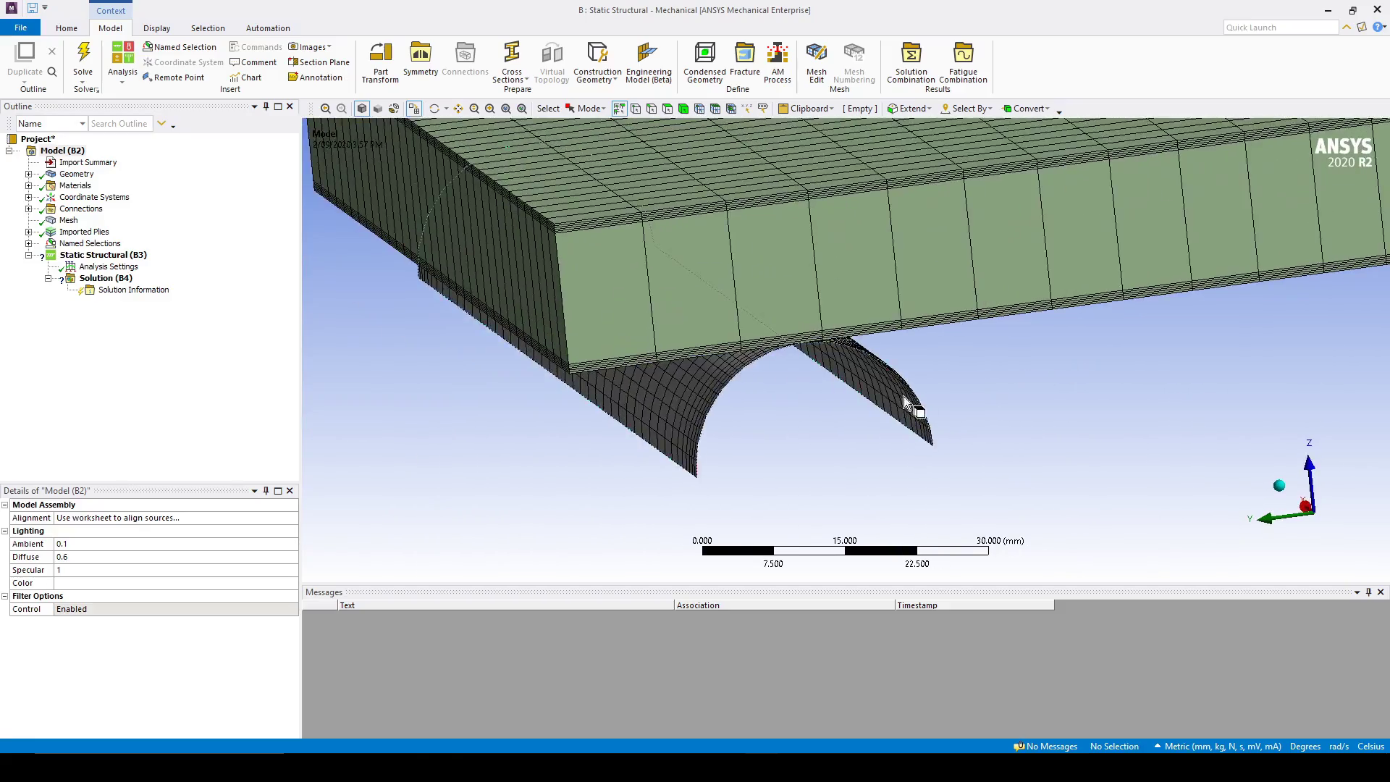
pyautogui.scroll(5, 710, 348)
pyautogui.moveTo(735, 351); pyautogui.dragTo(1040, 341, button='middle')
pyautogui.scroll(-6, 713, 369)
pyautogui.scroll(-4, 860, 370)
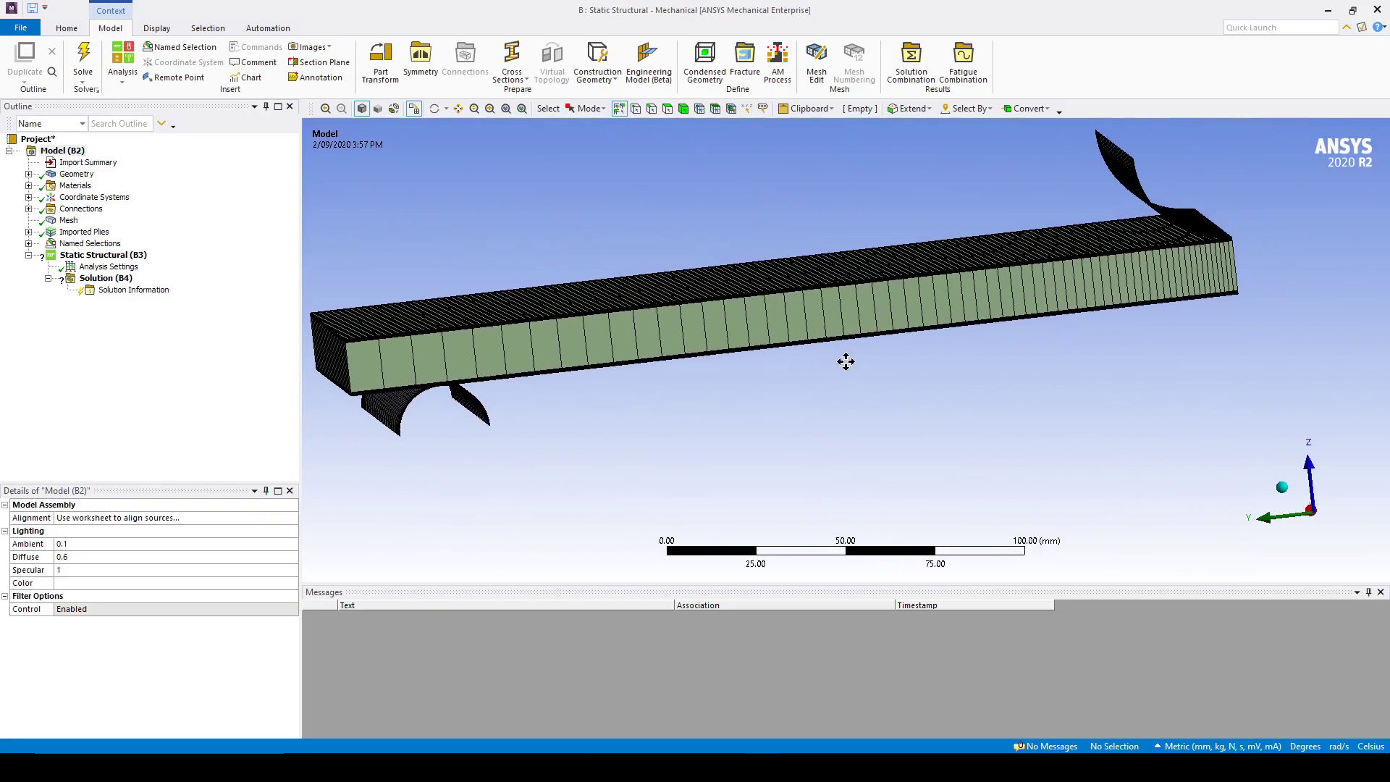
pyautogui.moveTo(846, 362); pyautogui.dragTo(750, 347, button='middle')
pyautogui.scroll(-2, 753, 344)
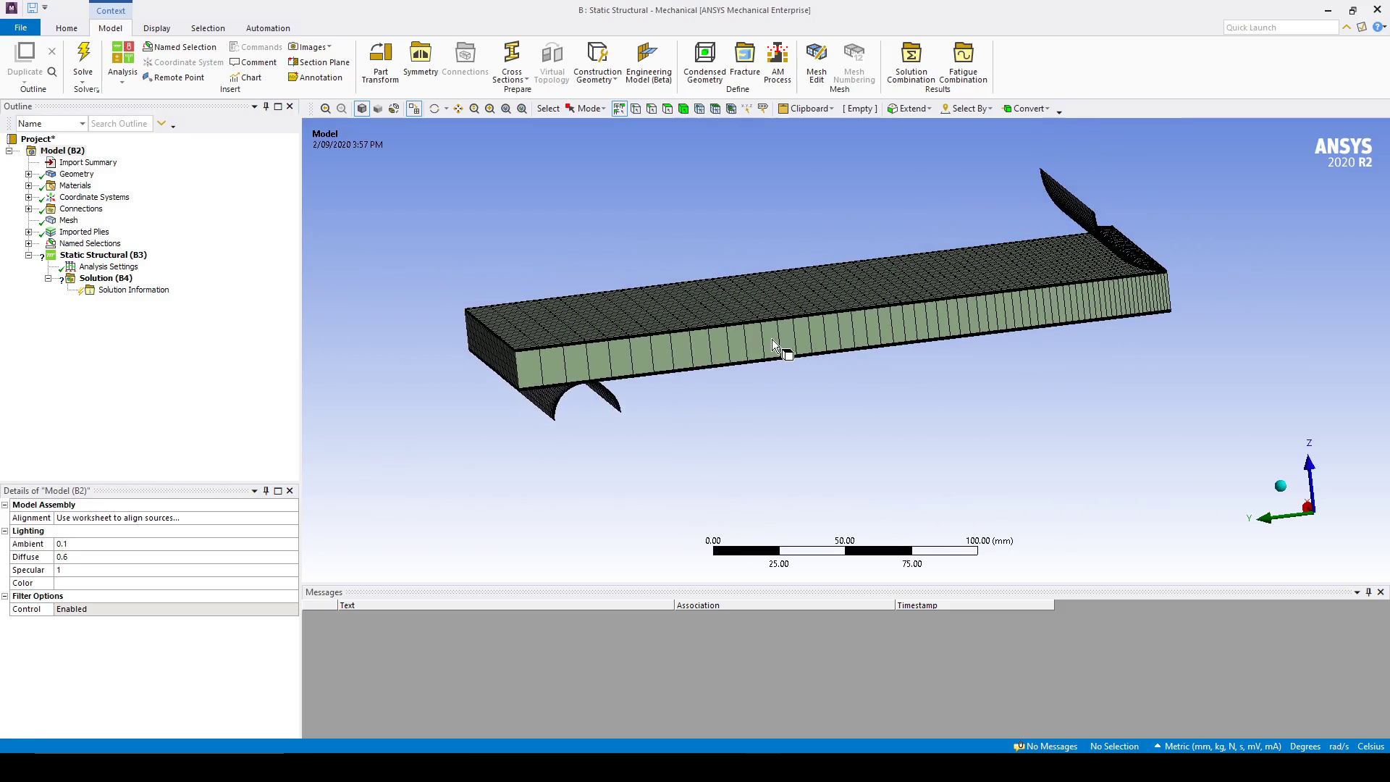
# - Expand Connections and rename the contact regions based on their definitions
pyautogui.click(29, 210)
pyautogui.click(49, 220)
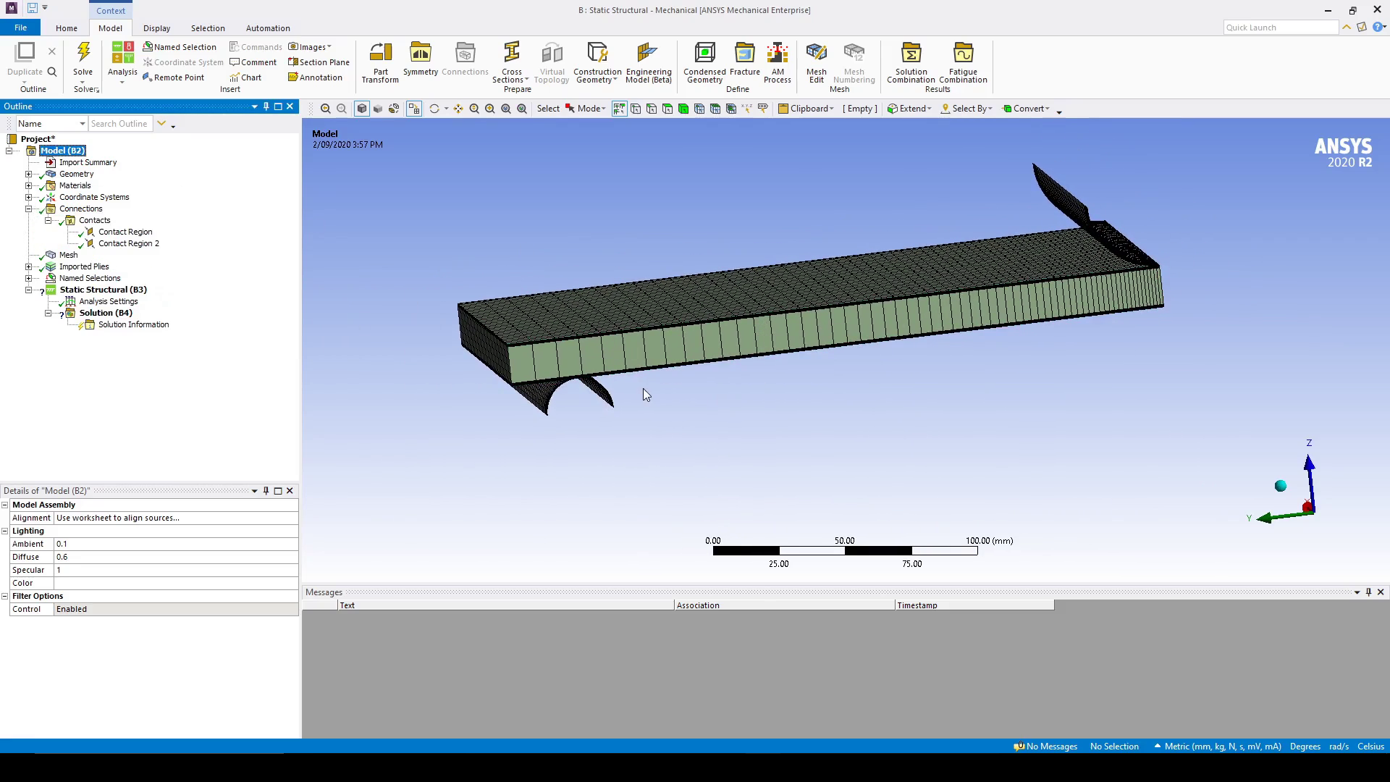
pyautogui.moveTo(1083, 268); pyautogui.dragTo(1101, 255, button='middle')
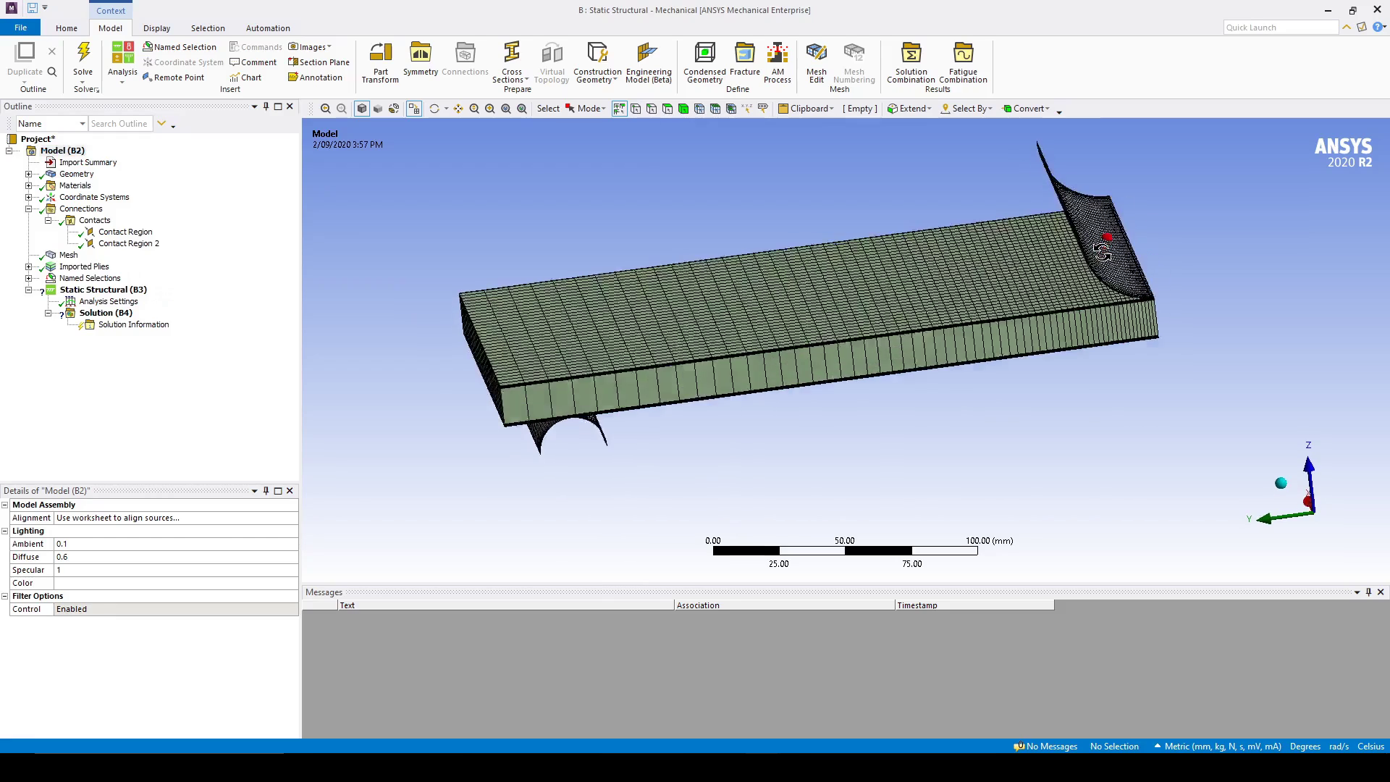
pyautogui.moveTo(857, 376); pyautogui.dragTo(862, 325, button='middle')
pyautogui.click(102, 231)
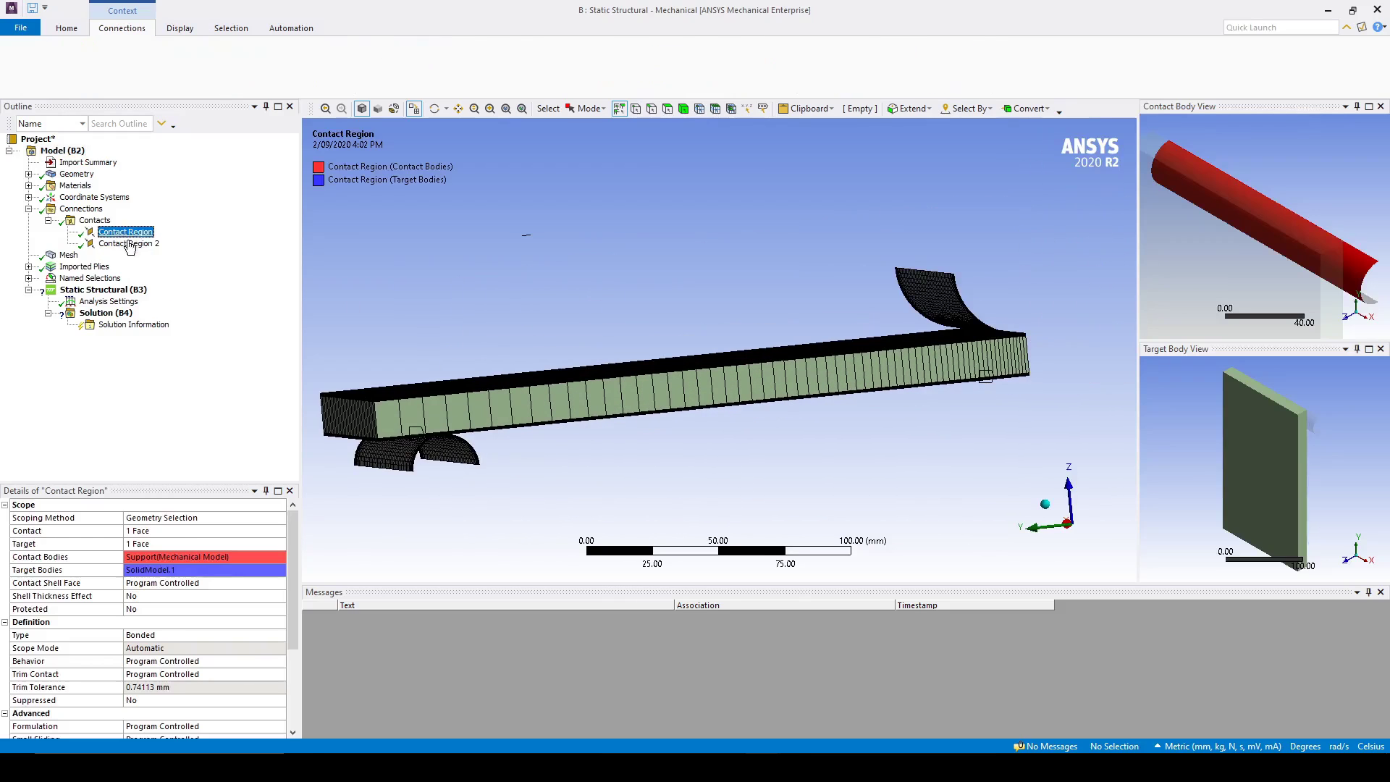
pyautogui.rightClick(98, 224)
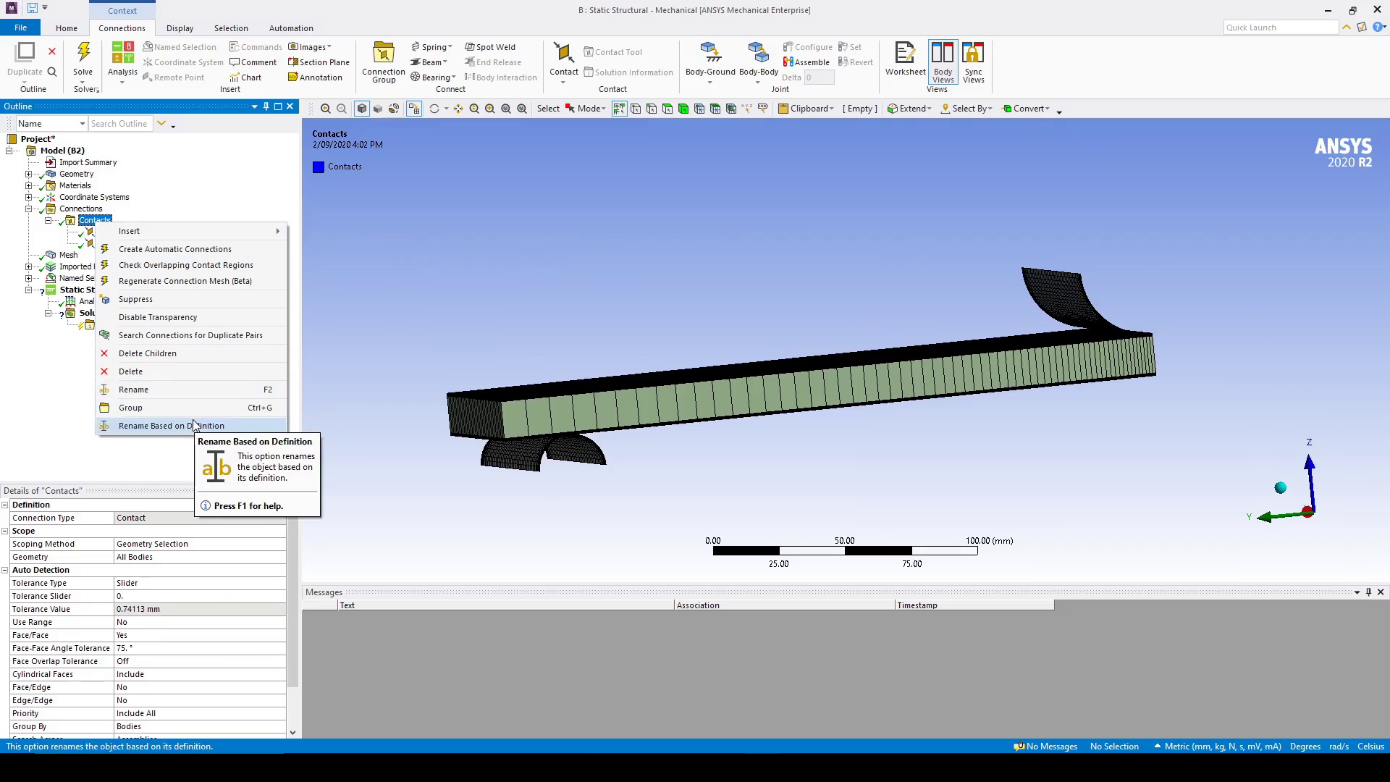
pyautogui.click(194, 425)
# - Make the Support contact Frictionless with contact shell face Top
pyautogui.click(149, 232)
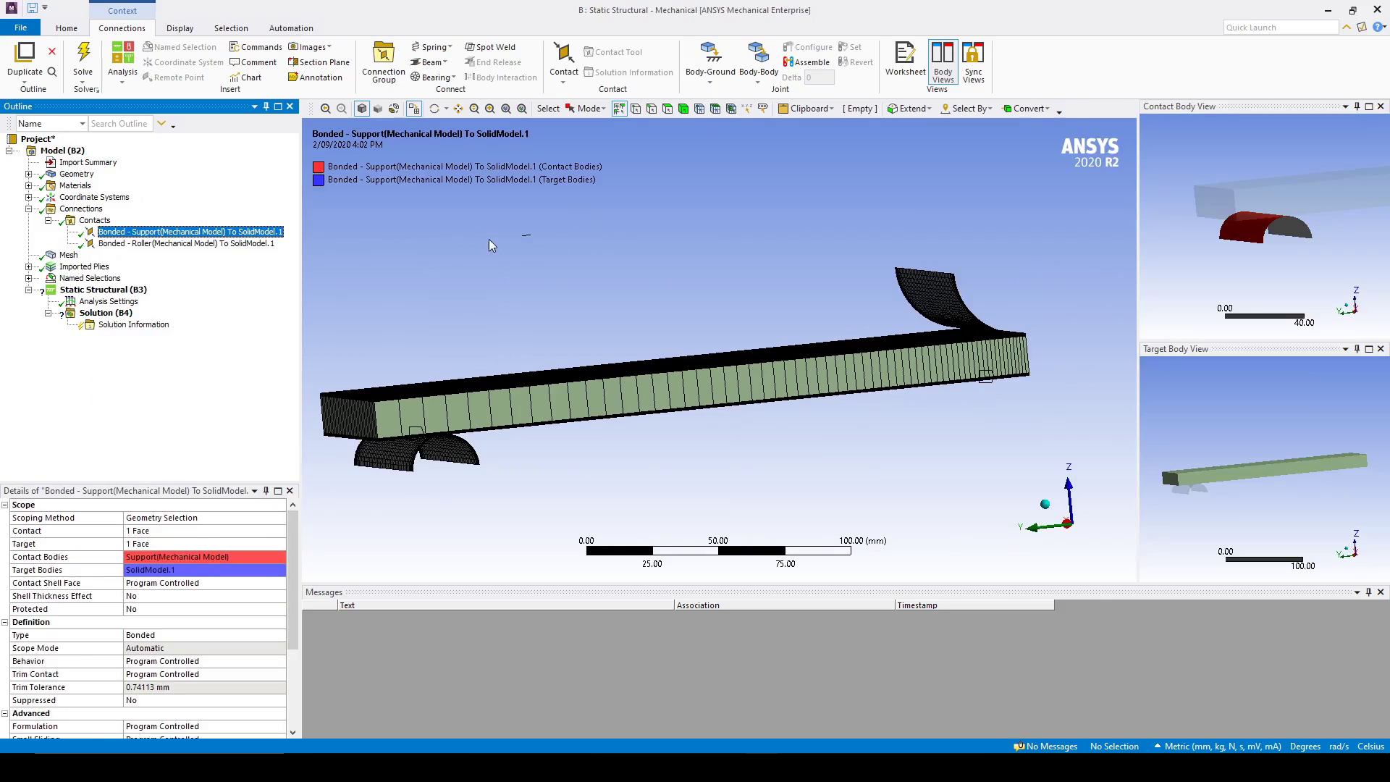
pyautogui.moveTo(579, 326); pyautogui.dragTo(574, 327, button='middle')
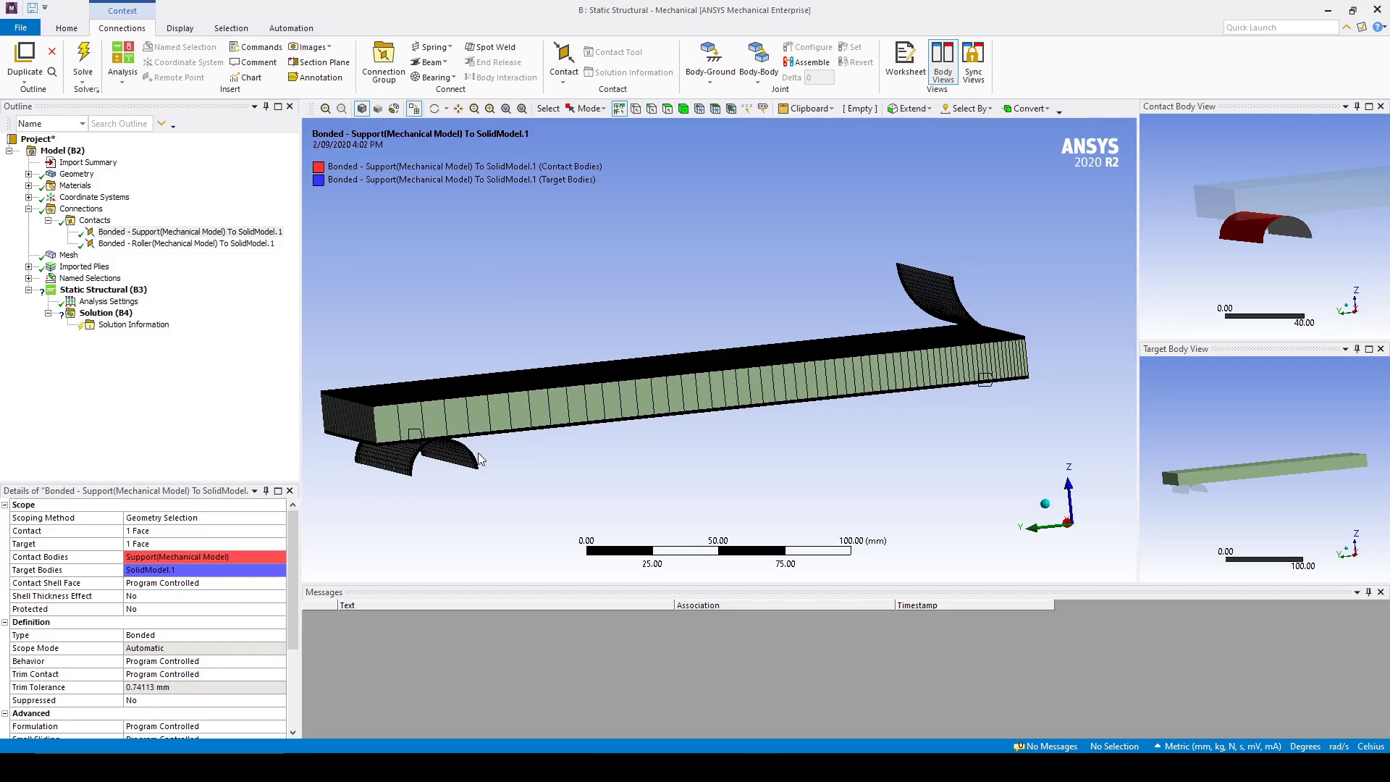
pyautogui.click(279, 637)
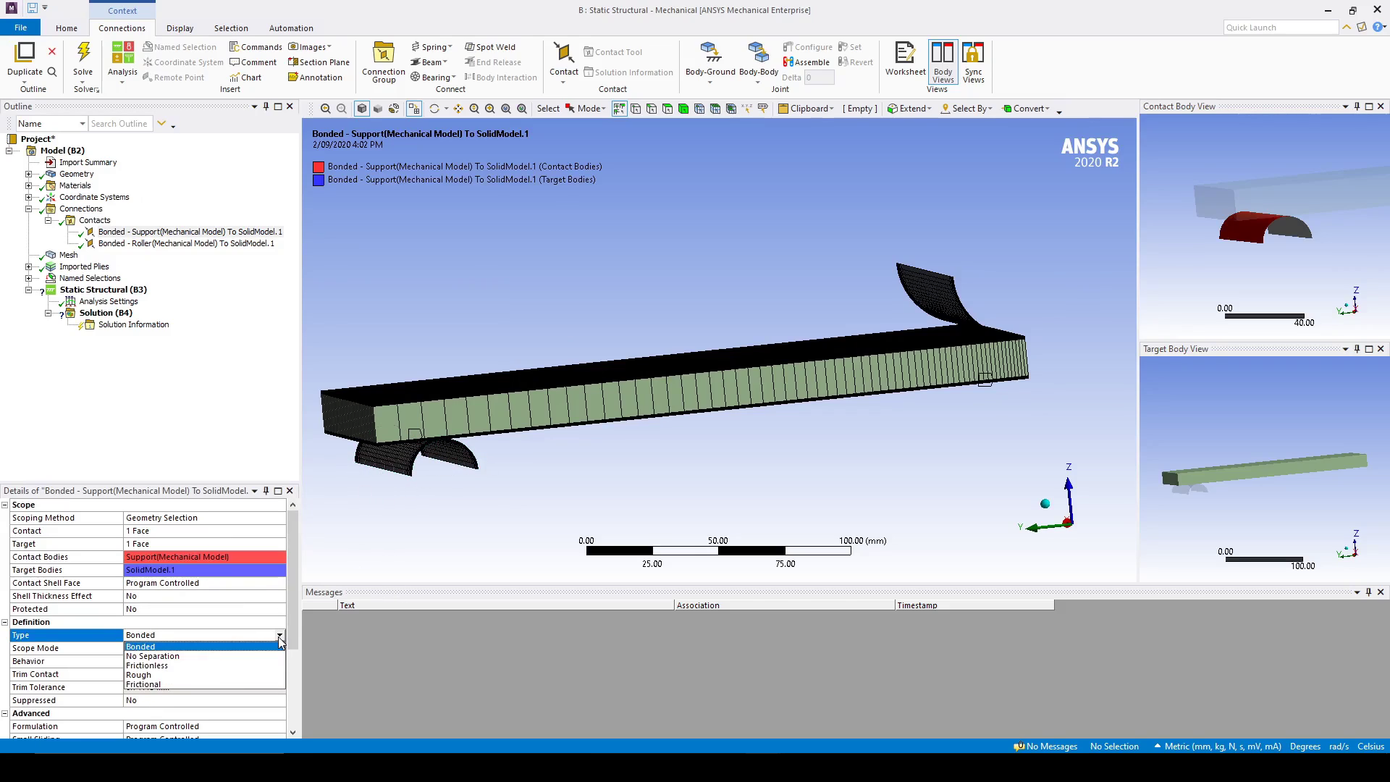
pyautogui.click(231, 666)
pyautogui.click(197, 585)
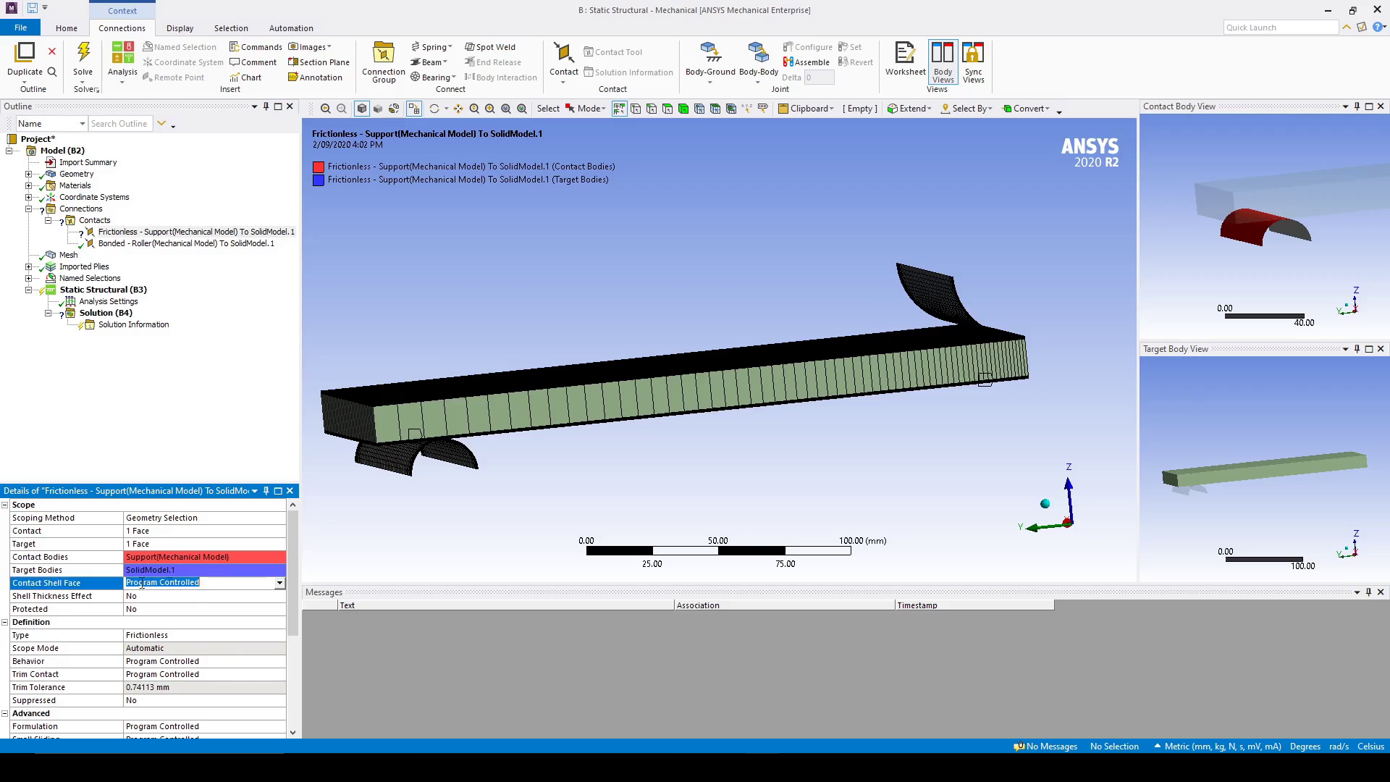
pyautogui.click(279, 583)
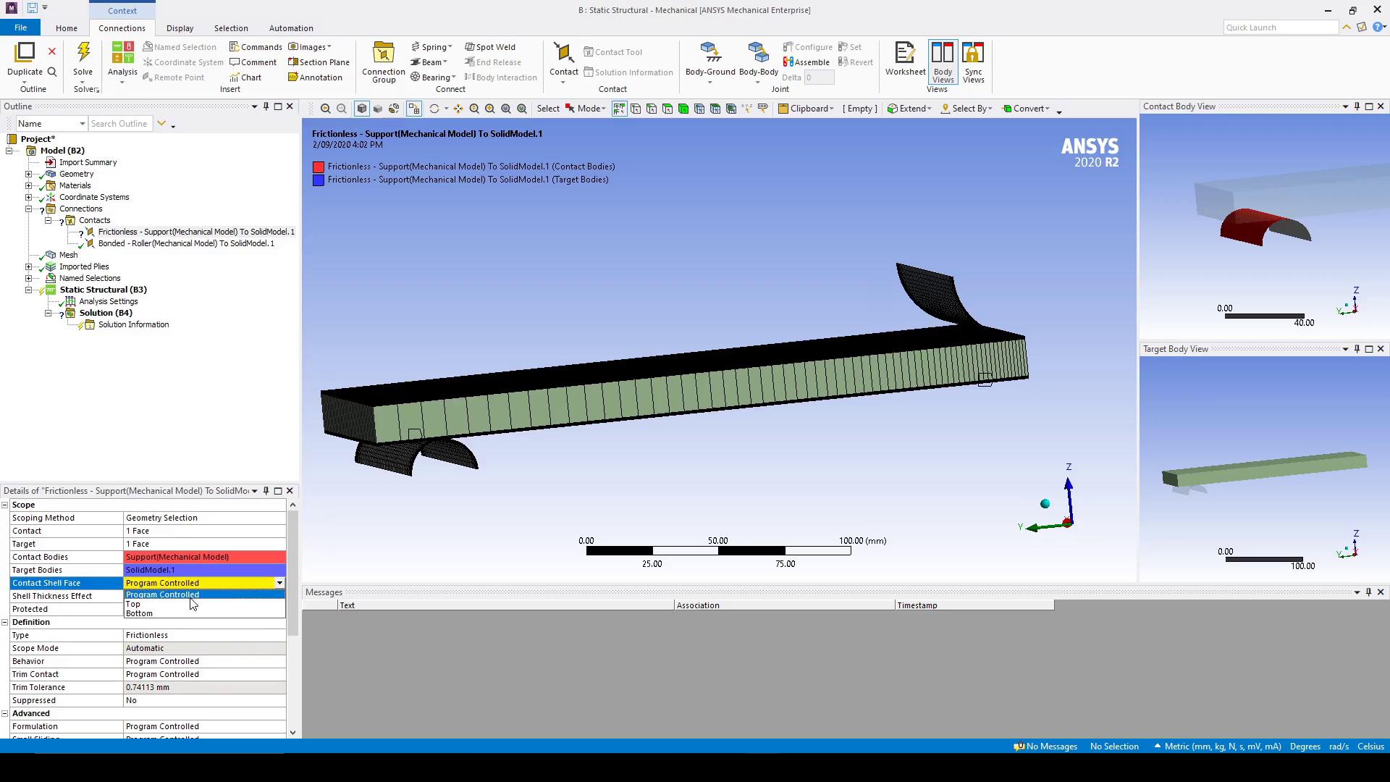
pyautogui.click(151, 604)
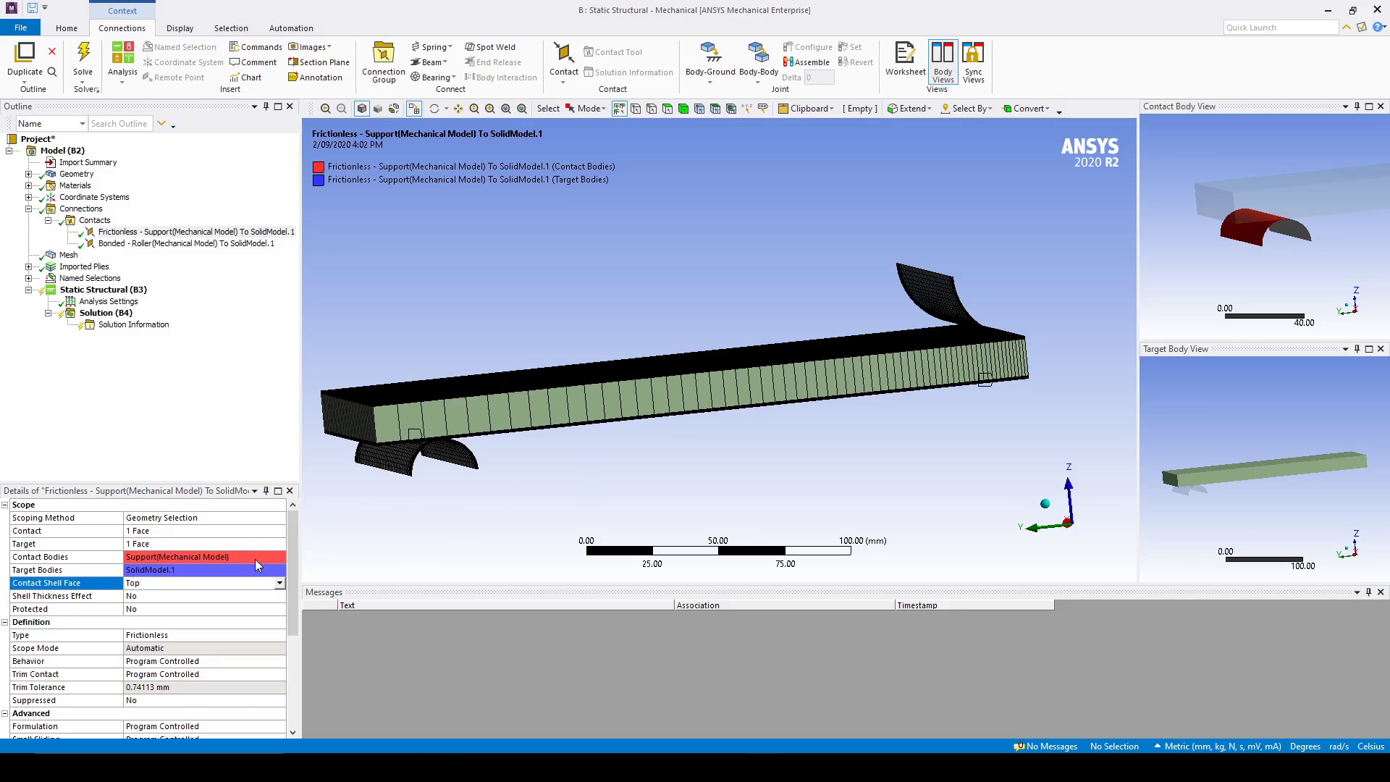
# - Set the Support contact formulation to Augmented Lagrange and behavior to Asymmetric
pyautogui.scroll(-1, 252, 584)
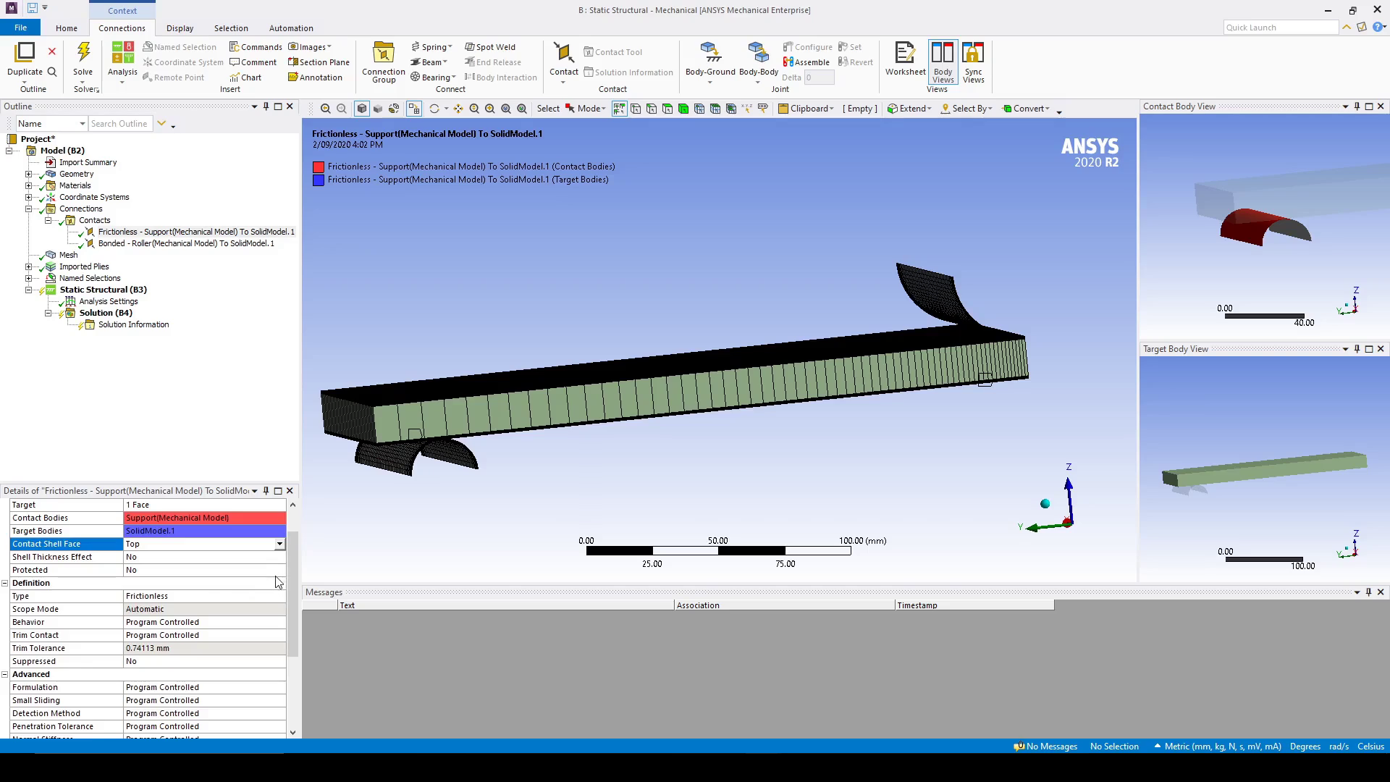
pyautogui.scroll(-1, 276, 585)
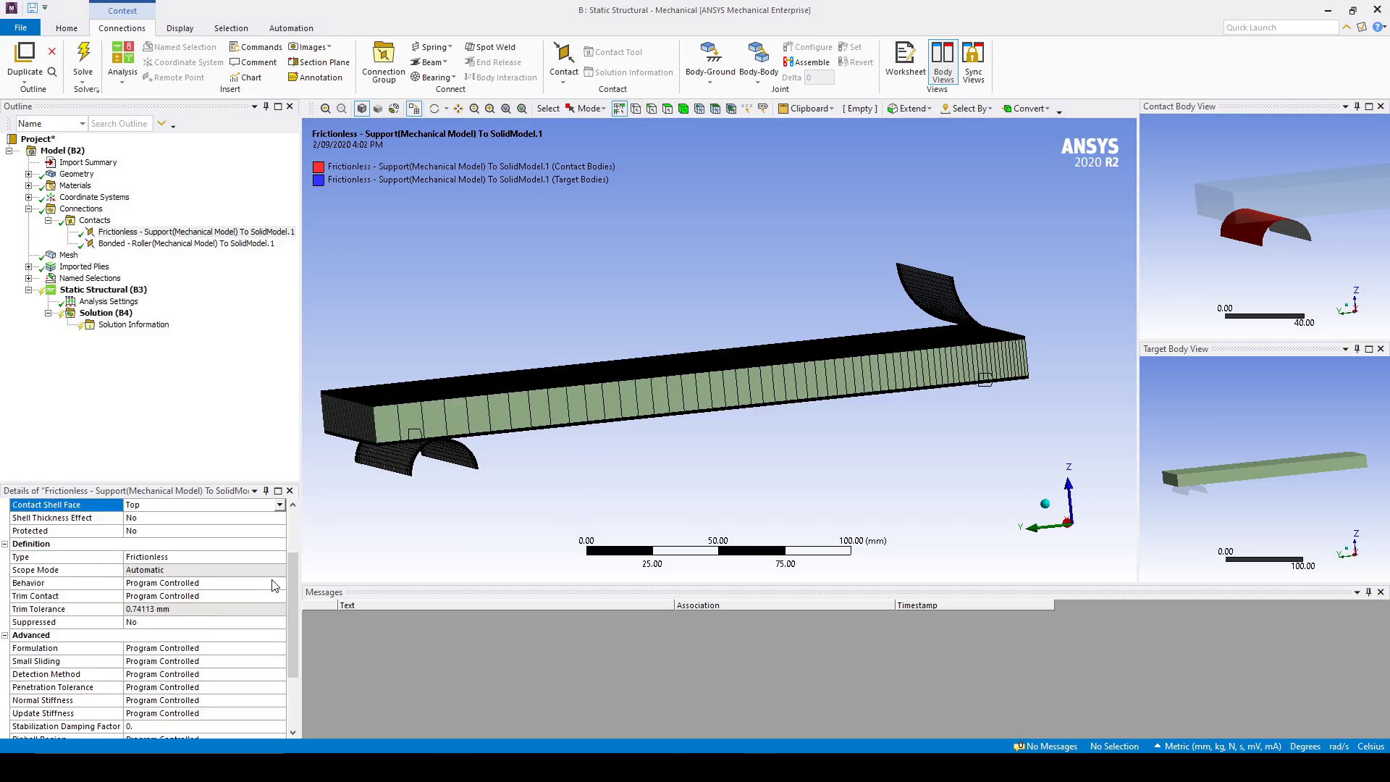
pyautogui.click(283, 648)
pyautogui.click(262, 669)
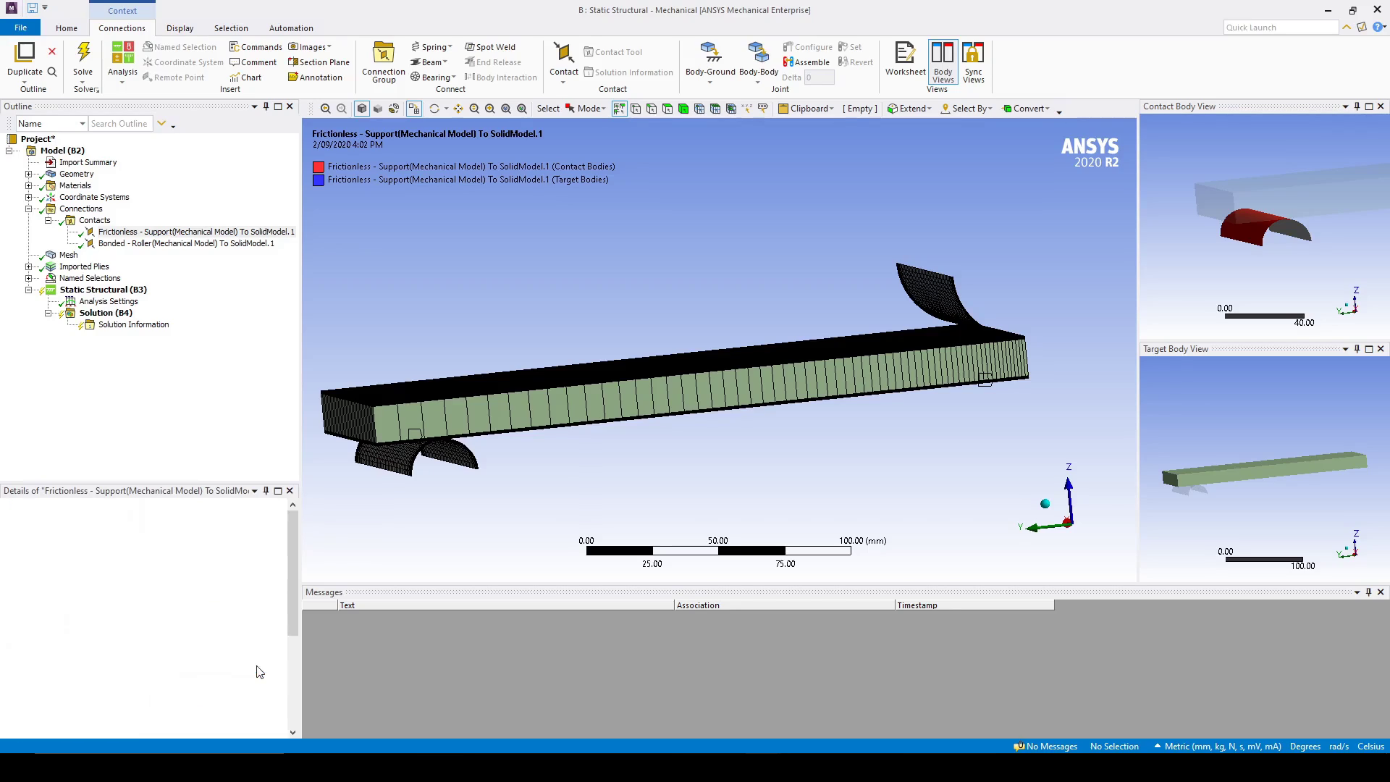
pyautogui.scroll(1, 234, 637)
pyautogui.scroll(-2, 234, 637)
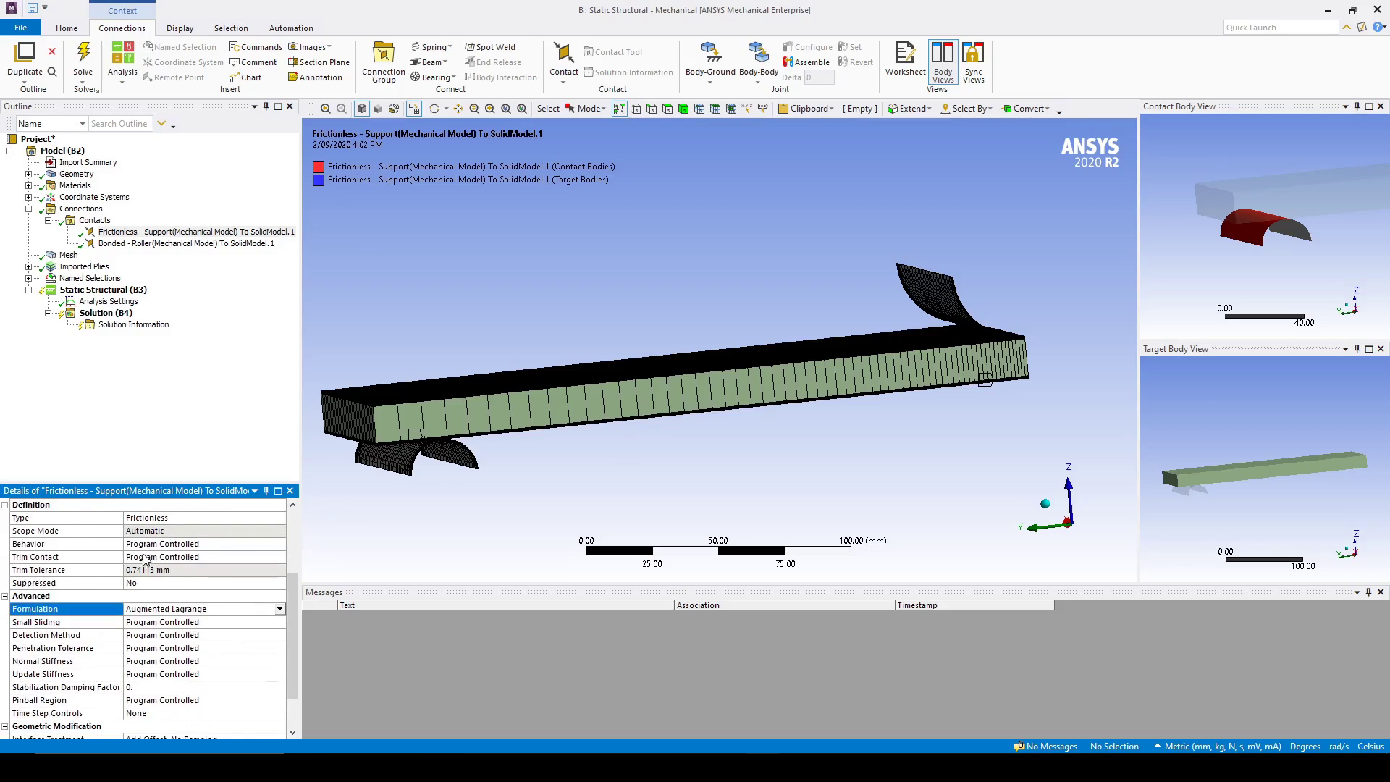
pyautogui.click(249, 543)
pyautogui.click(282, 544)
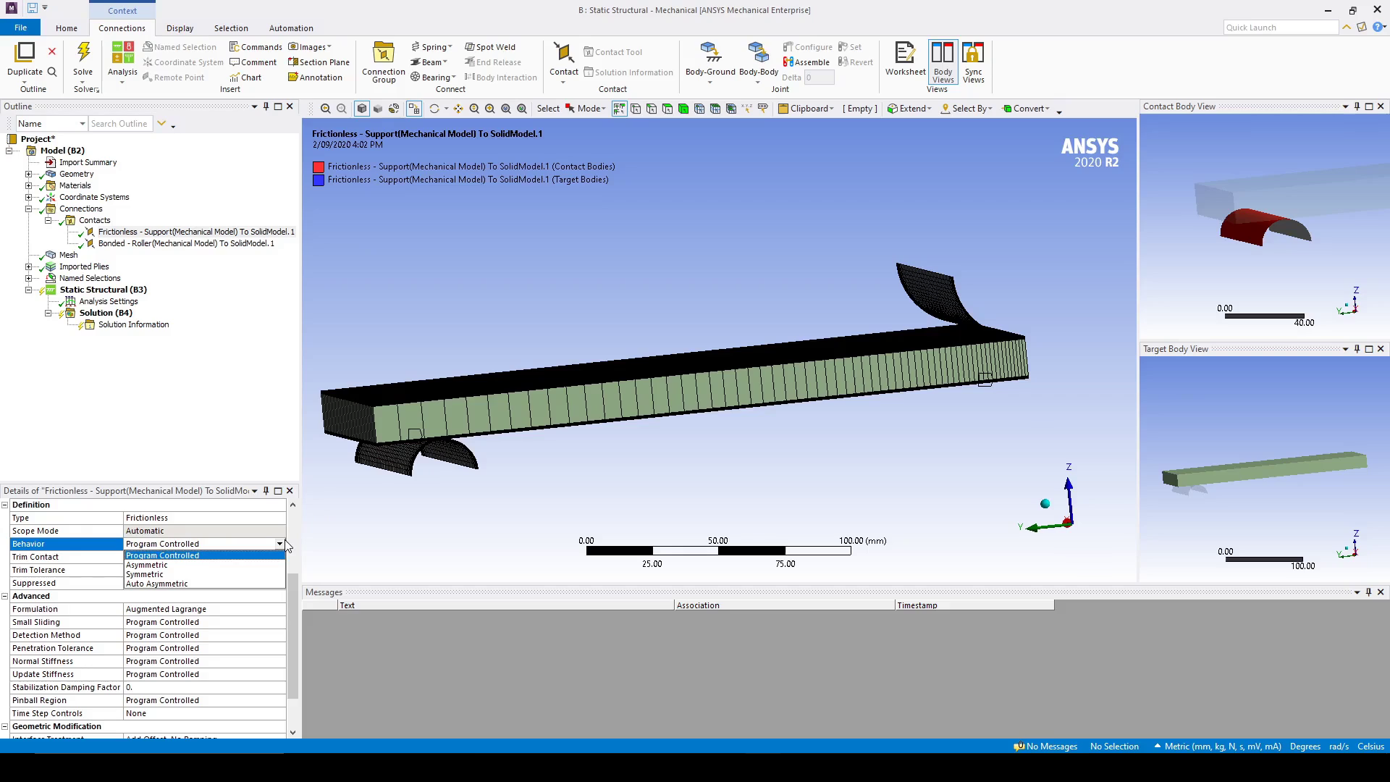
pyautogui.click(237, 565)
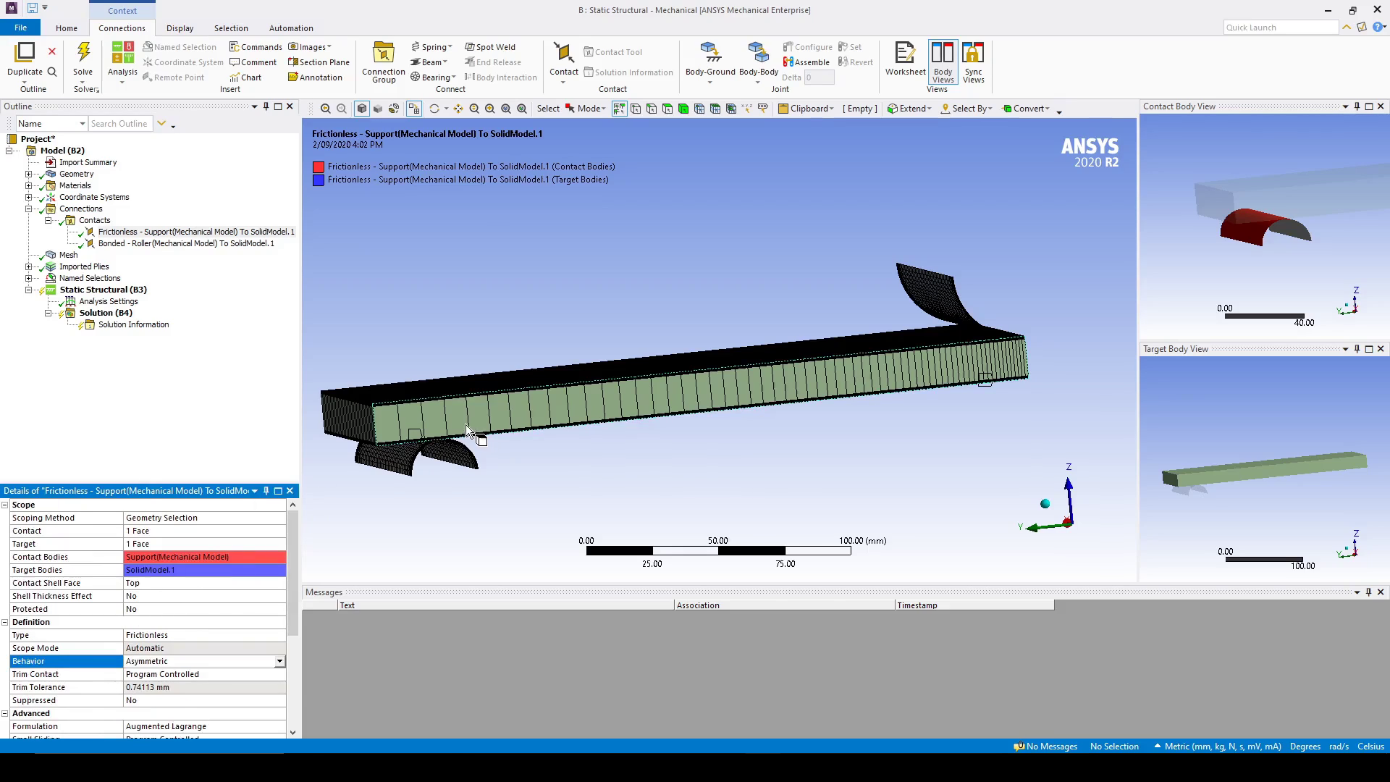
# - Set Support contact detection On Gauss Point, normal stiffness Factor, stiffness updated Each Iteration
pyautogui.scroll(-2, 216, 635)
pyautogui.scroll(-1, 216, 635)
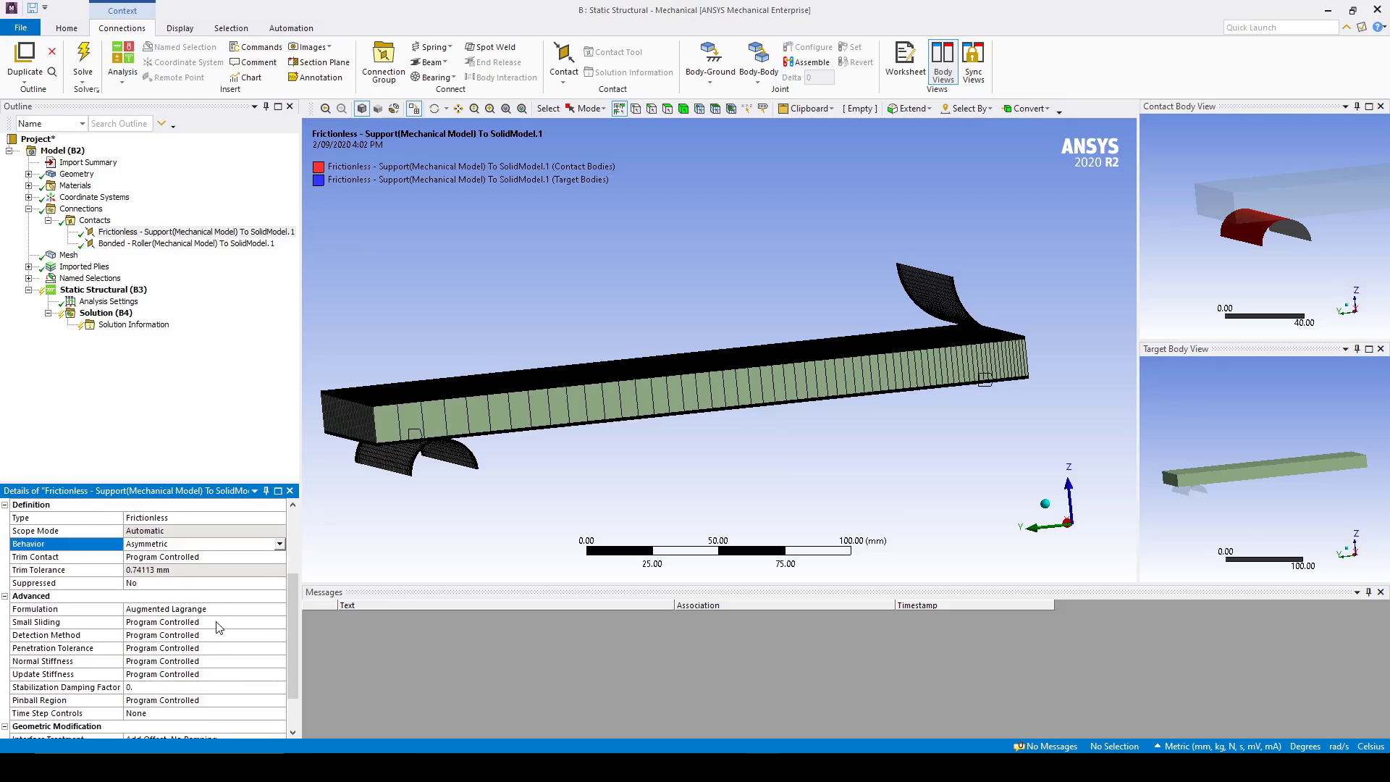
pyautogui.click(280, 635)
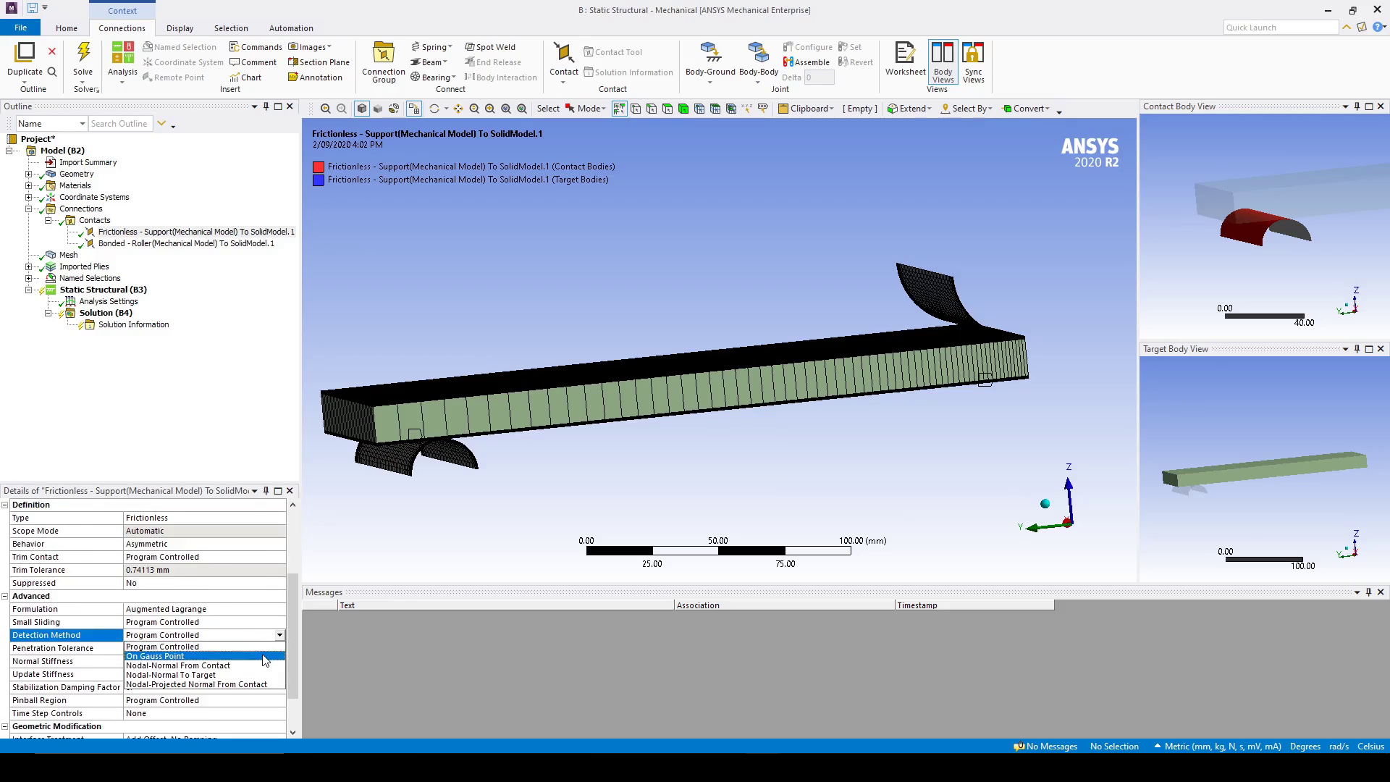
pyautogui.click(257, 656)
pyautogui.scroll(-1, 255, 652)
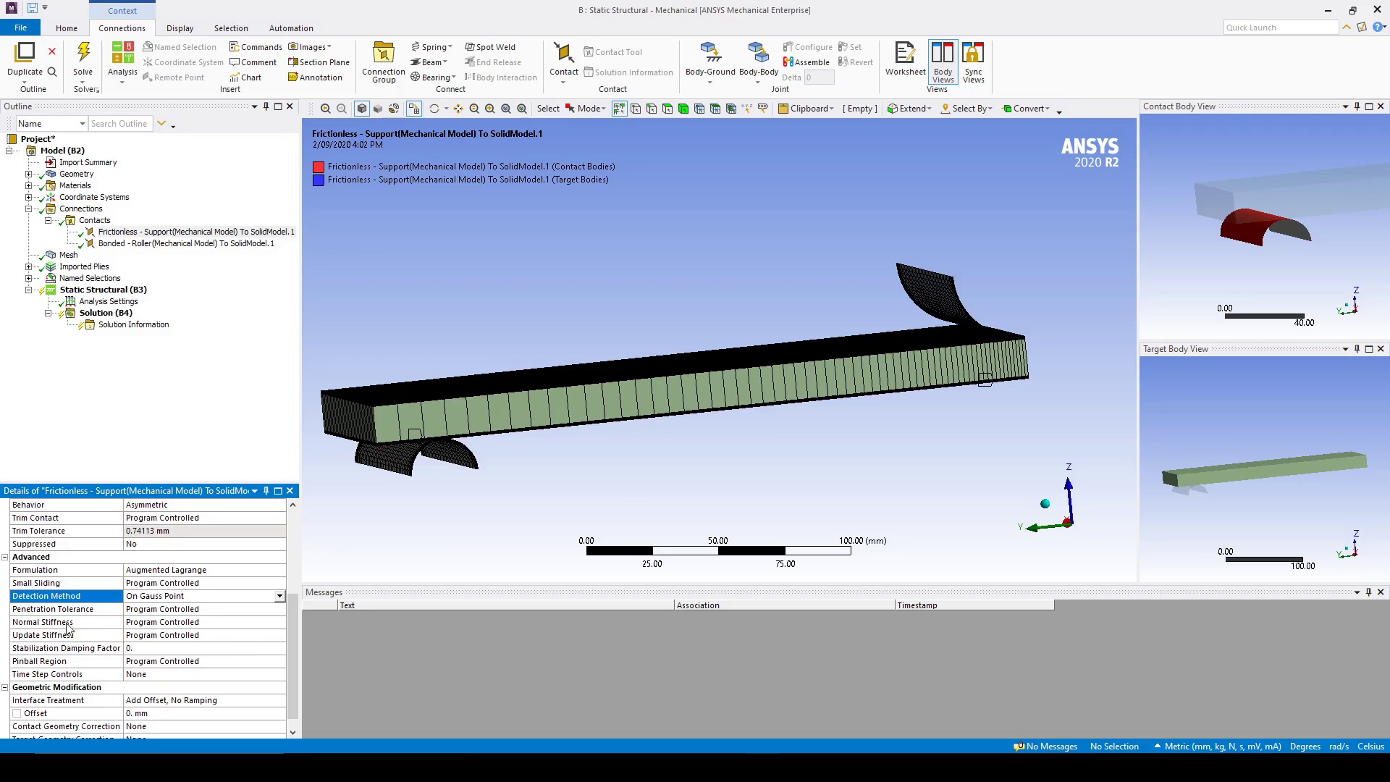
pyautogui.click(253, 622)
pyautogui.click(253, 622)
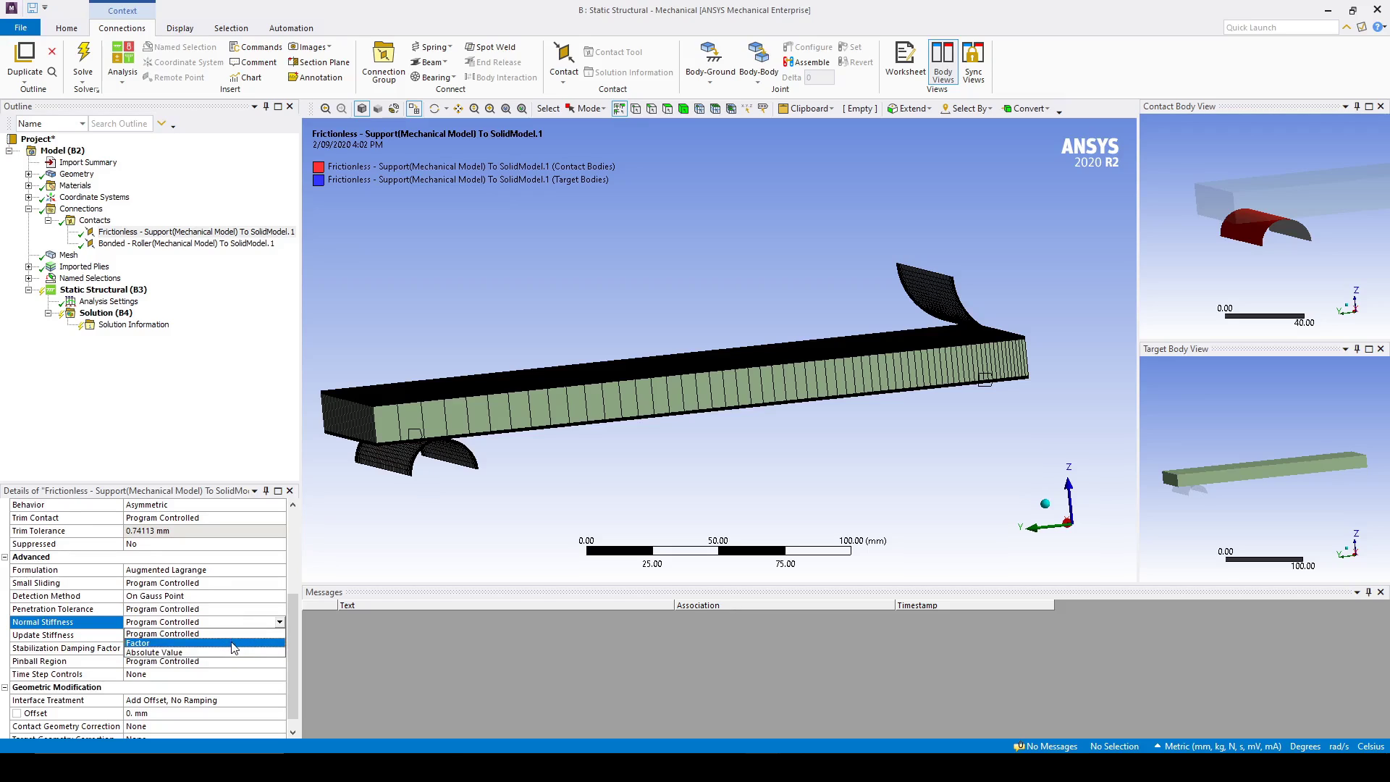
pyautogui.click(232, 644)
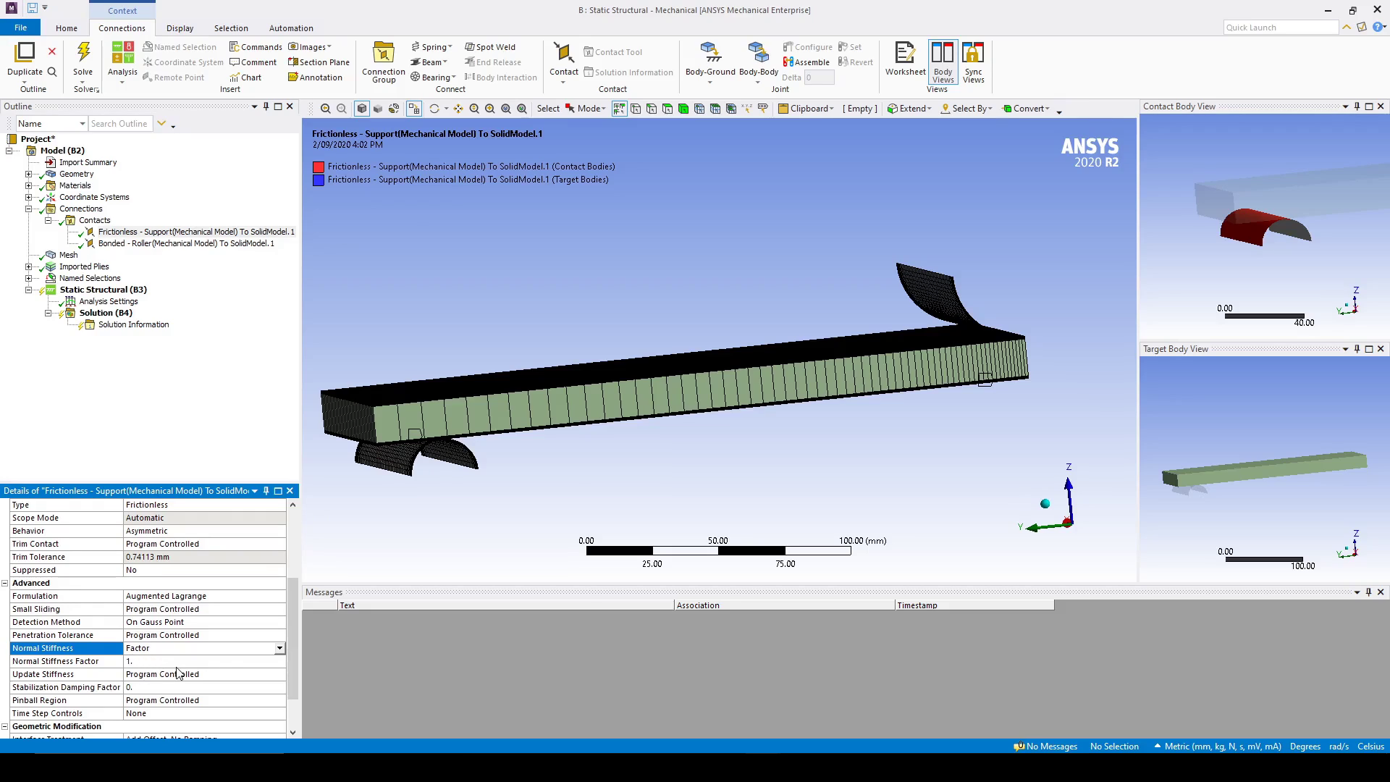
pyautogui.scroll(-2, 228, 655)
pyautogui.click(171, 627)
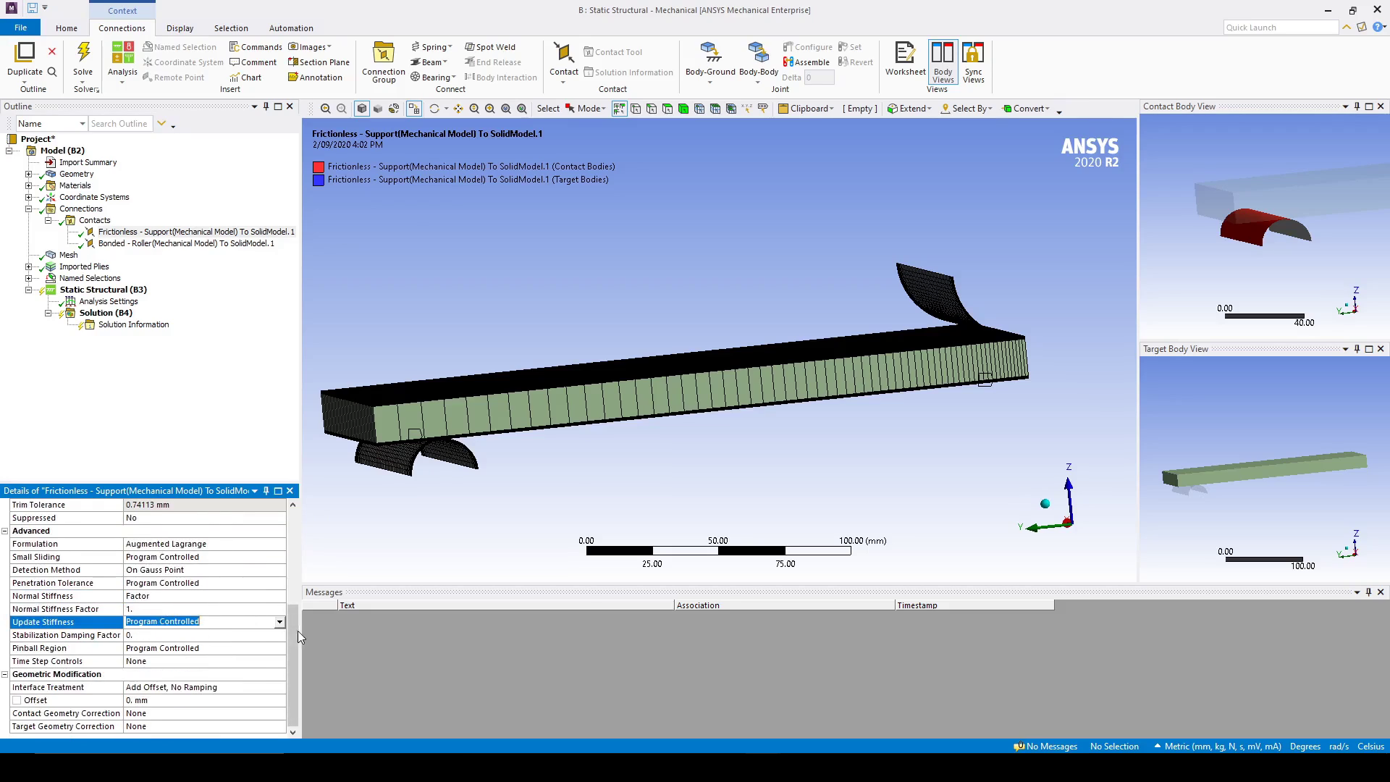
pyautogui.click(280, 622)
pyautogui.click(261, 652)
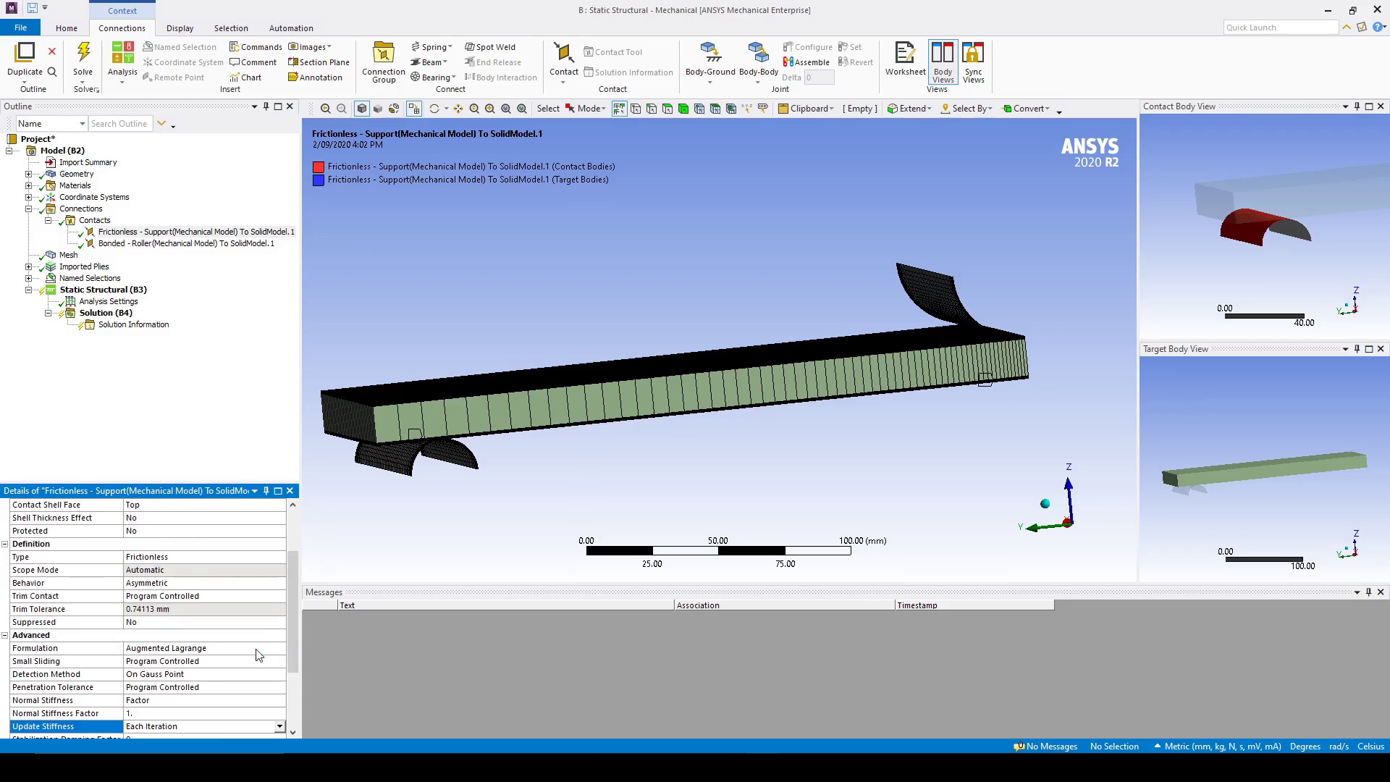
pyautogui.scroll(-2, 239, 644)
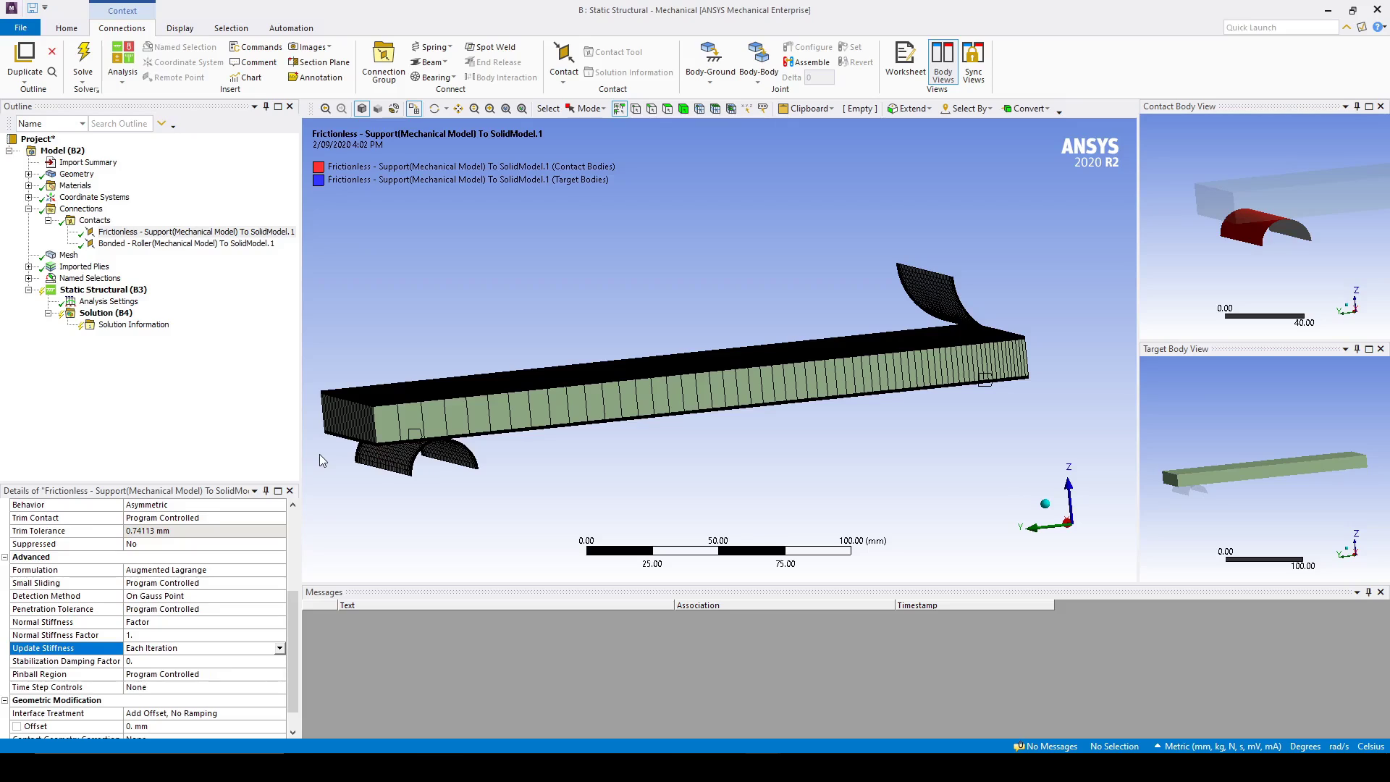
pyautogui.moveTo(506, 333); pyautogui.dragTo(814, 395, button='middle')
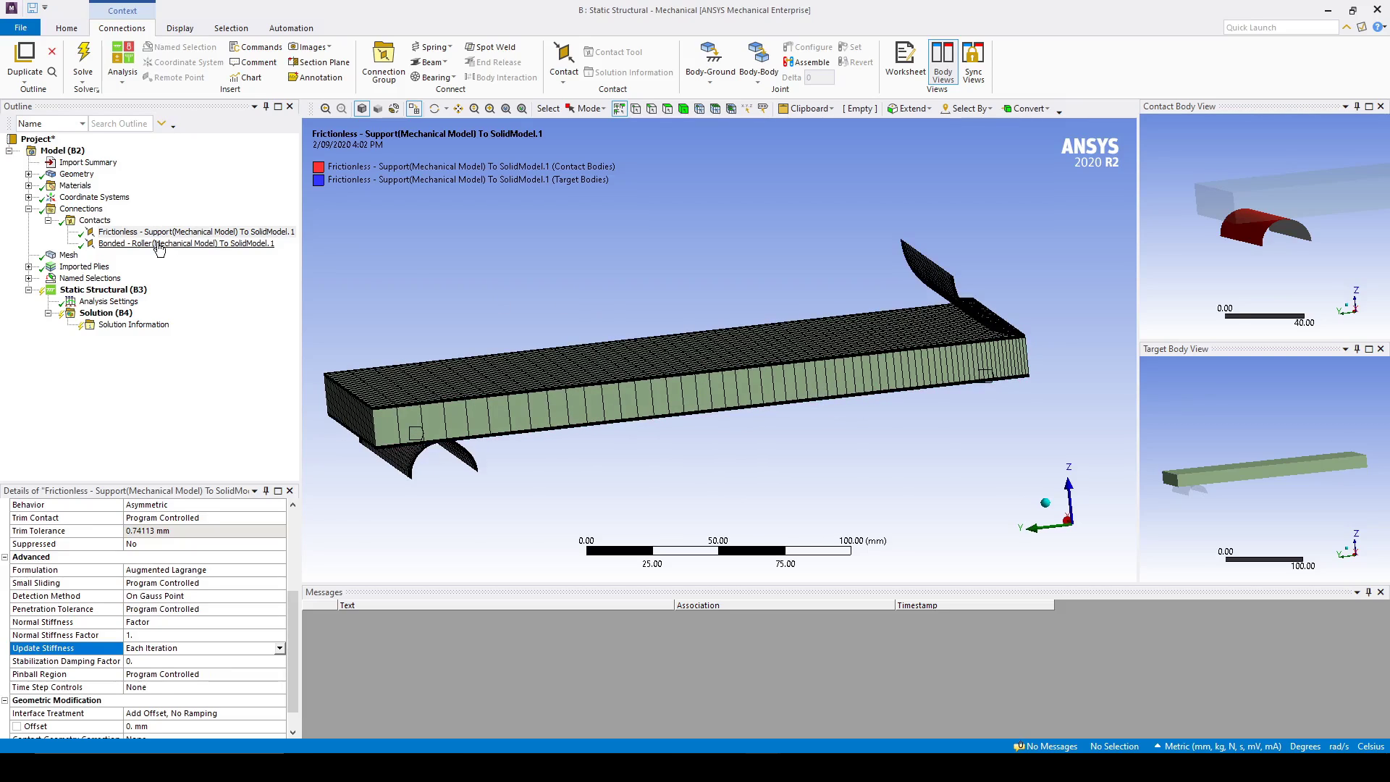
# - Make the Roller contact Frictionless with contact shell face Top
pyautogui.click(186, 244)
pyautogui.moveTo(948, 322); pyautogui.dragTo(938, 327, button='middle')
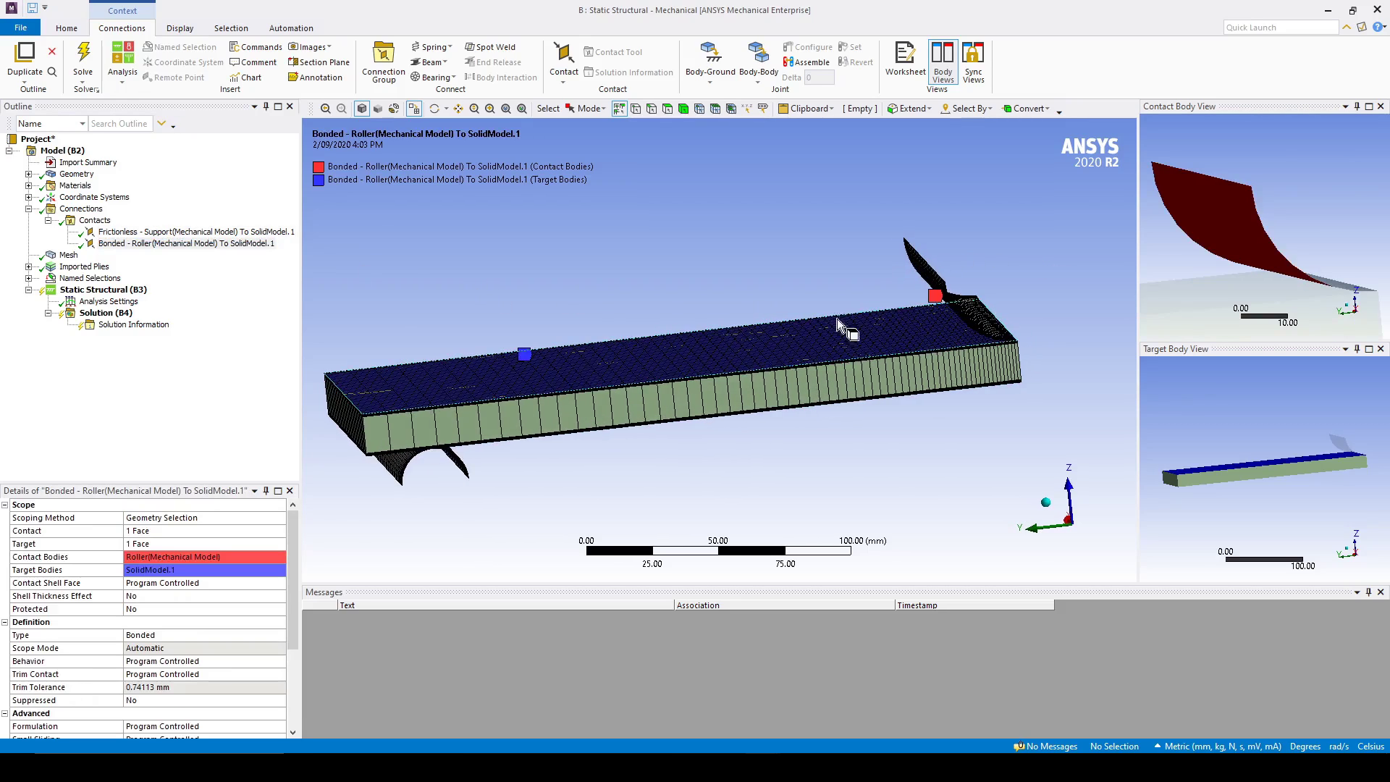
pyautogui.click(197, 635)
pyautogui.click(280, 635)
pyautogui.click(269, 671)
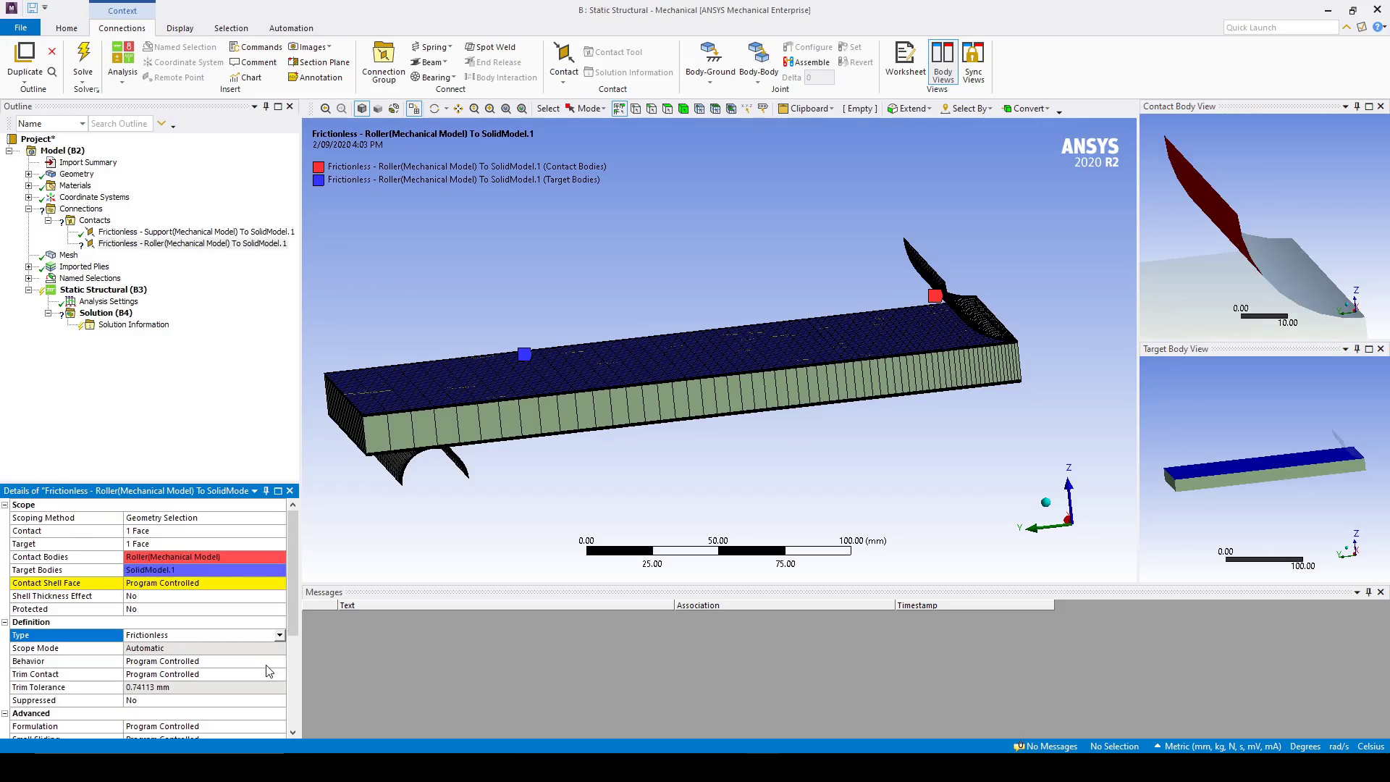
pyautogui.click(282, 587)
pyautogui.click(280, 583)
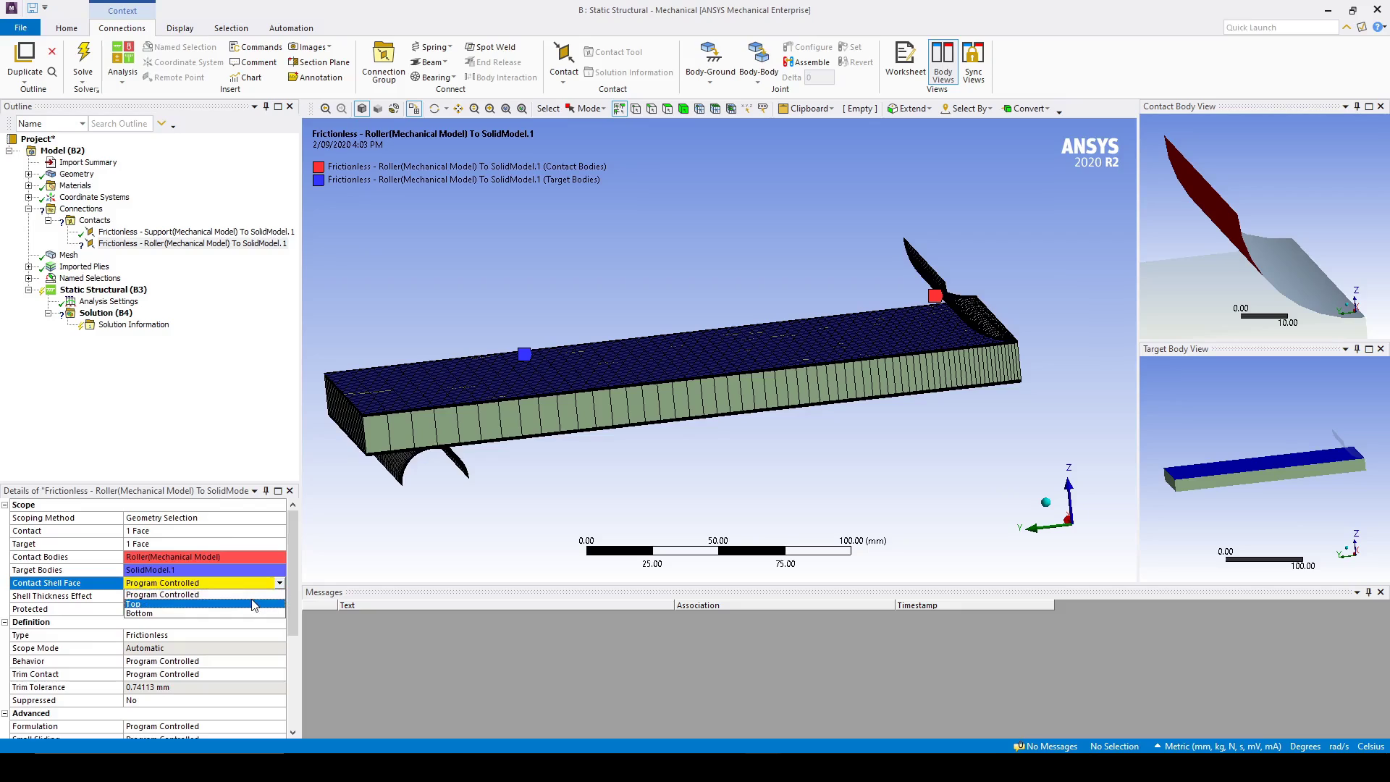
pyautogui.click(253, 603)
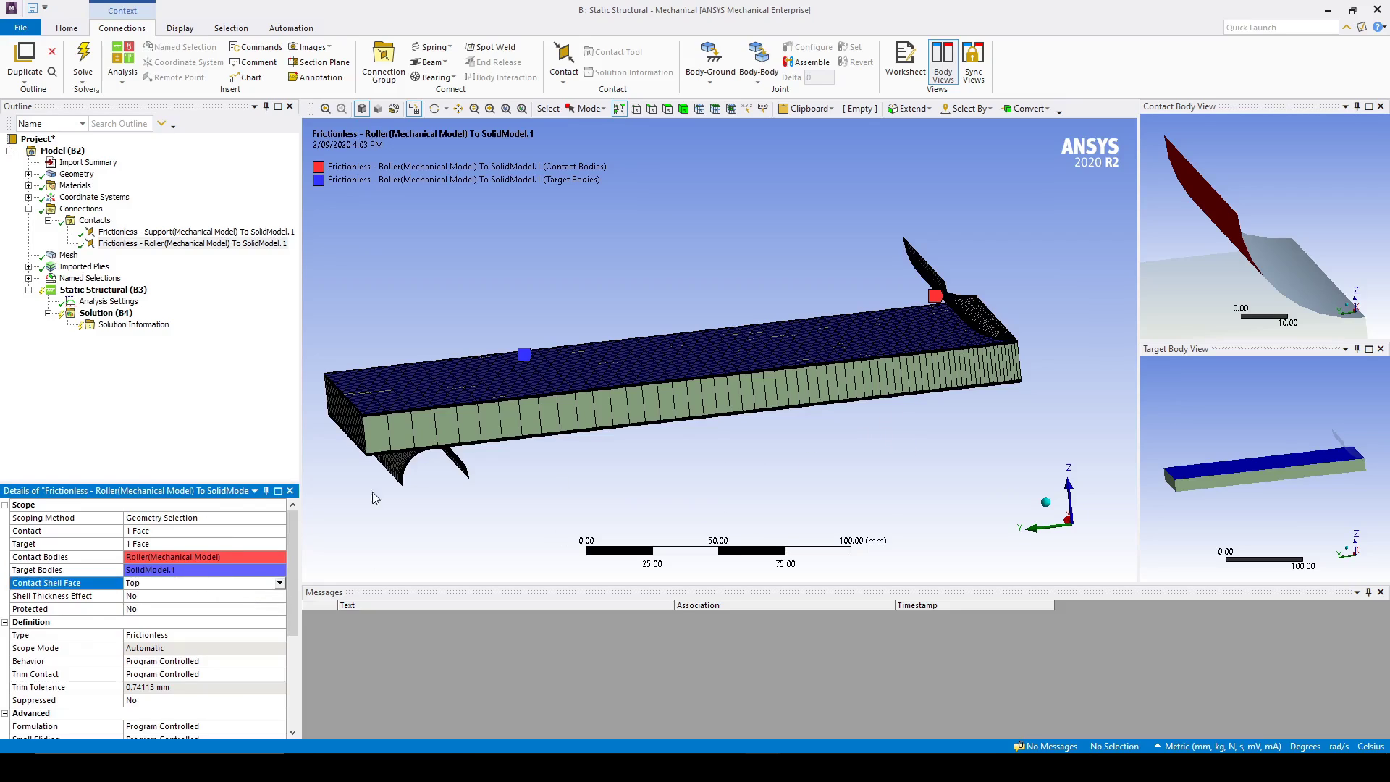
# - Set the Roller contact behavior to Asymmetric and formulation to Augmented Lagrange
pyautogui.scroll(-3, 242, 559)
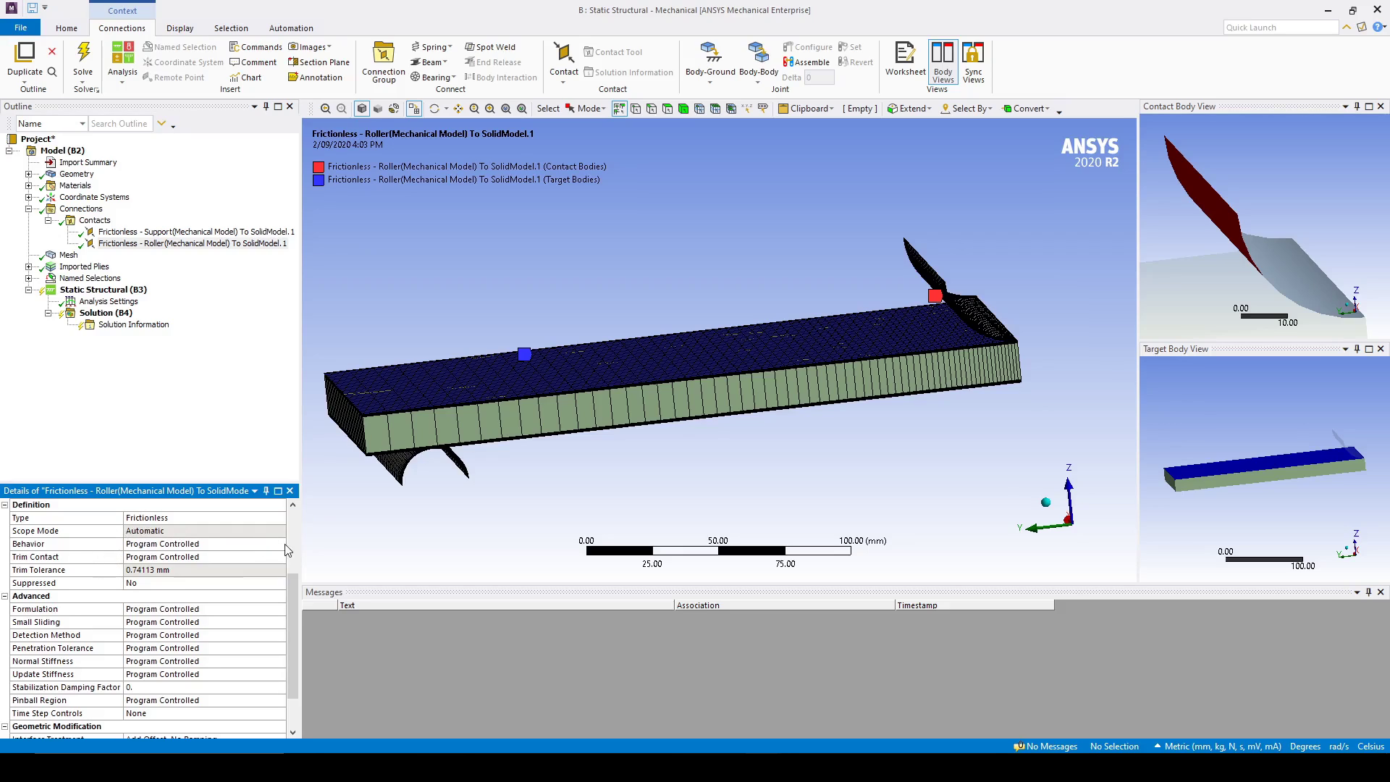
pyautogui.click(218, 544)
pyautogui.click(279, 544)
pyautogui.click(256, 577)
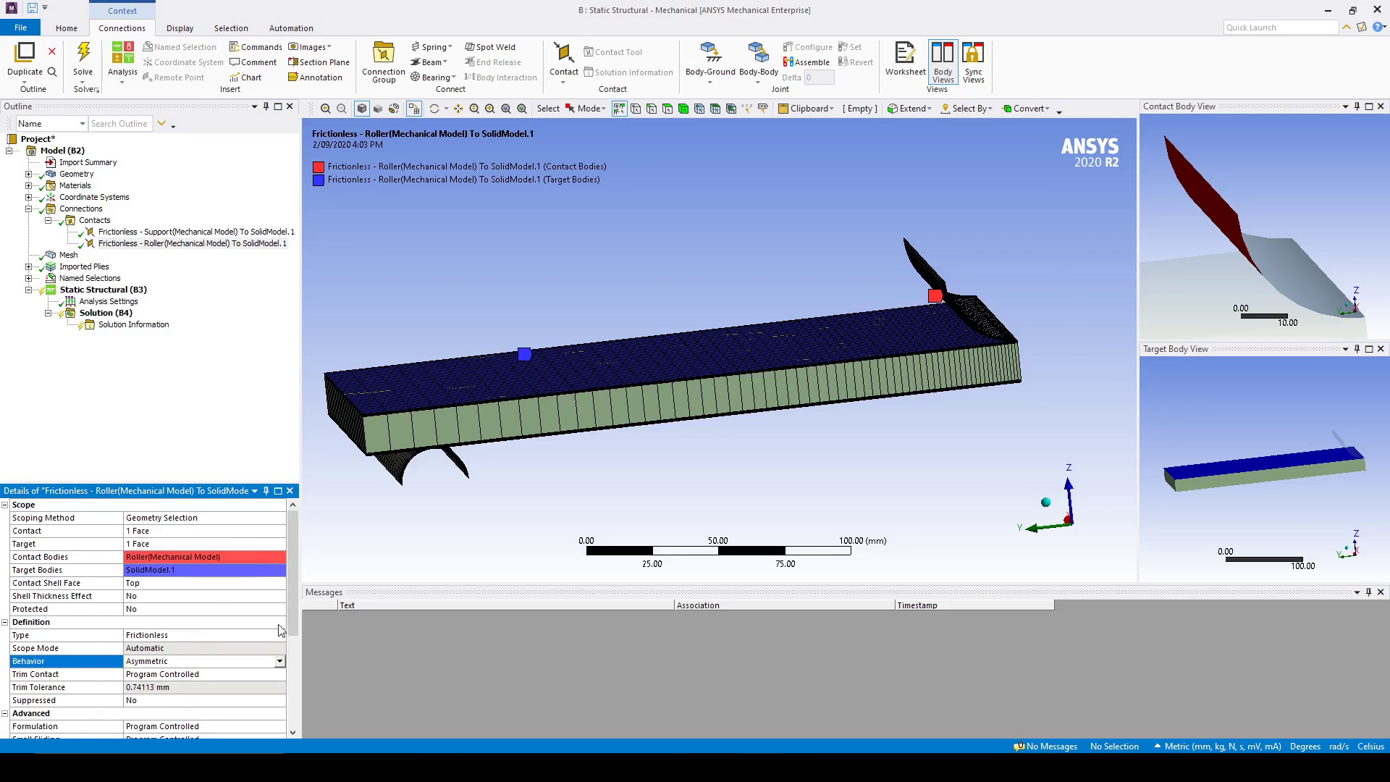
pyautogui.scroll(-2, 279, 626)
pyautogui.click(249, 648)
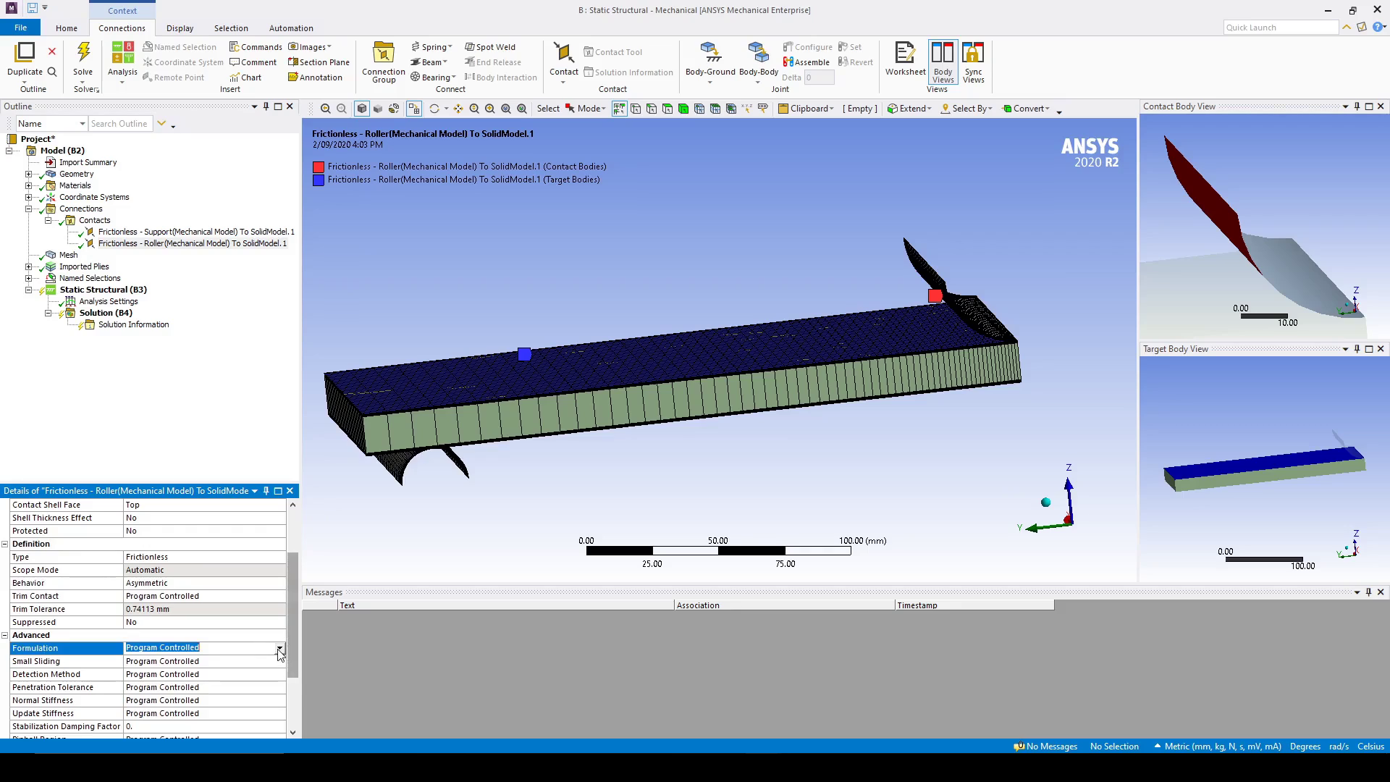
pyautogui.click(279, 650)
pyautogui.click(250, 666)
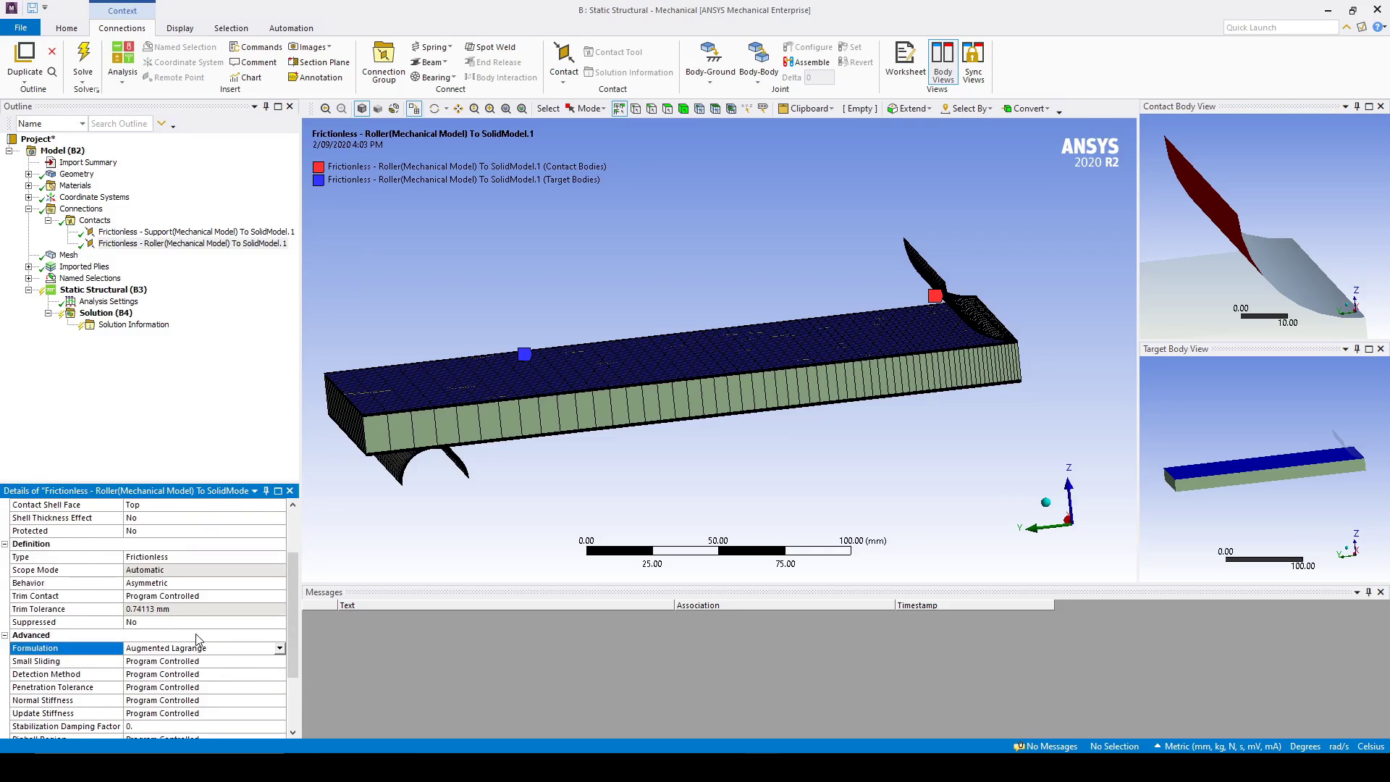
# - Set Roller contact detection On Gauss Point, normal stiffness Factor, stiffness updated Each Iteration
pyautogui.click(199, 675)
pyautogui.click(279, 674)
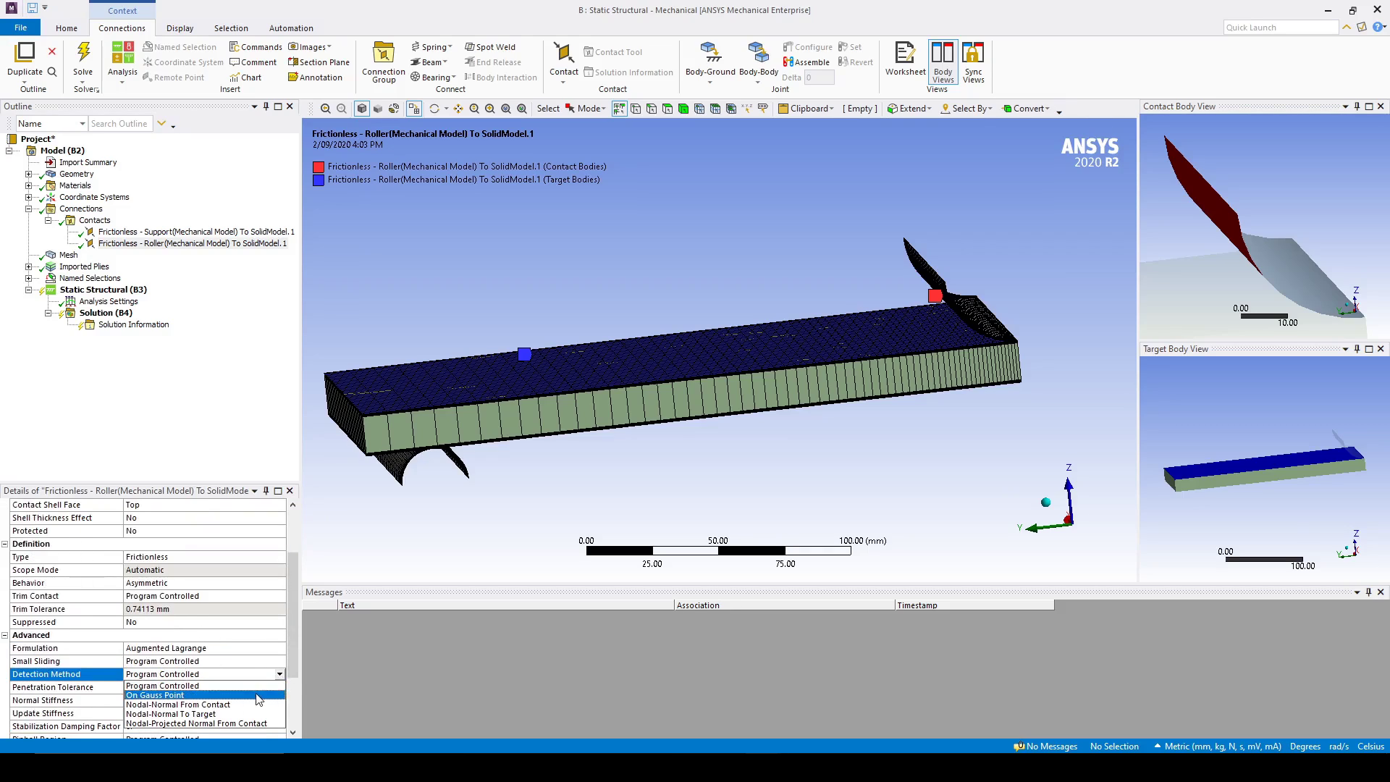
pyautogui.click(181, 693)
pyautogui.scroll(-2, 185, 648)
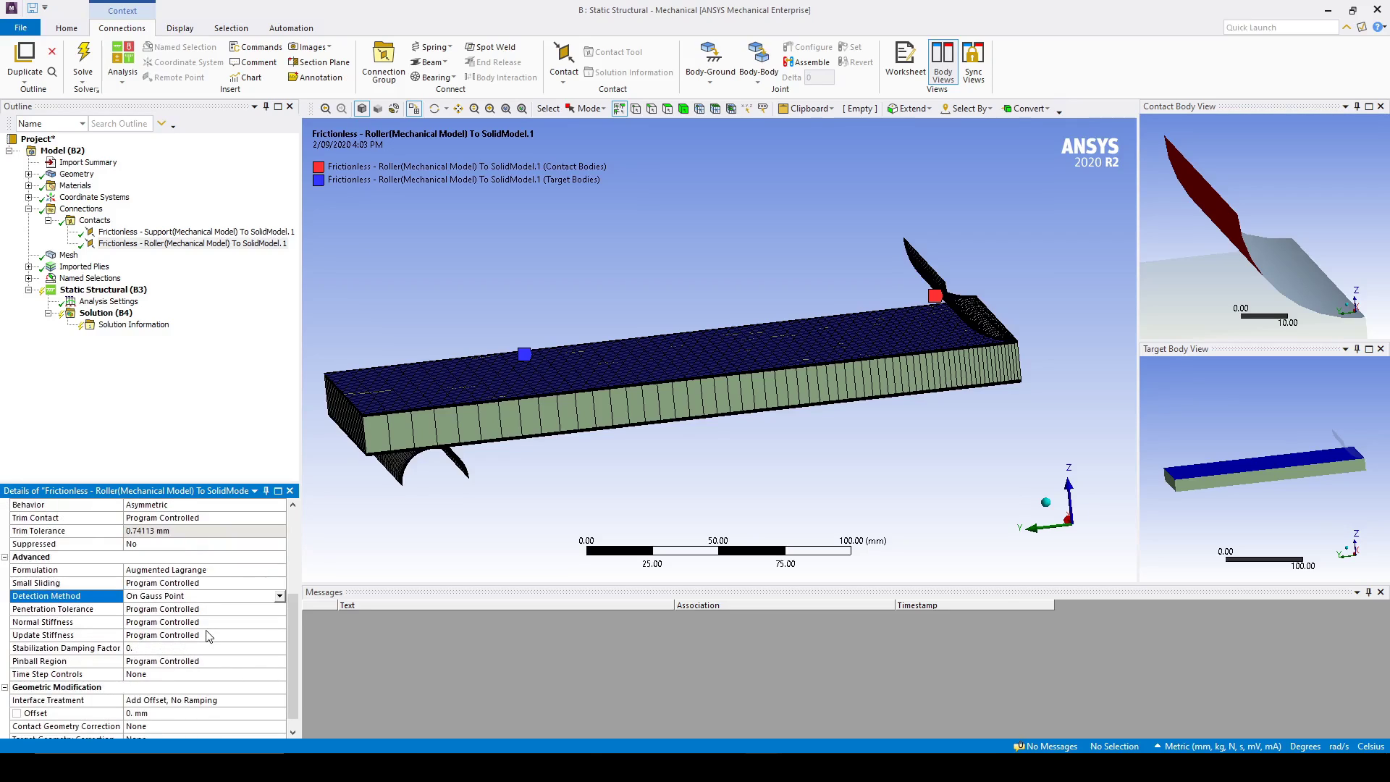
pyautogui.click(215, 627)
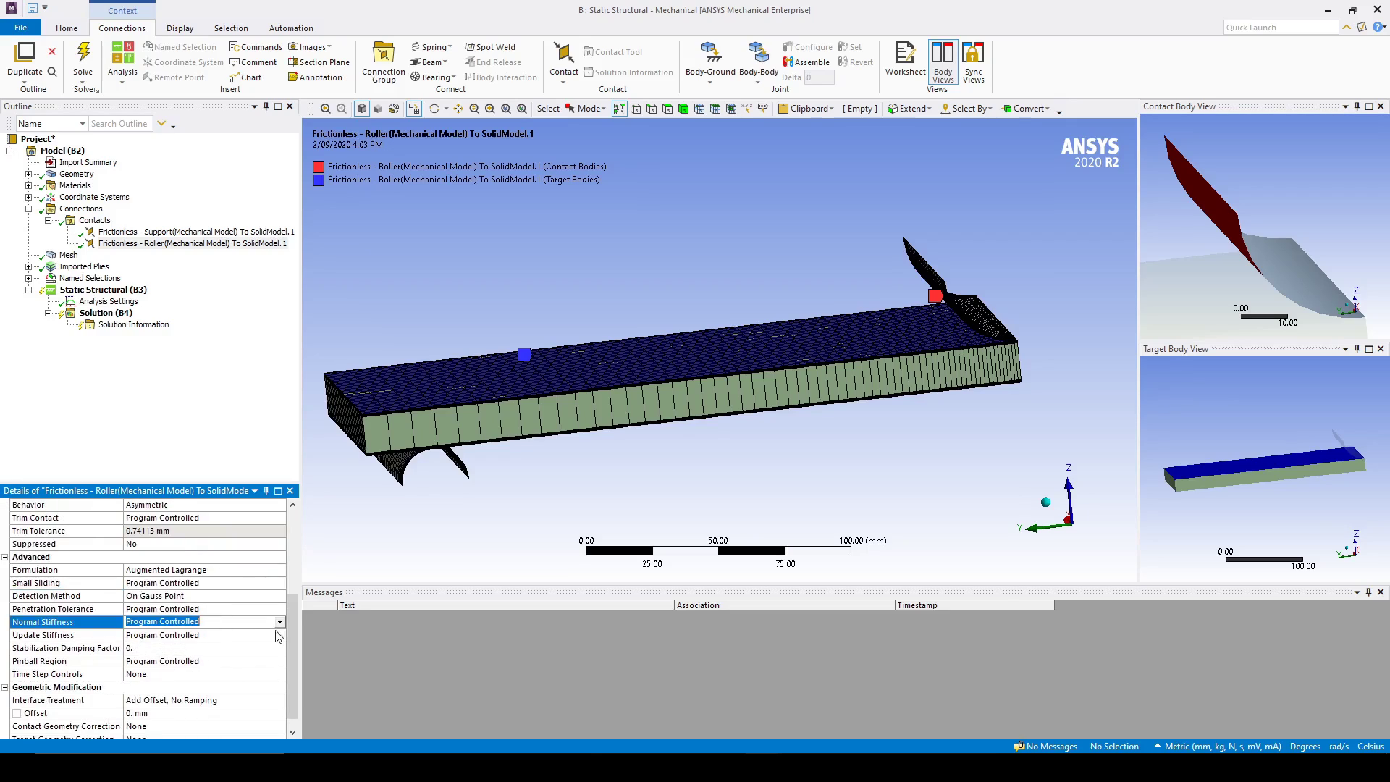
pyautogui.click(279, 622)
pyautogui.click(257, 647)
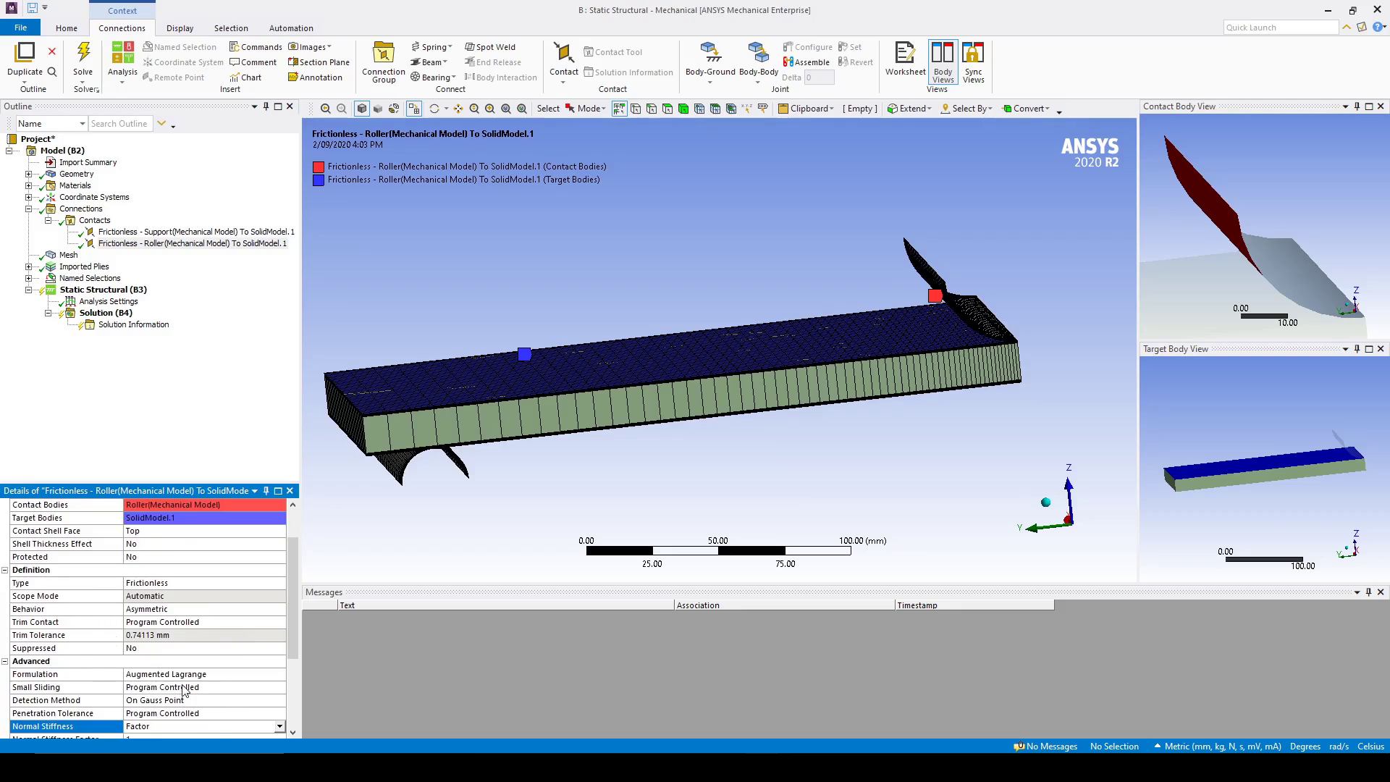
pyautogui.scroll(-2, 184, 690)
pyautogui.click(208, 674)
pyautogui.click(280, 674)
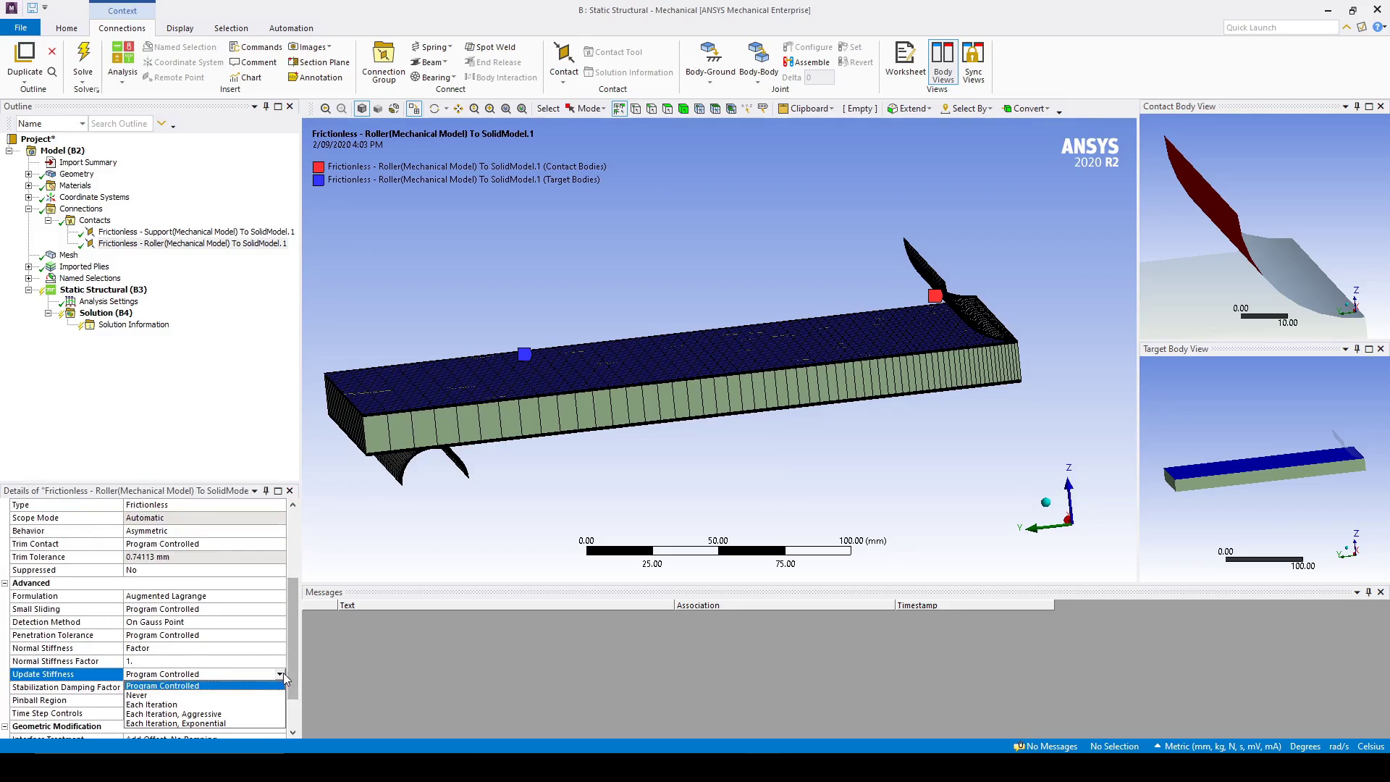
pyautogui.click(253, 707)
pyautogui.scroll(-2, 242, 656)
pyautogui.click(185, 462)
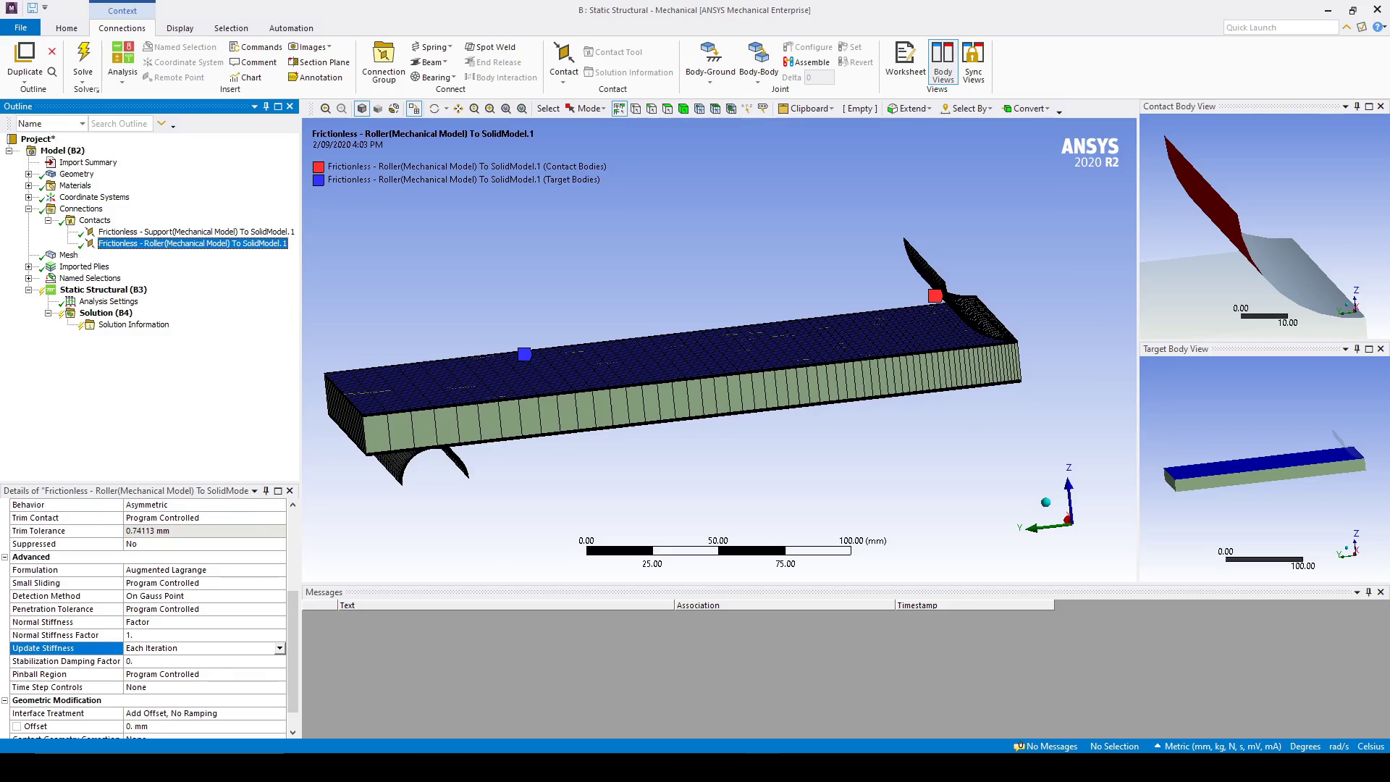
pyautogui.click(685, 478)
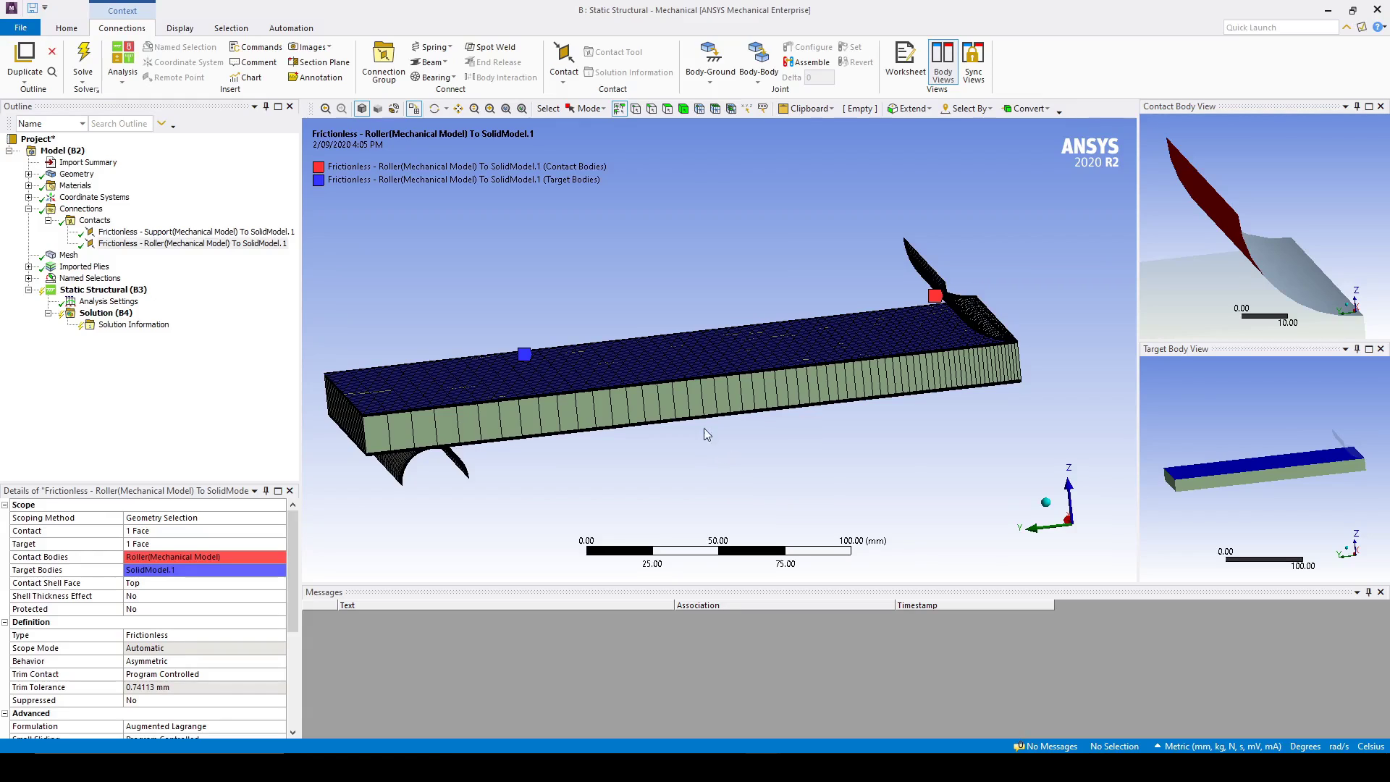
# - In Analysis Settings, turn Auto Time Stepping On with 40 initial and 40 maximum substeps
pyautogui.click(108, 301)
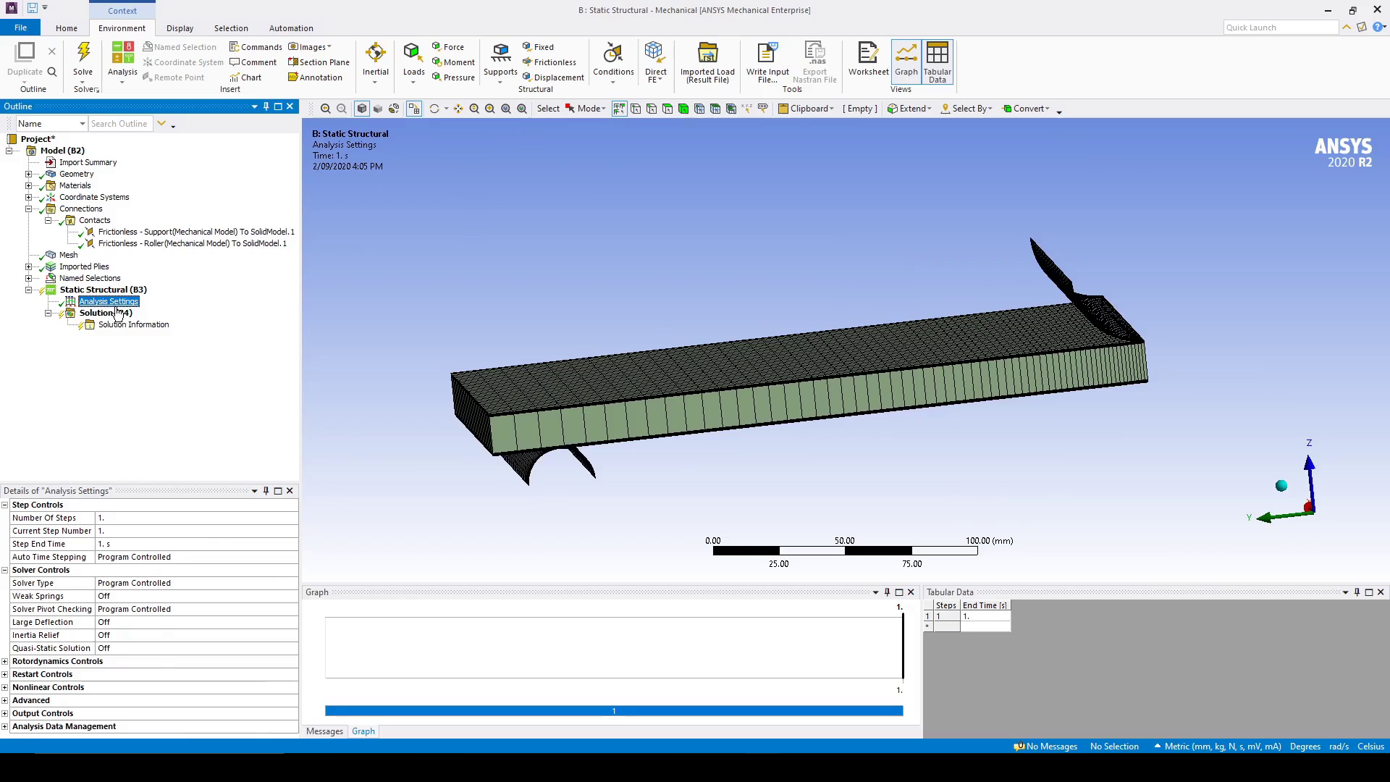
pyautogui.click(127, 557)
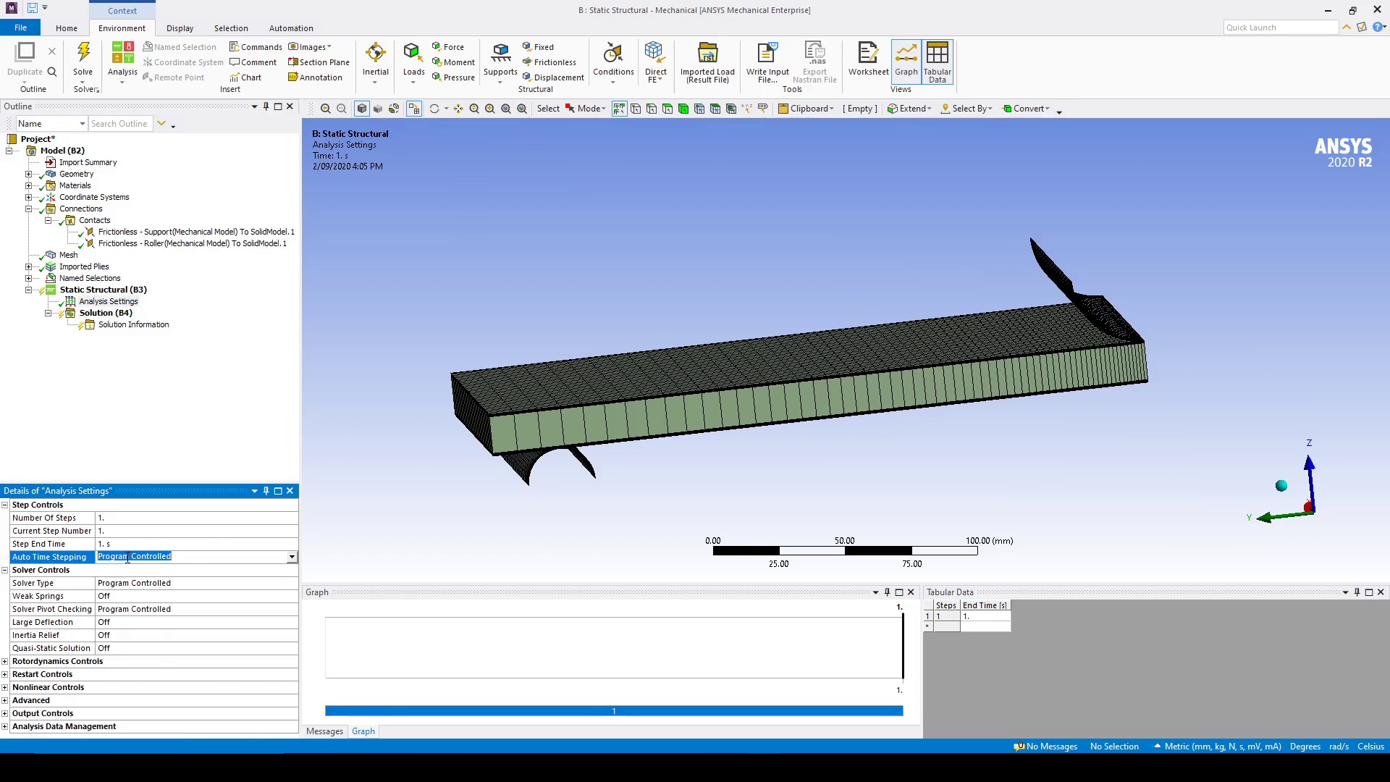
pyautogui.click(292, 557)
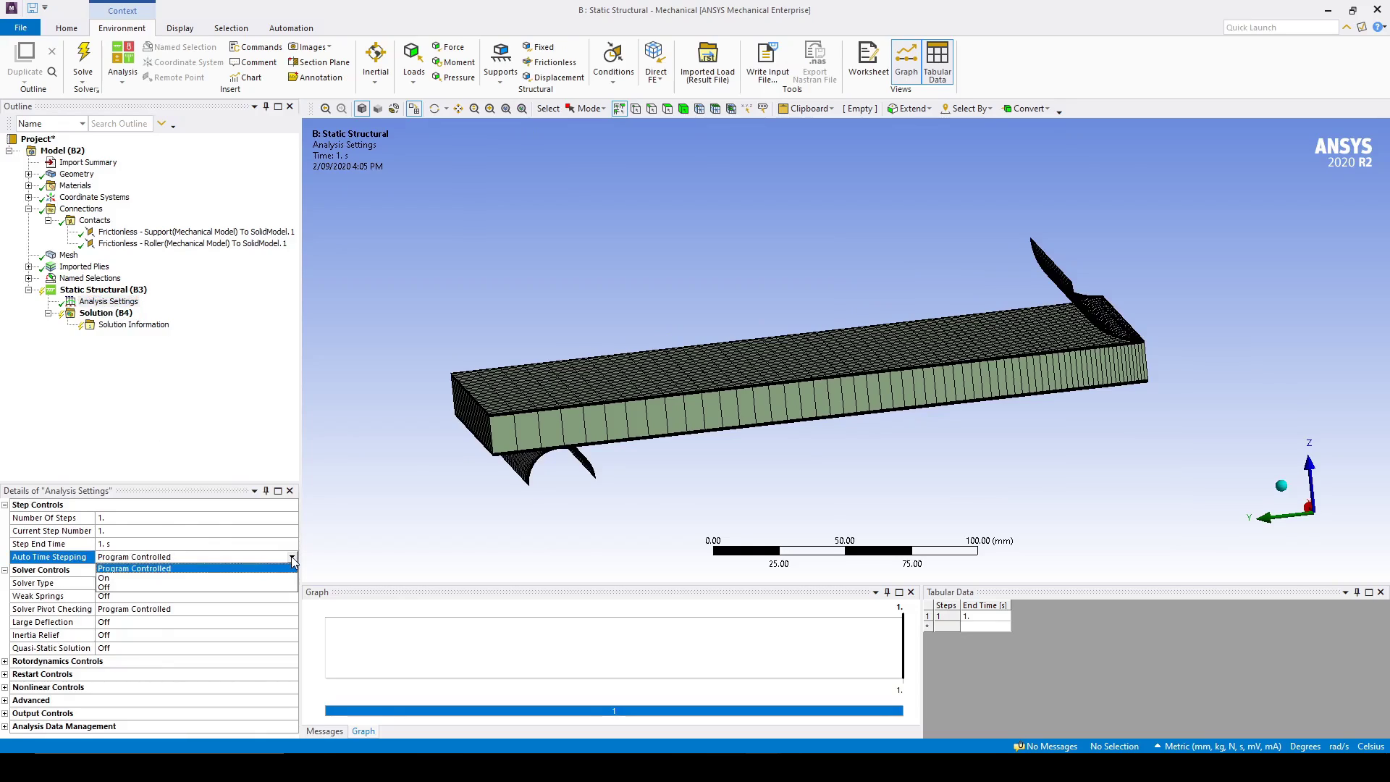
pyautogui.click(253, 577)
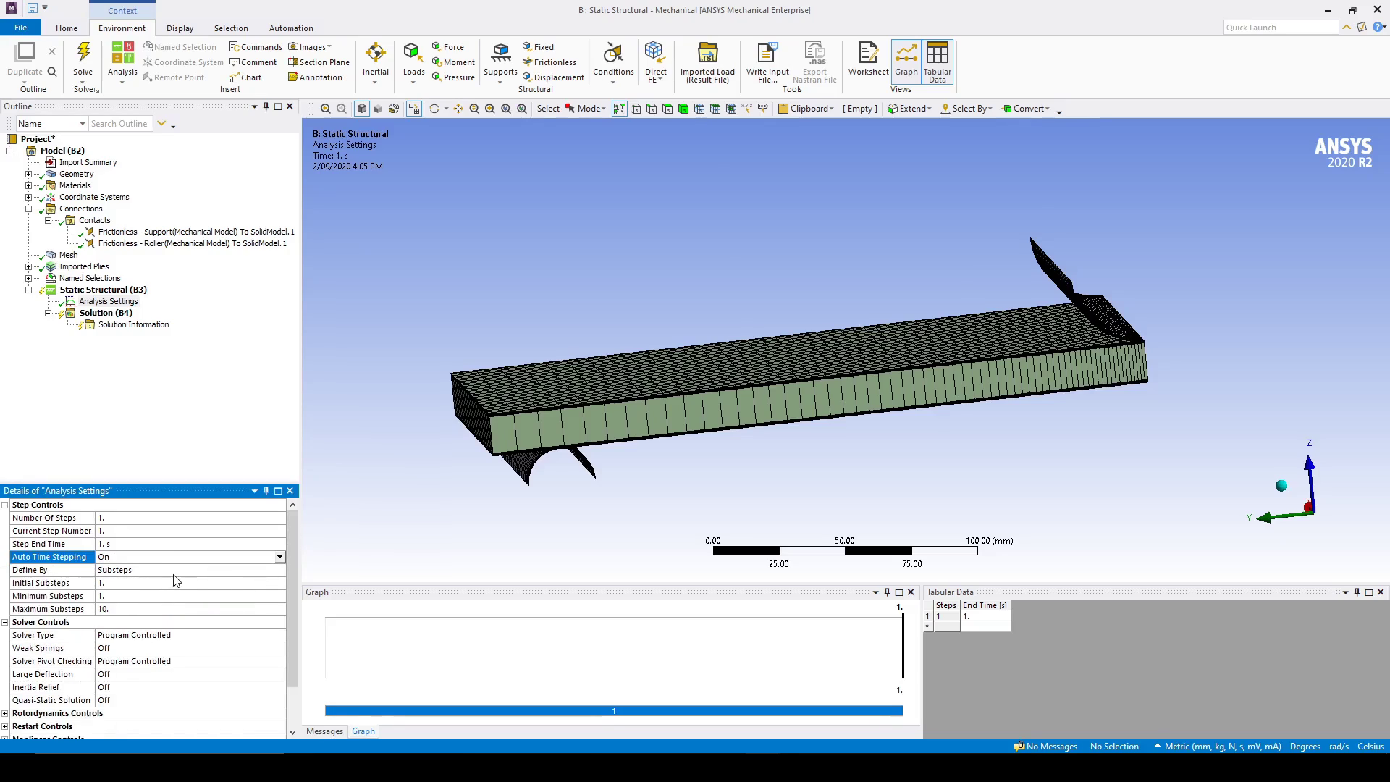
pyautogui.click(108, 584)
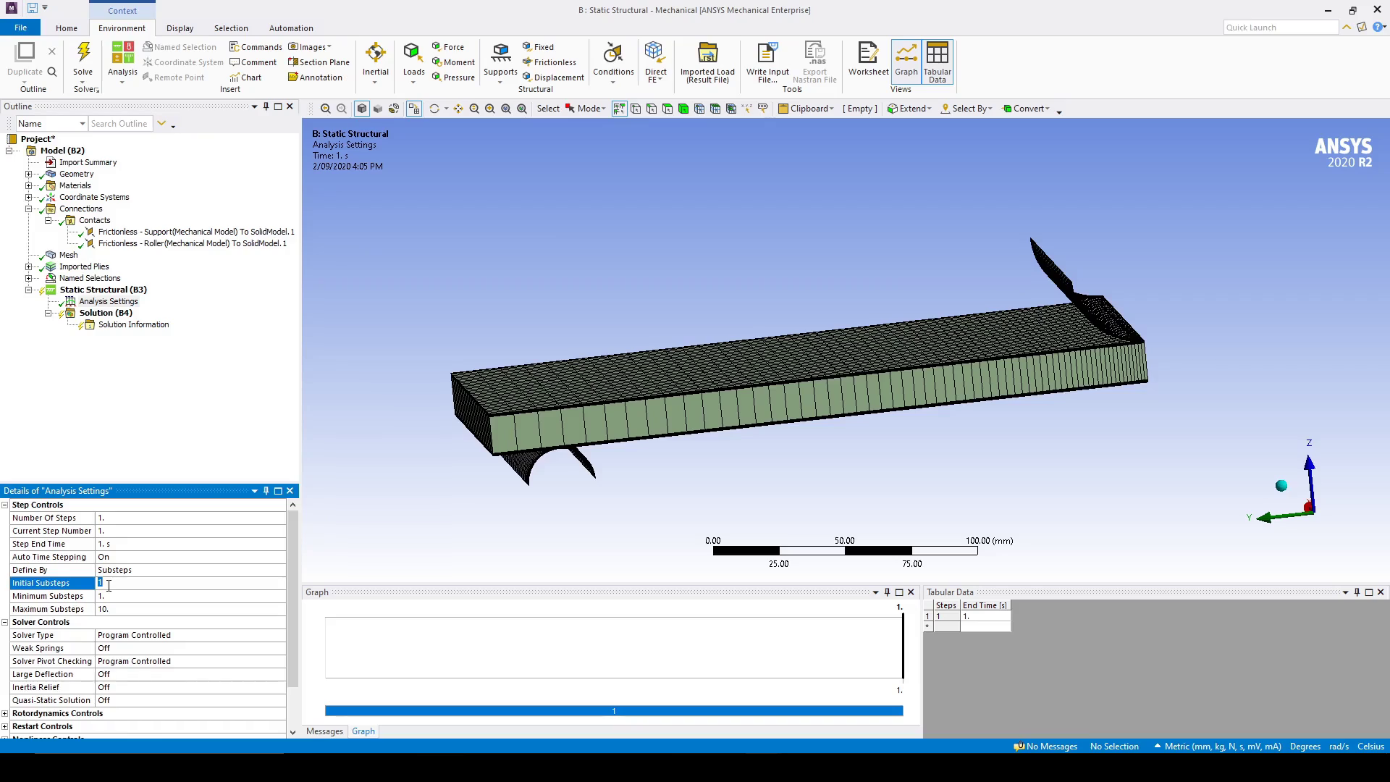
pyautogui.click(109, 608)
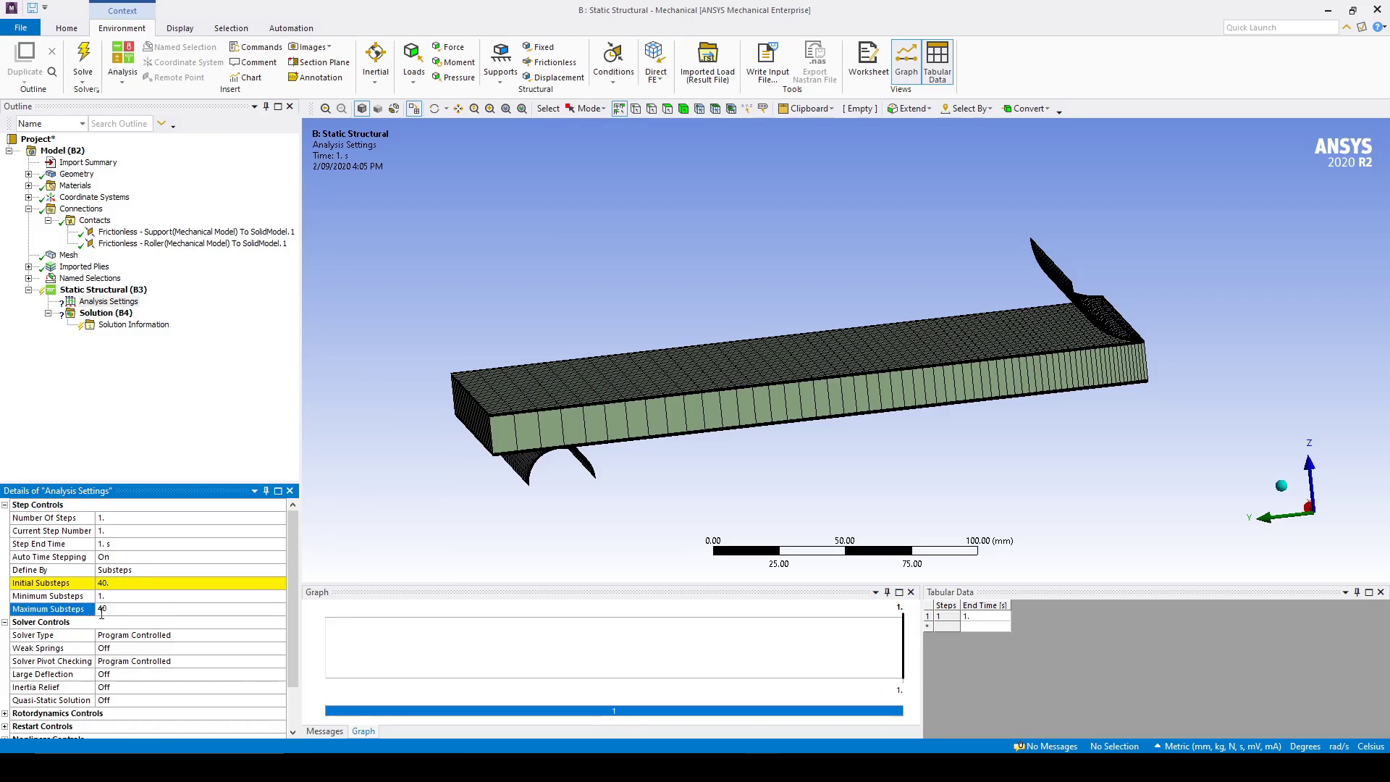
pyautogui.hotkey('shift', 'Tab')
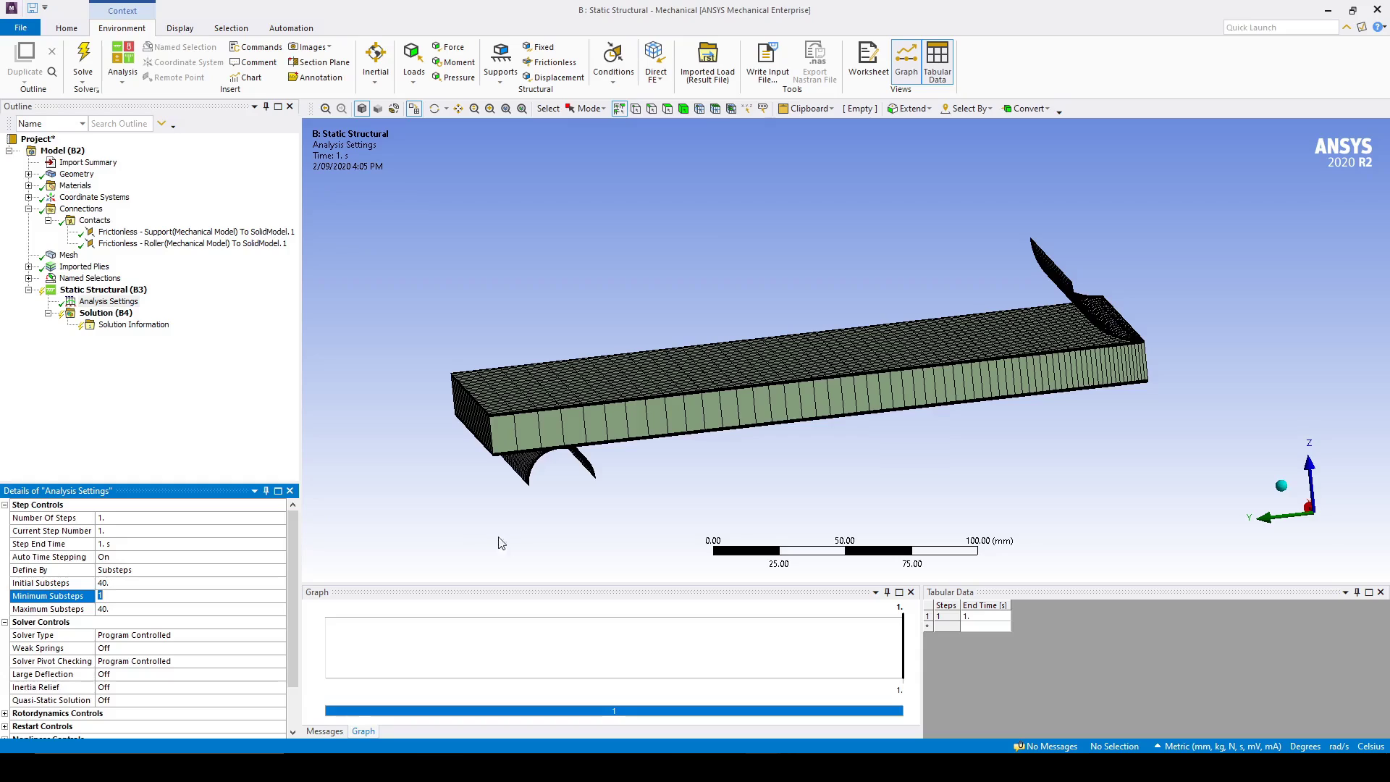
# - Add a Fixed Support on the lower roller's cylindrical face
pyautogui.moveTo(442, 499); pyautogui.dragTo(444, 506, button='middle')
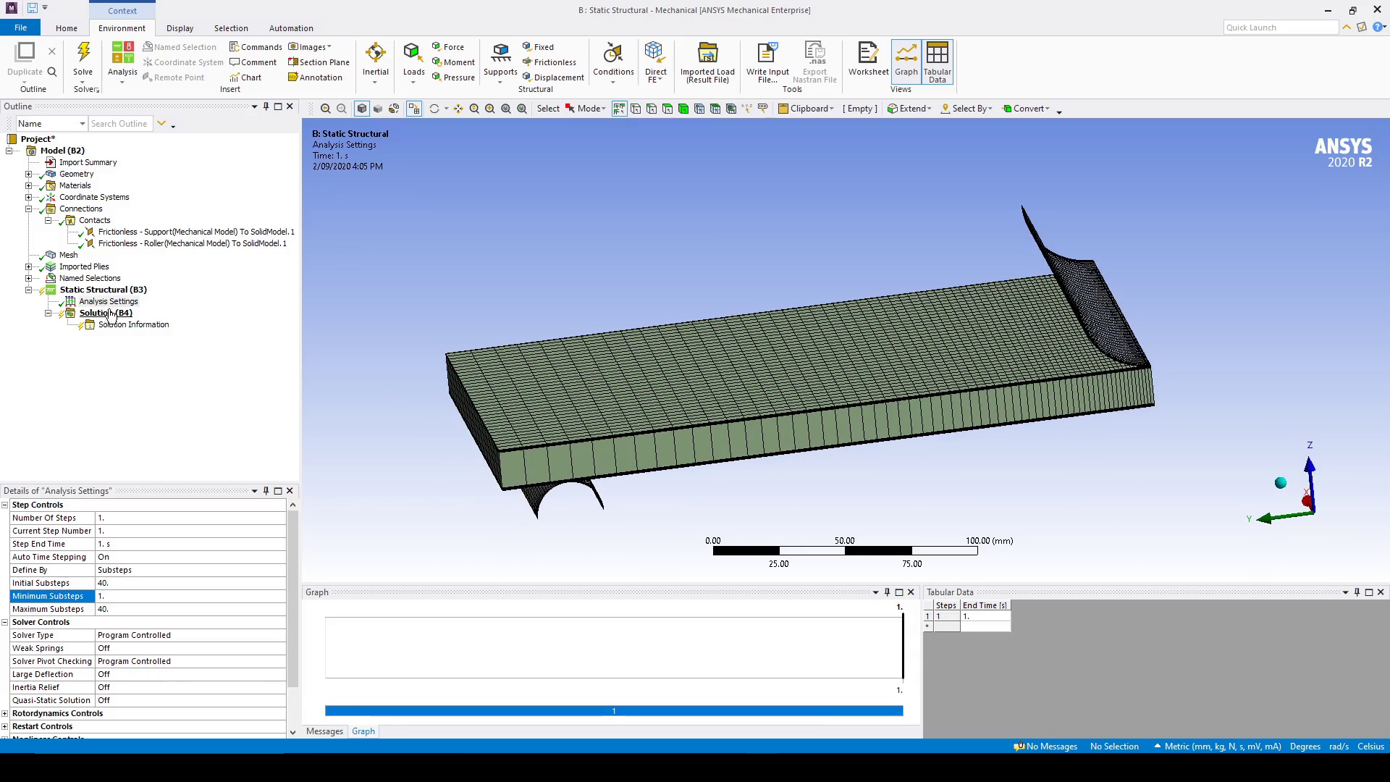
pyautogui.rightClick(101, 291)
pyautogui.moveTo(165, 301)
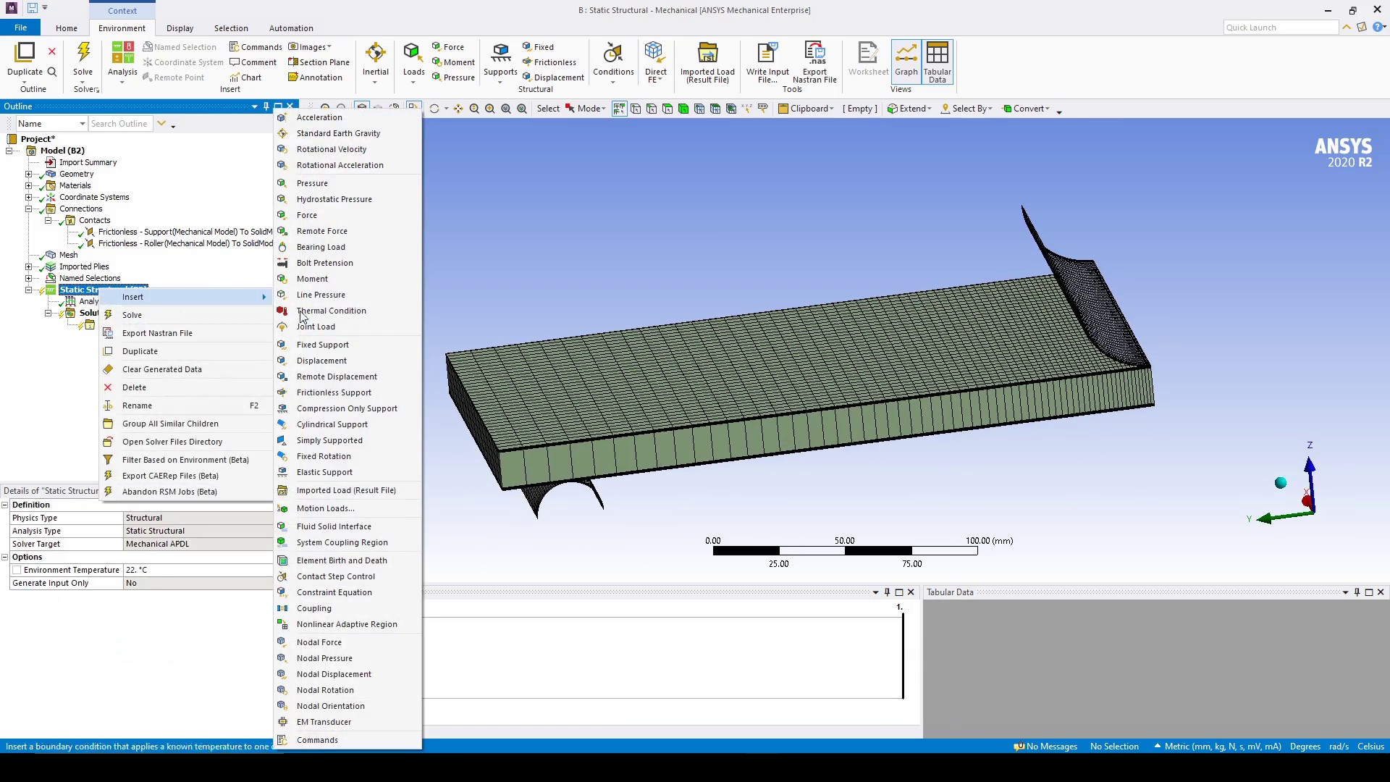
pyautogui.click(318, 341)
pyautogui.click(537, 496)
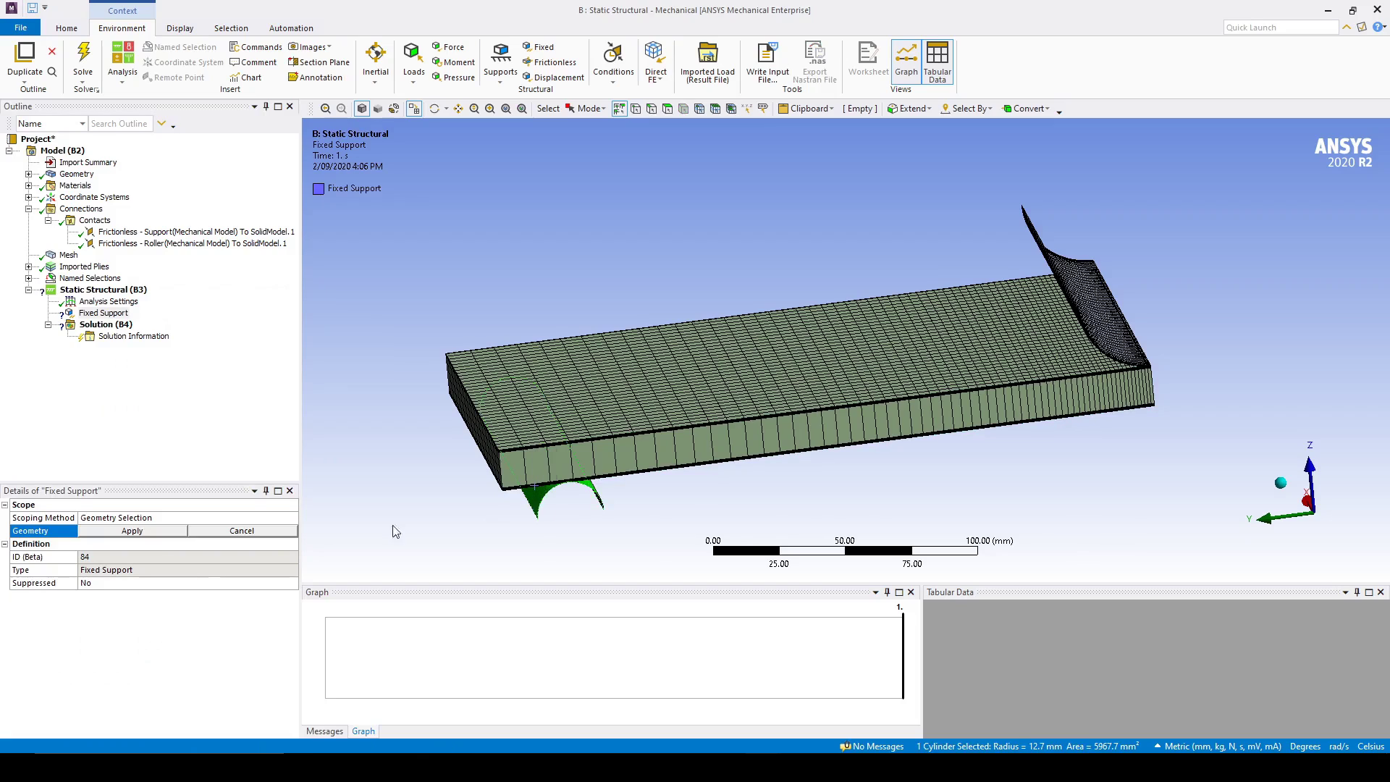
pyautogui.click(154, 535)
# - Add a Remote Displacement scoped to the curved face at the plate's far-end roller
pyautogui.moveTo(481, 527); pyautogui.dragTo(527, 394, button='middle')
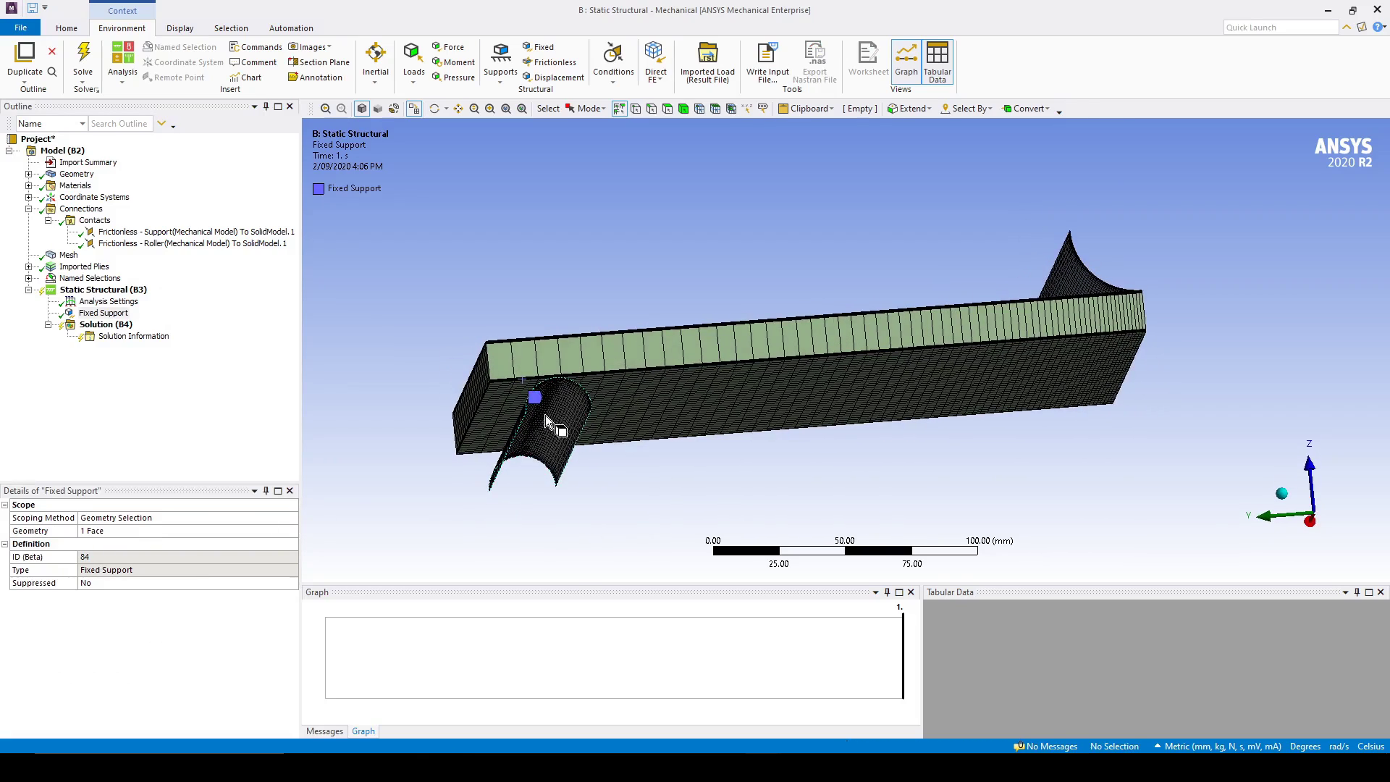
pyautogui.rightClick(126, 293)
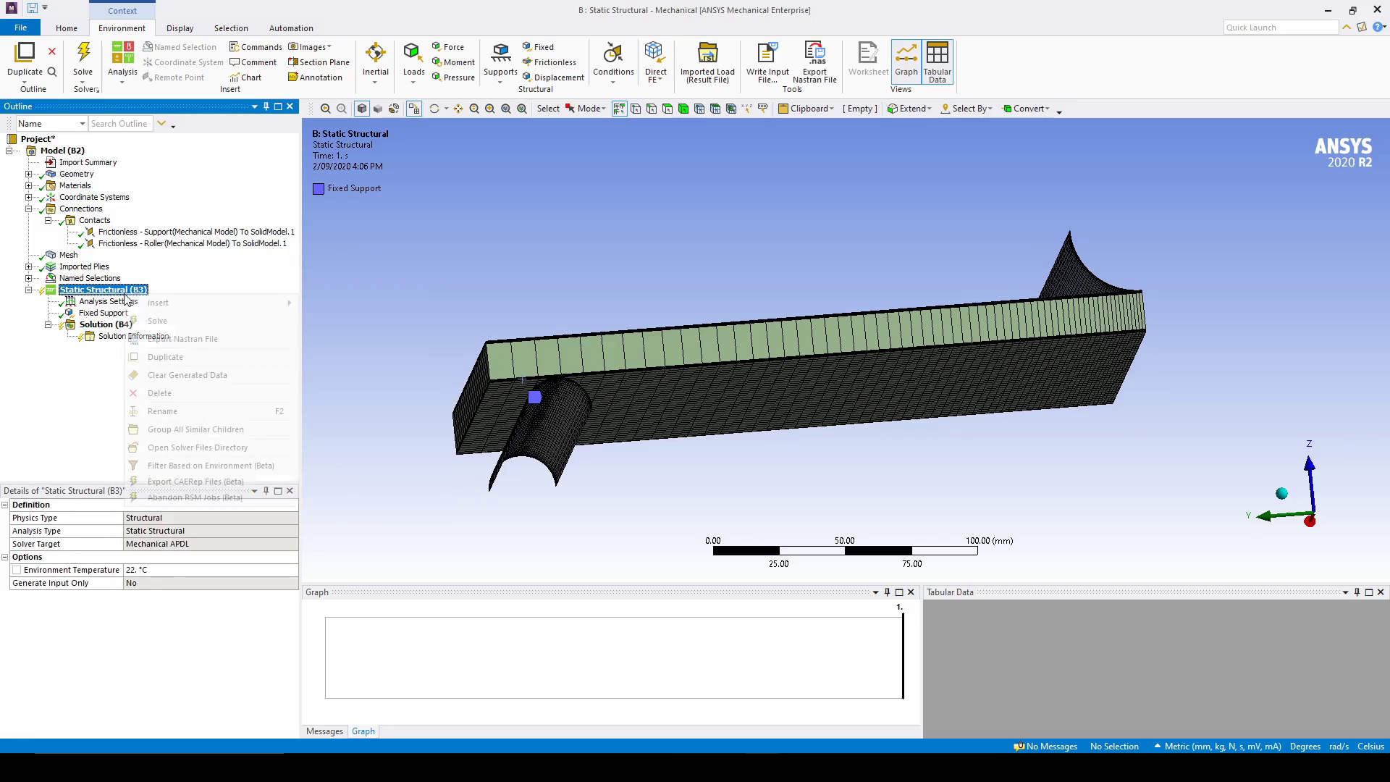
pyautogui.moveTo(168, 304)
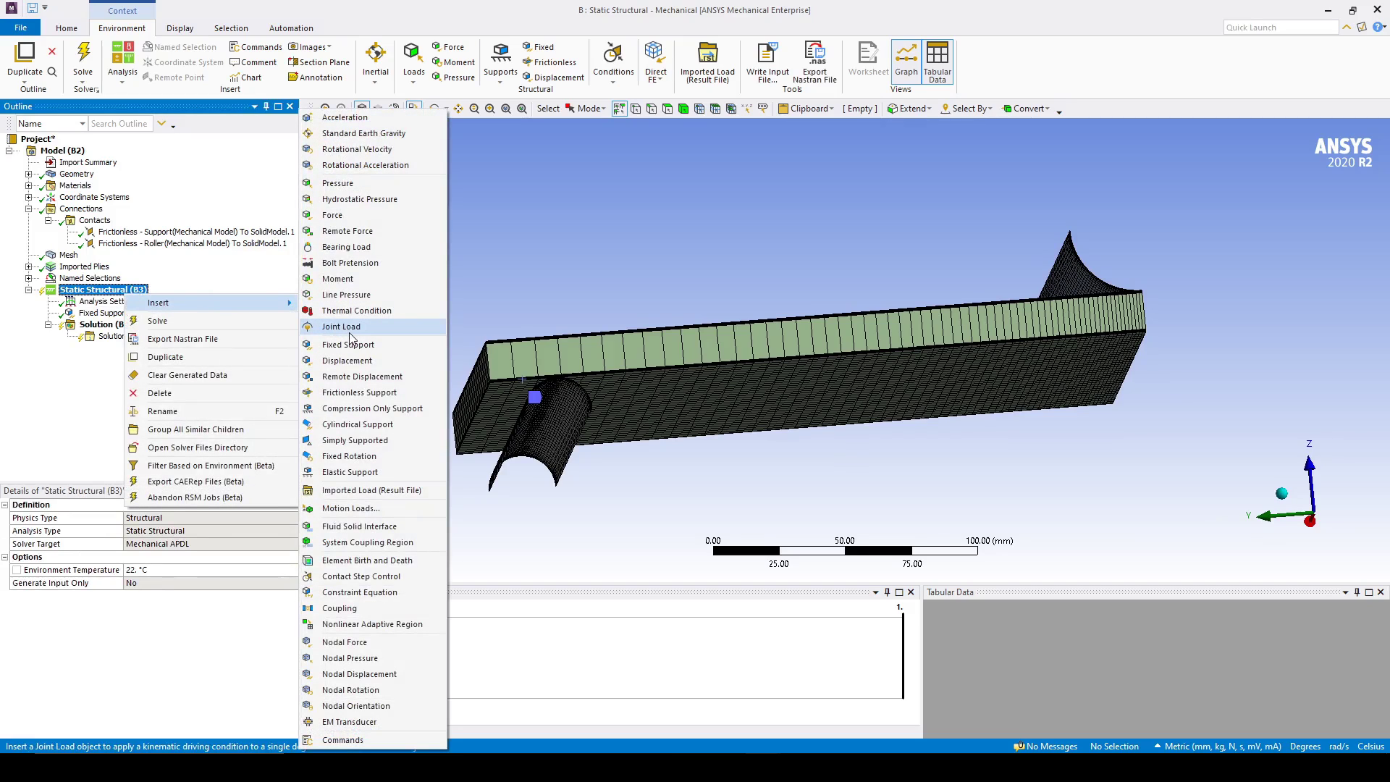
pyautogui.click(362, 377)
pyautogui.moveTo(724, 275); pyautogui.dragTo(740, 333, button='middle')
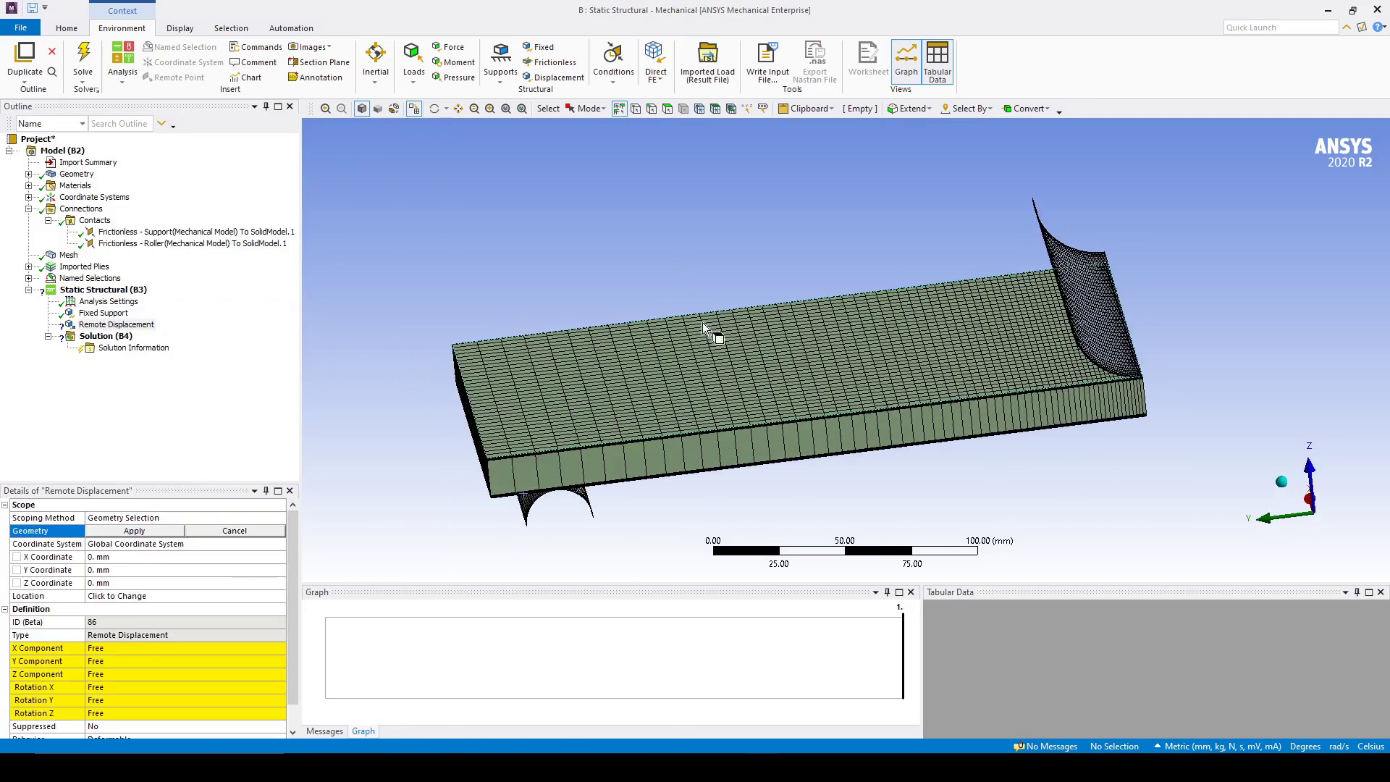
pyautogui.click(1086, 295)
pyautogui.click(140, 530)
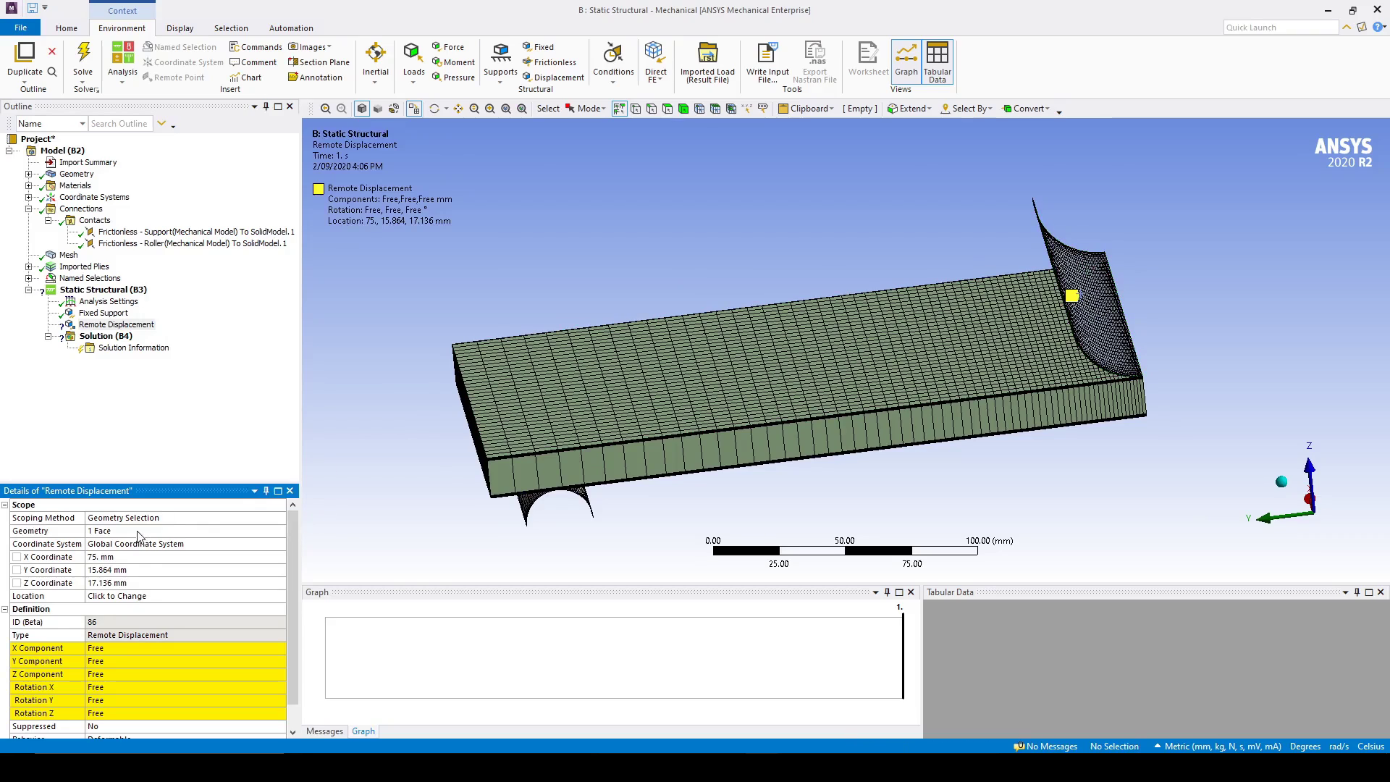
pyautogui.scroll(-1, 184, 613)
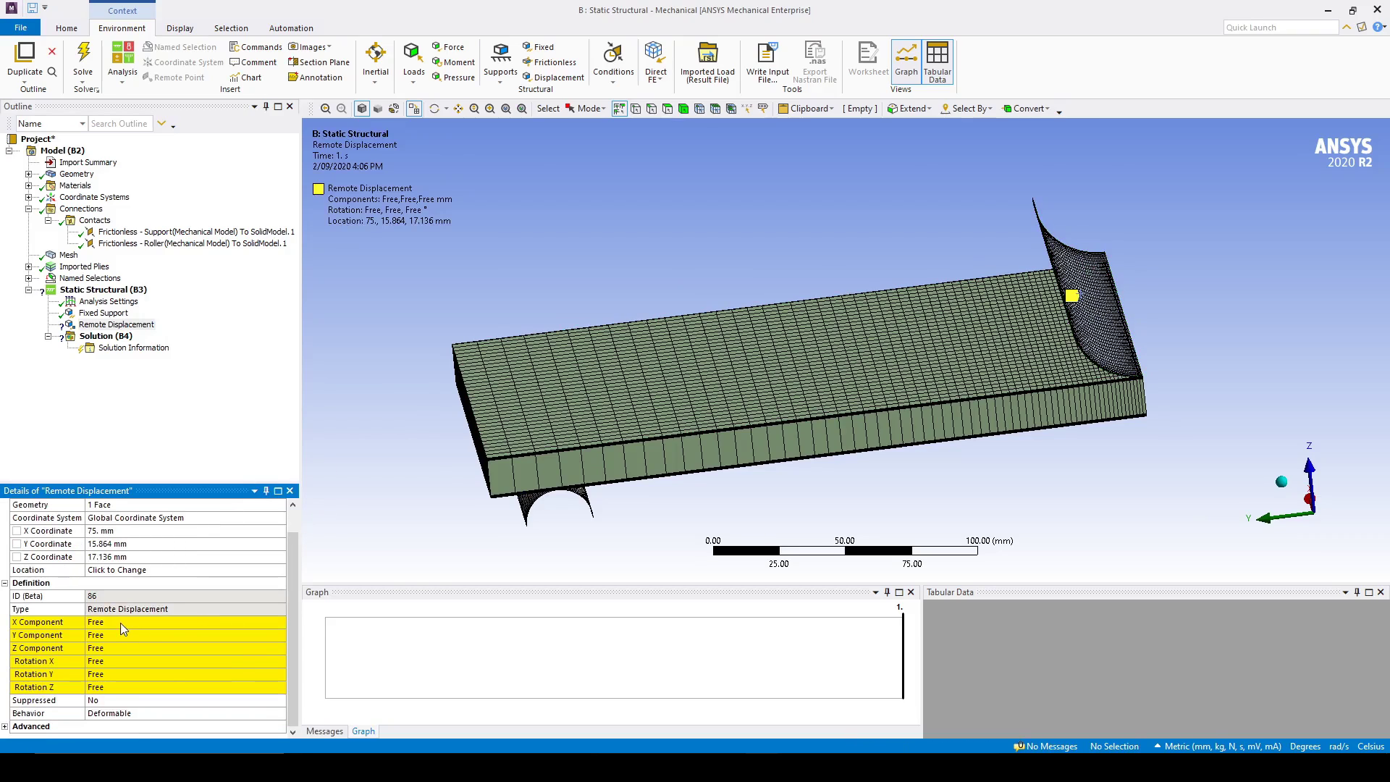
pyautogui.moveTo(921, 305); pyautogui.dragTo(779, 372, button='middle')
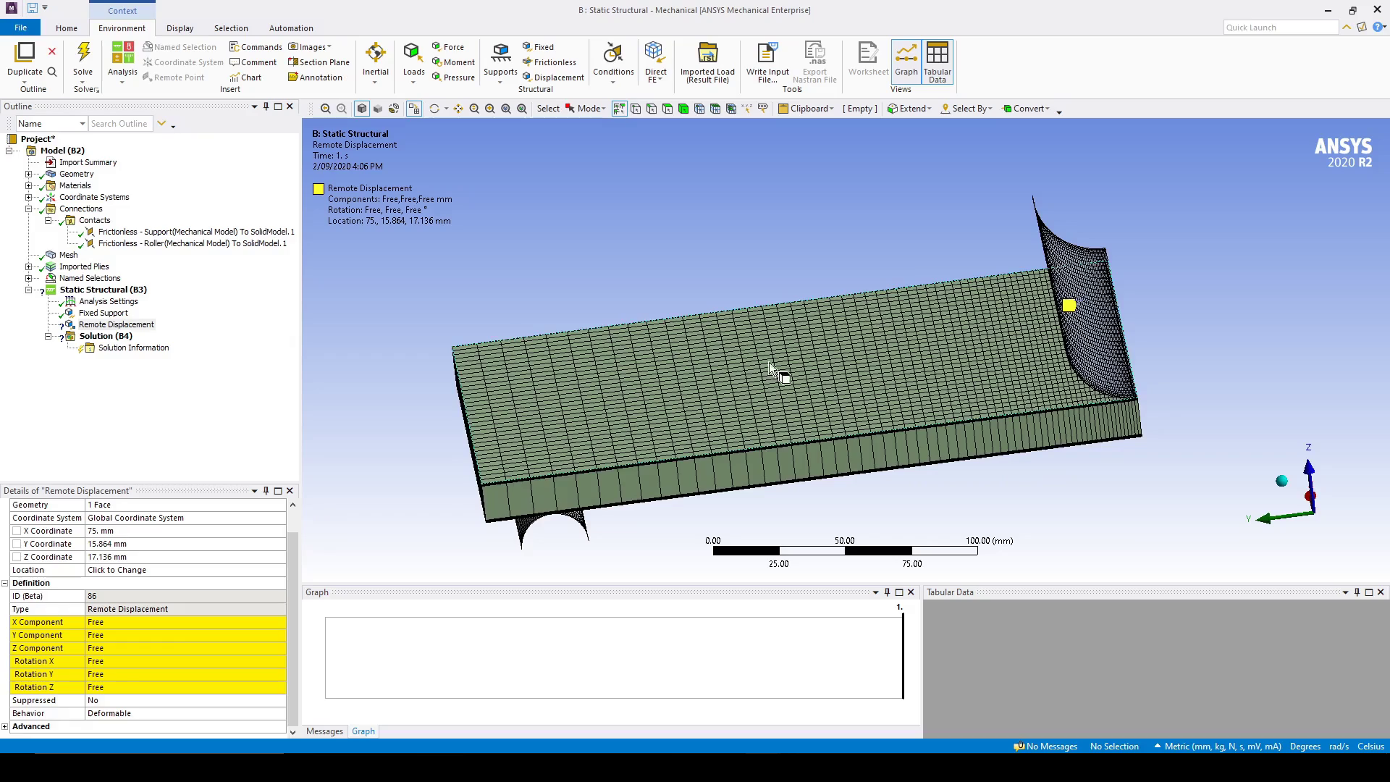
# - Set the remote displacement to X 0, Y 0 and Z -14 mm
pyautogui.click(99, 622)
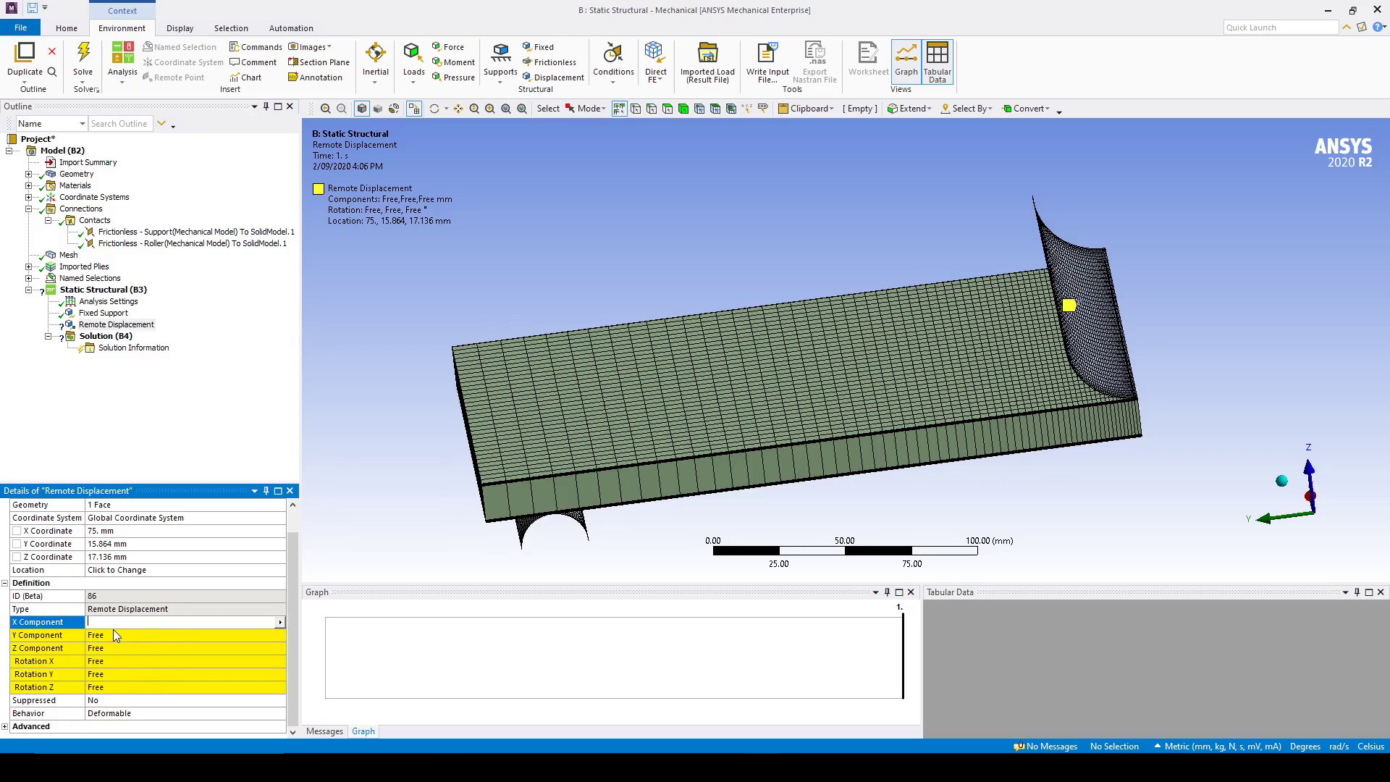
pyautogui.write('0')
pyautogui.click(107, 636)
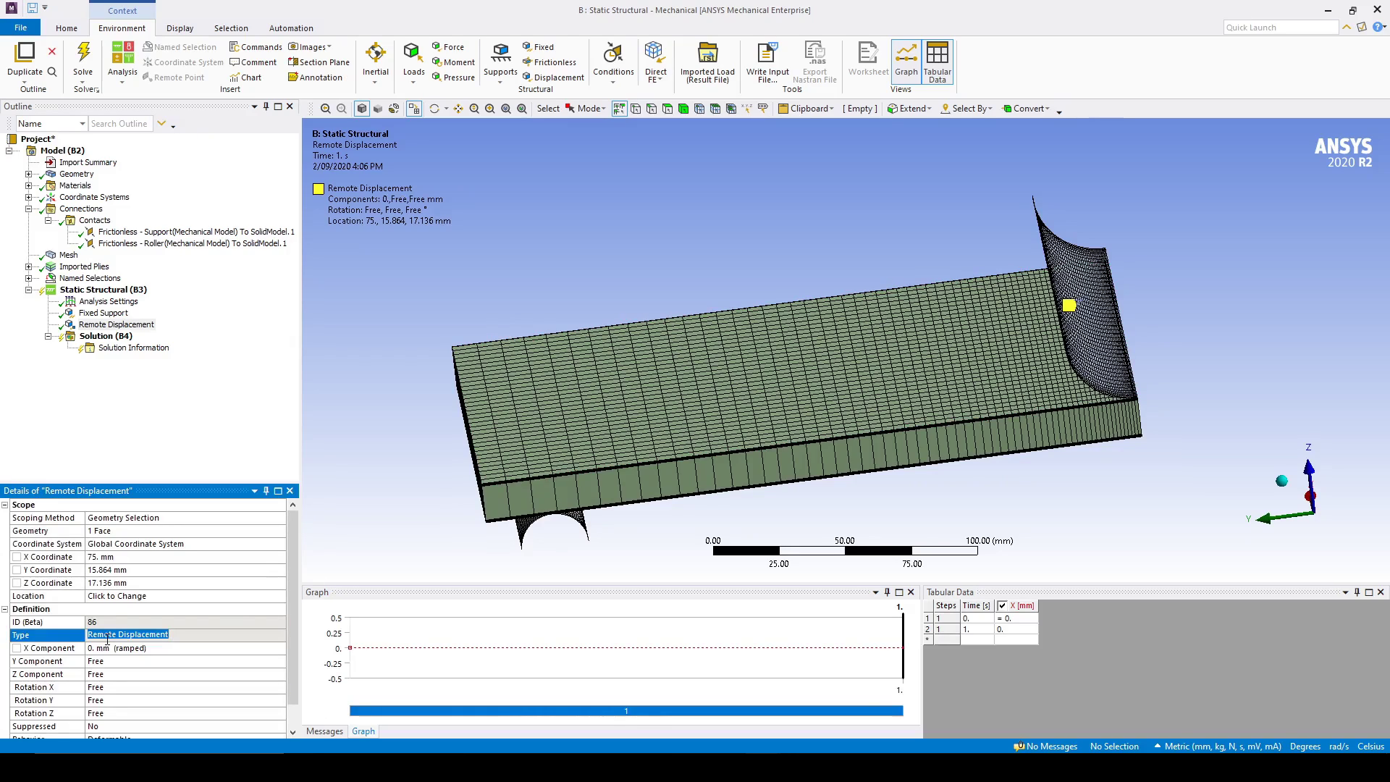
pyautogui.click(109, 662)
pyautogui.write('0')
pyautogui.click(115, 673)
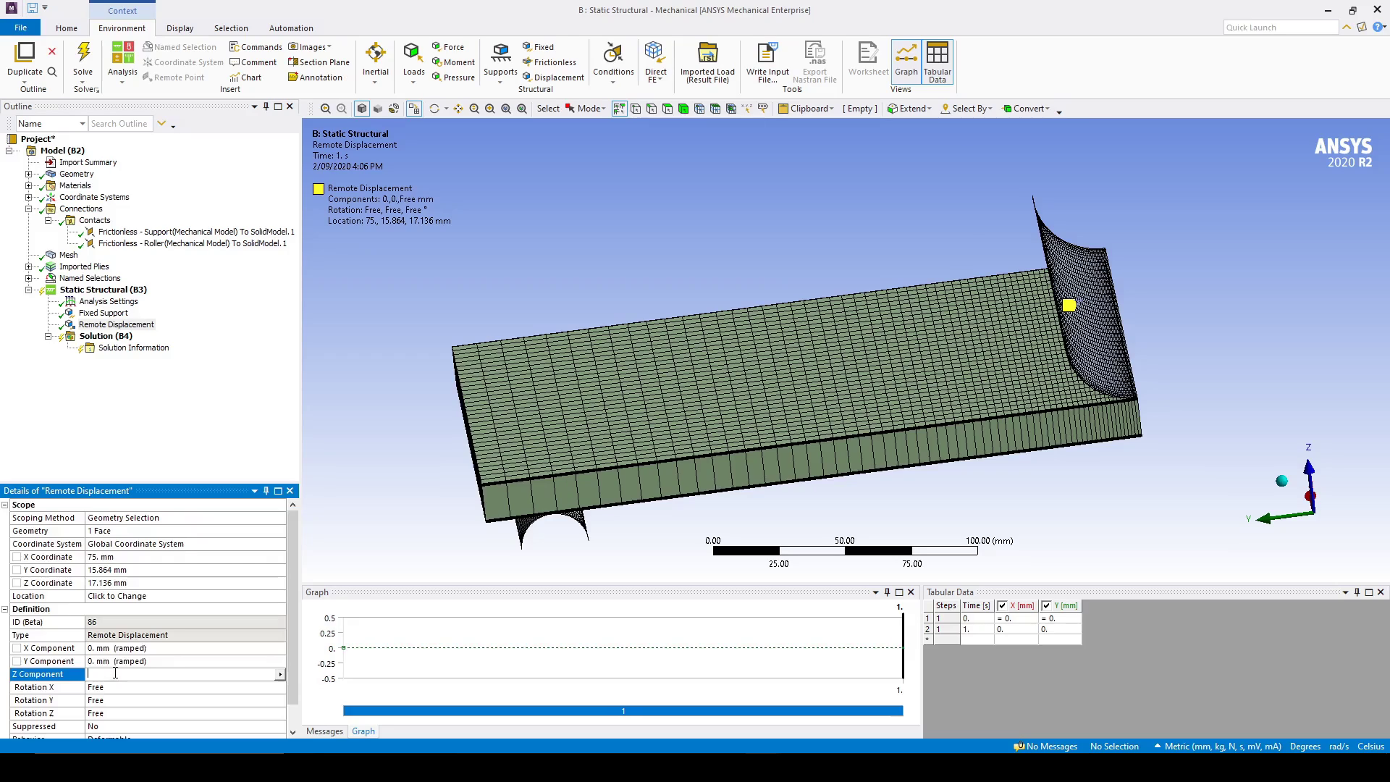
pyautogui.write('-14')
pyautogui.press('Return')
# - Set the remote displacement's rotations about X, Y and Z to 0°
pyautogui.scroll(-1, 112, 679)
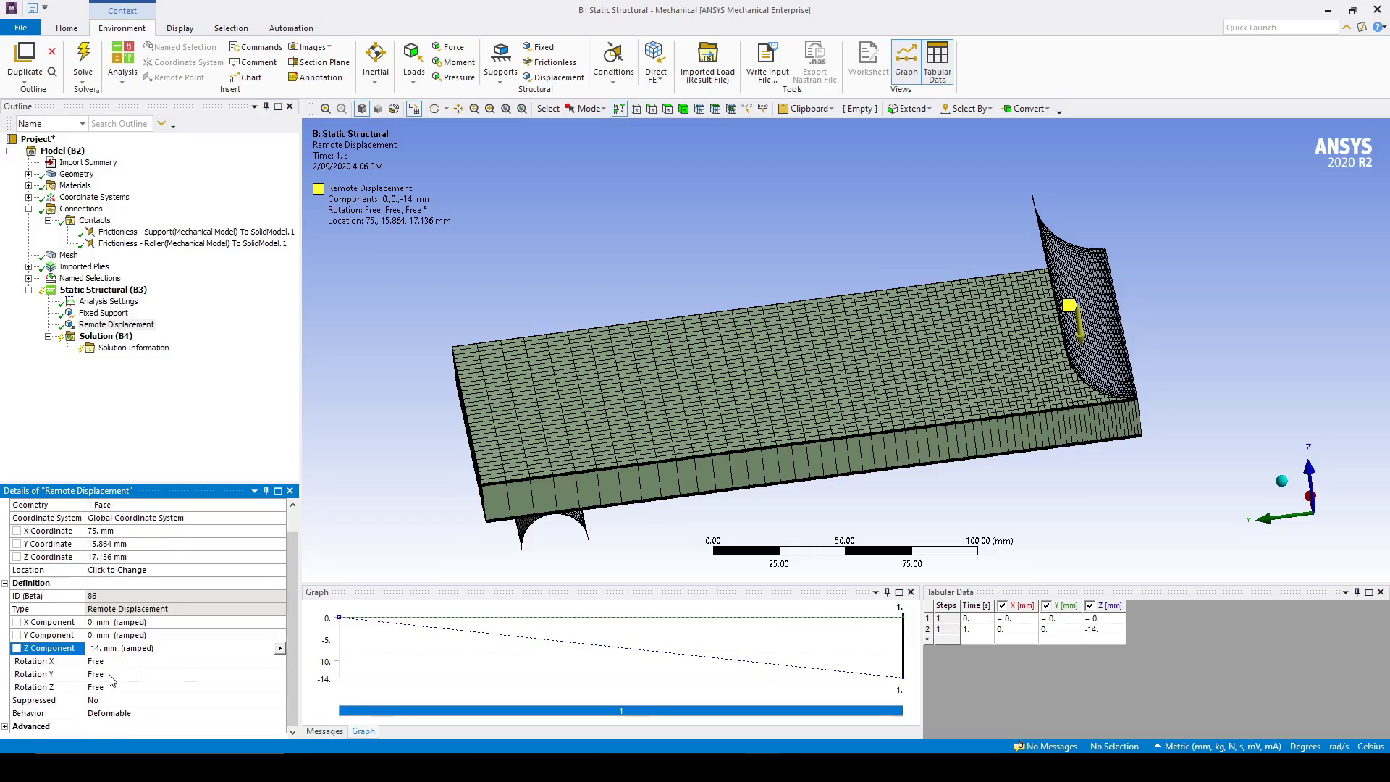
pyautogui.click(107, 661)
pyautogui.write('0')
pyautogui.press('Return')
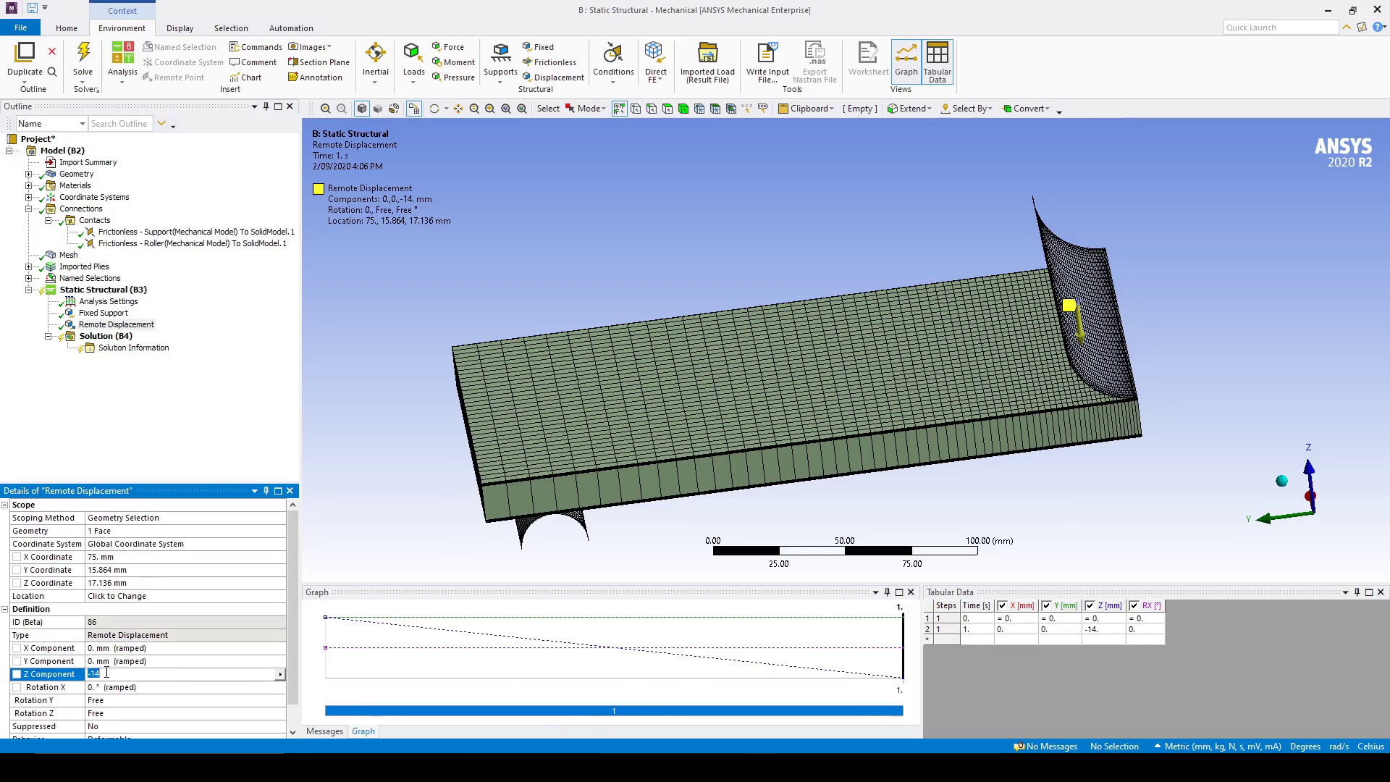
pyautogui.click(110, 700)
pyautogui.write('0')
pyautogui.press('Return')
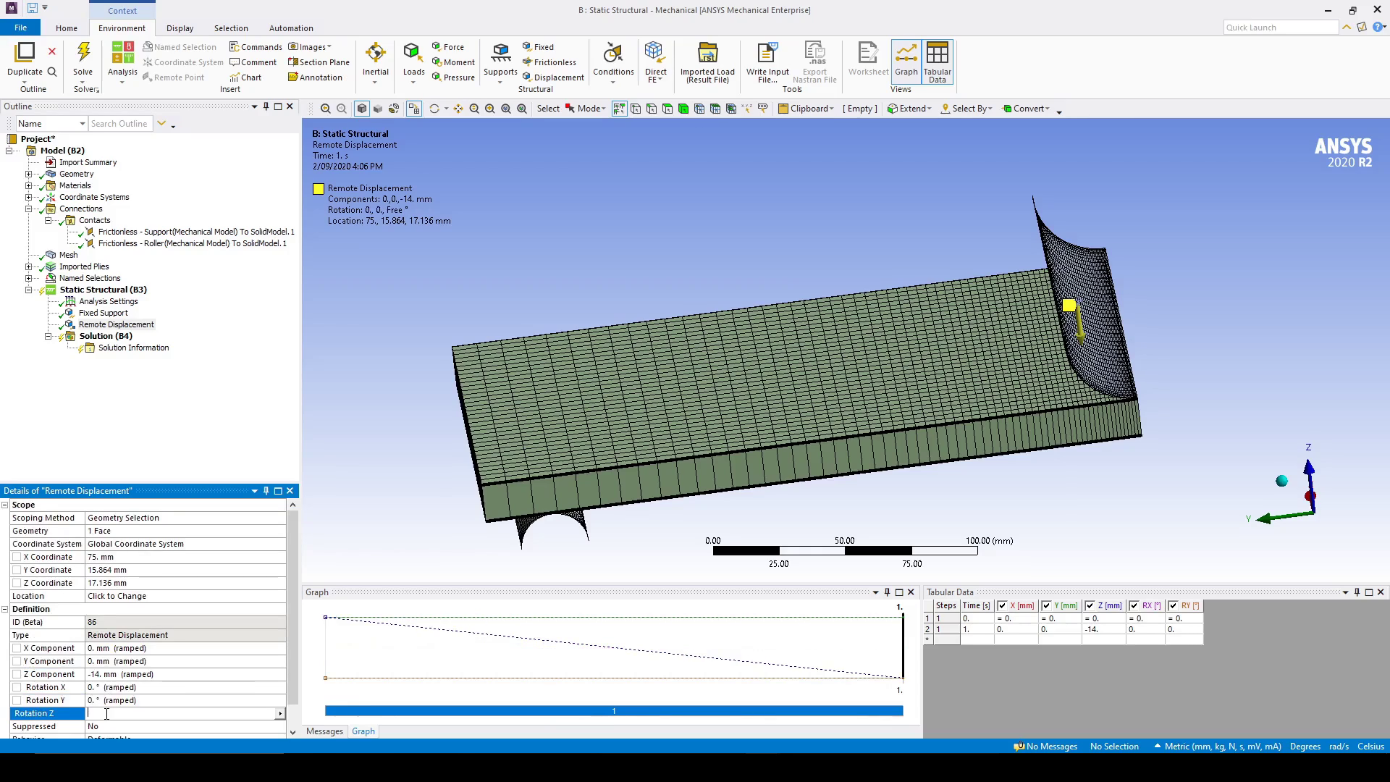
pyautogui.click(110, 713)
pyautogui.write('0')
pyautogui.press('Return')
pyautogui.click(137, 687)
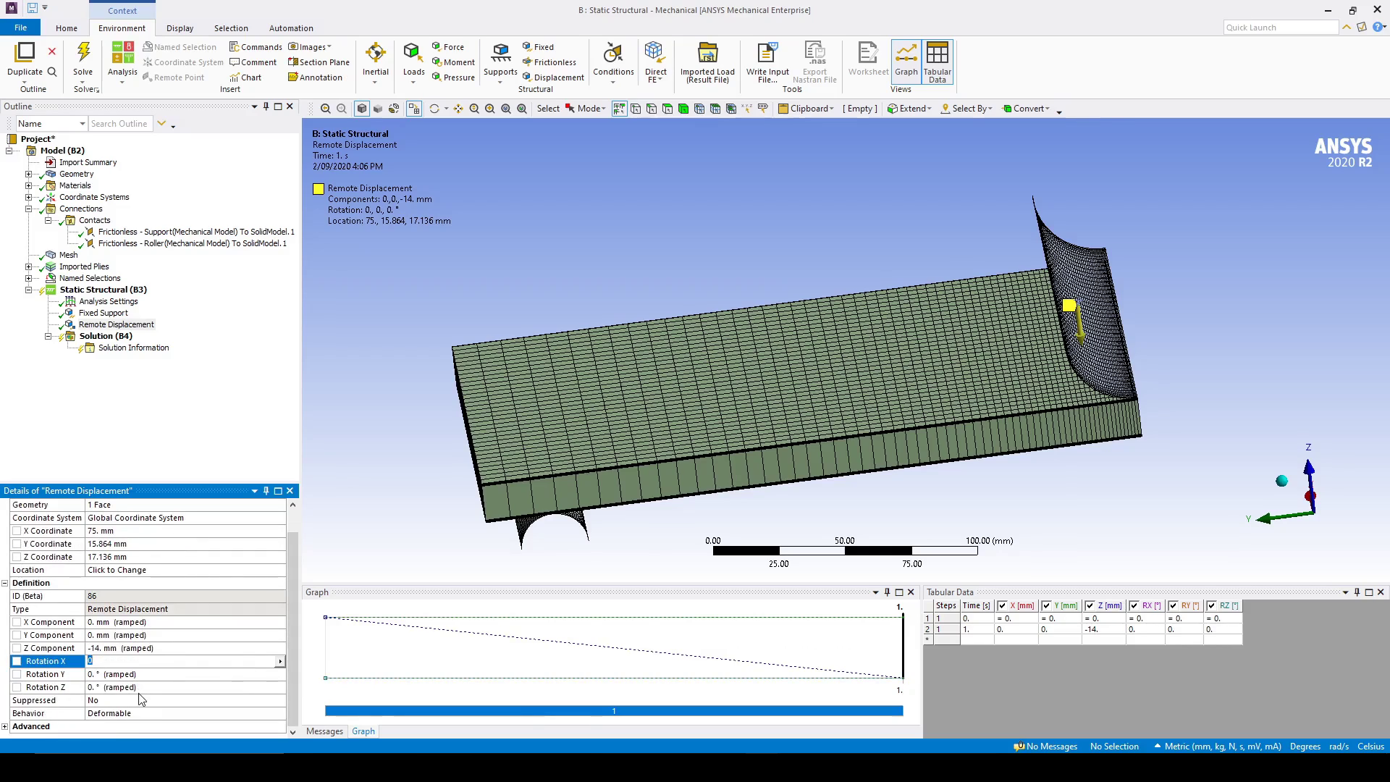
pyautogui.click(187, 410)
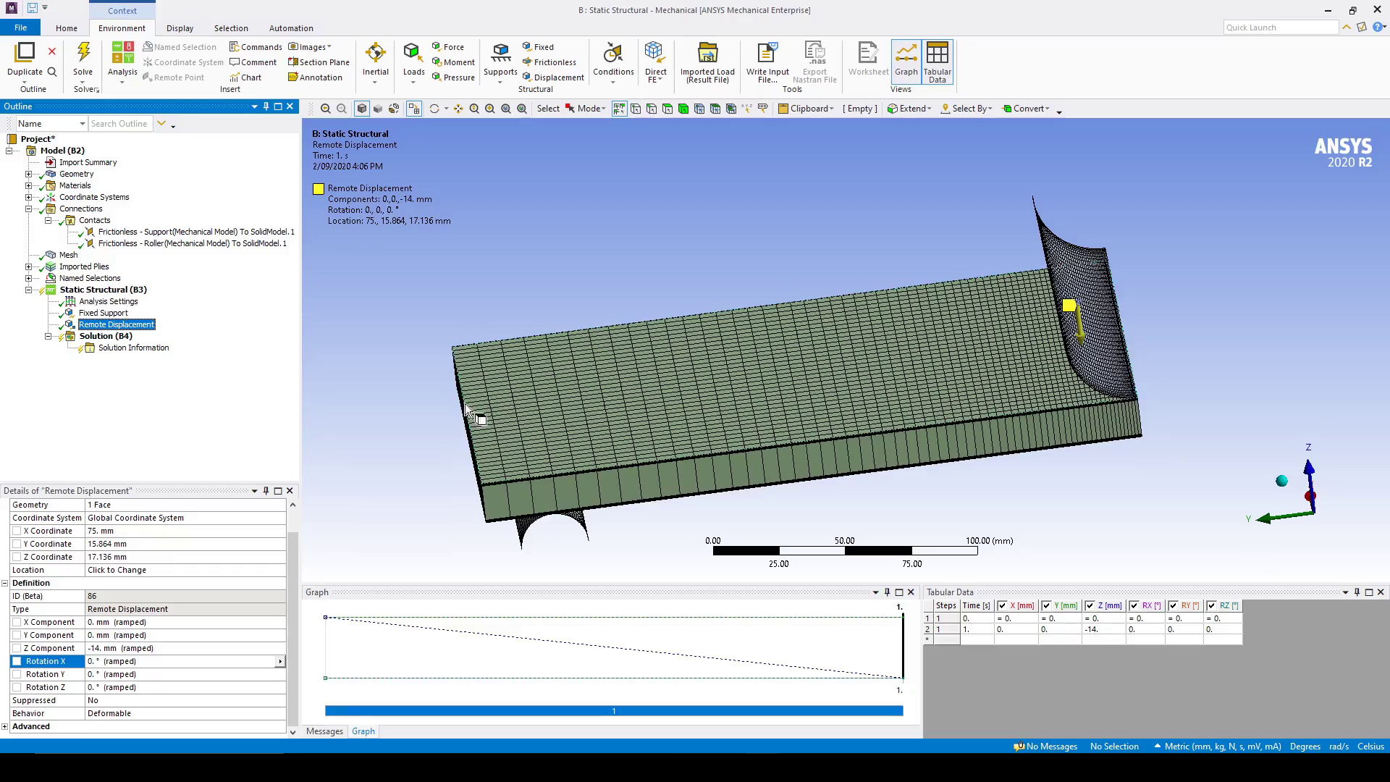
# - Add a Frictionless Support on the plate's long side face
pyautogui.moveTo(493, 395); pyautogui.dragTo(954, 367, button='middle')
pyautogui.moveTo(987, 240); pyautogui.dragTo(954, 178, button='middle')
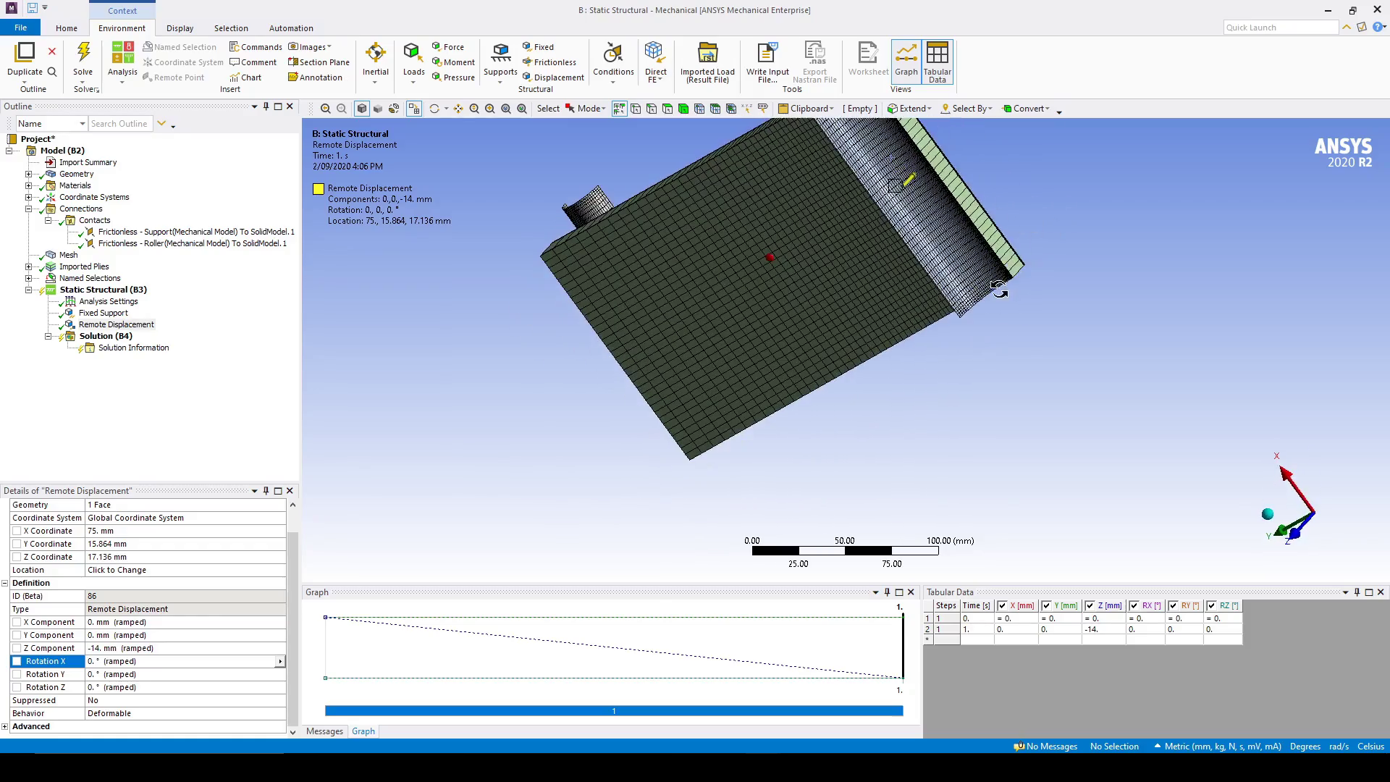
pyautogui.moveTo(617, 335); pyautogui.dragTo(664, 268, button='middle')
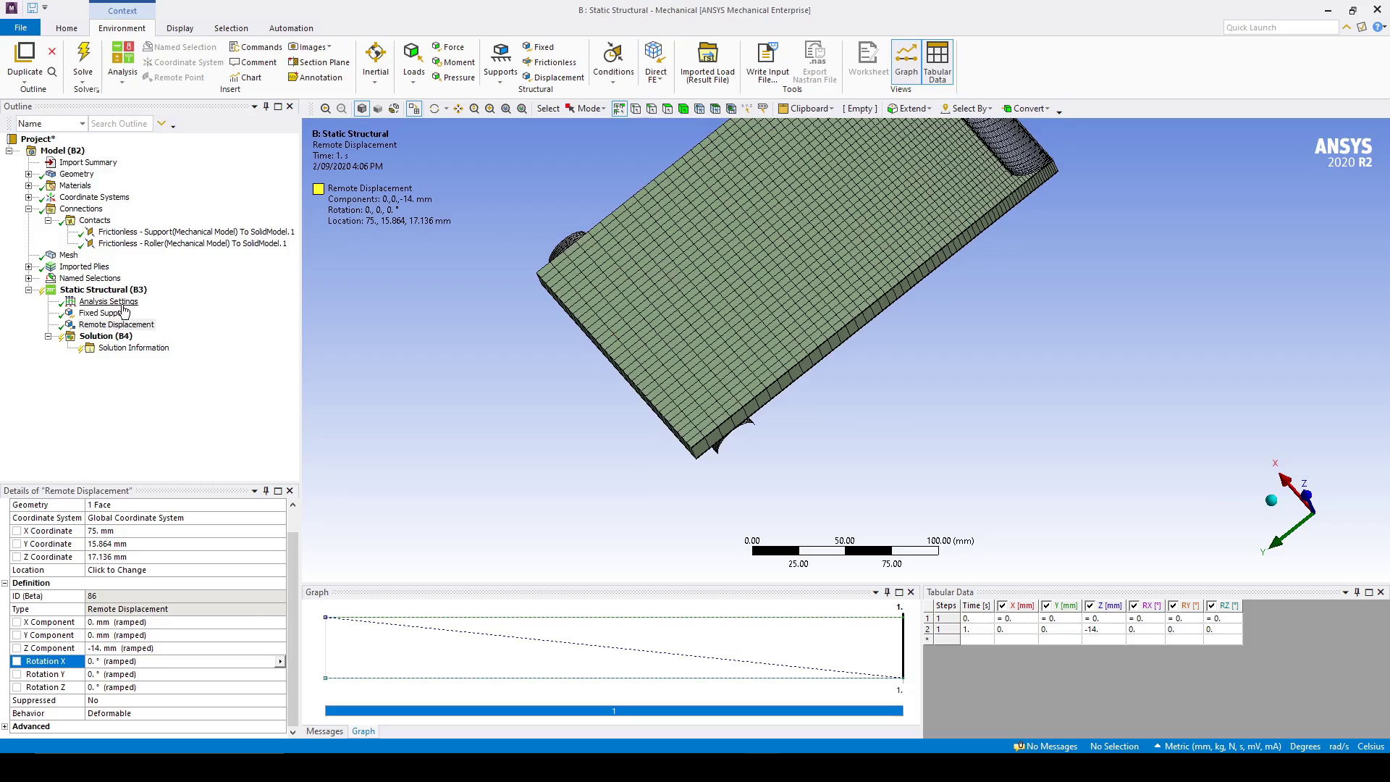
pyautogui.click(103, 289)
pyautogui.rightClick(107, 291)
pyautogui.moveTo(168, 303)
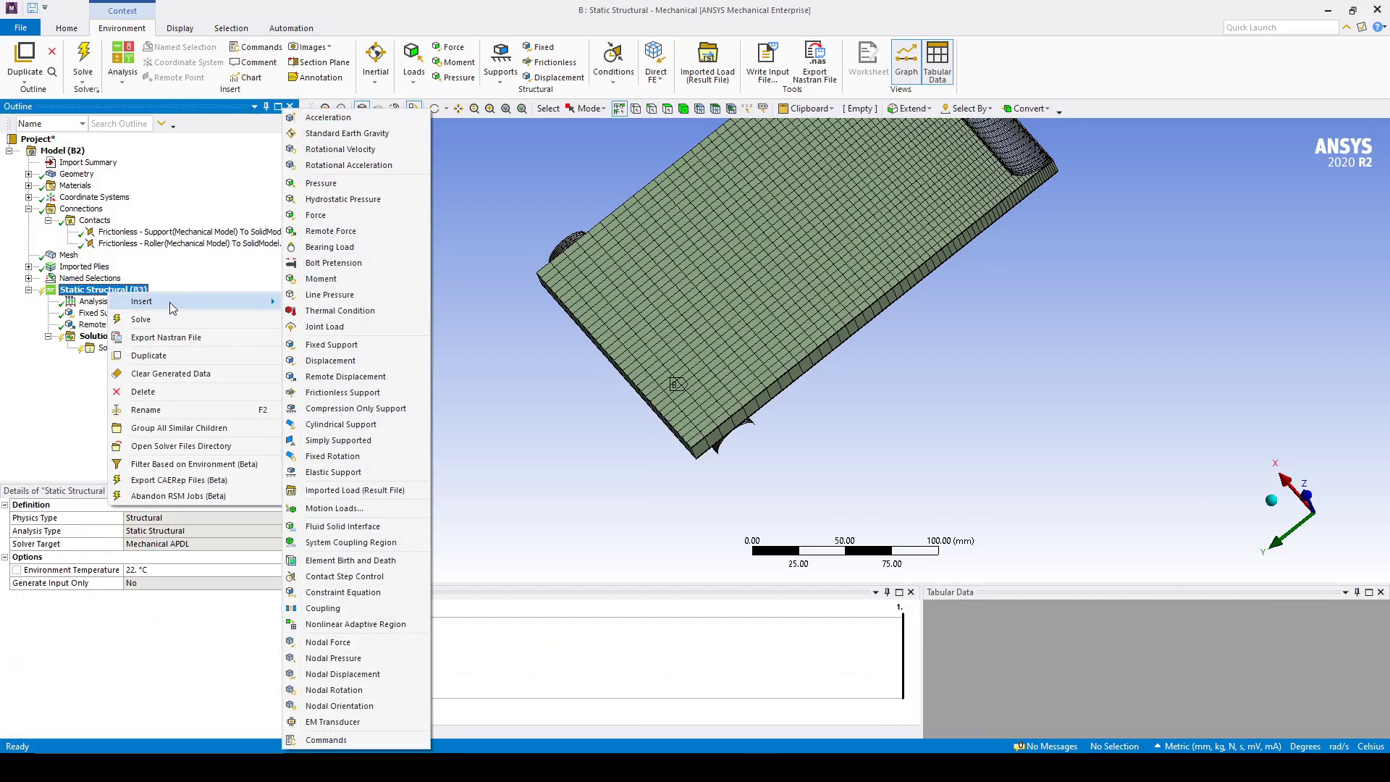
pyautogui.click(343, 393)
pyautogui.moveTo(785, 208); pyautogui.dragTo(772, 367, button='middle')
pyautogui.click(768, 362)
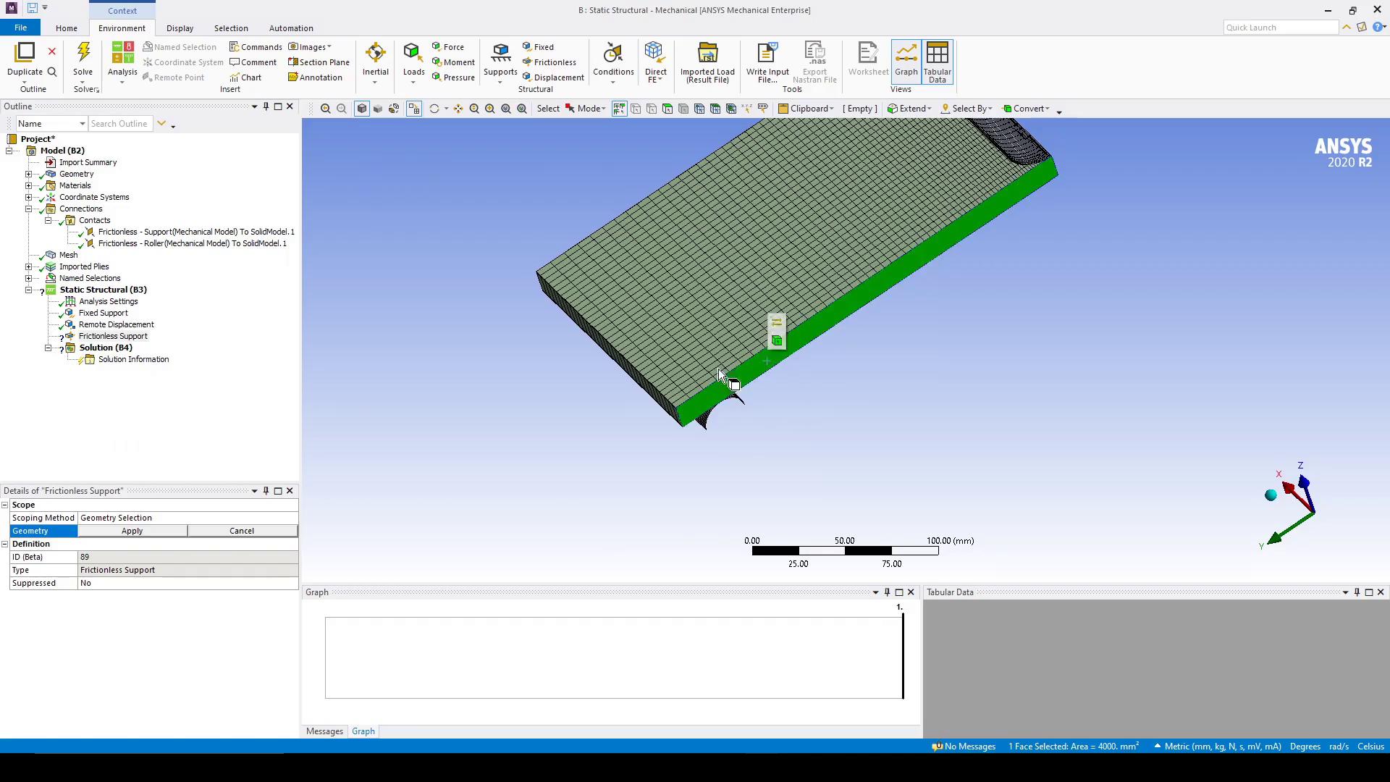
pyautogui.click(151, 535)
# - Add a second Frictionless Support on the plate's end face
pyautogui.moveTo(475, 440); pyautogui.dragTo(1031, 294, button='middle')
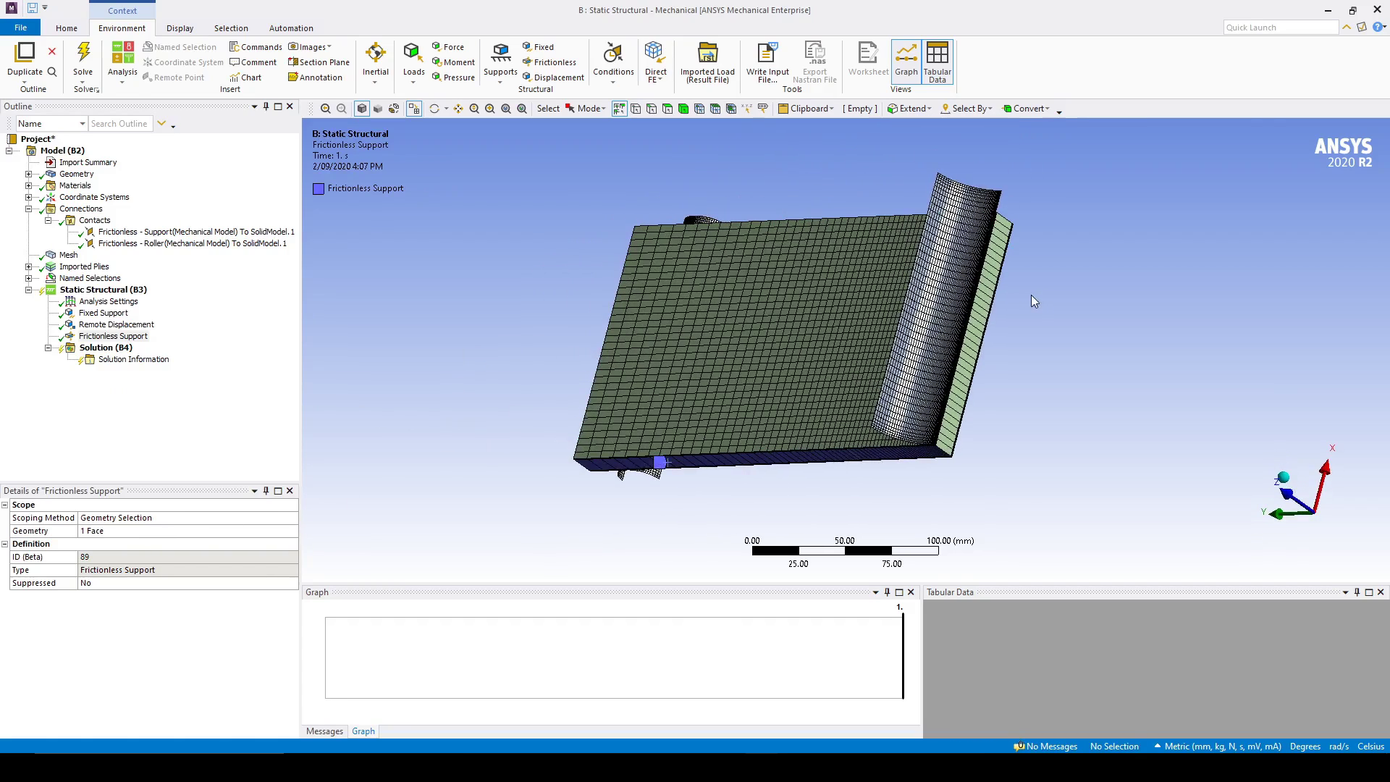
pyautogui.click(979, 325)
pyautogui.rightClick(80, 289)
pyautogui.moveTo(167, 296)
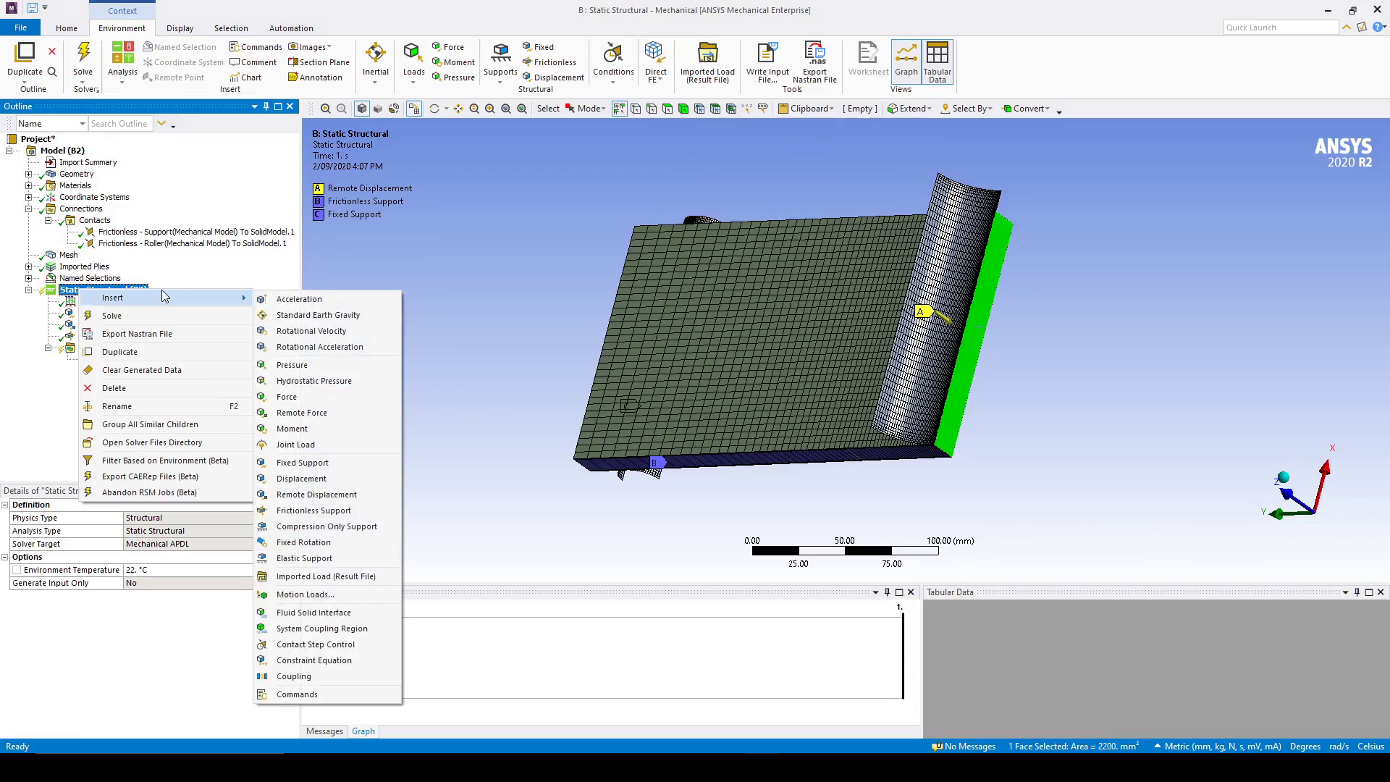
pyautogui.click(330, 510)
pyautogui.moveTo(449, 406); pyautogui.dragTo(507, 455, button='middle')
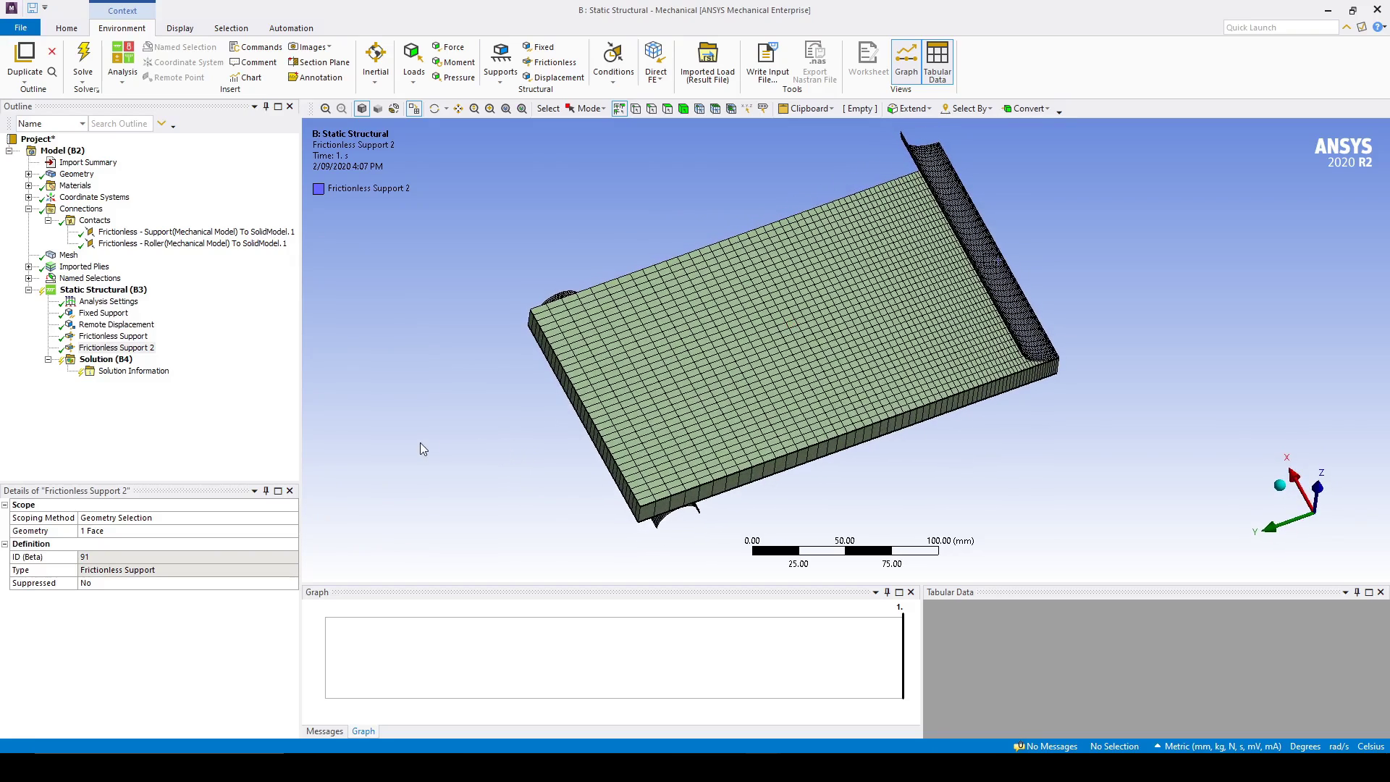
# - Solve the Static Structural analysis
pyautogui.click(136, 288)
pyautogui.rightClick(136, 288)
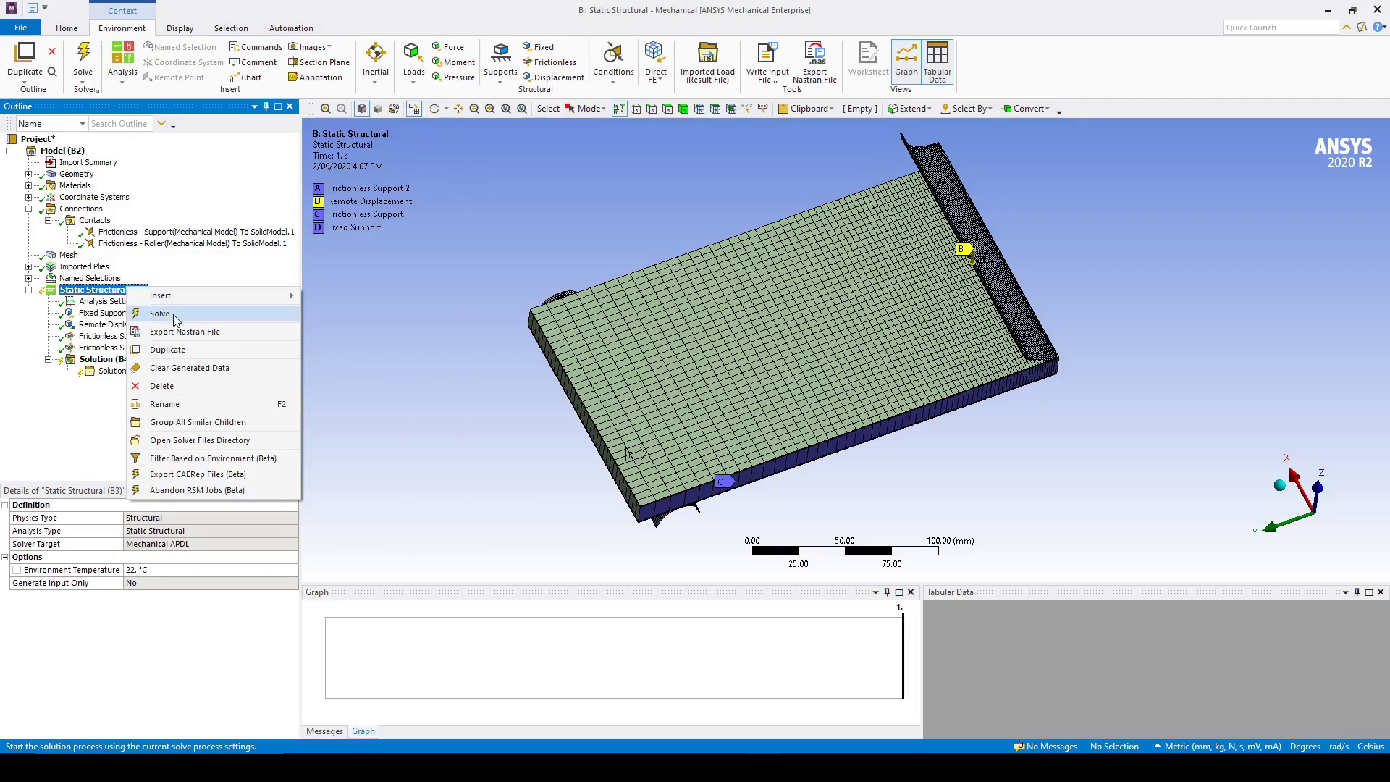
pyautogui.click(435, 424)
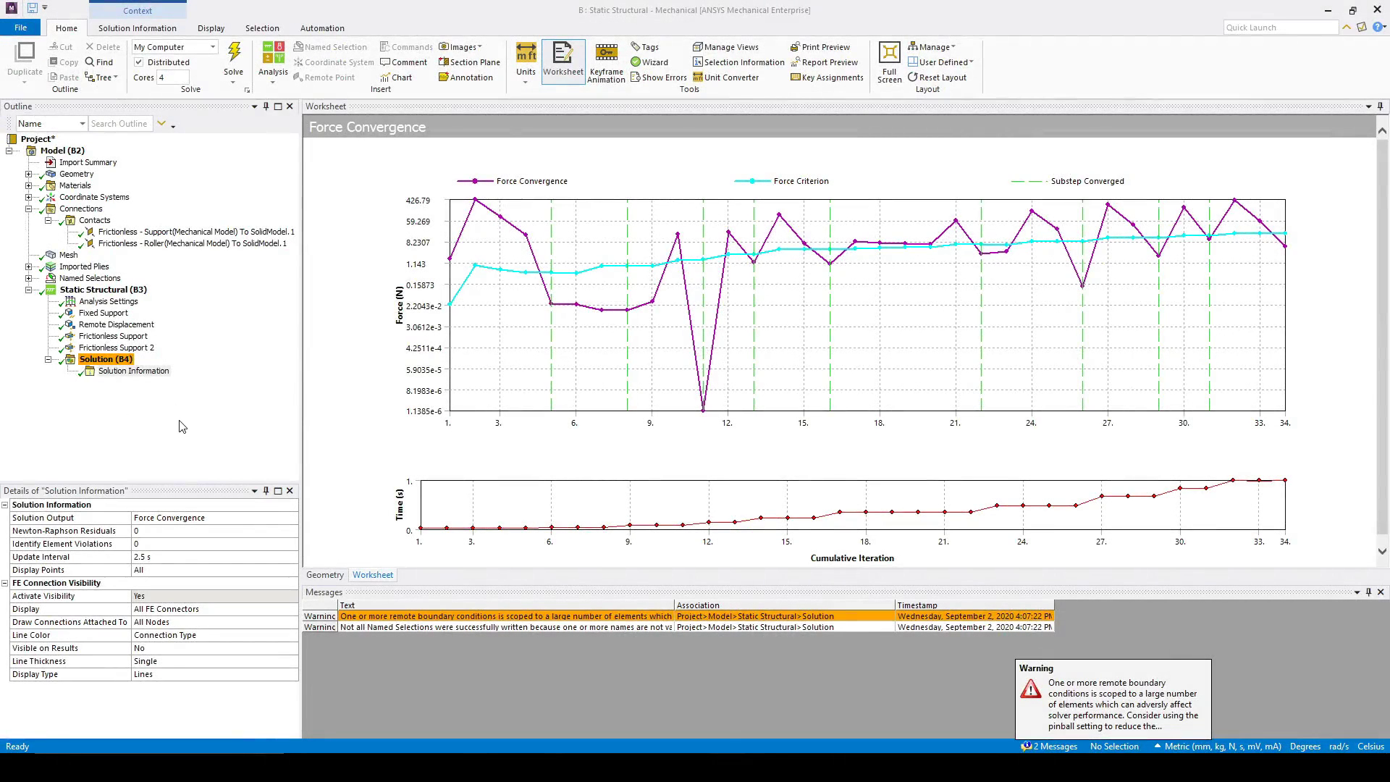
# - Show the Force Convergence output in Solution Information
pyautogui.click(177, 422)
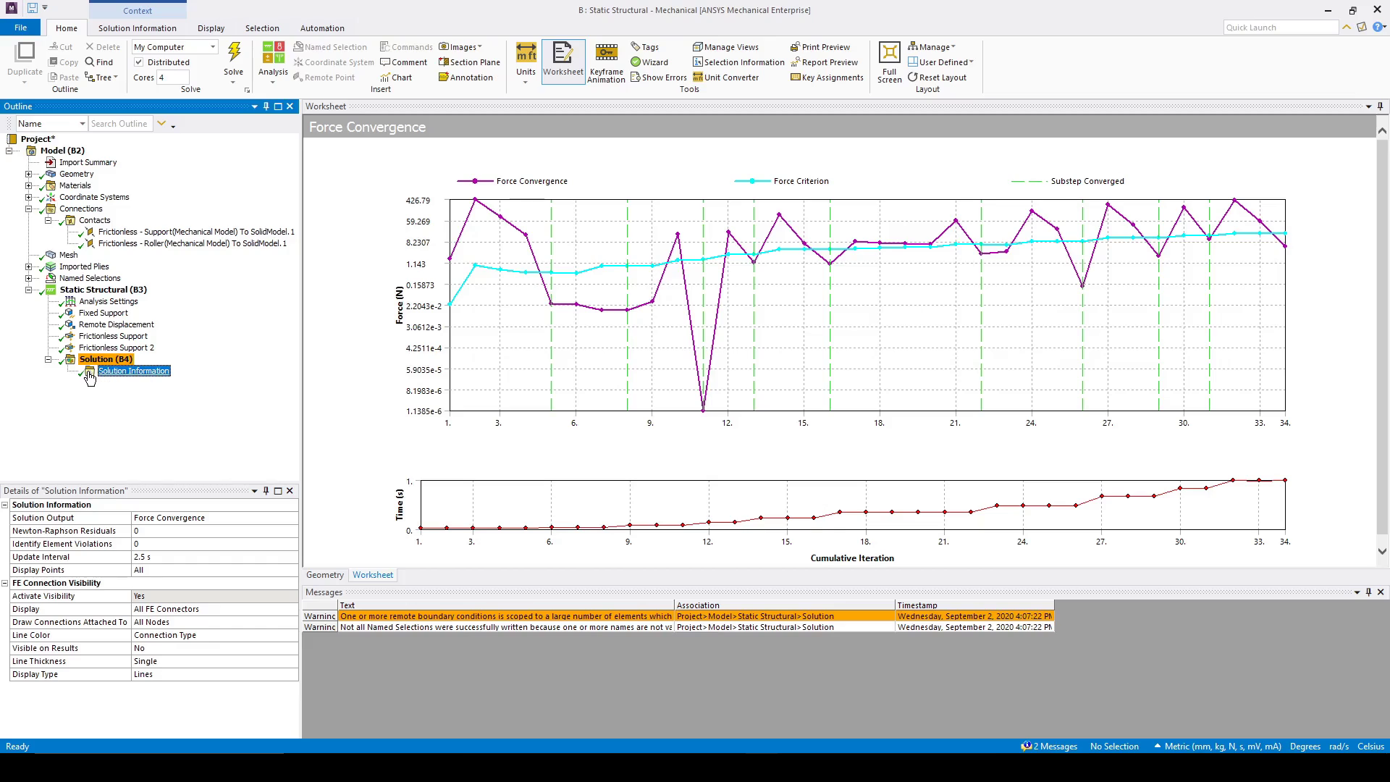
pyautogui.click(191, 517)
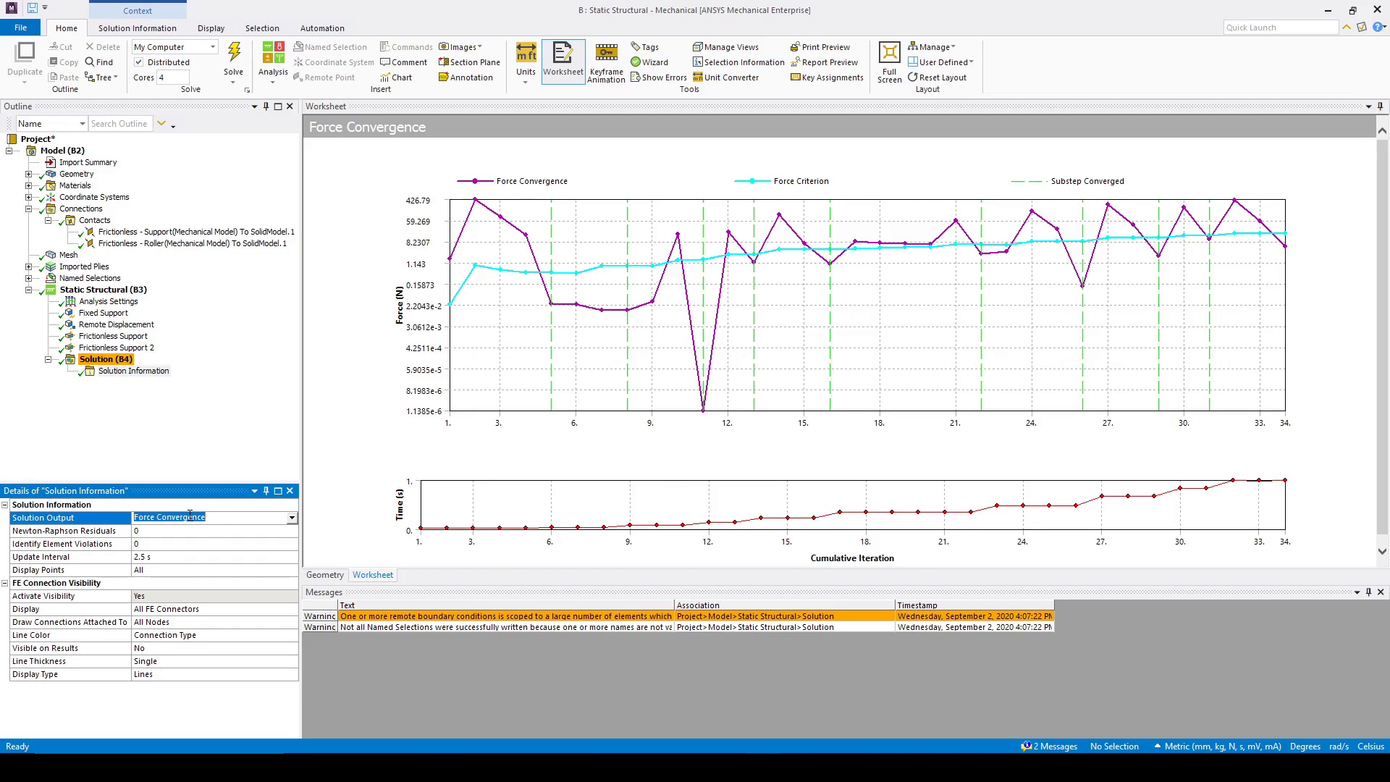
pyautogui.click(292, 518)
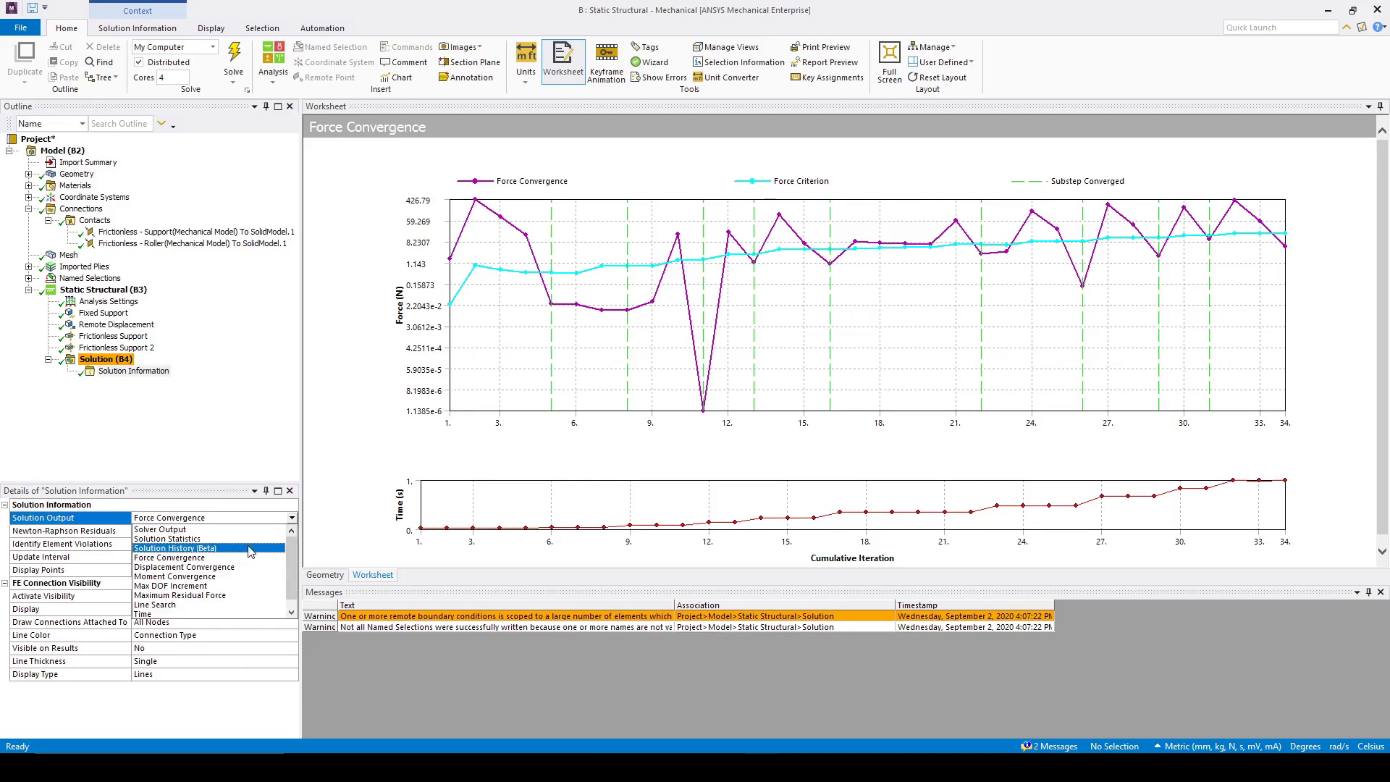
pyautogui.click(375, 411)
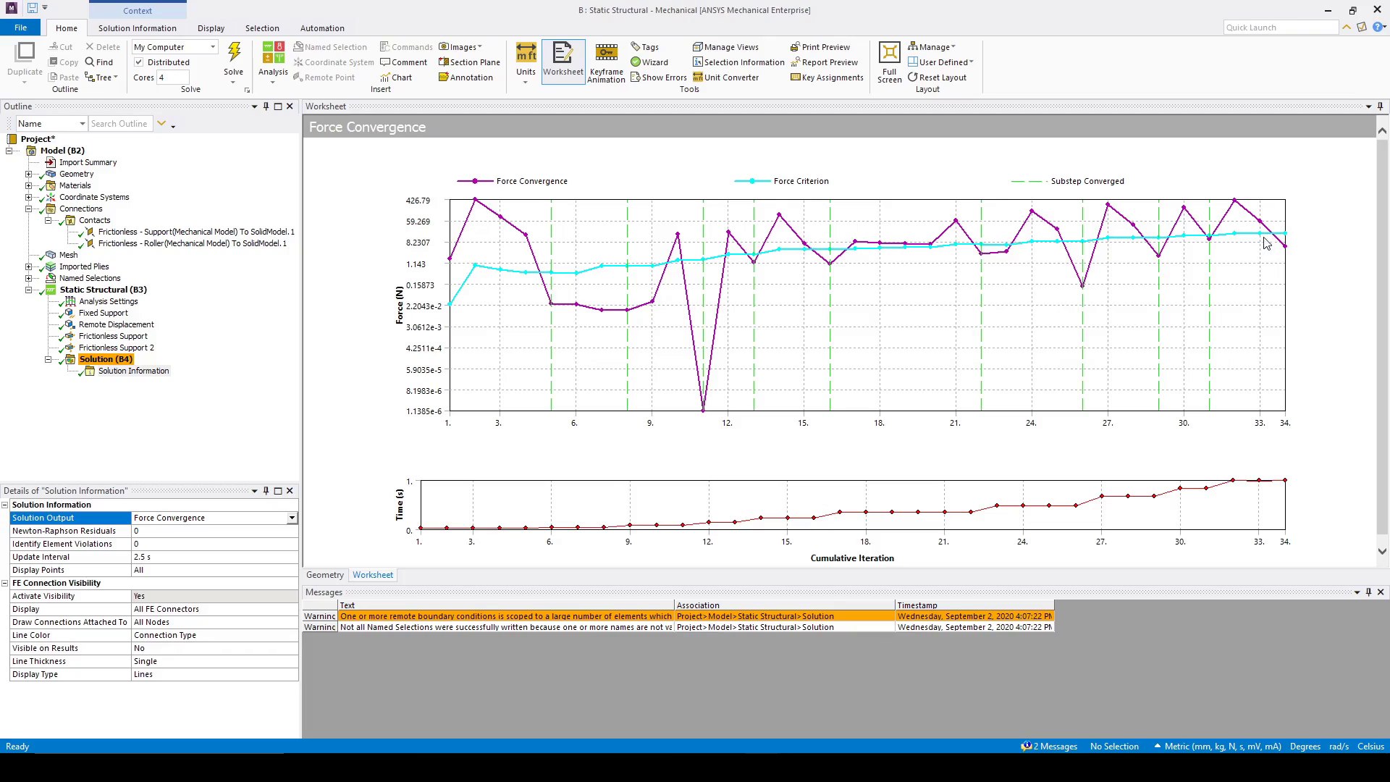
# - Insert a Total Deformation result under Solution and evaluate all results
pyautogui.rightClick(144, 365)
pyautogui.moveTo(144, 368)
pyautogui.moveTo(406, 367)
pyautogui.click(503, 368)
pyautogui.rightClick(125, 389)
pyautogui.click(229, 407)
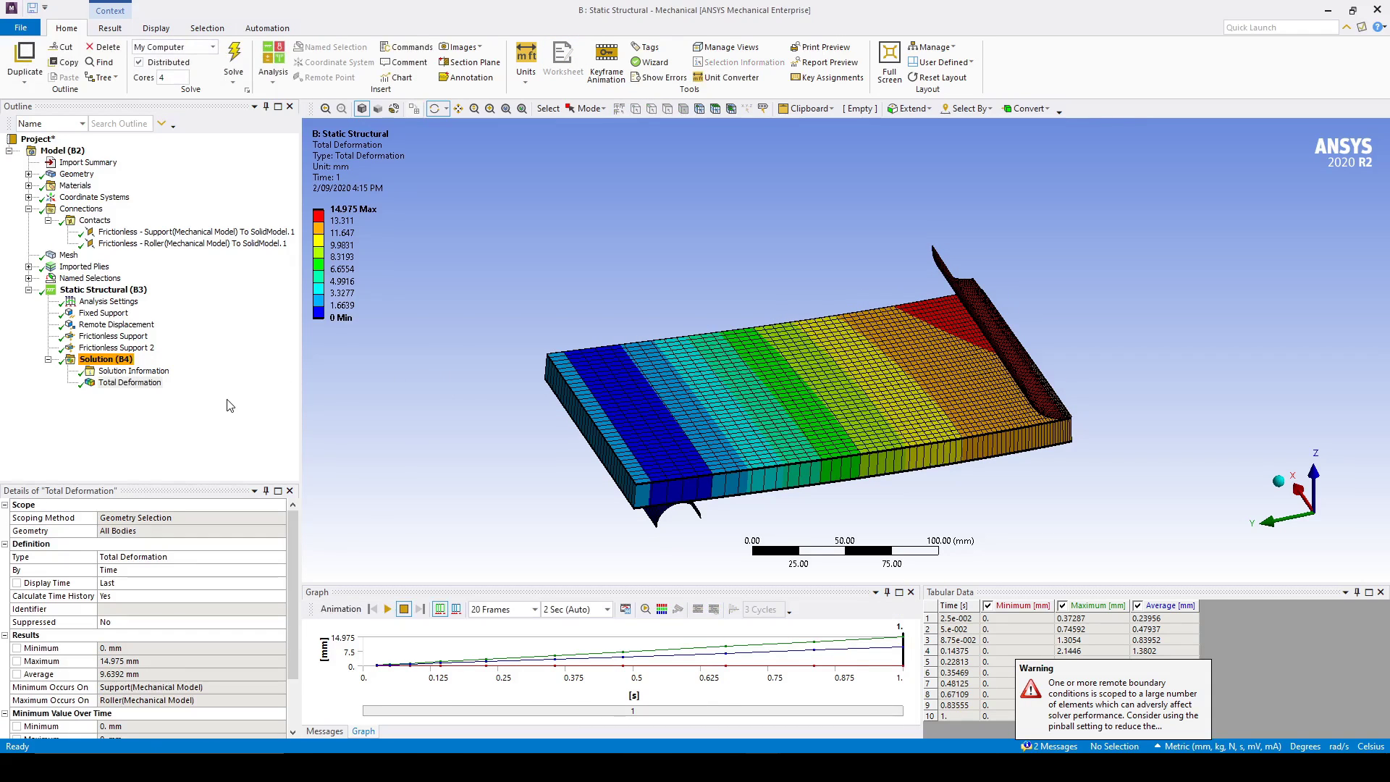
# - Orbit the 14.975 mm deformation result to inspect the plate from top and underside
pyautogui.moveTo(887, 506); pyautogui.dragTo(902, 291)
pyautogui.scroll(6, 1028, 297)
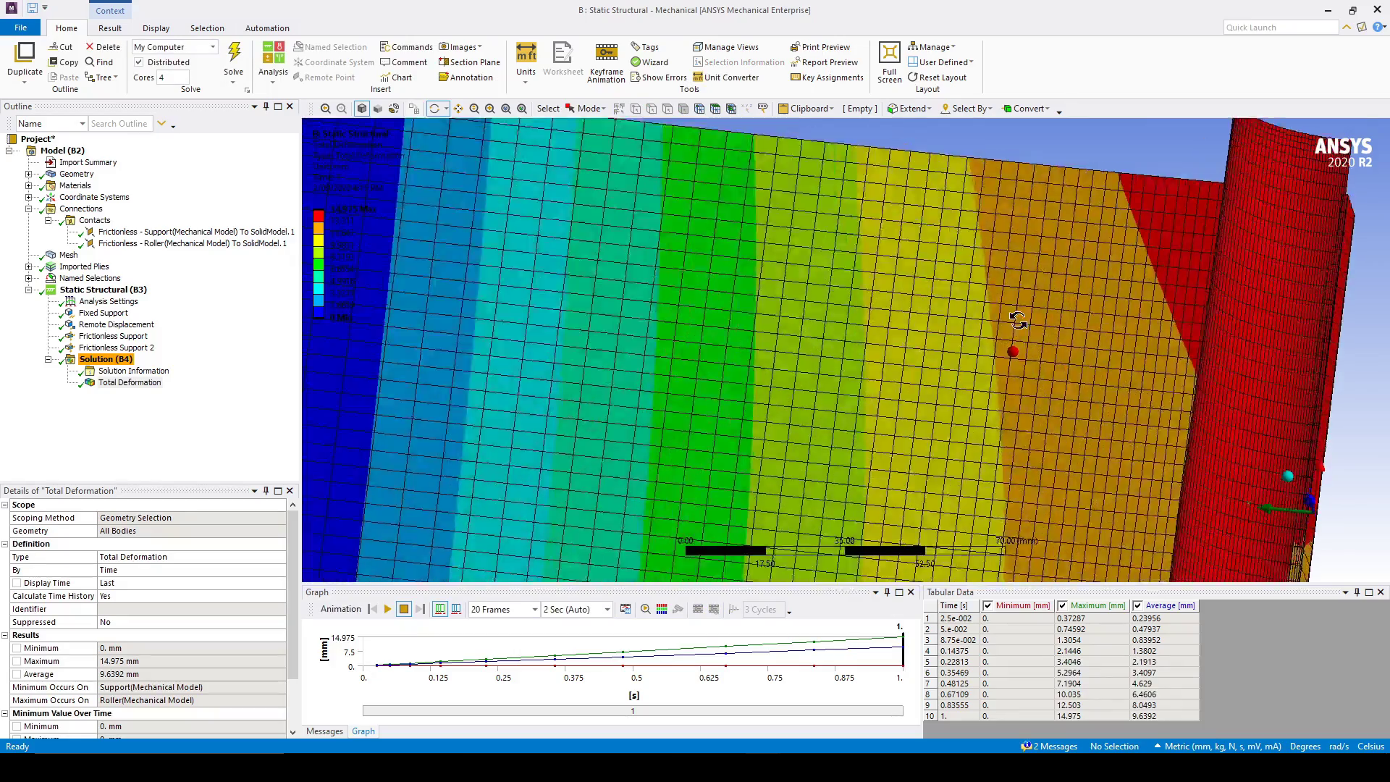
pyautogui.scroll(-5, 1037, 305)
pyautogui.moveTo(1037, 306); pyautogui.dragTo(1006, 304)
pyautogui.moveTo(706, 359); pyautogui.dragTo(711, 354)
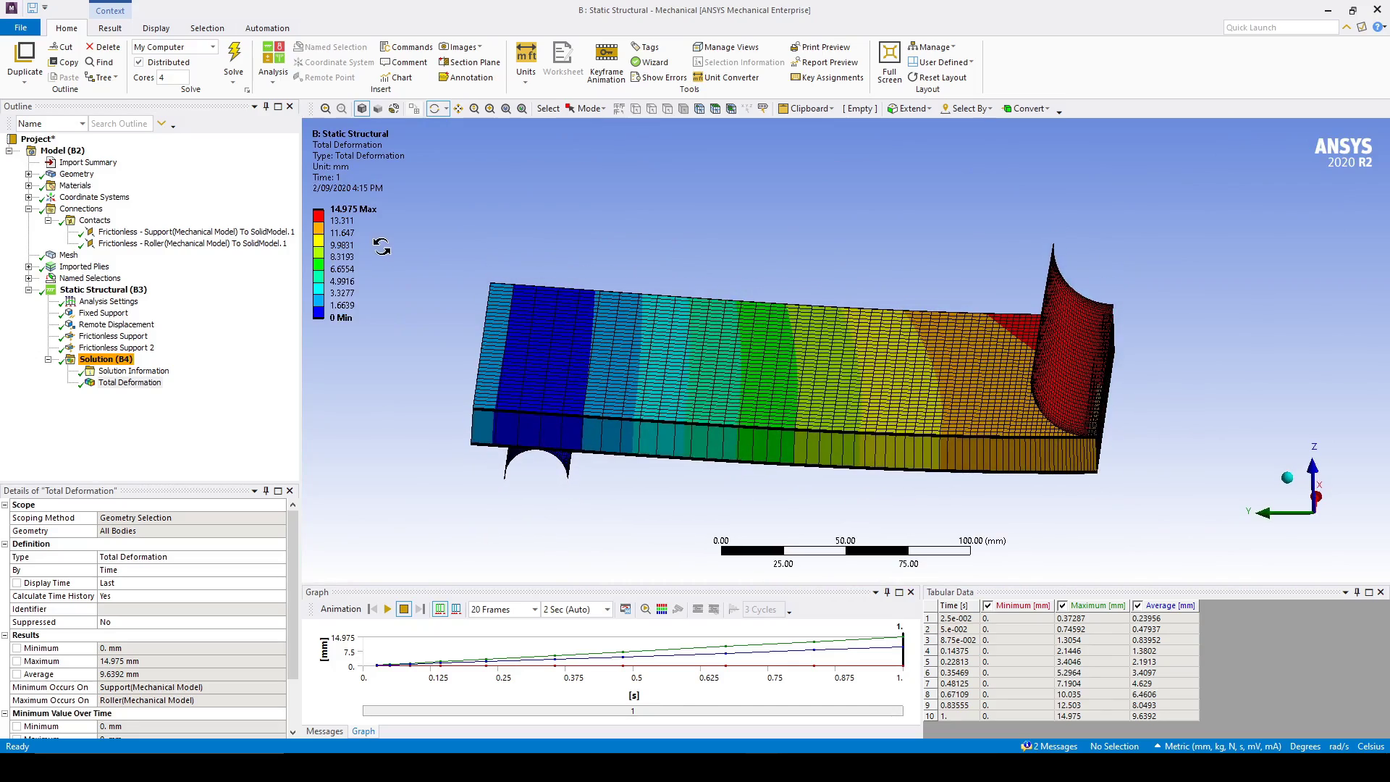
pyautogui.moveTo(507, 298); pyautogui.dragTo(1233, 400)
pyautogui.moveTo(1075, 429); pyautogui.dragTo(706, 345)
pyautogui.moveTo(637, 387); pyautogui.dragTo(861, 389)
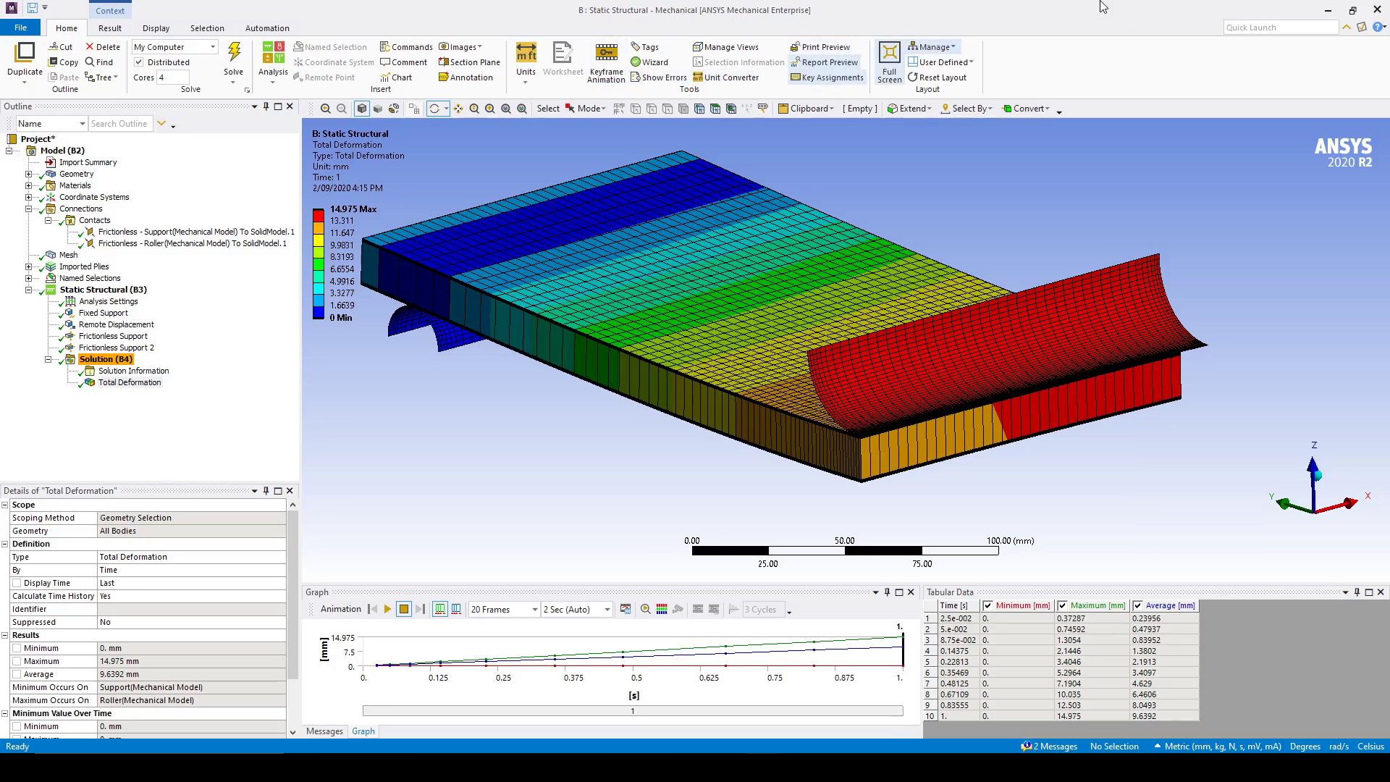
# - Close Mechanical and add an ACP (Post) system linked to the structural solution
pyautogui.click(1328, 10)
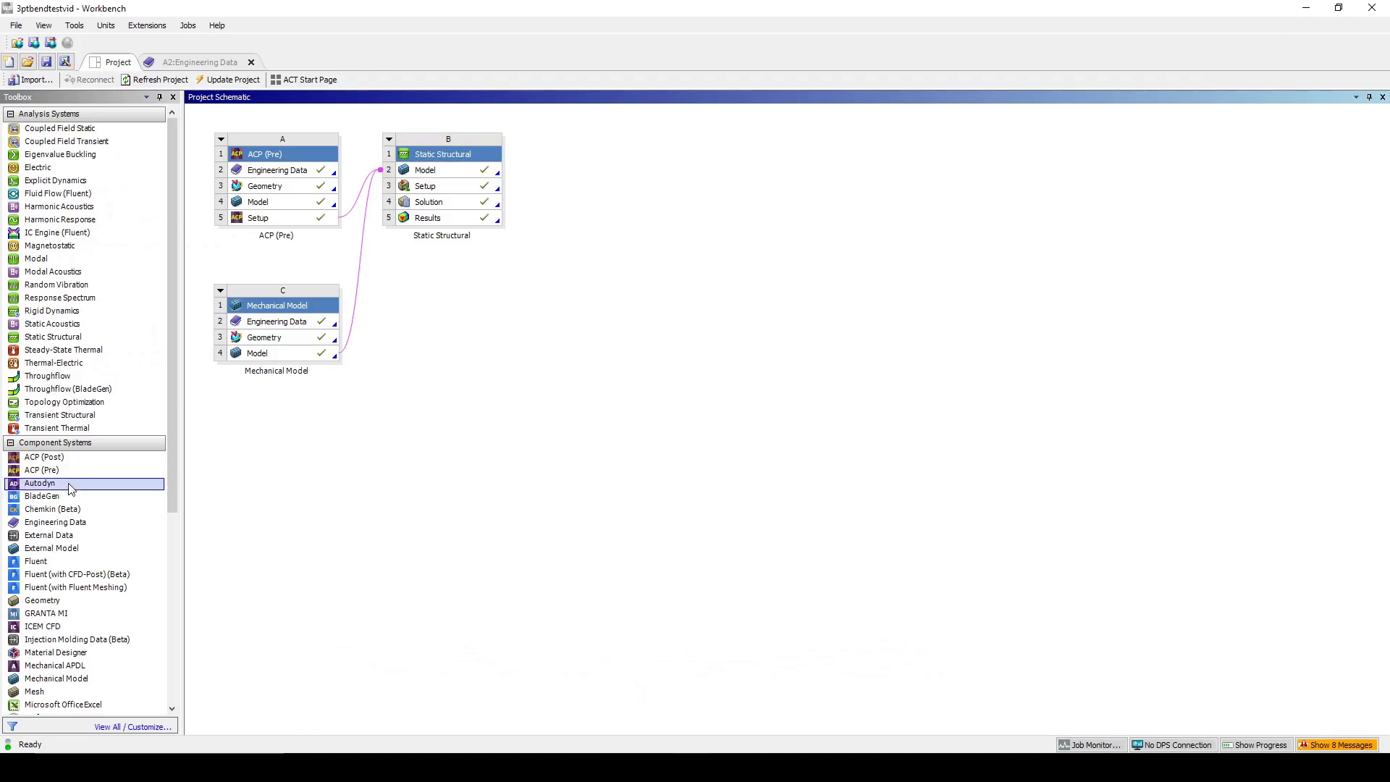
pyautogui.moveTo(42, 457); pyautogui.dragTo(288, 201)
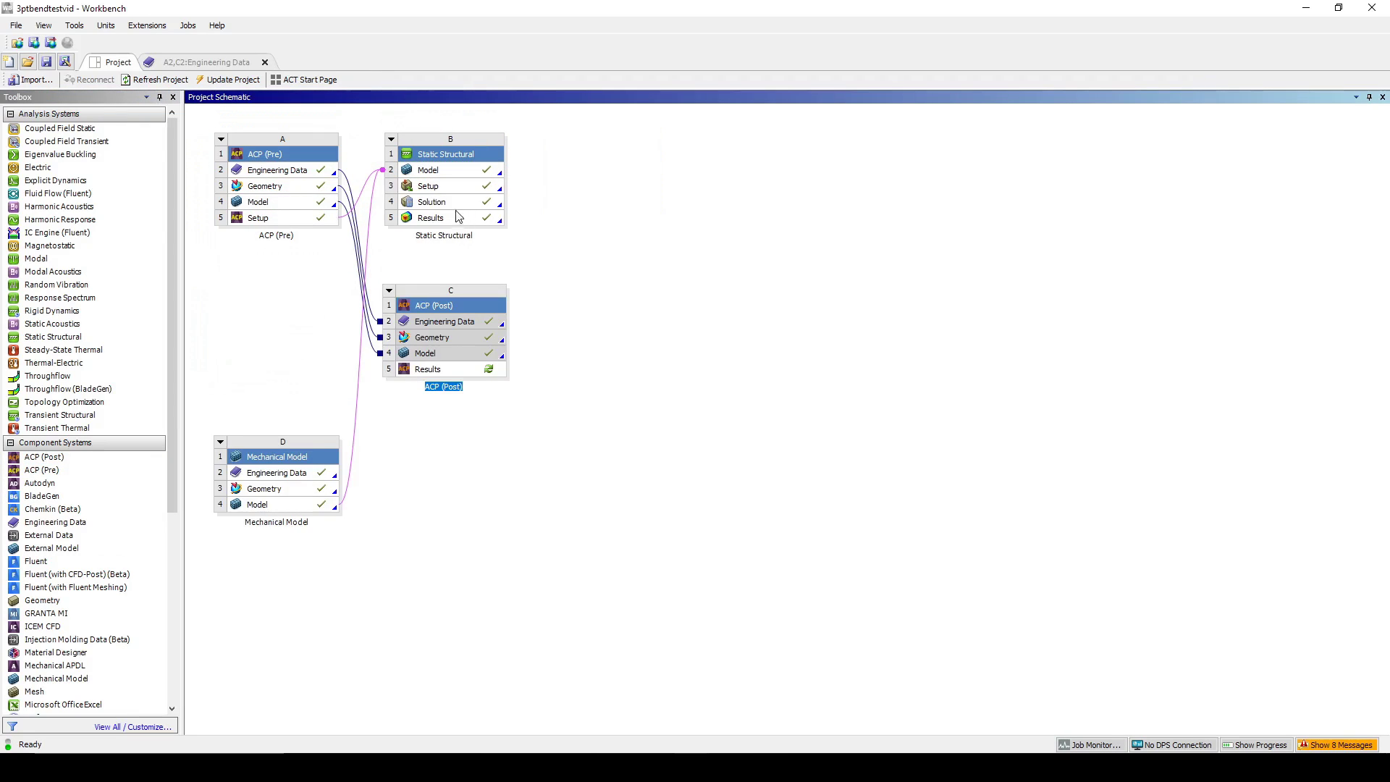
pyautogui.moveTo(438, 207); pyautogui.dragTo(463, 375)
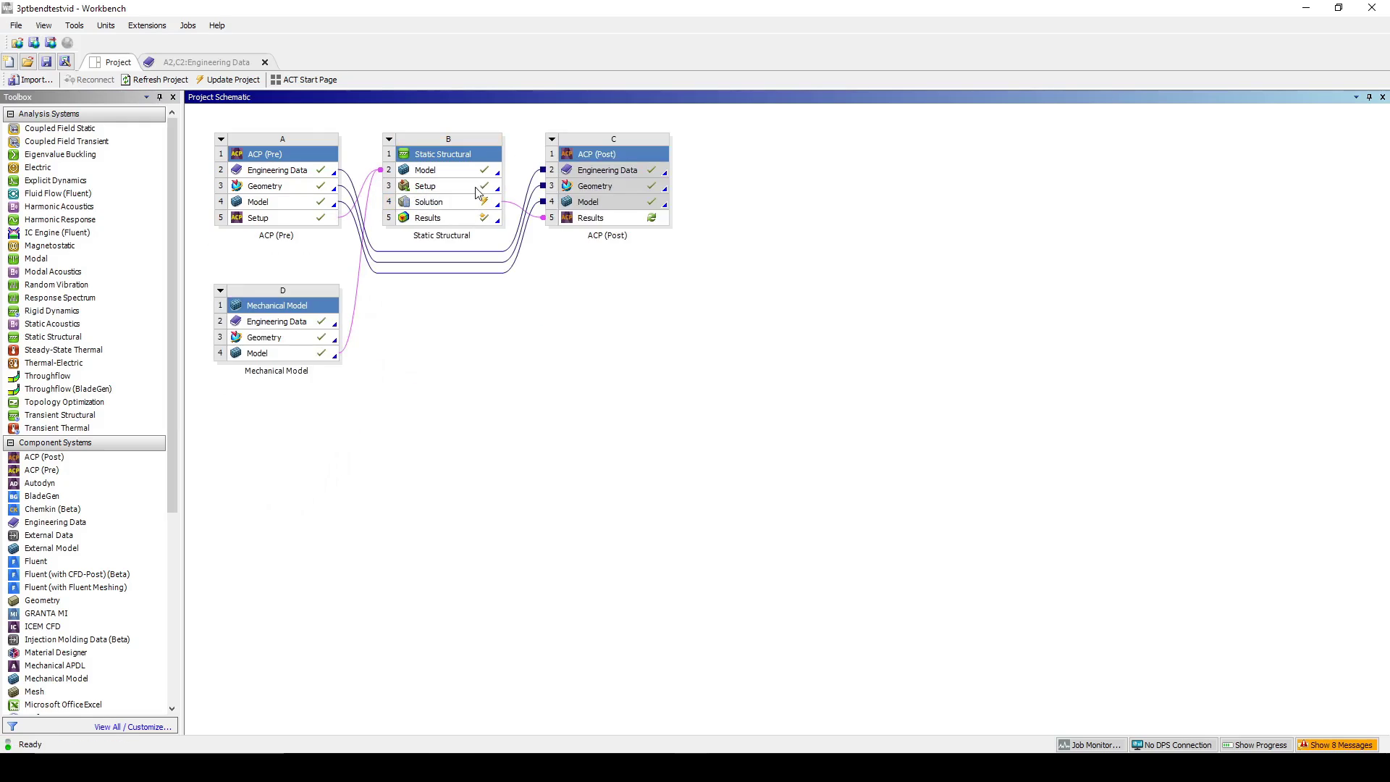
# - Update the structural solution and open the ACP (Post) Results
pyautogui.rightClick(443, 206)
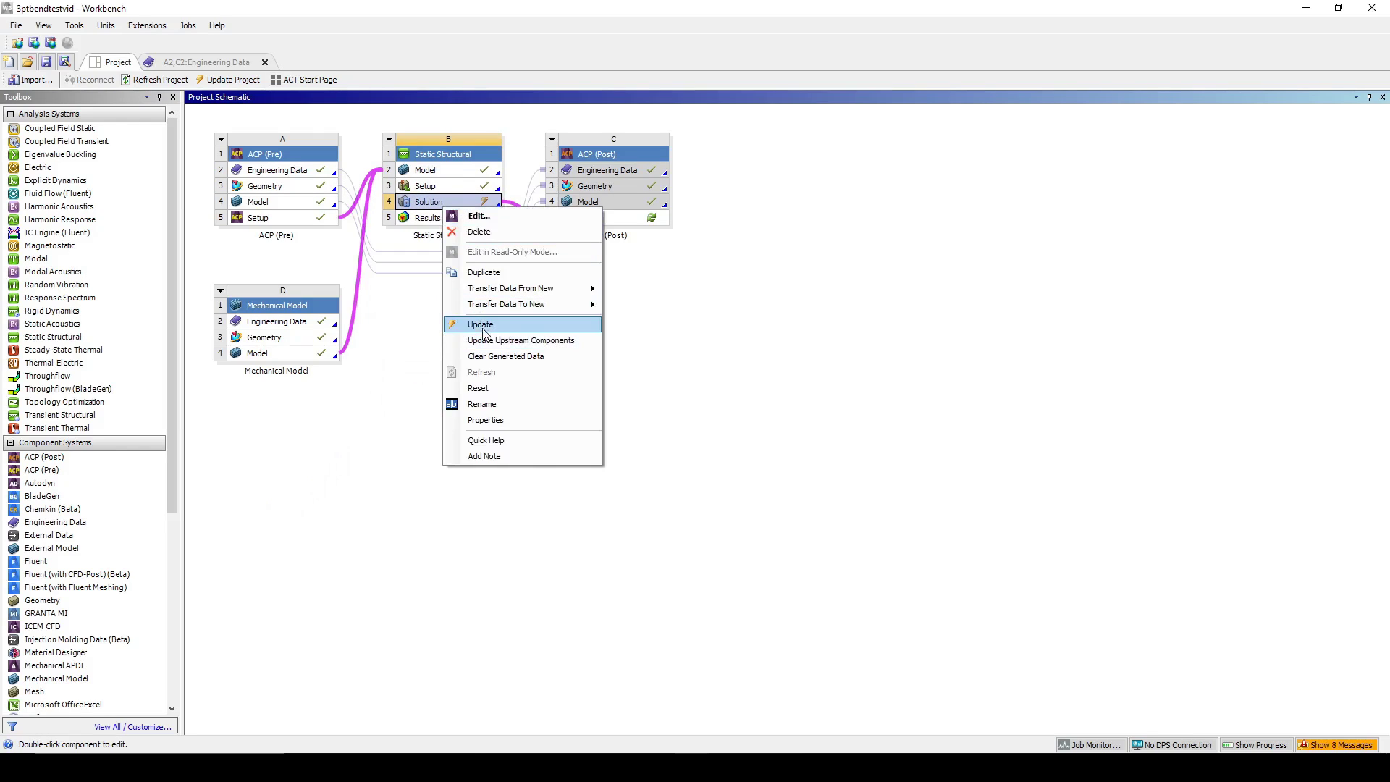
pyautogui.click(481, 325)
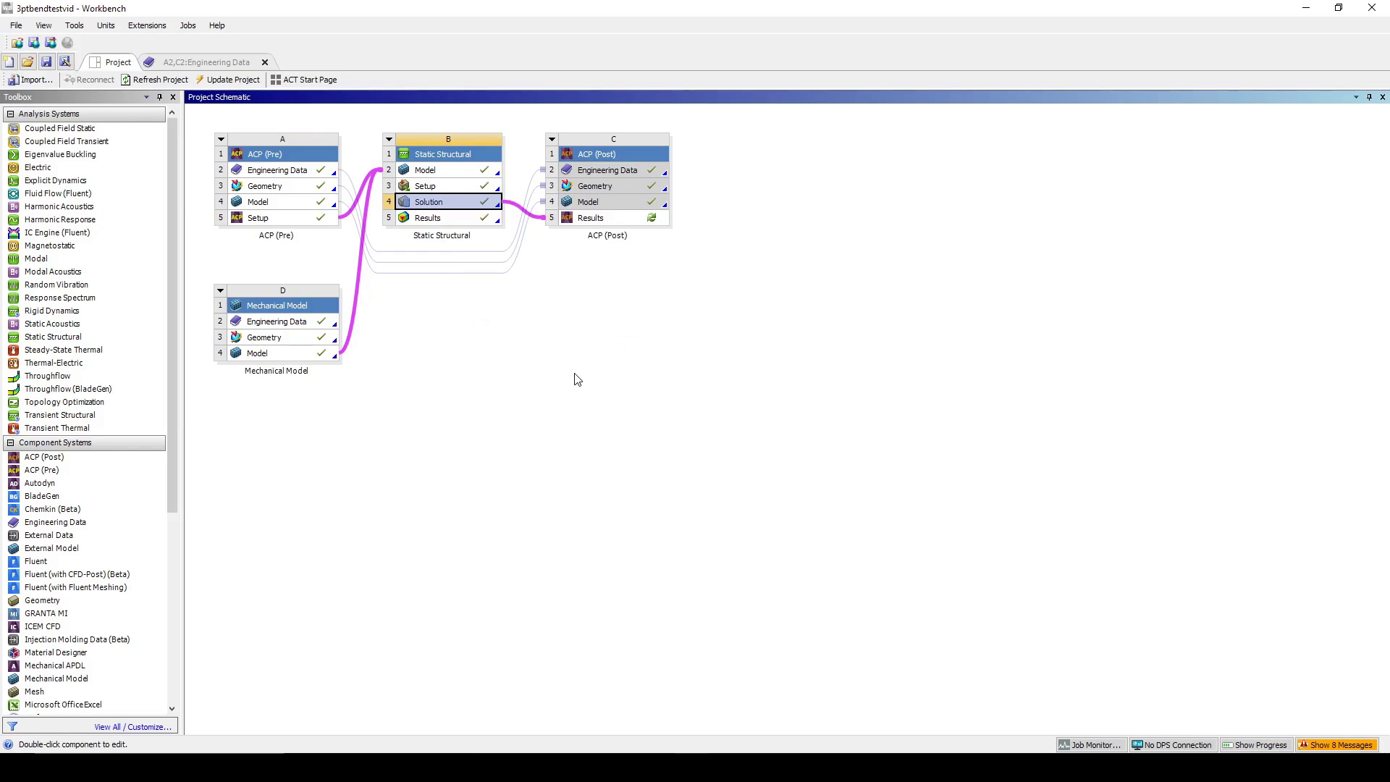
pyautogui.doubleClick(600, 221)
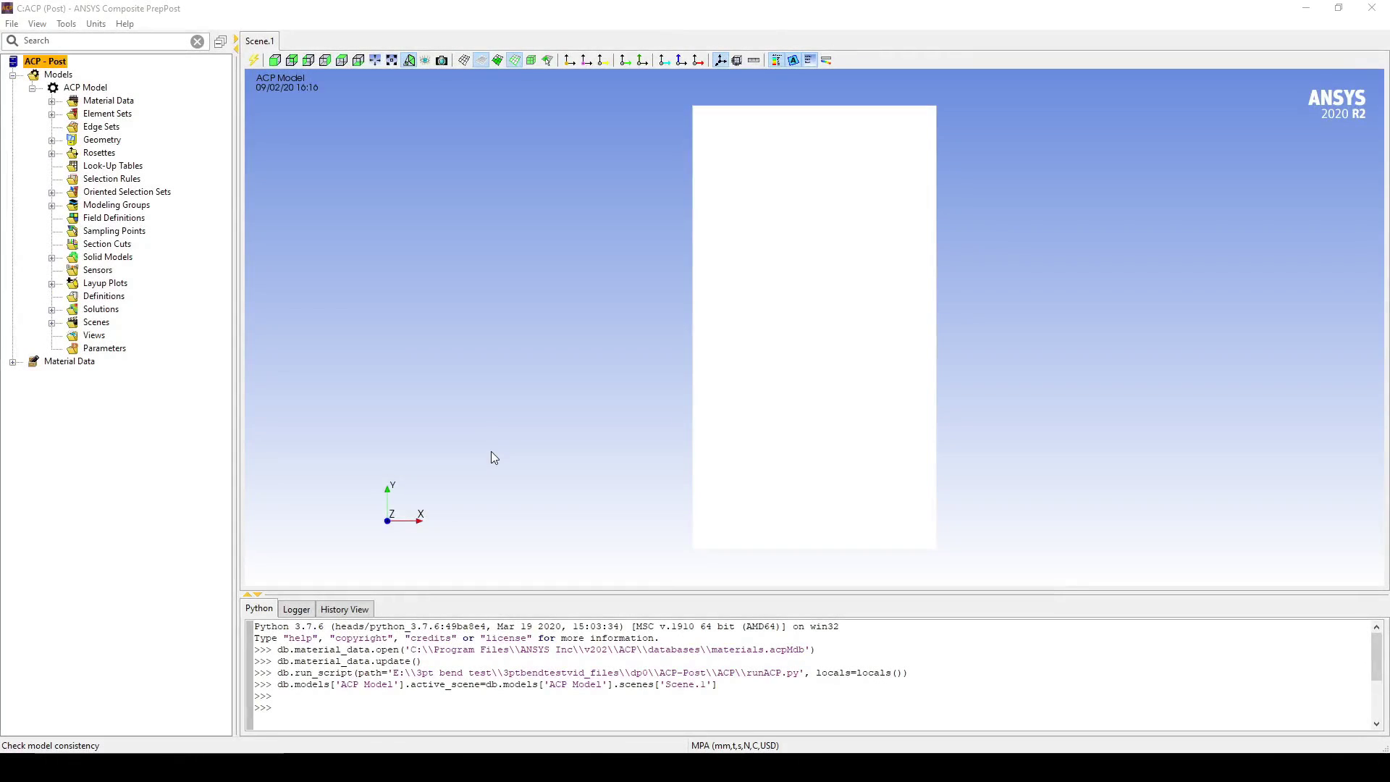
# - Create a failure criteria definition with Max Strain, Max Stress, Tsai-Wu, Tsai-Hill, Hashin and Puck
pyautogui.click(123, 297)
pyautogui.rightClick(105, 291)
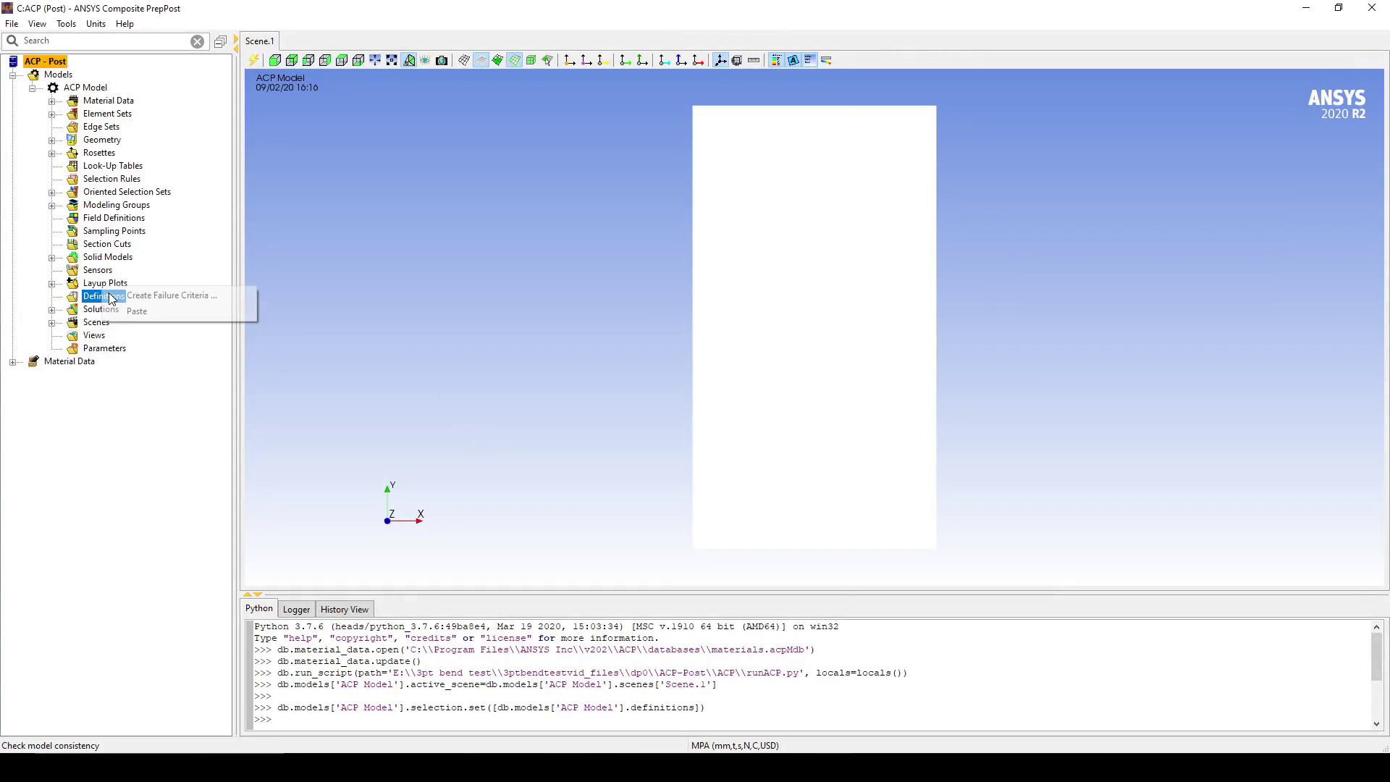
pyautogui.click(154, 296)
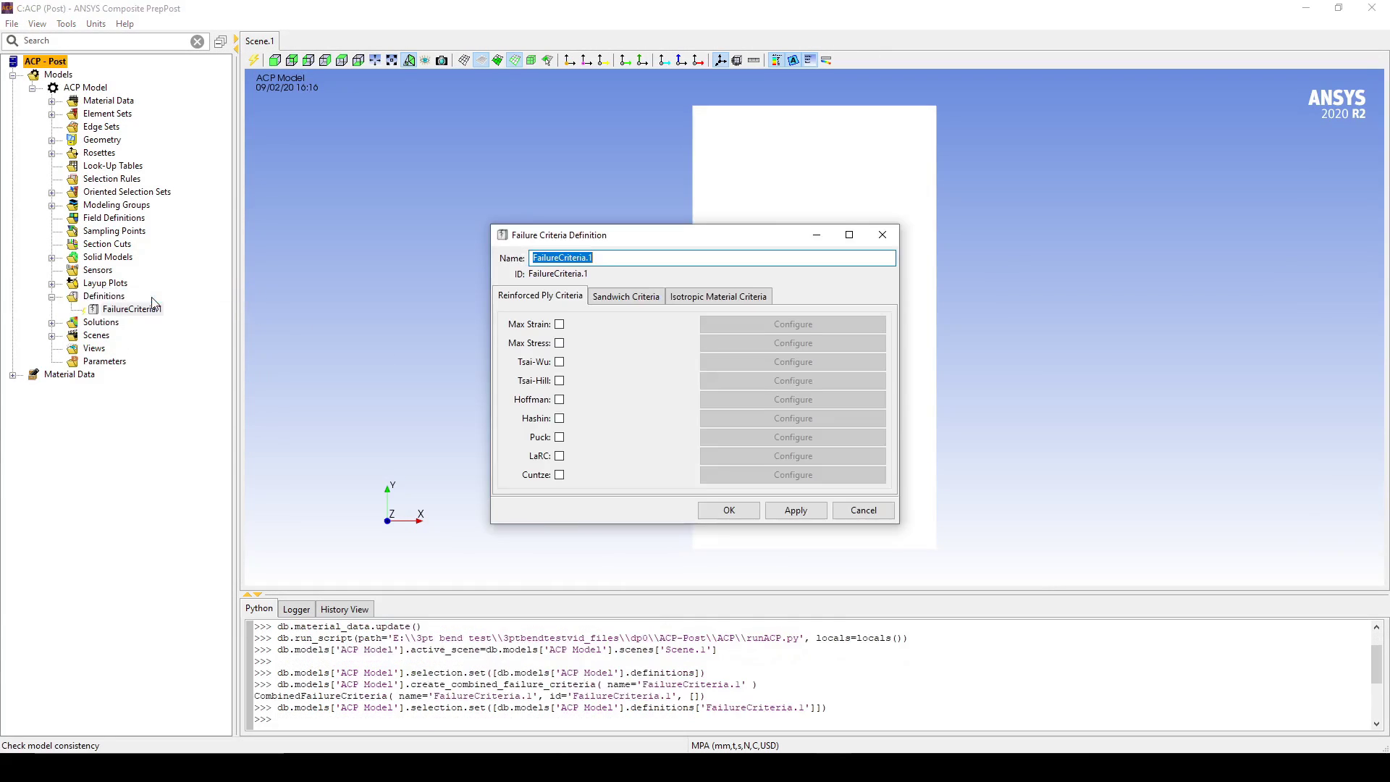
pyautogui.click(559, 325)
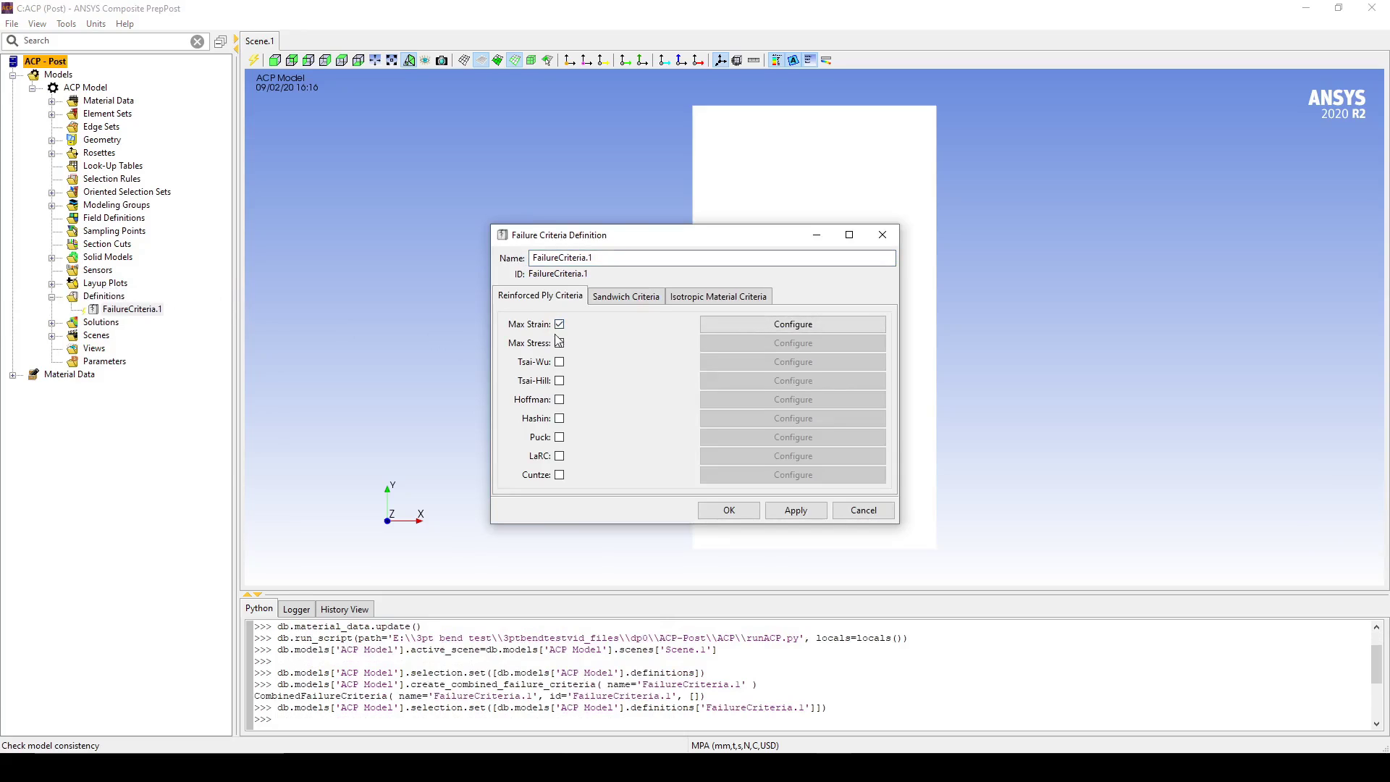
pyautogui.click(560, 343)
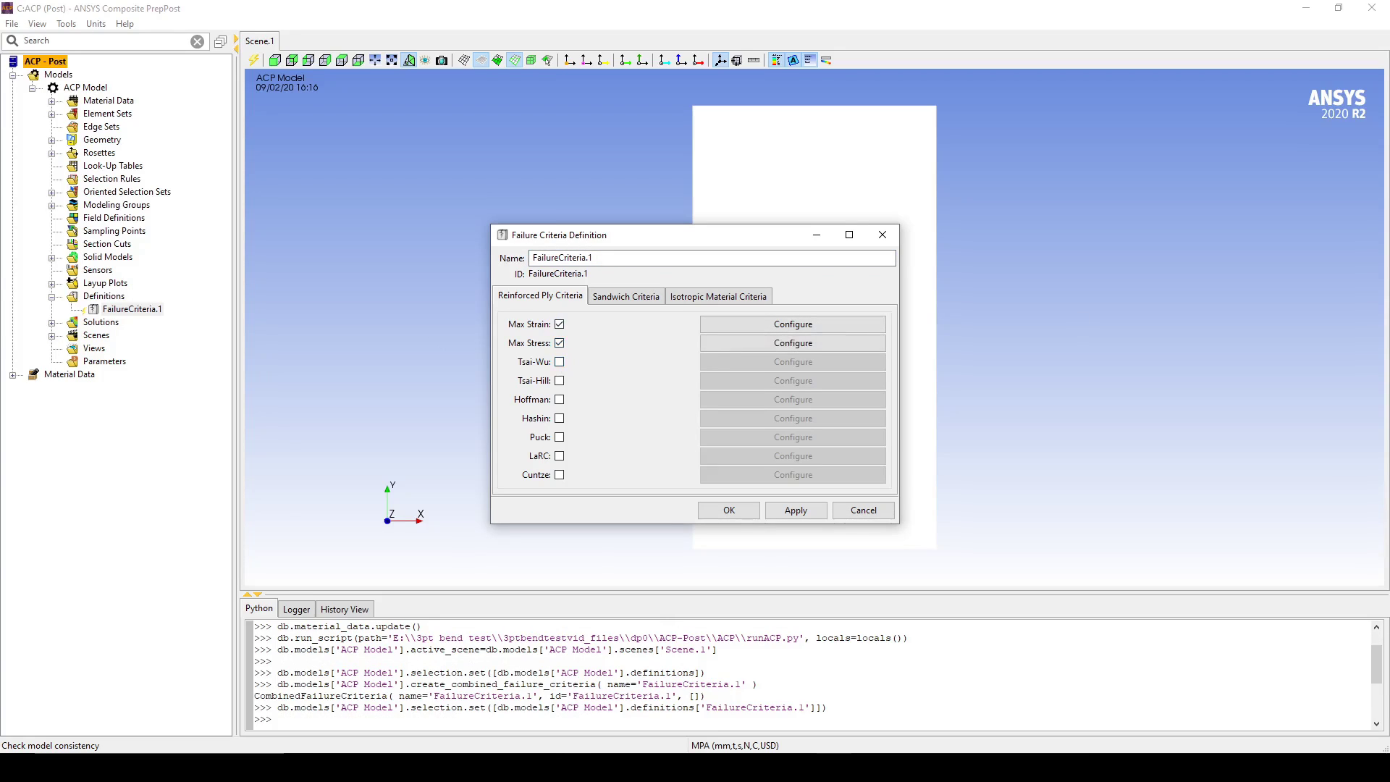
pyautogui.click(559, 362)
pyautogui.click(561, 382)
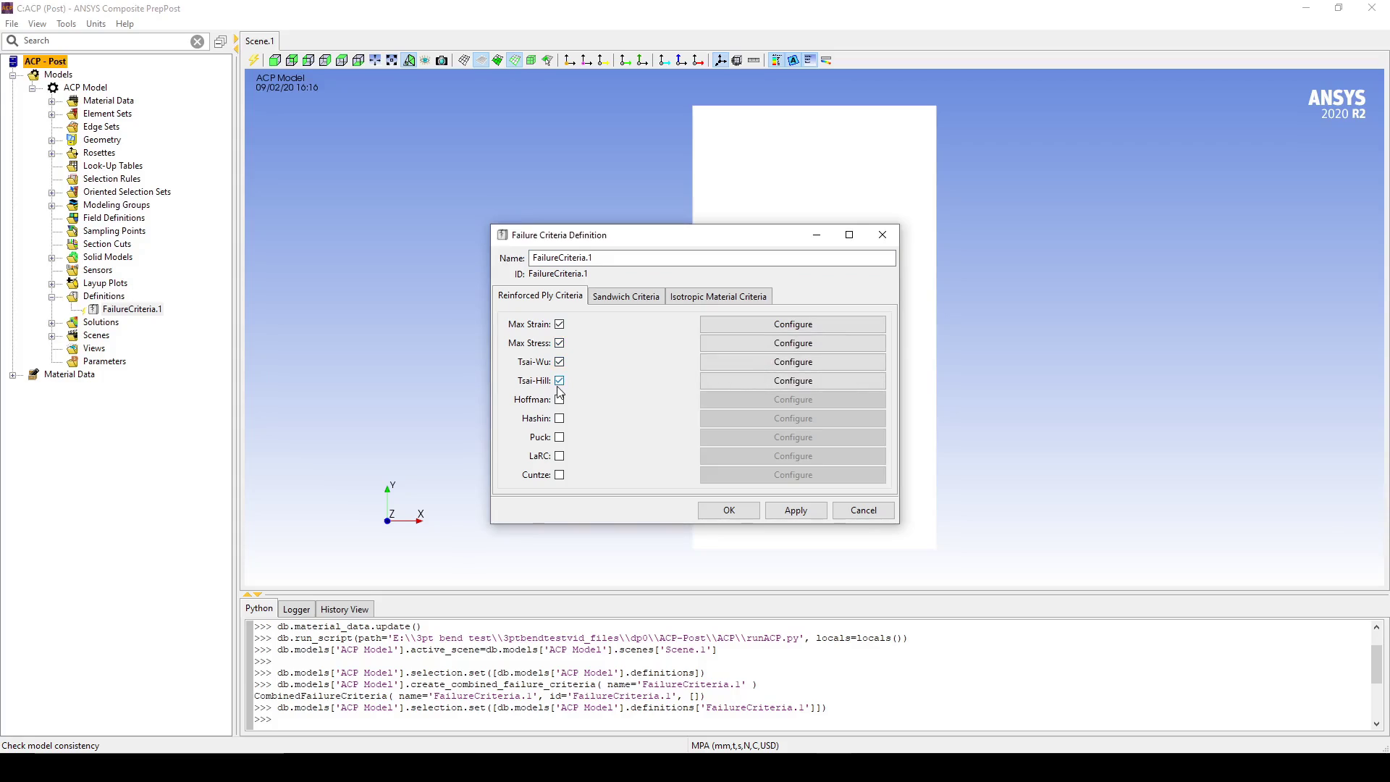
pyautogui.click(561, 420)
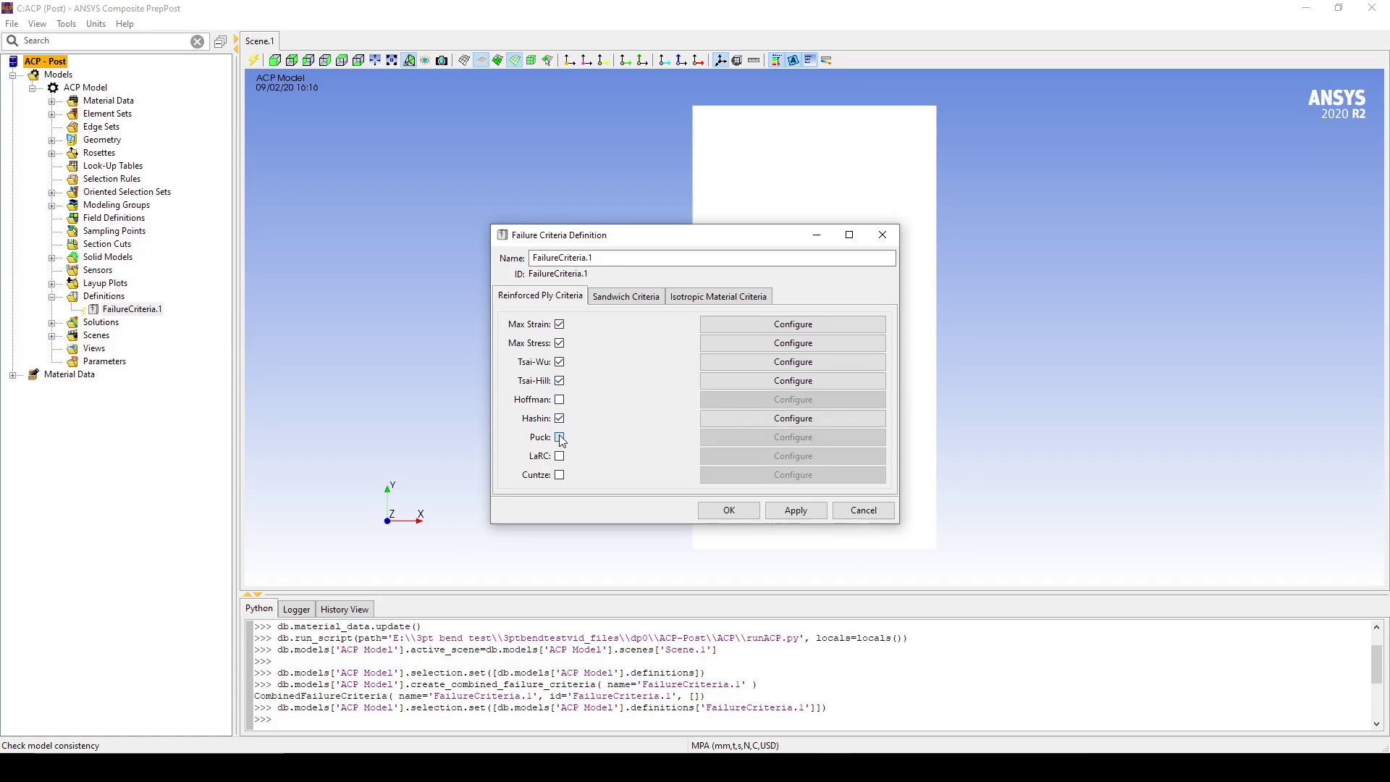
pyautogui.click(561, 438)
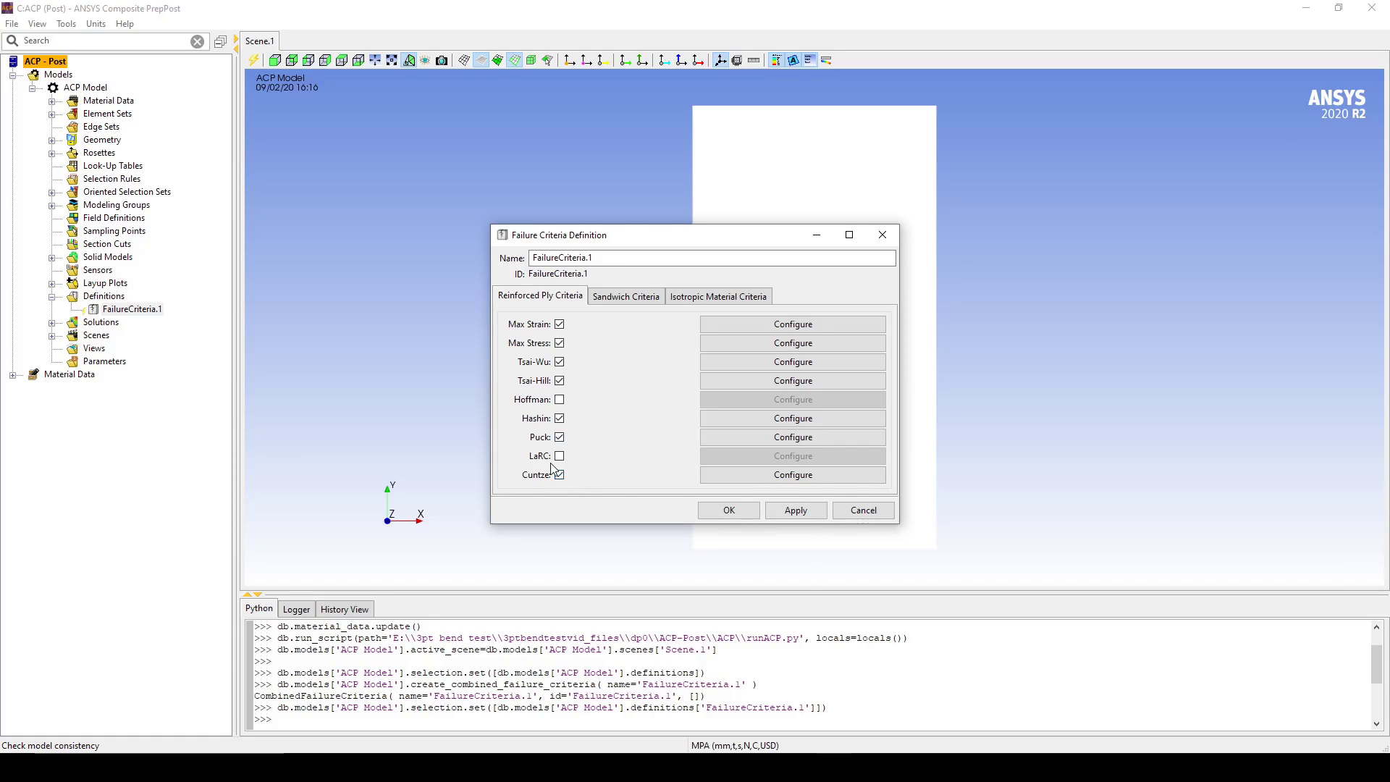
# - Enable the sandwich Core Failure criterion and apply
pyautogui.click(628, 298)
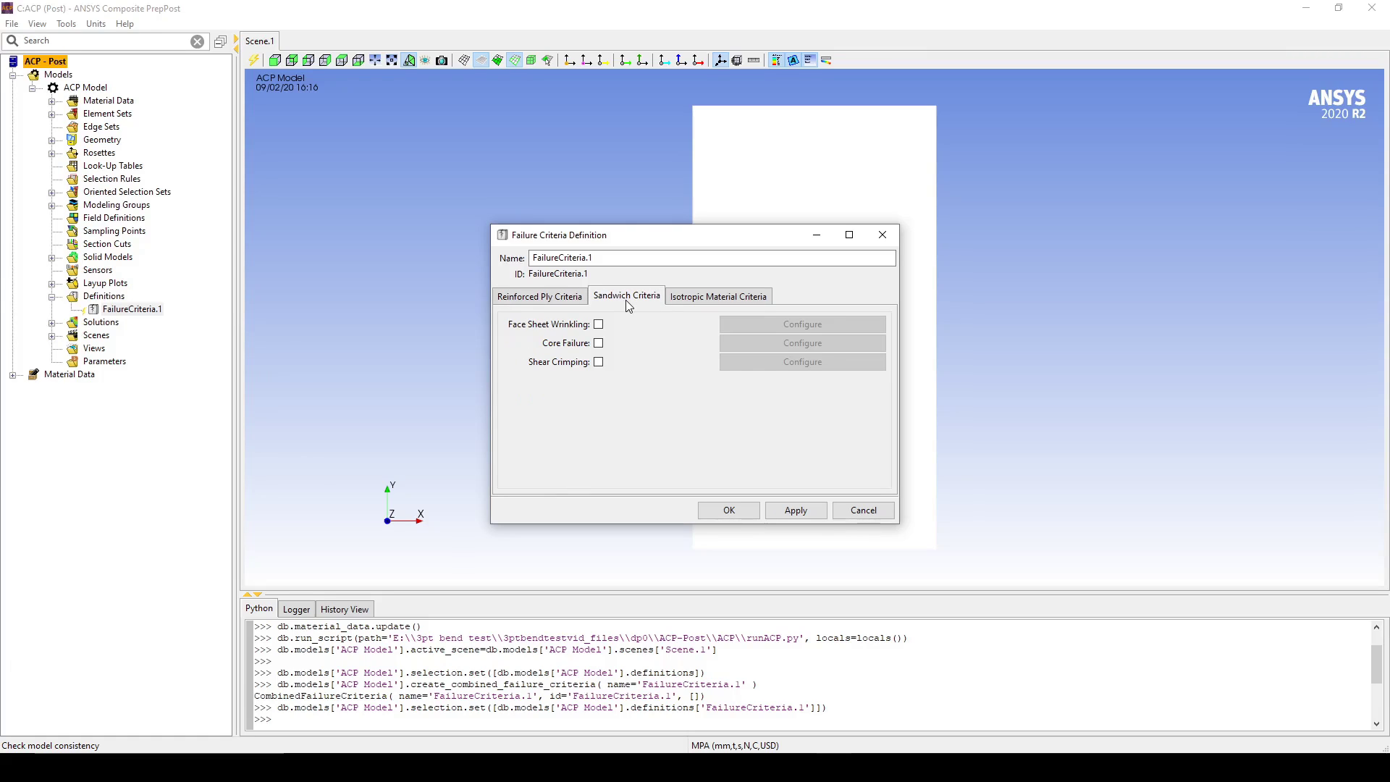
pyautogui.click(599, 344)
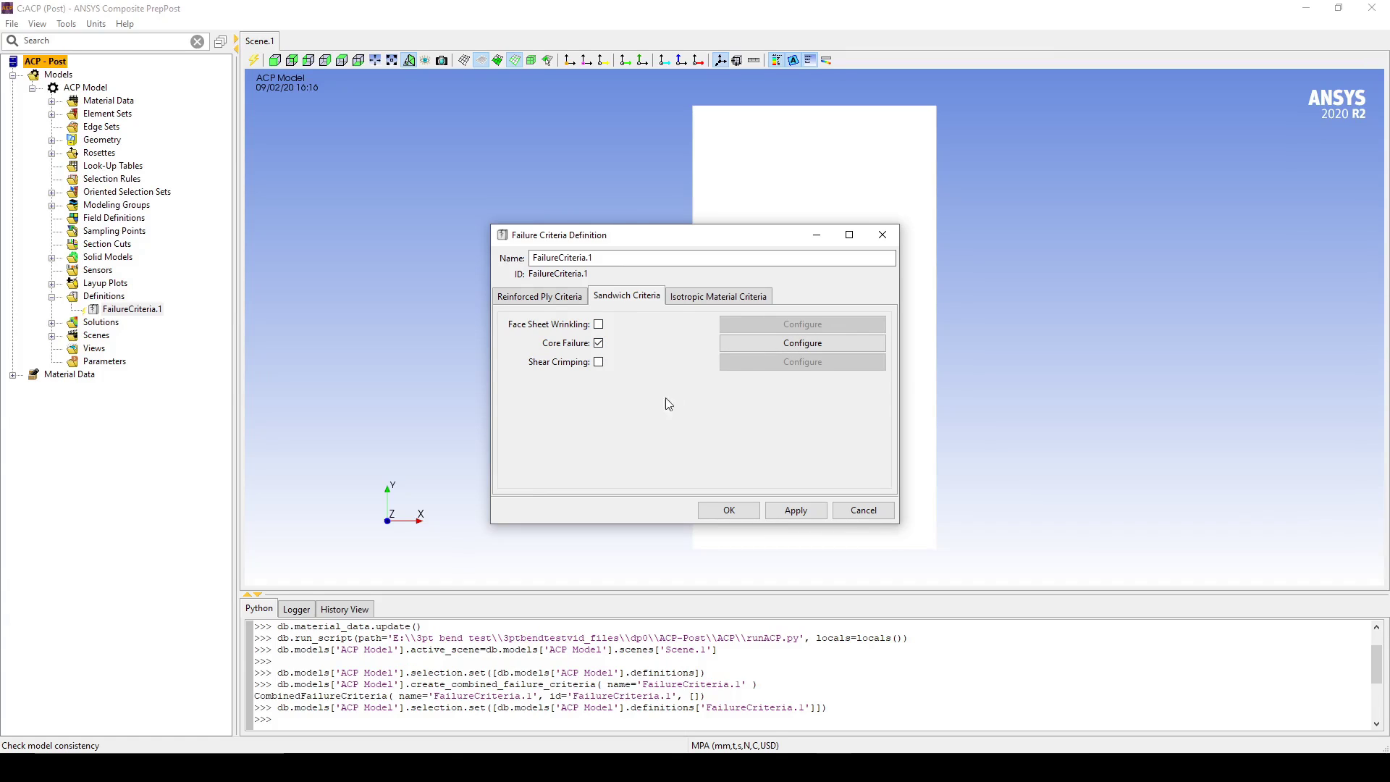
pyautogui.click(795, 511)
# - Close the failure criteria dialog and create a new failure plot under Solution 1
pyautogui.click(723, 510)
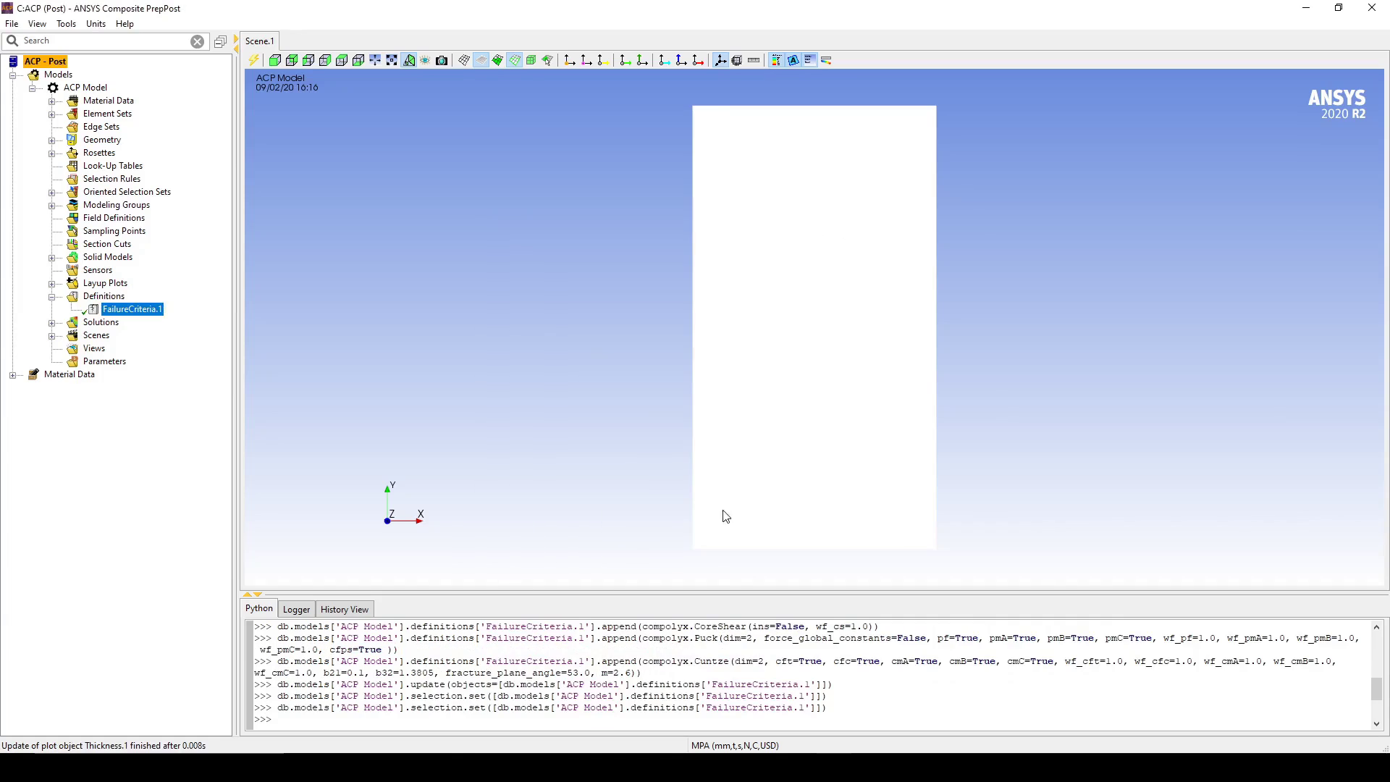
pyautogui.click(583, 405)
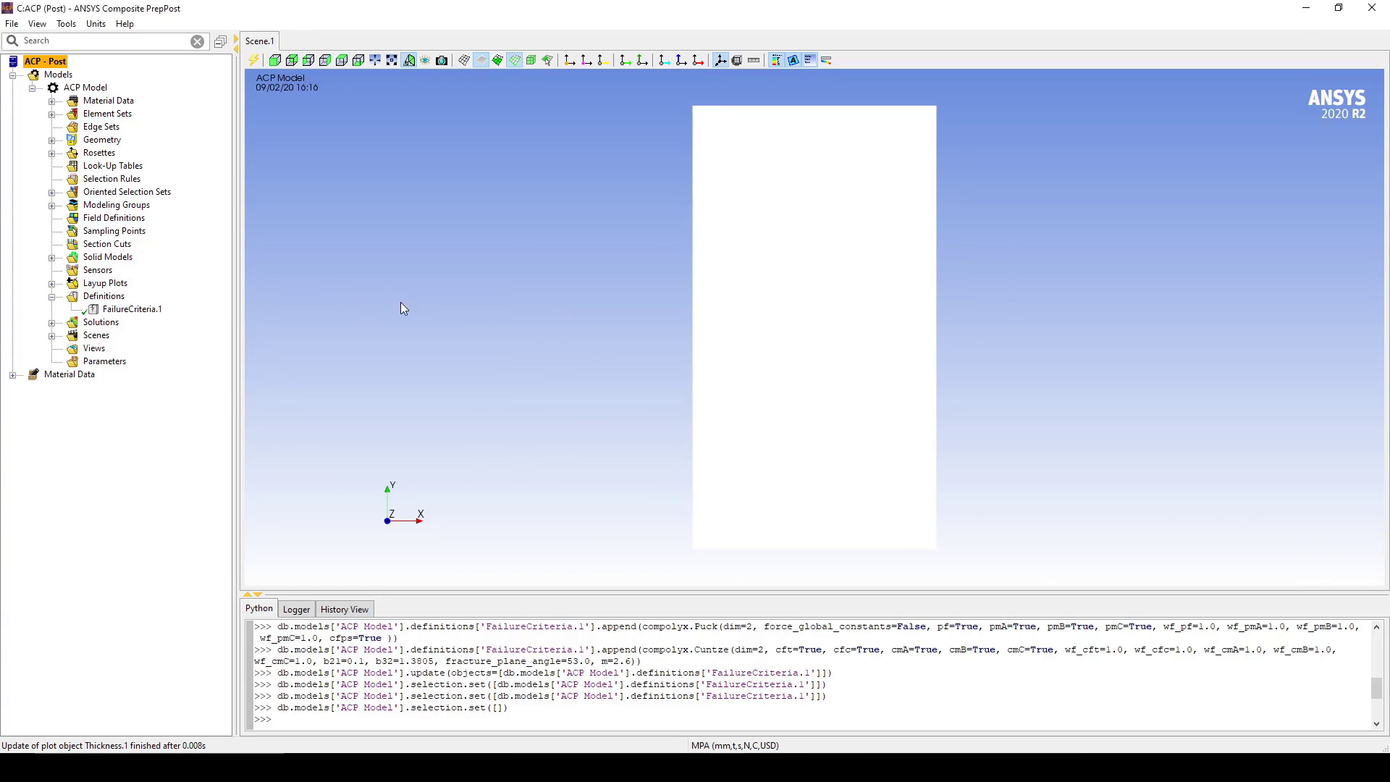
pyautogui.click(51, 323)
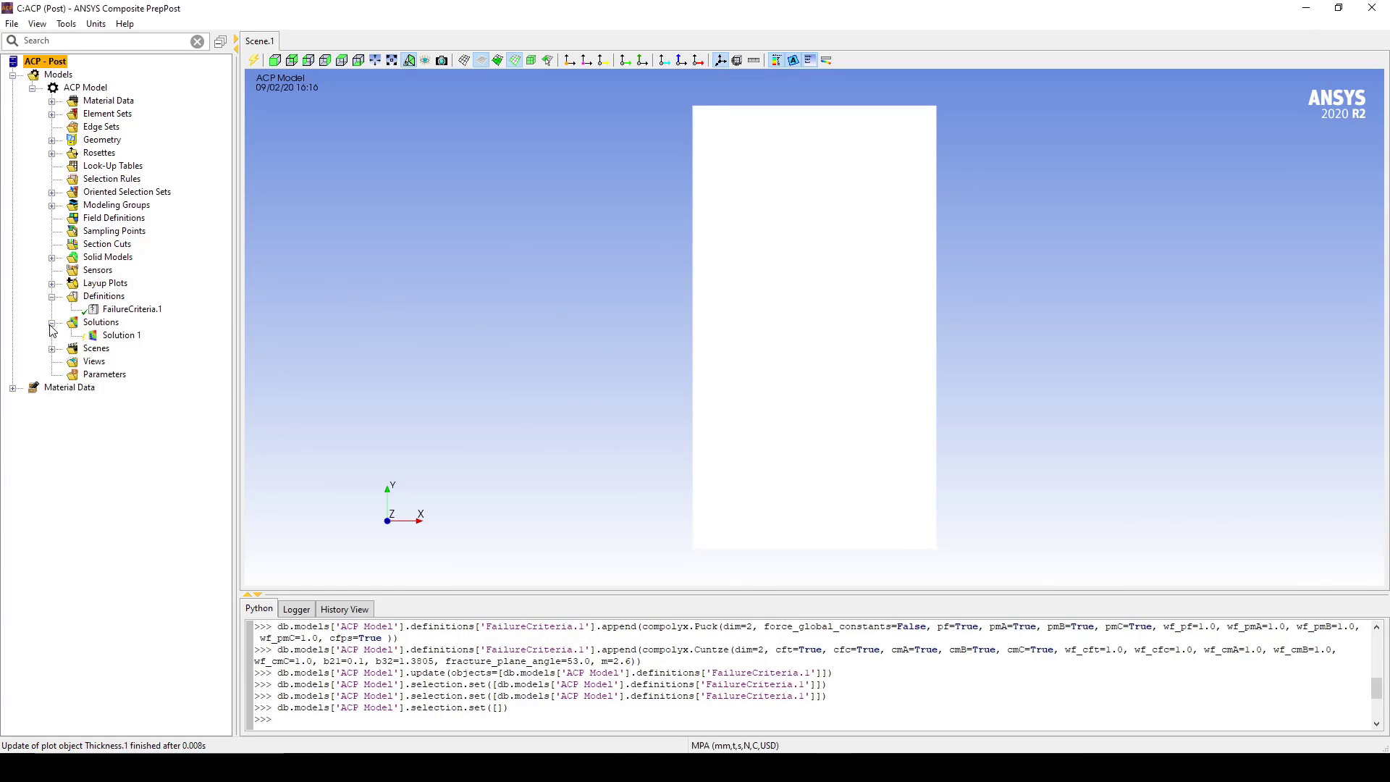
pyautogui.click(115, 337)
pyautogui.rightClick(119, 340)
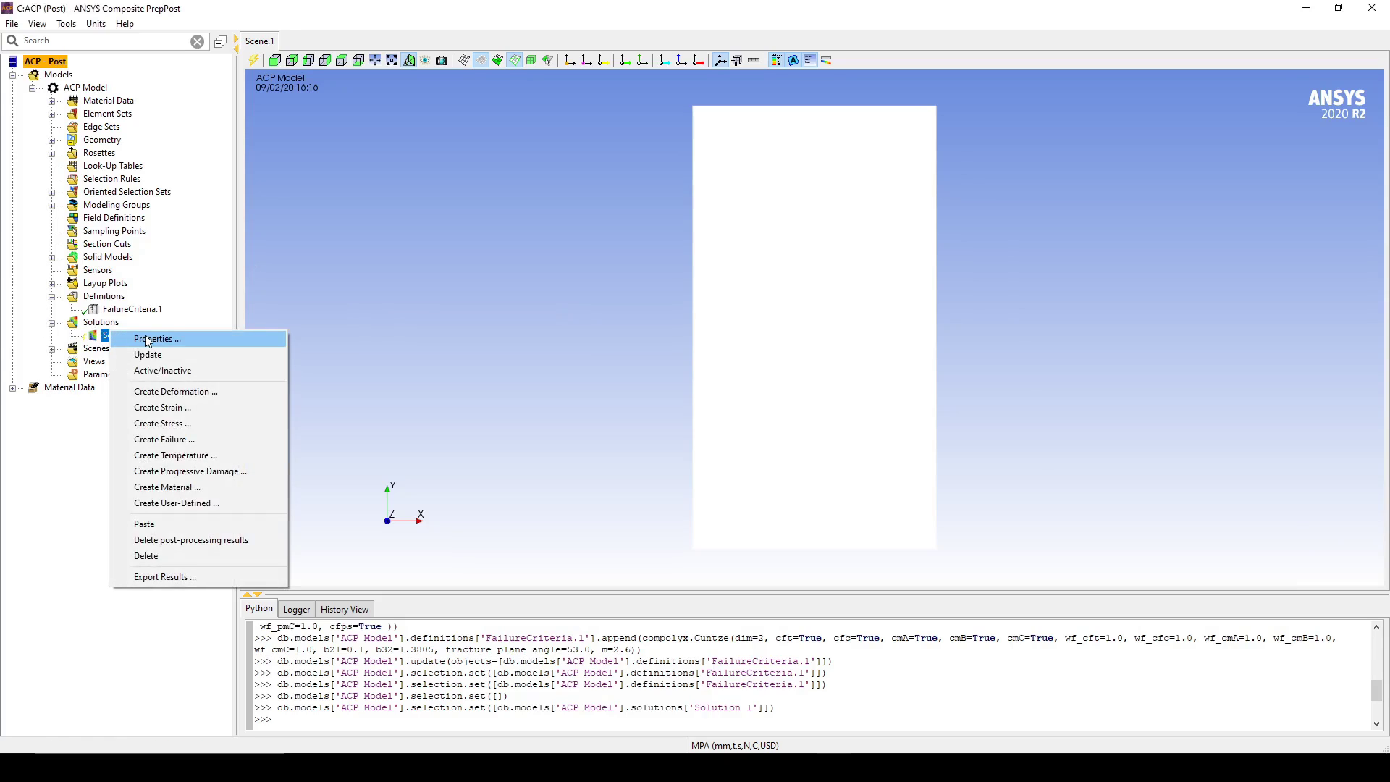
pyautogui.click(177, 441)
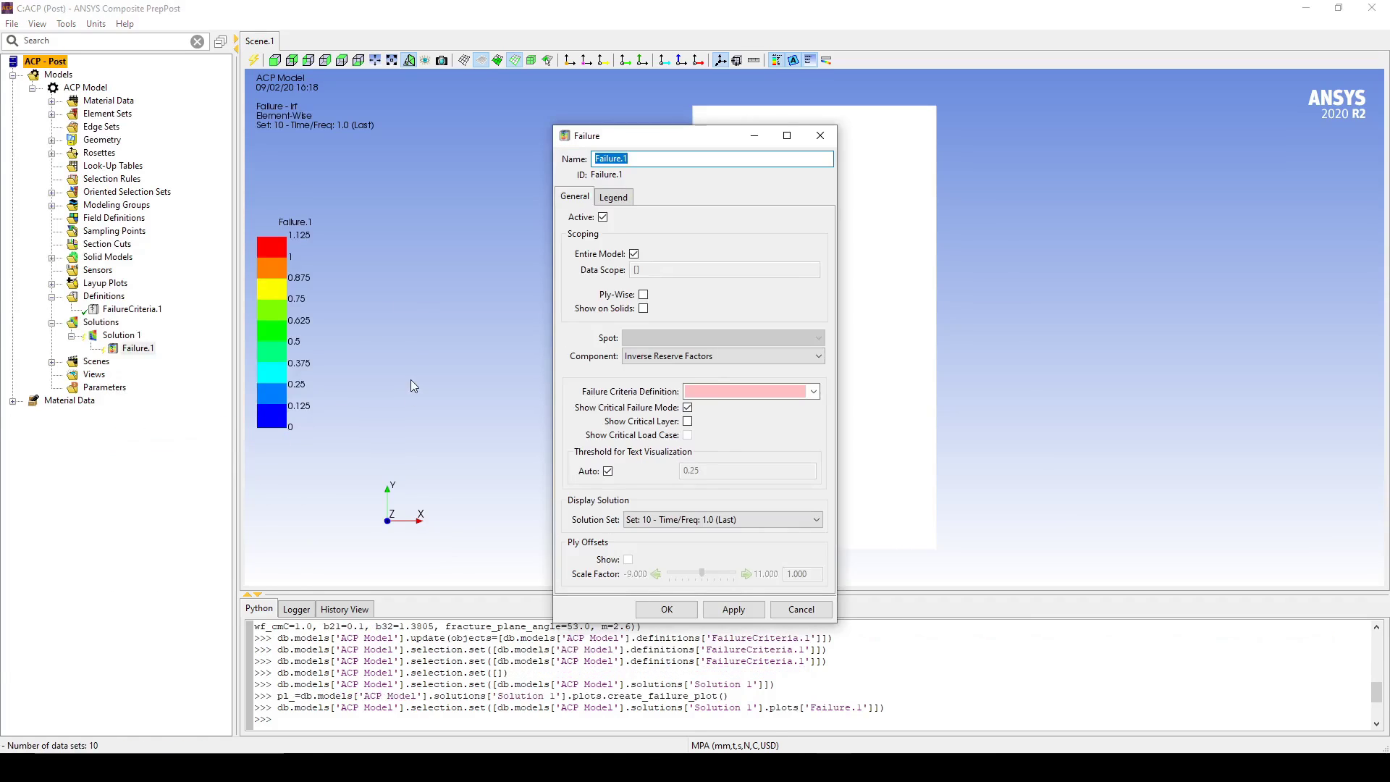
pyautogui.moveTo(642, 145); pyautogui.dragTo(508, 127)
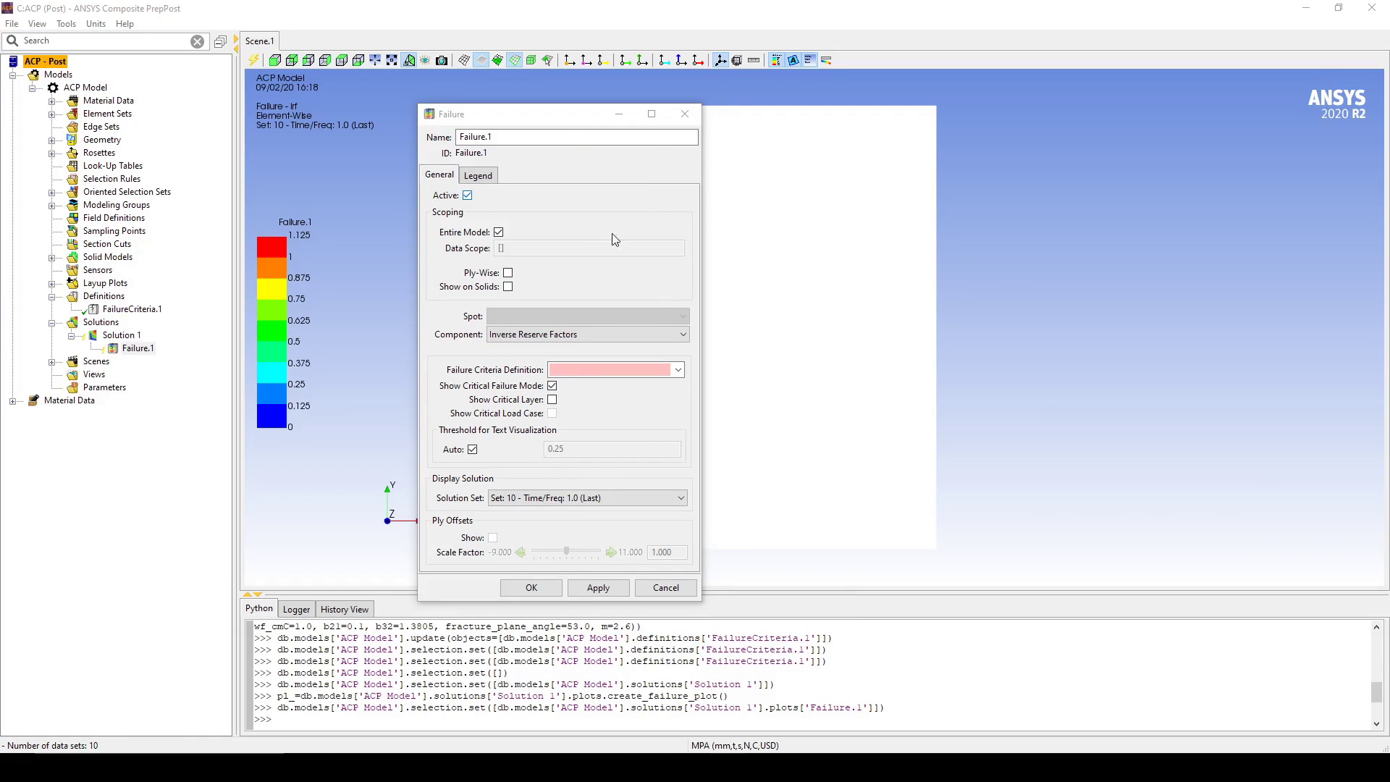
# - Make Failure.1 ply-wise using FailureCriteria.1, then apply and close
pyautogui.click(508, 274)
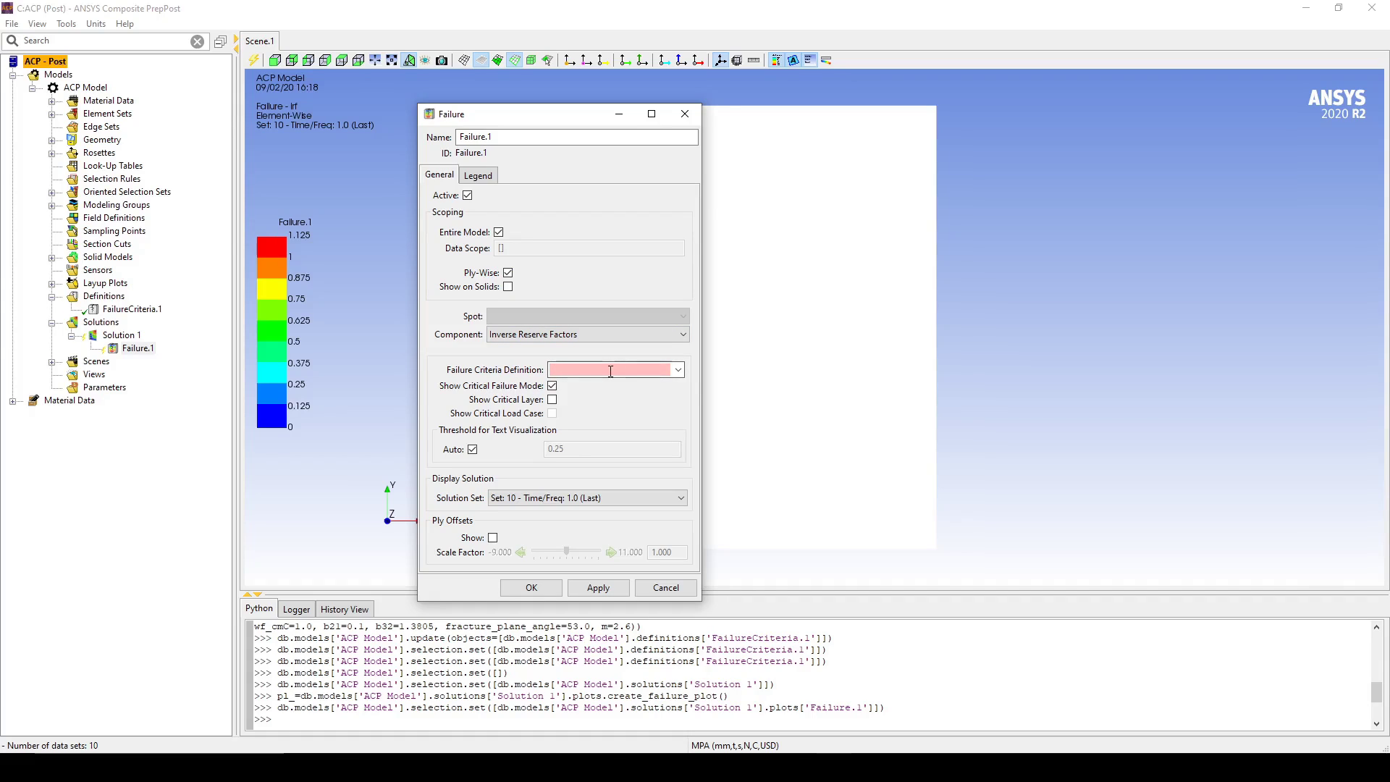
pyautogui.click(678, 370)
pyautogui.click(635, 379)
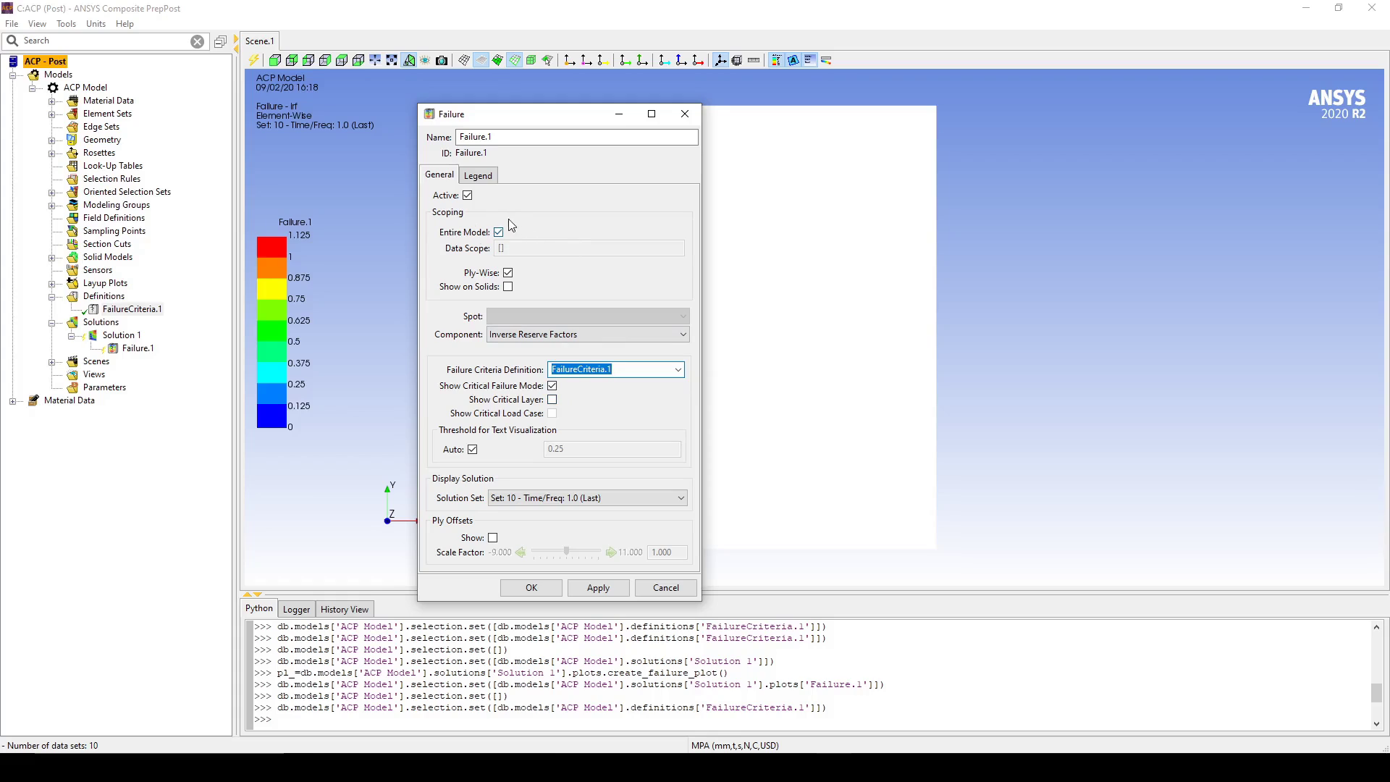
pyautogui.click(574, 590)
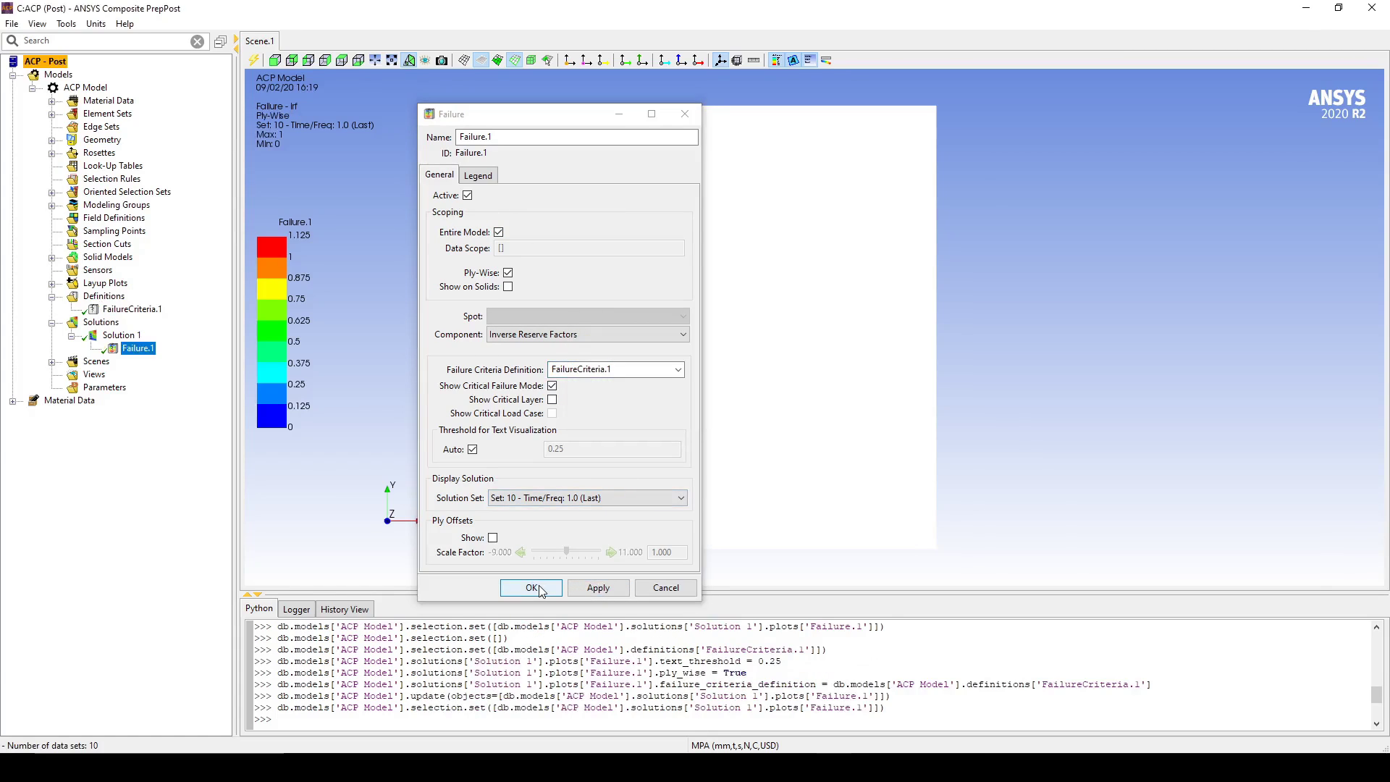
pyautogui.click(539, 588)
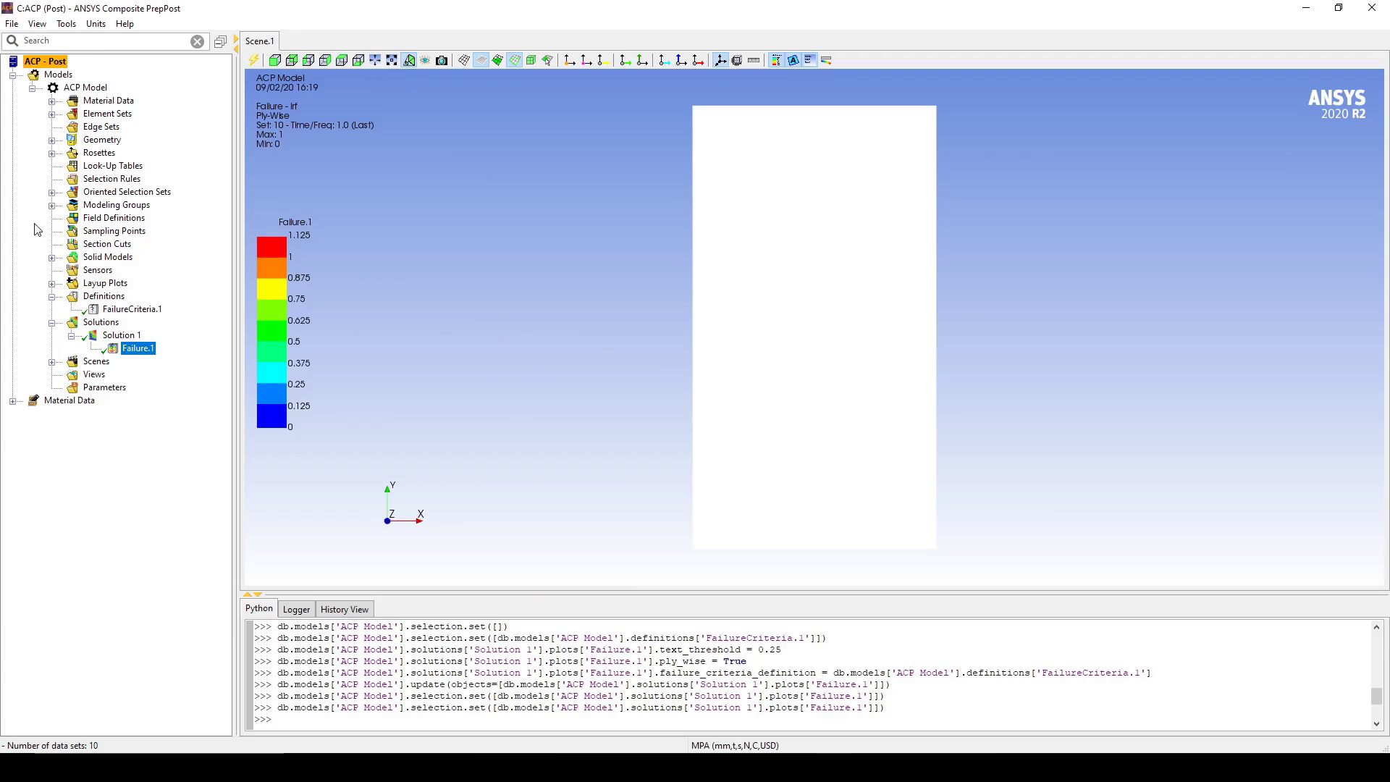
# - Expand TopSkin to its plies and view ply P1L1's failure contour in 3-D
pyautogui.click(52, 206)
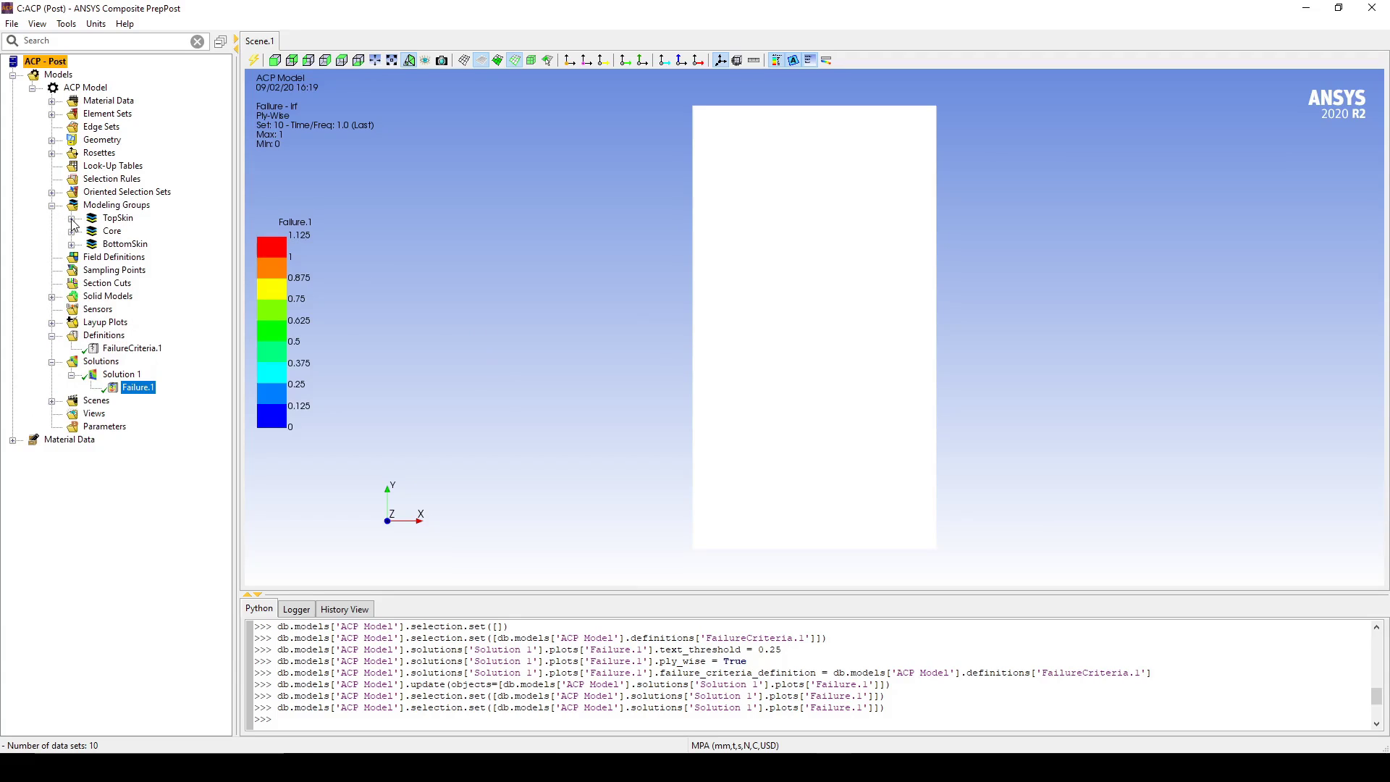
pyautogui.click(71, 218)
pyautogui.click(91, 232)
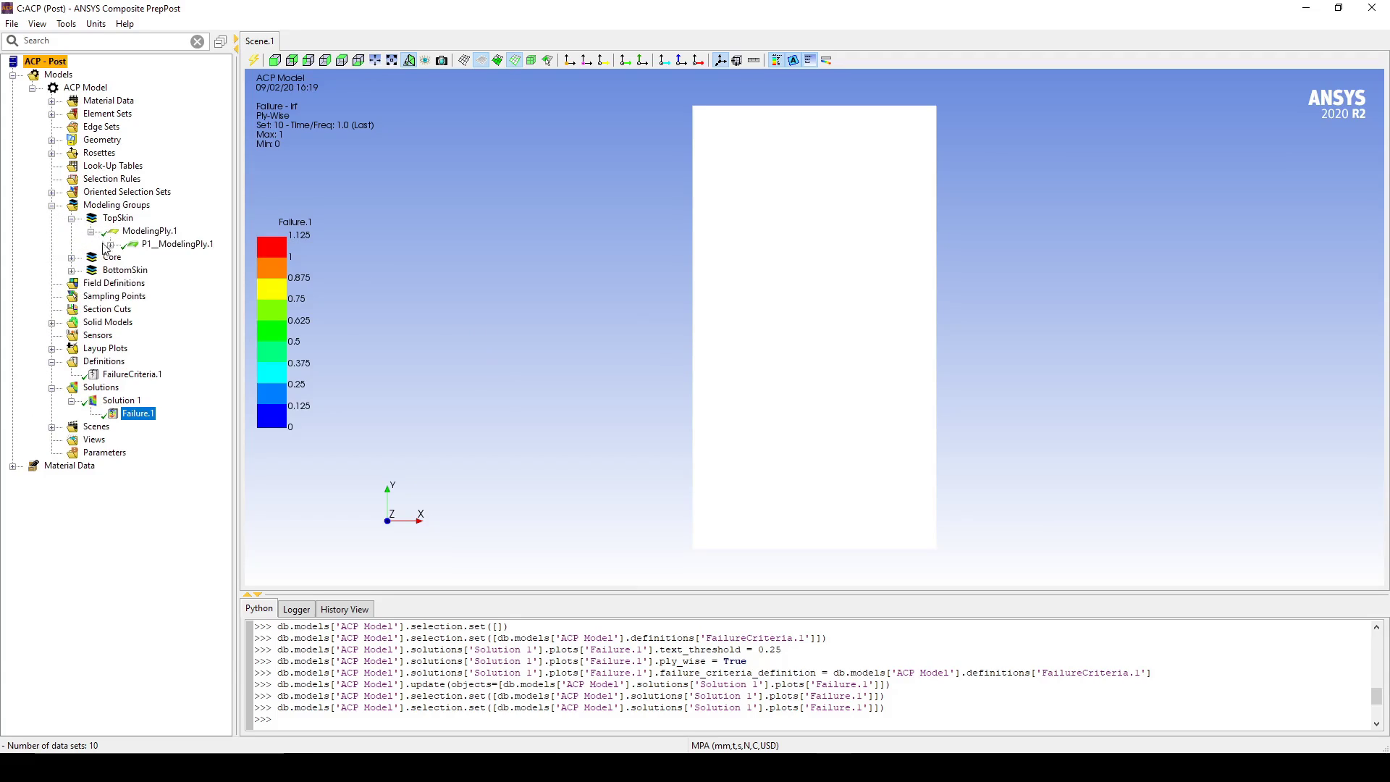
pyautogui.click(110, 244)
pyautogui.click(183, 259)
pyautogui.moveTo(631, 375); pyautogui.dragTo(655, 346)
pyautogui.moveTo(711, 407); pyautogui.dragTo(971, 320)
pyautogui.scroll(-2, 1010, 290)
pyautogui.moveTo(777, 253); pyautogui.dragTo(753, 262)
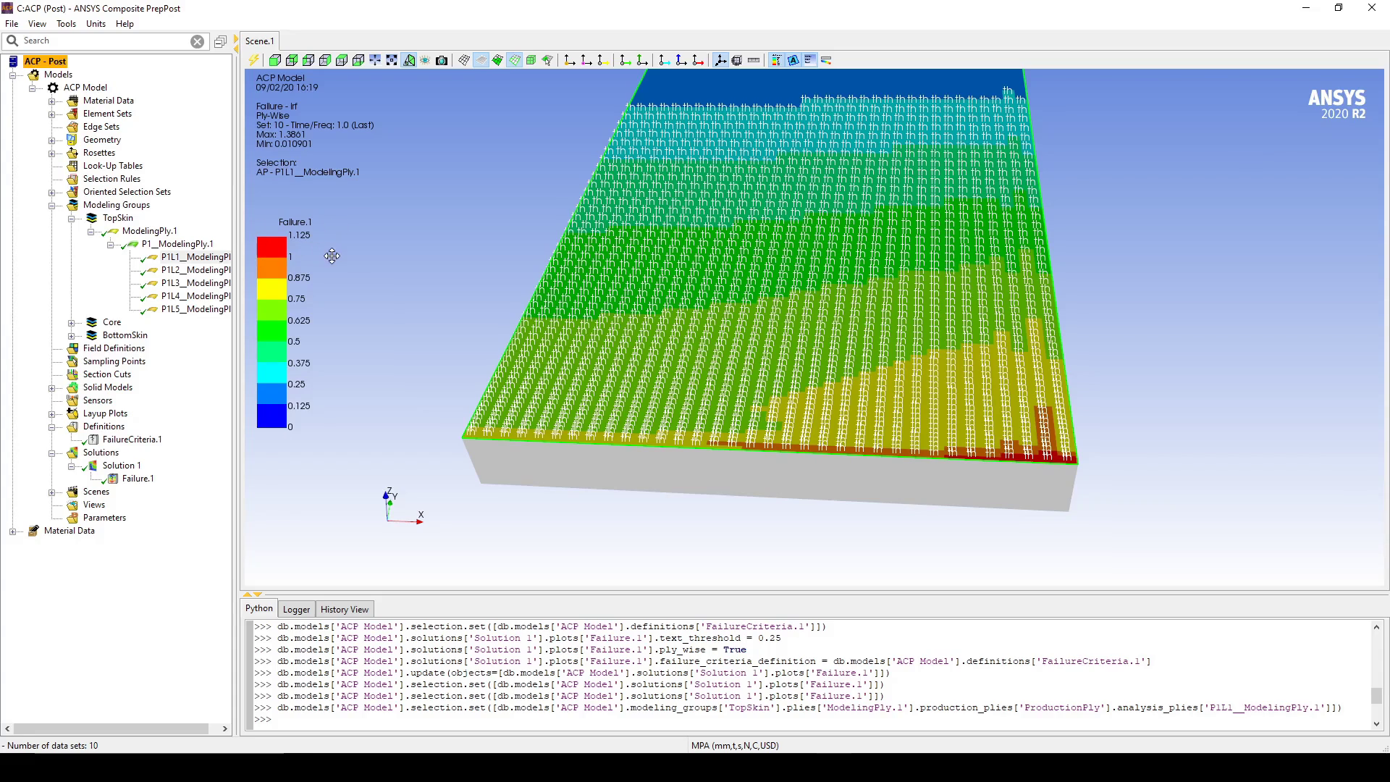
# - Step through TopSkin plies P1L2 to P1L5, reaching a 0.8606 maximum inverse reserve factor
pyautogui.click(204, 272)
pyautogui.click(193, 283)
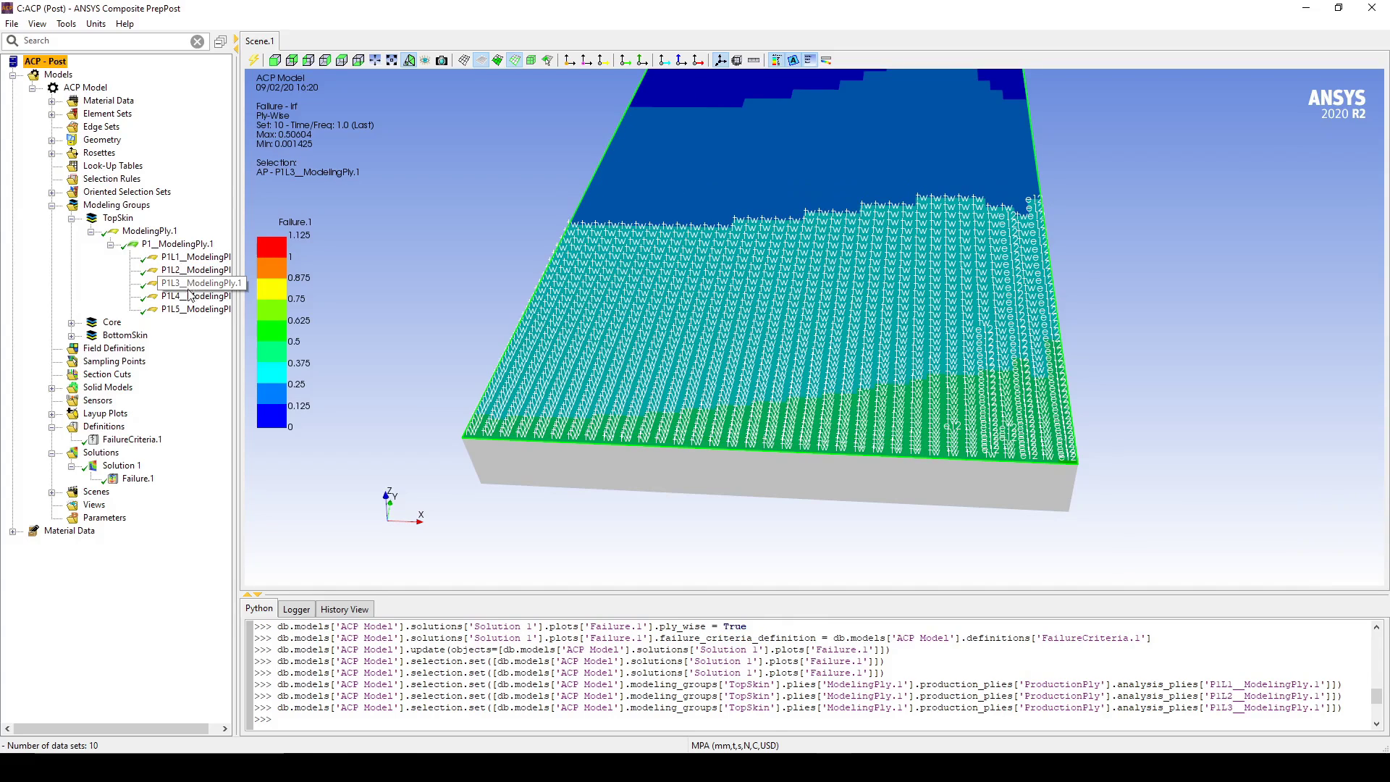
pyautogui.click(188, 296)
pyautogui.click(186, 309)
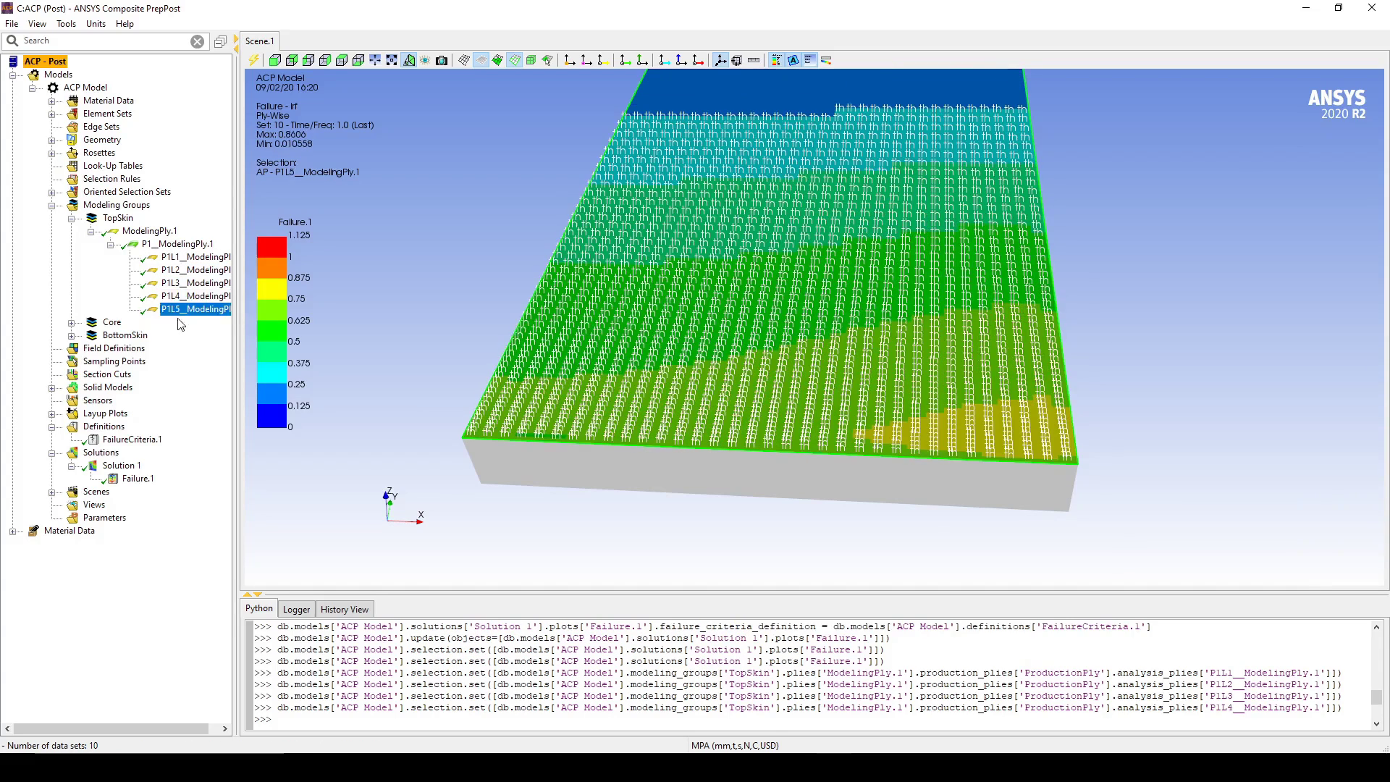
# - Expand Core and show the failure contour of core ply P1L1_ModelingPly.2
pyautogui.click(71, 322)
pyautogui.click(146, 336)
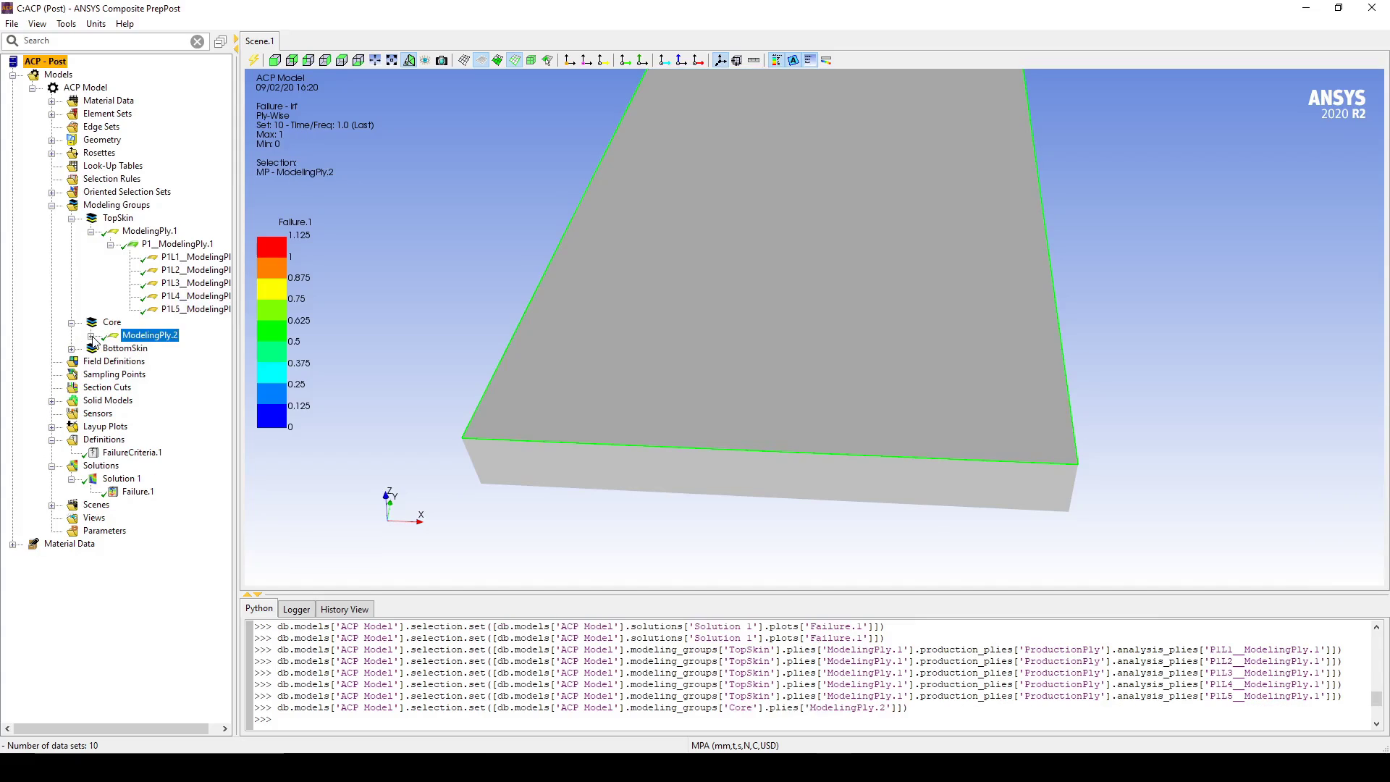
pyautogui.click(91, 336)
pyautogui.click(110, 349)
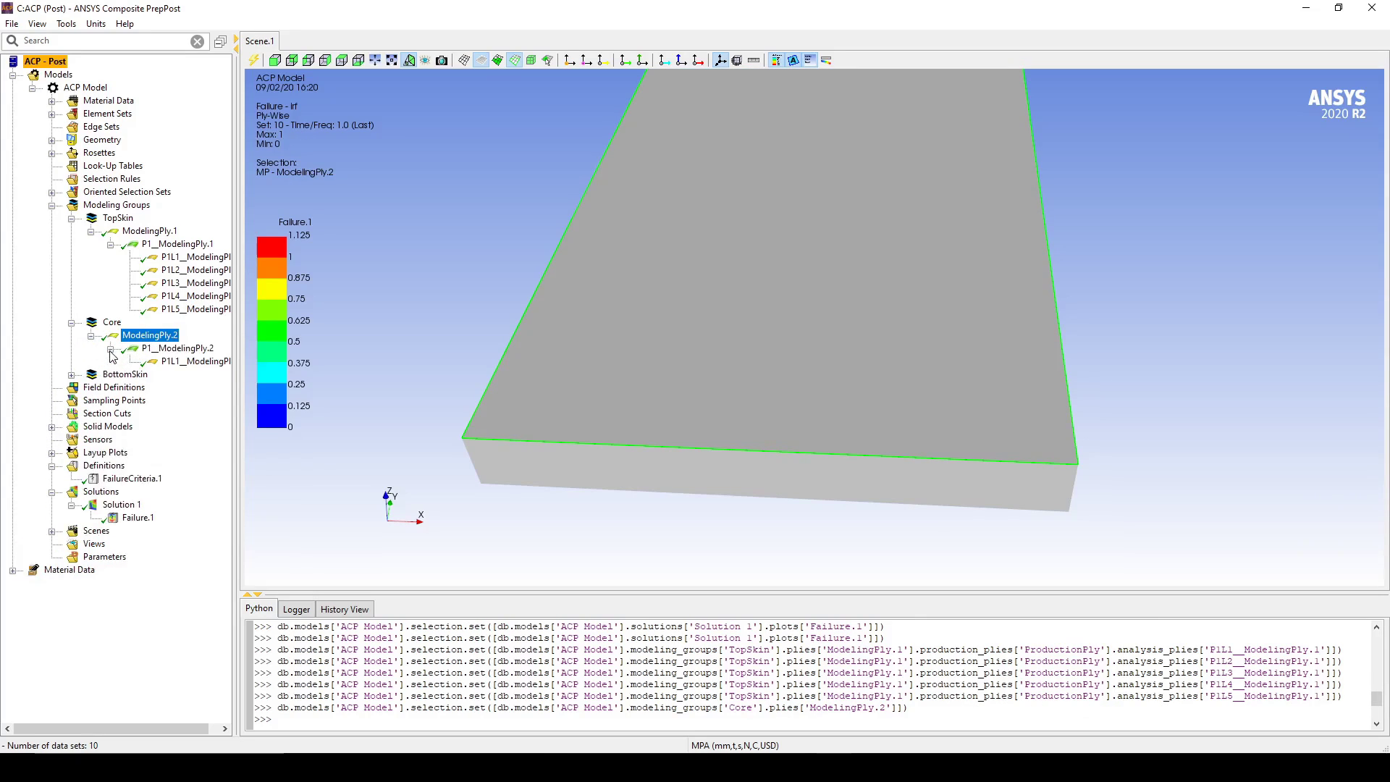
pyautogui.click(179, 362)
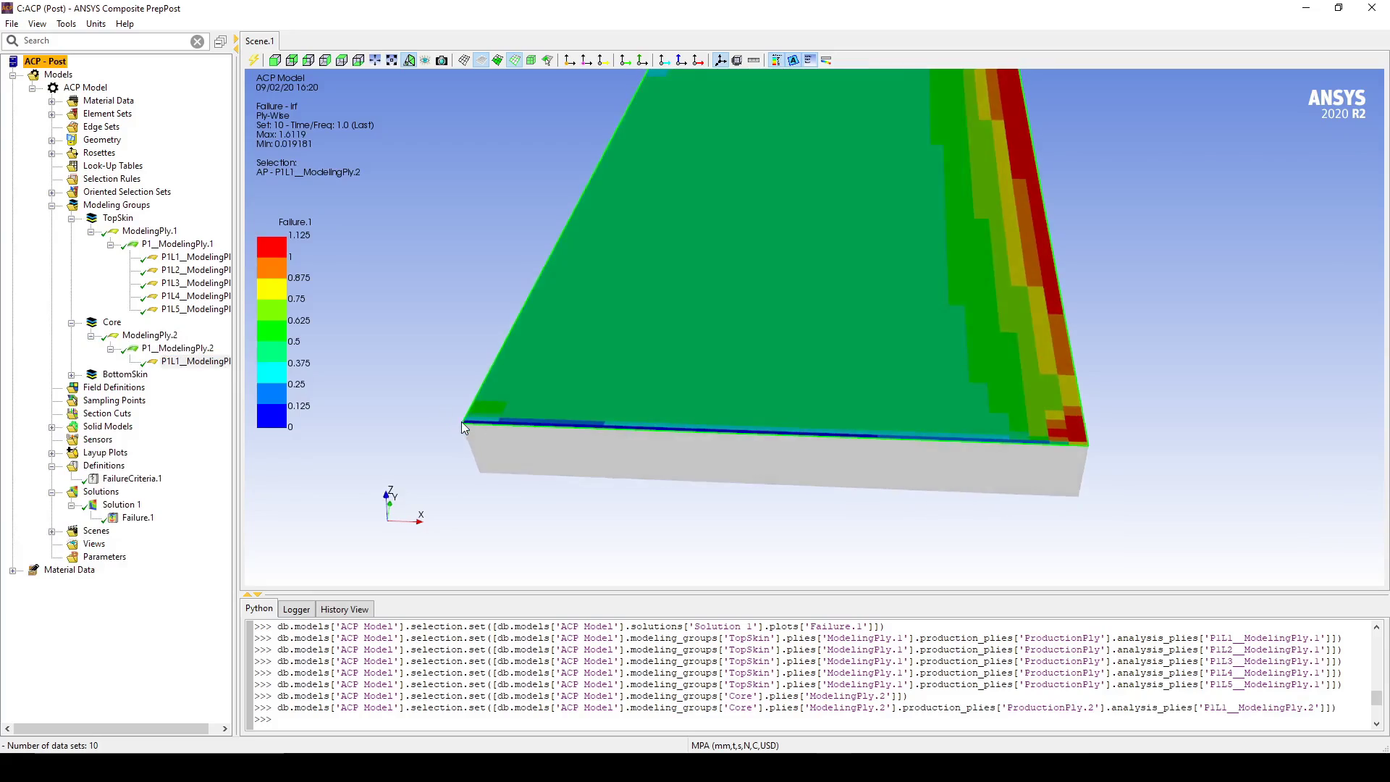
pyautogui.scroll(4, 786, 413)
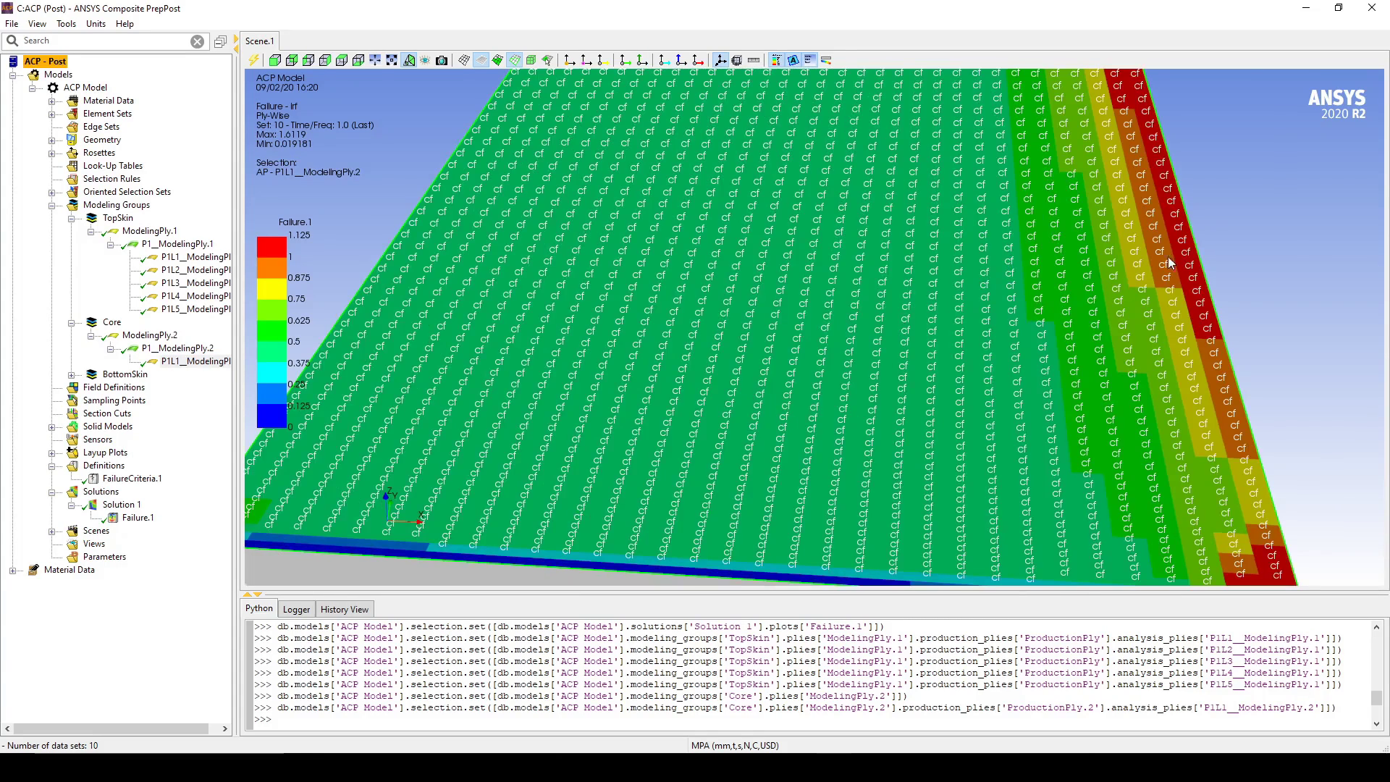
pyautogui.scroll(-5, 1116, 311)
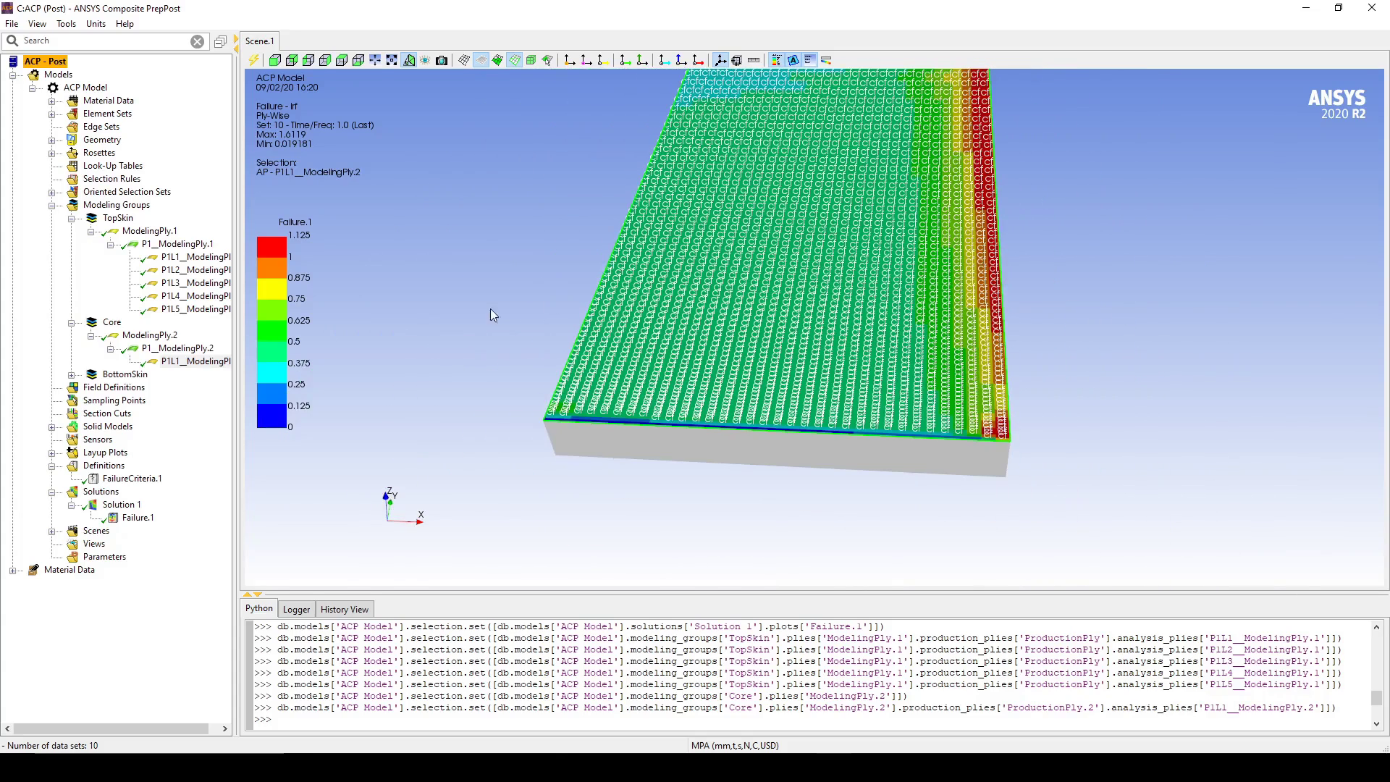
# - Step through BottomSkin plies P1L1, P1L2, P1L3 and P1L5, ending on P1L4
pyautogui.click(72, 374)
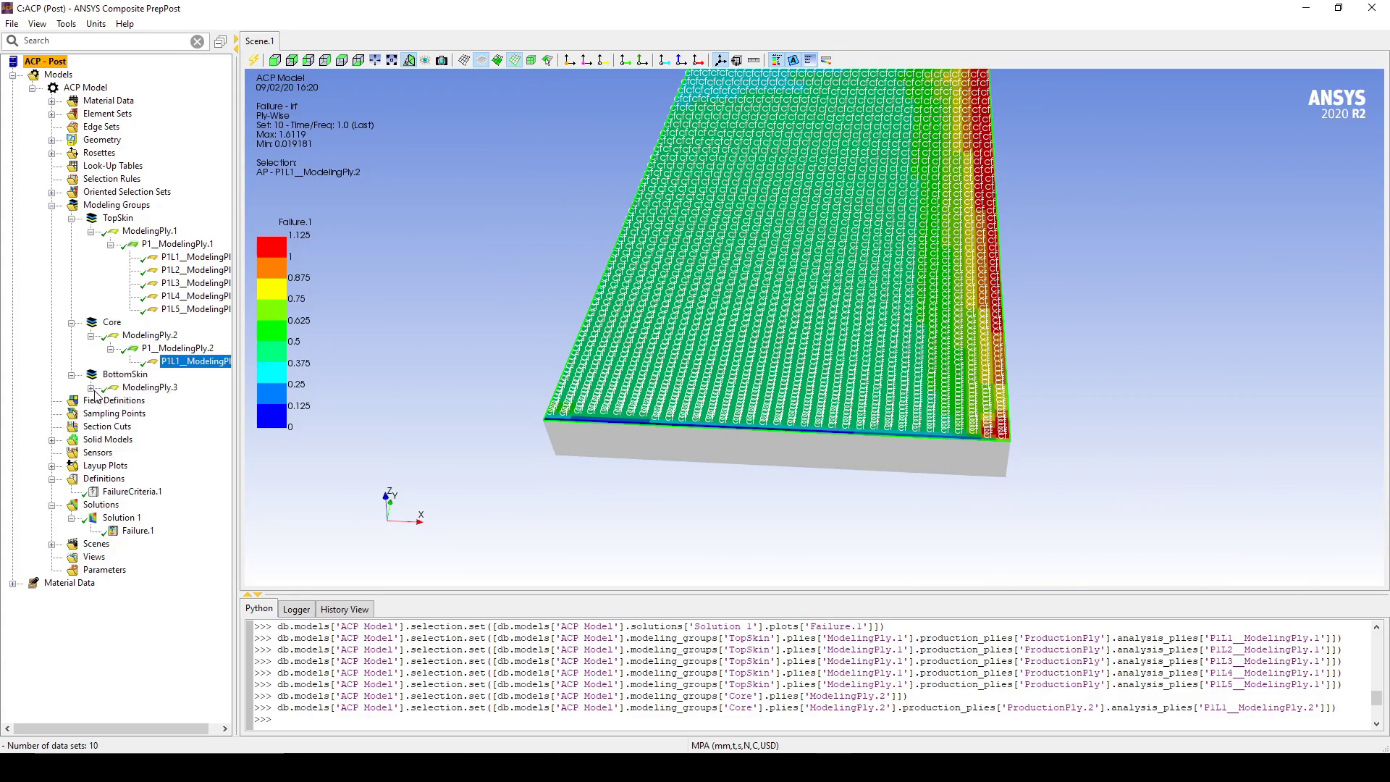
pyautogui.click(91, 387)
pyautogui.click(111, 401)
pyautogui.click(181, 413)
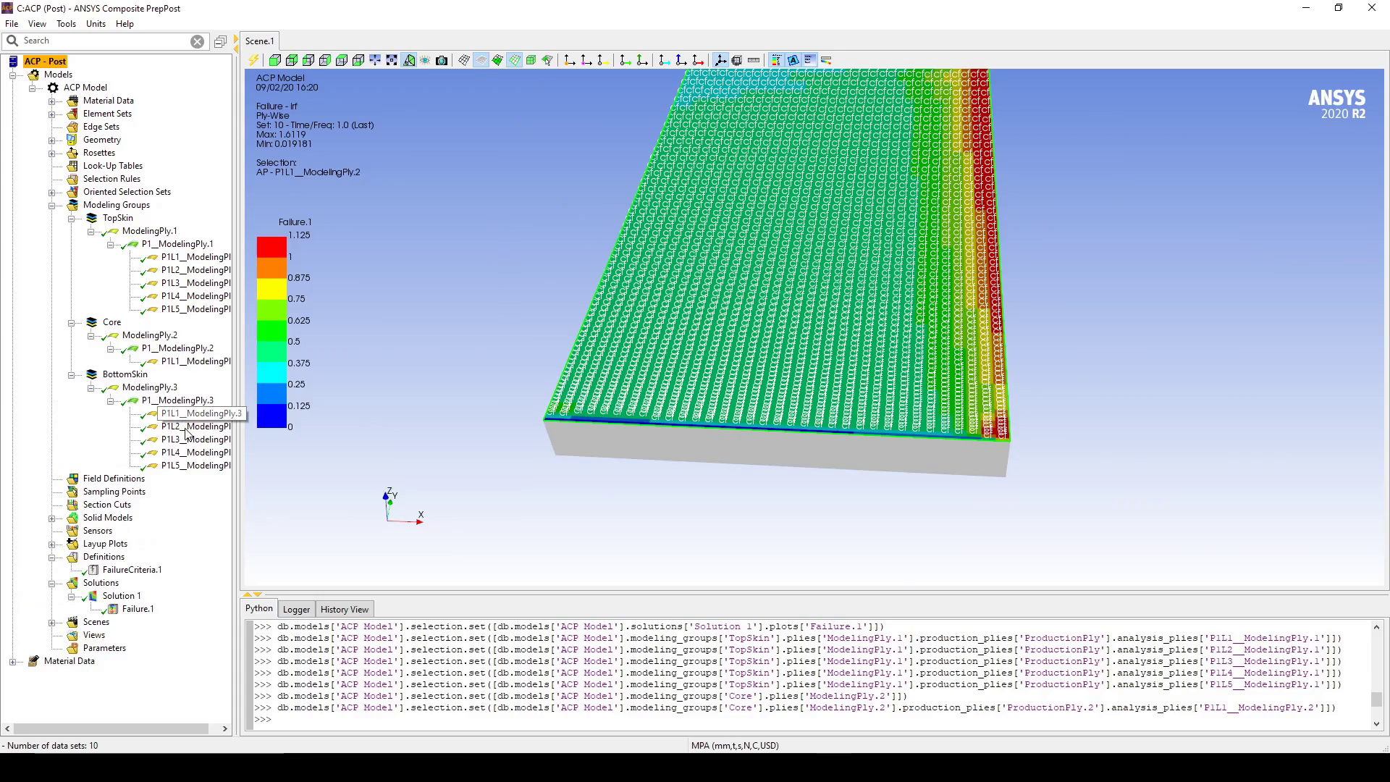
pyautogui.click(186, 427)
pyautogui.click(190, 439)
pyautogui.click(194, 466)
pyautogui.click(410, 434)
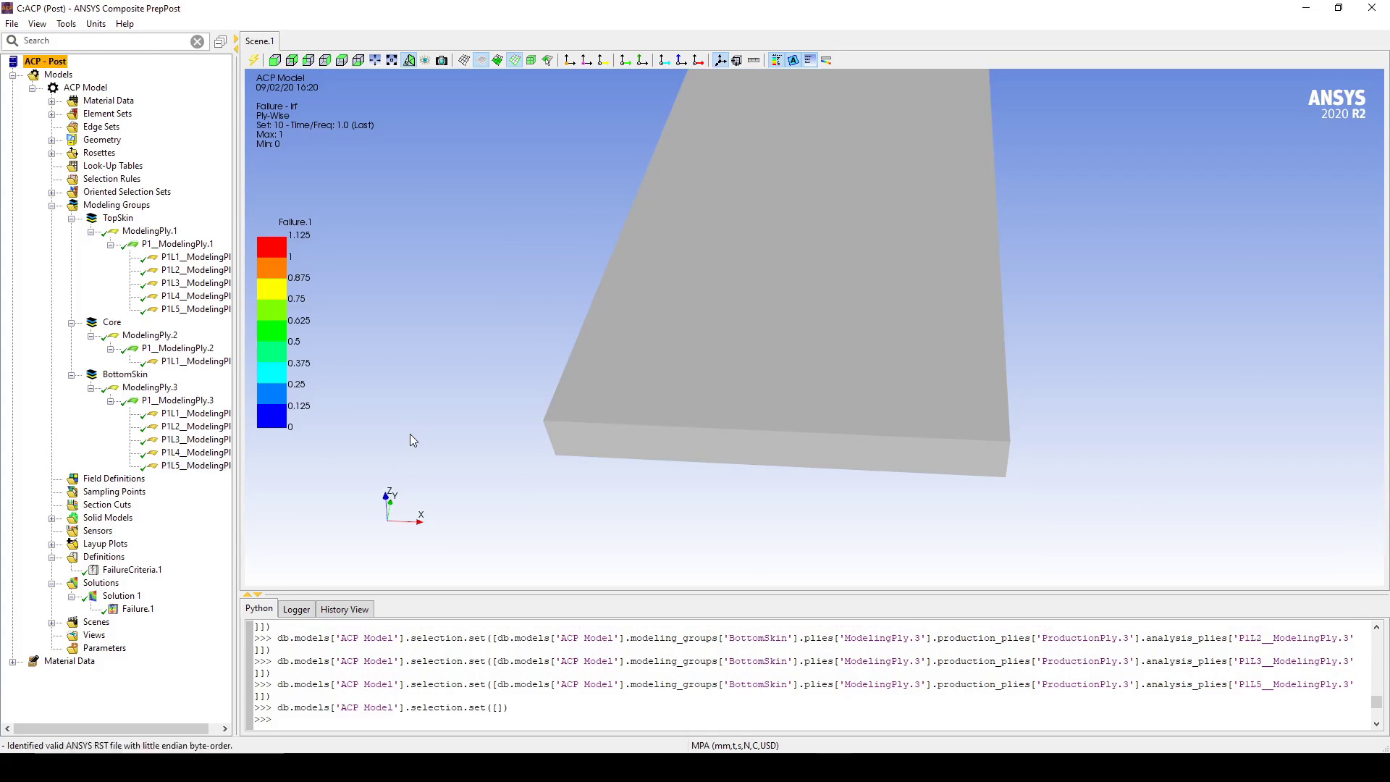
pyautogui.click(192, 453)
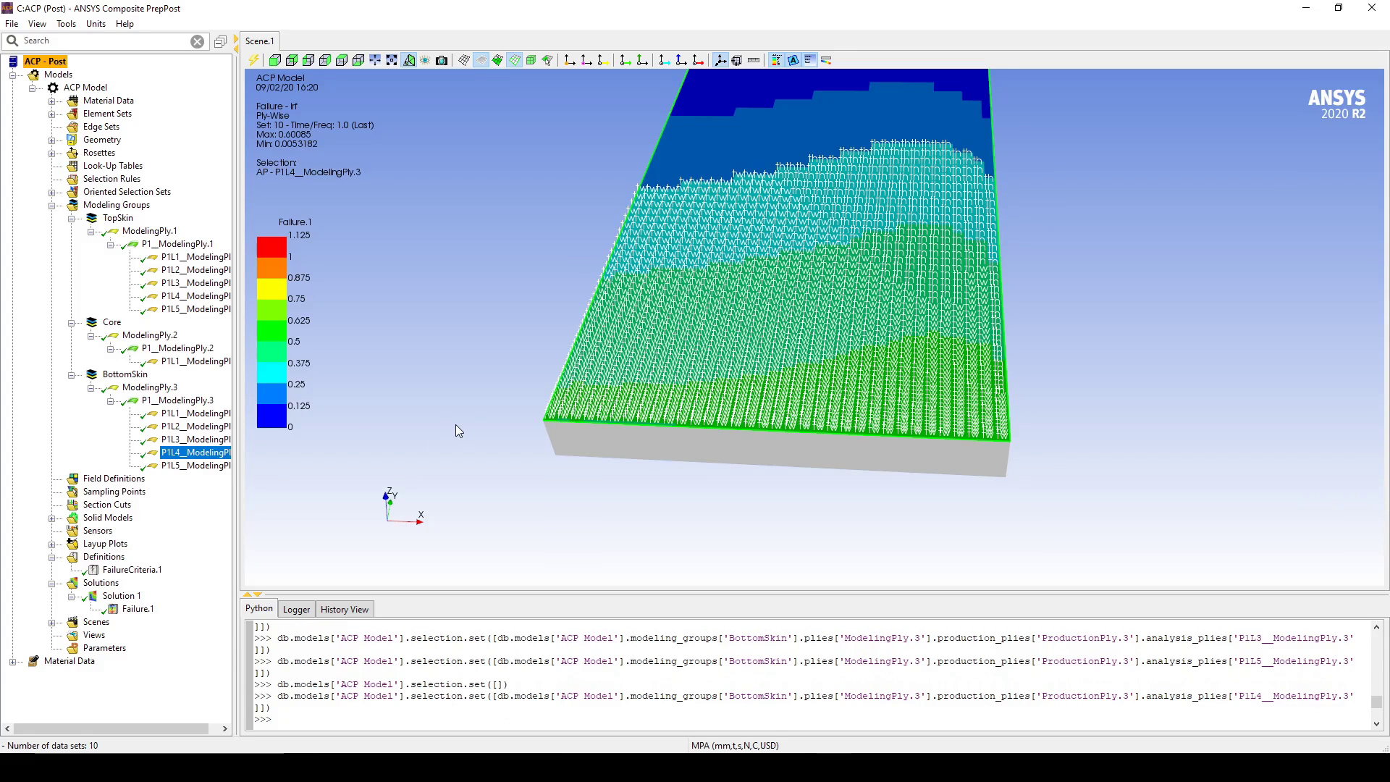